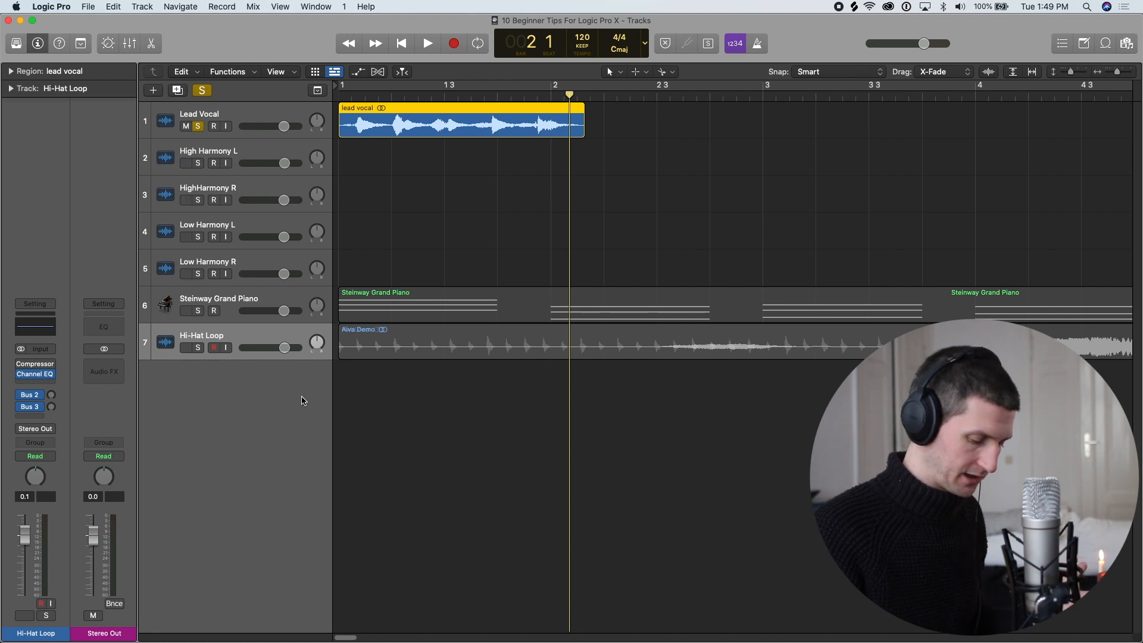
Turn off Show Advanced Tools in the Advanced preferences and close the preferences
key(super+comma)
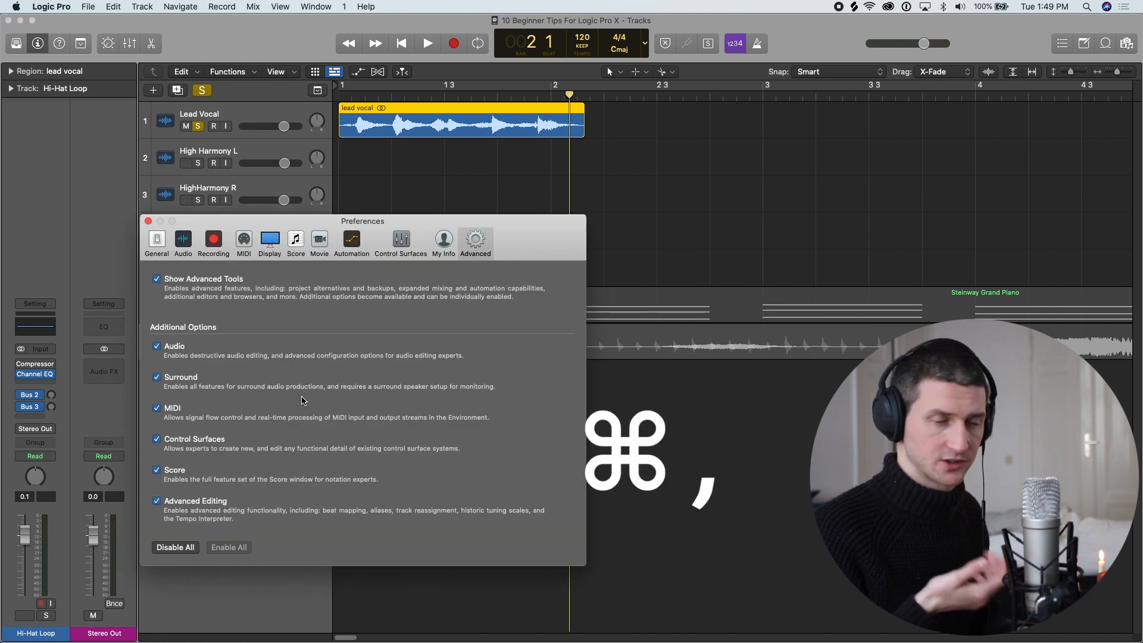
drag(510, 253, 733, 160)
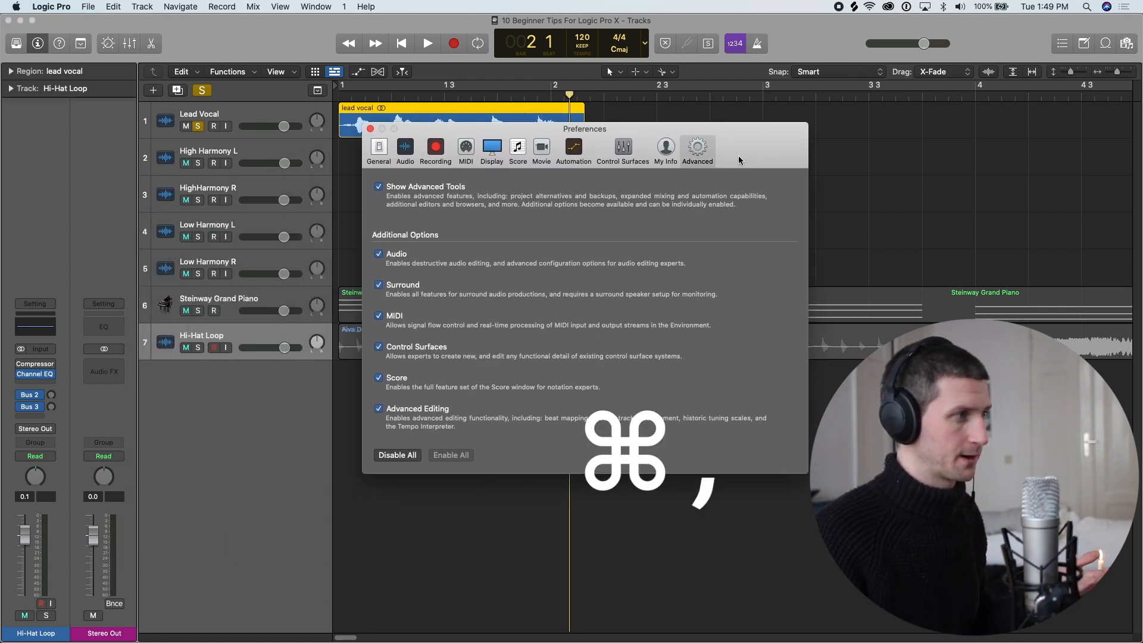
click(378, 153)
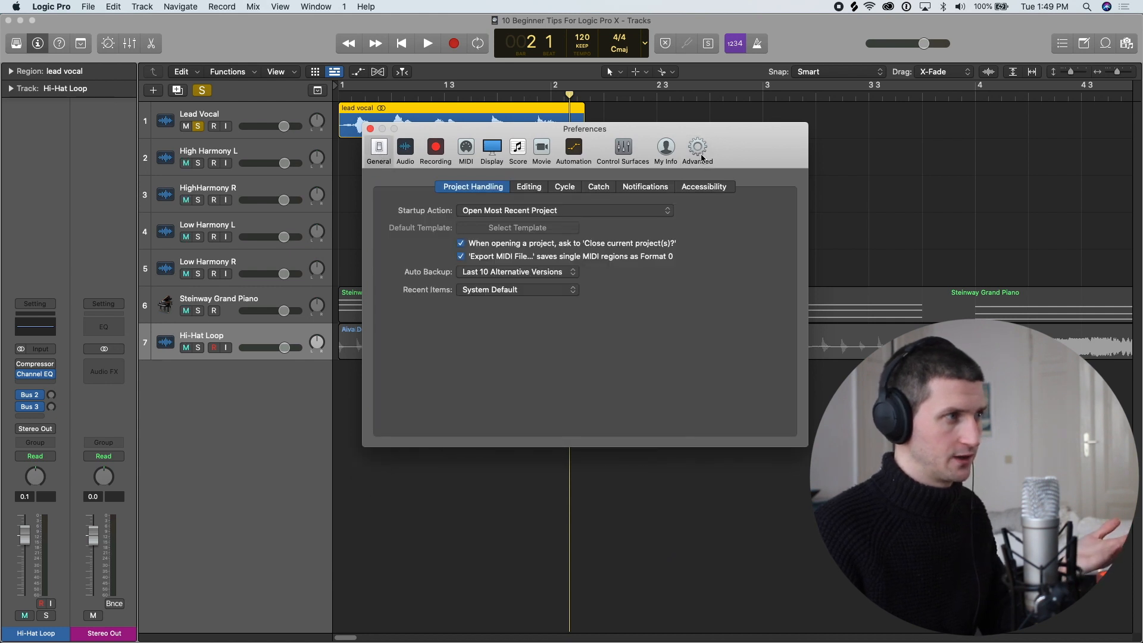
click(700, 154)
click(379, 187)
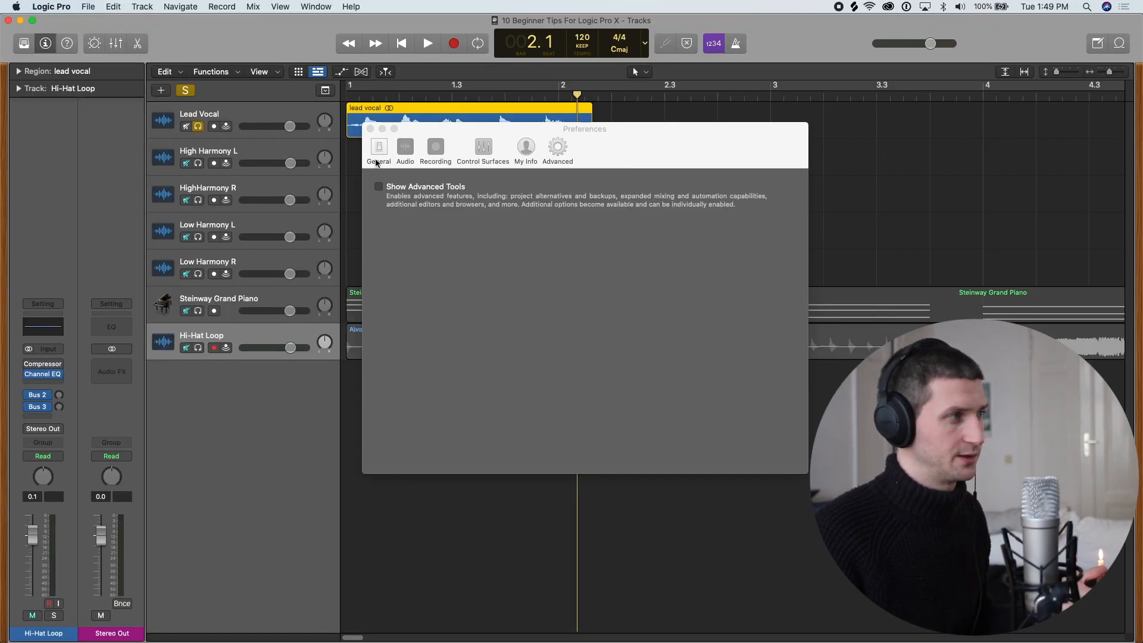
click(370, 129)
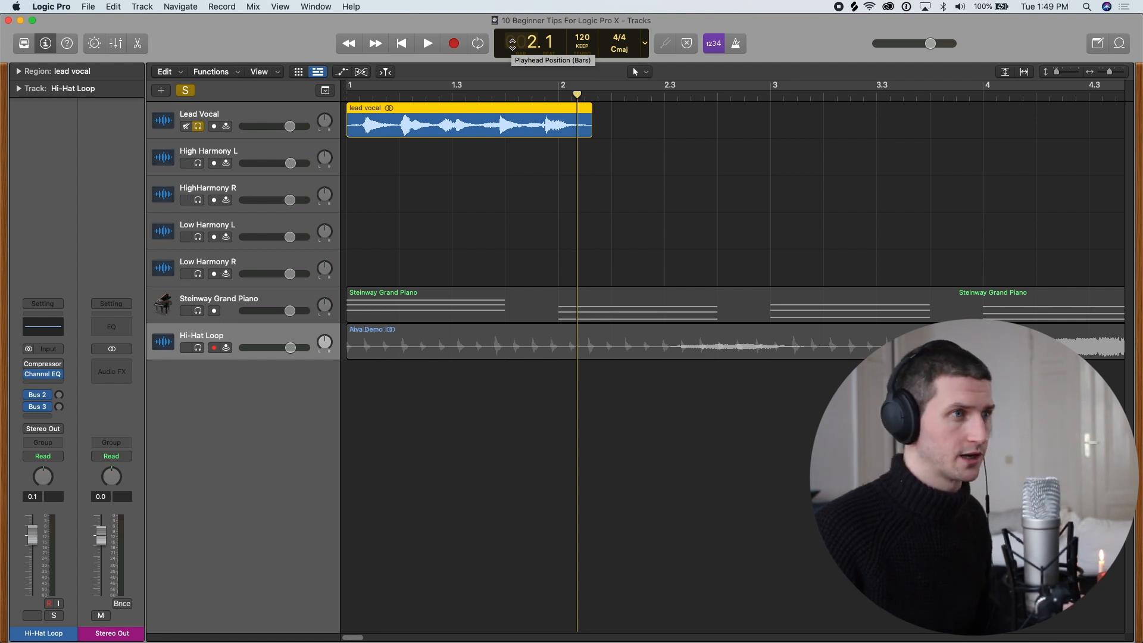
Enable Show Advanced Tools in the Advanced preferences and close the preferences
key(super+comma)
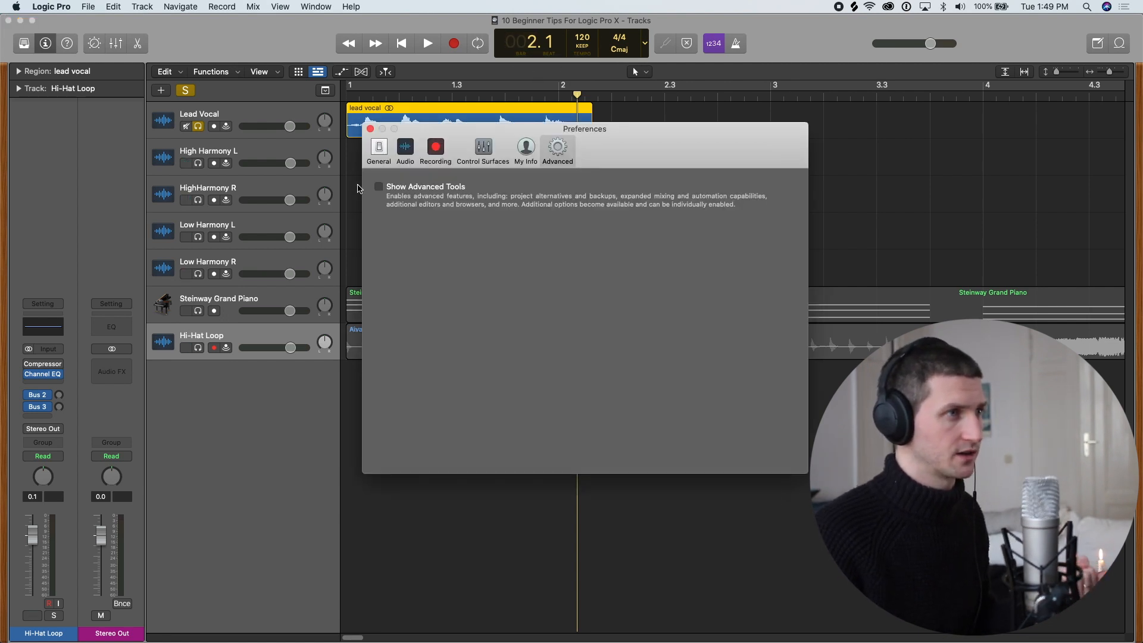
click(379, 188)
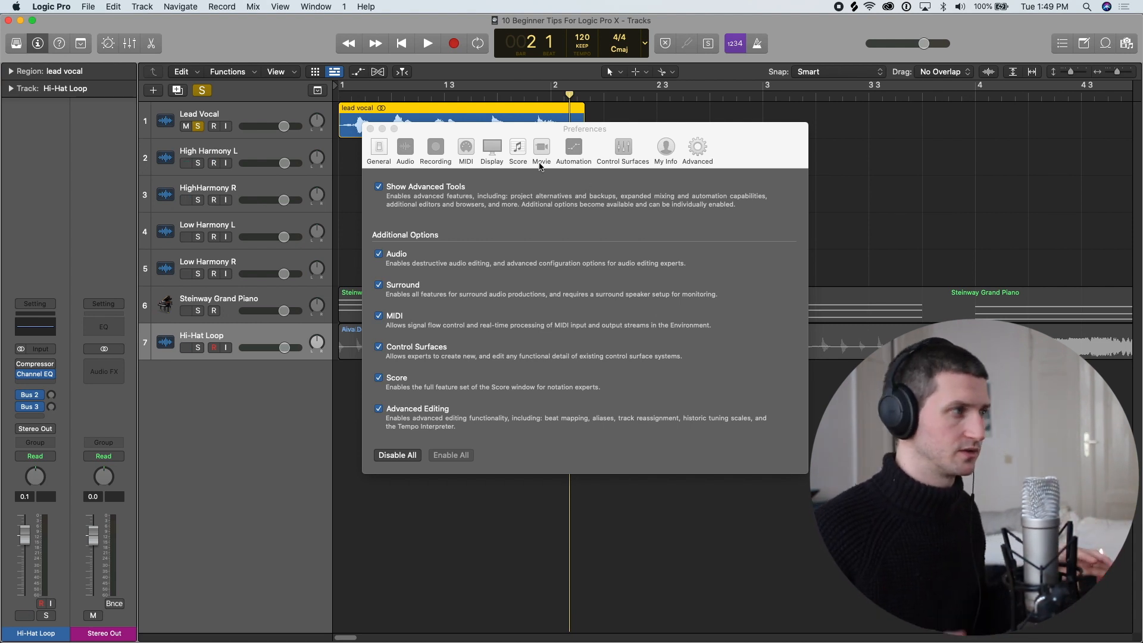
click(370, 129)
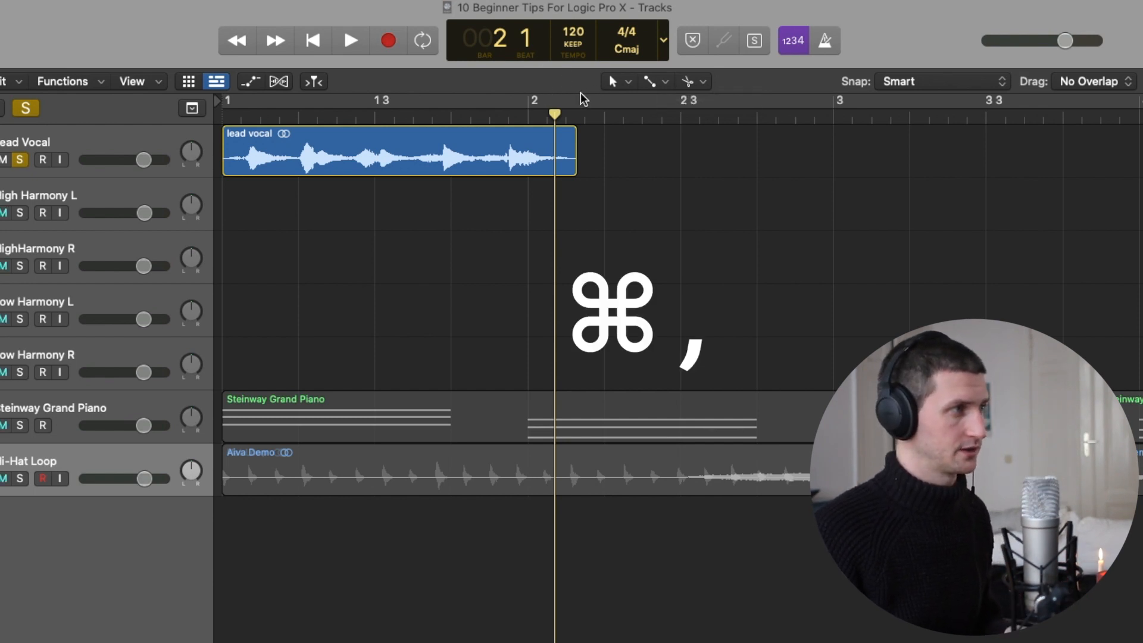
Open the preferences and show the Editing settings of the General section
key(super+comma)
drag(368, 163, 365, 144)
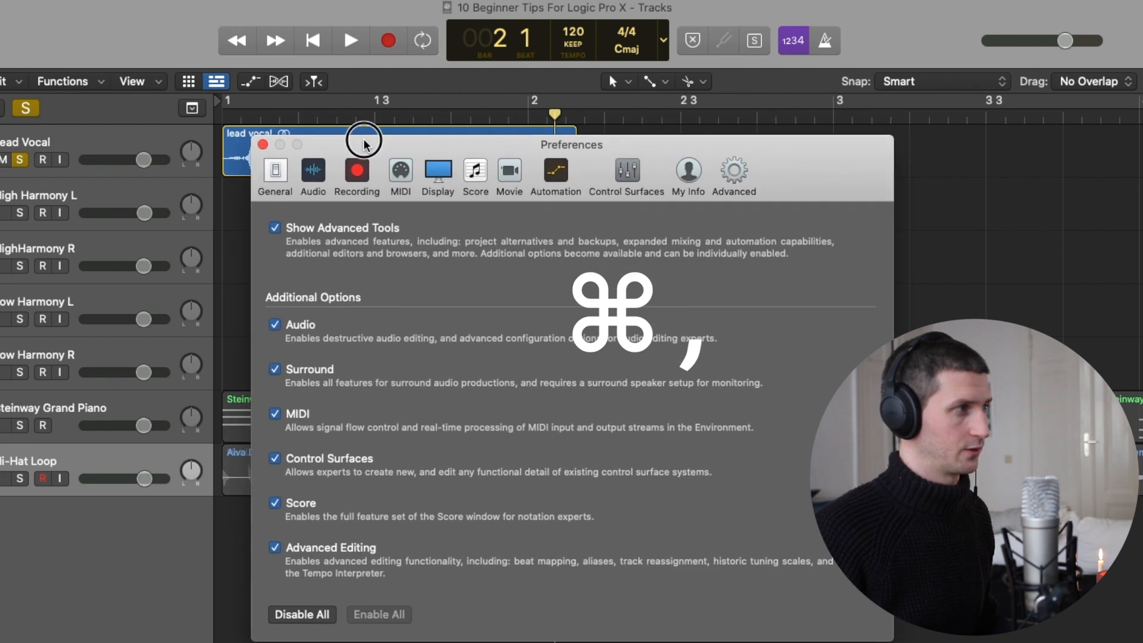
click(274, 173)
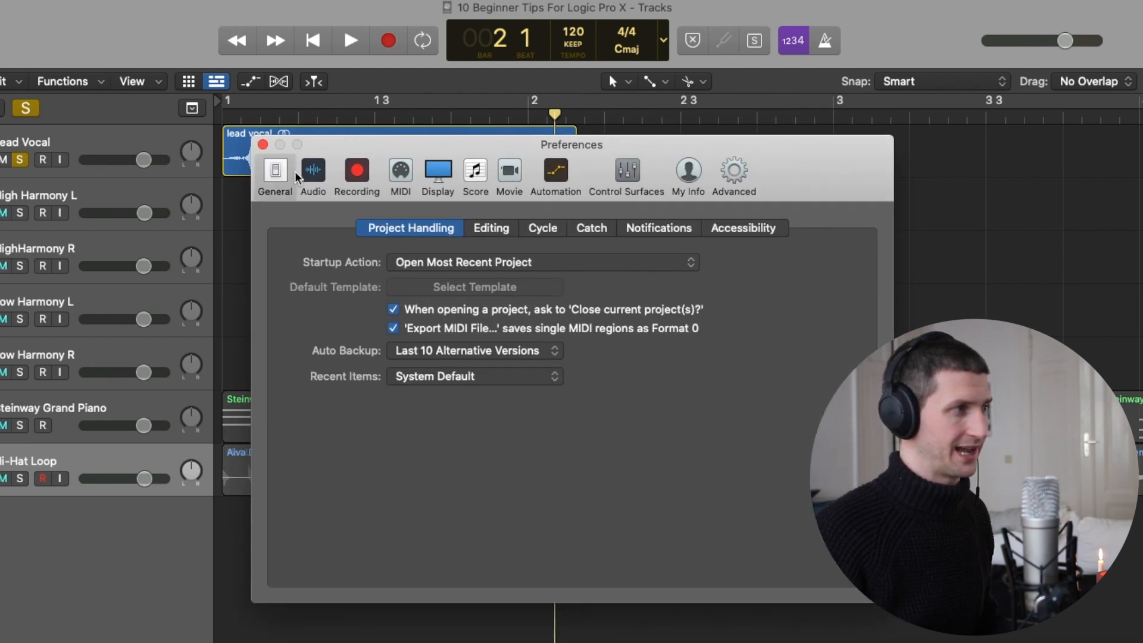
click(506, 228)
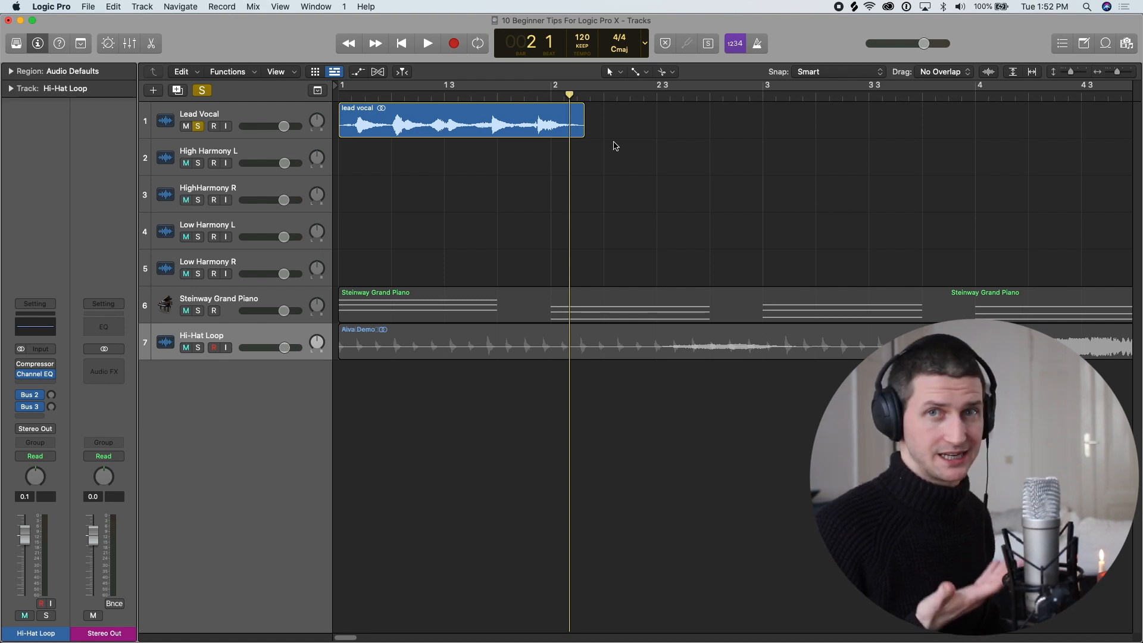
Switch the main editing tool to the Scissors Tool and back to the Pointer Tool
key(t)
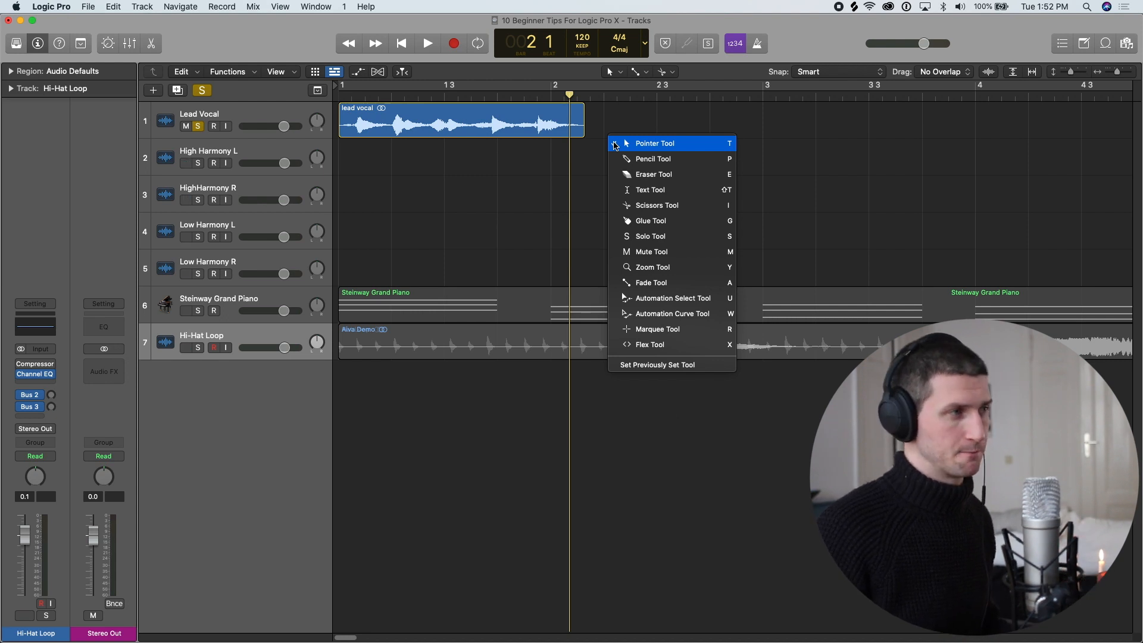
click(616, 146)
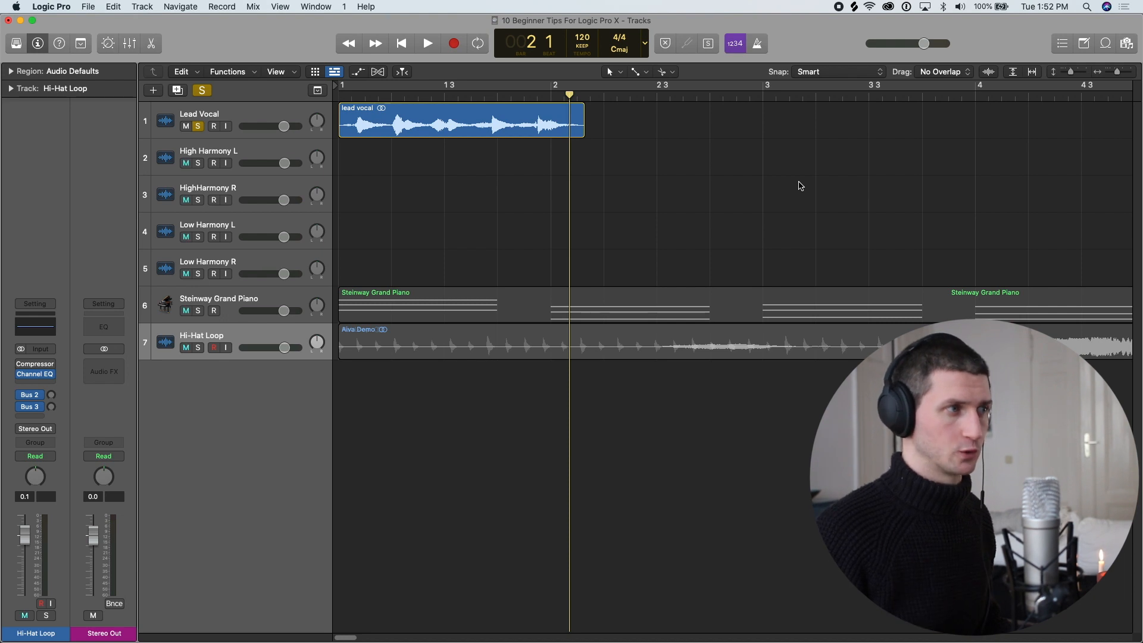
key(t)
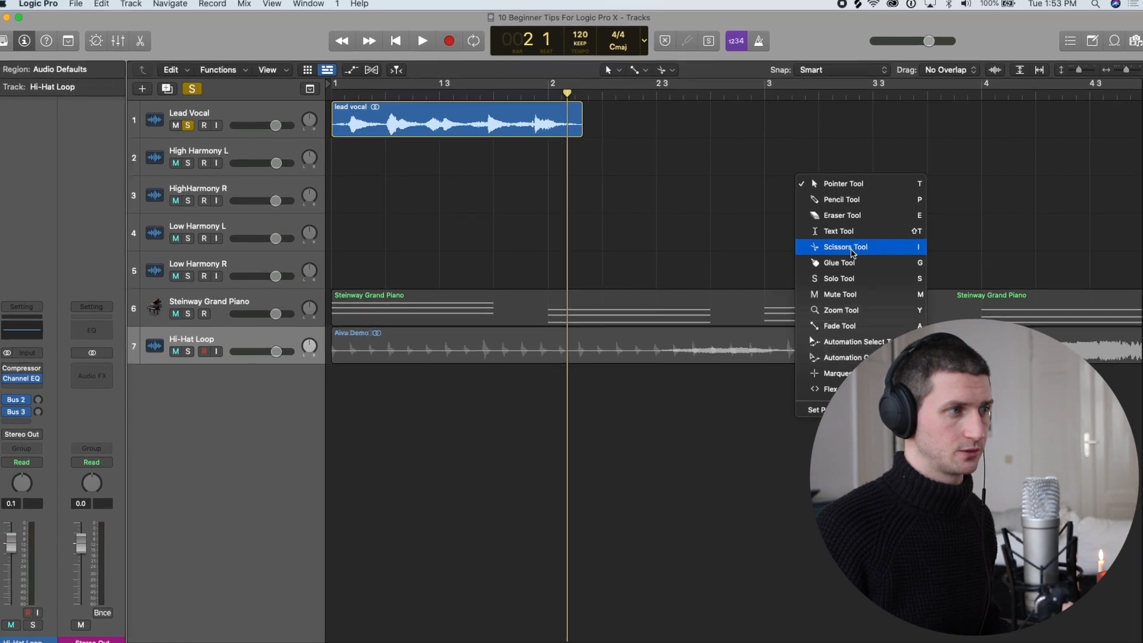
click(850, 252)
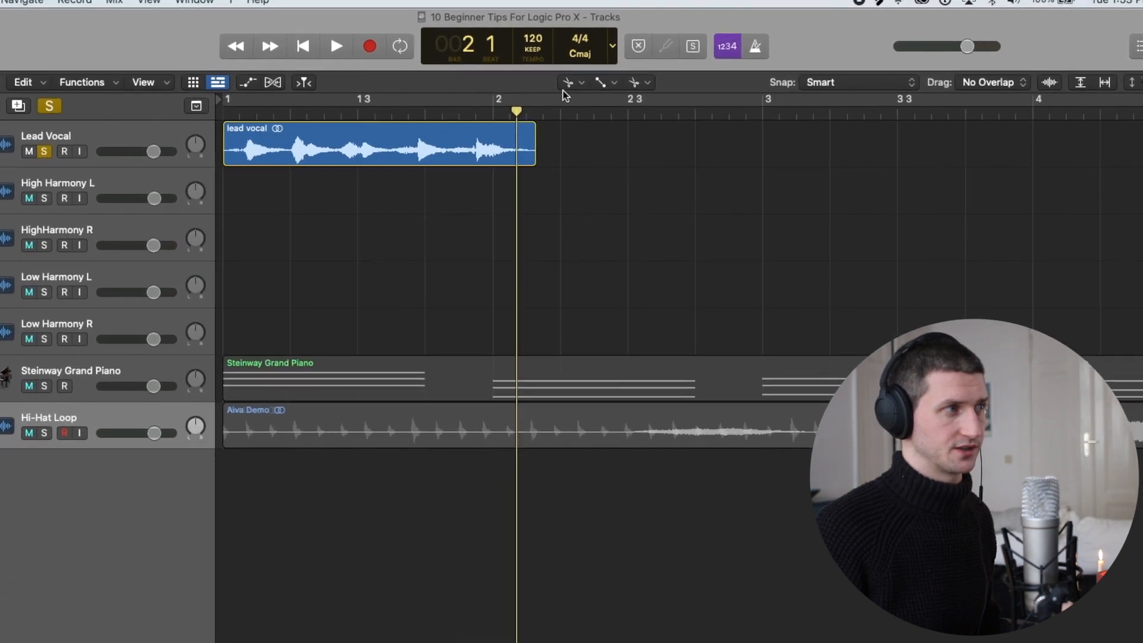
key(t)
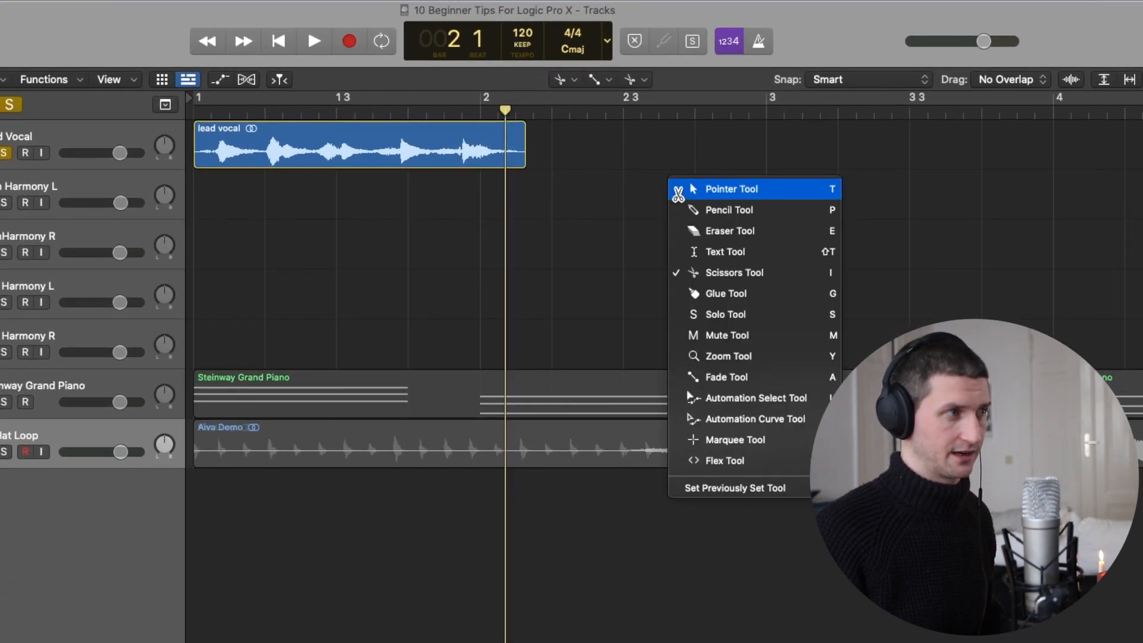
click(744, 189)
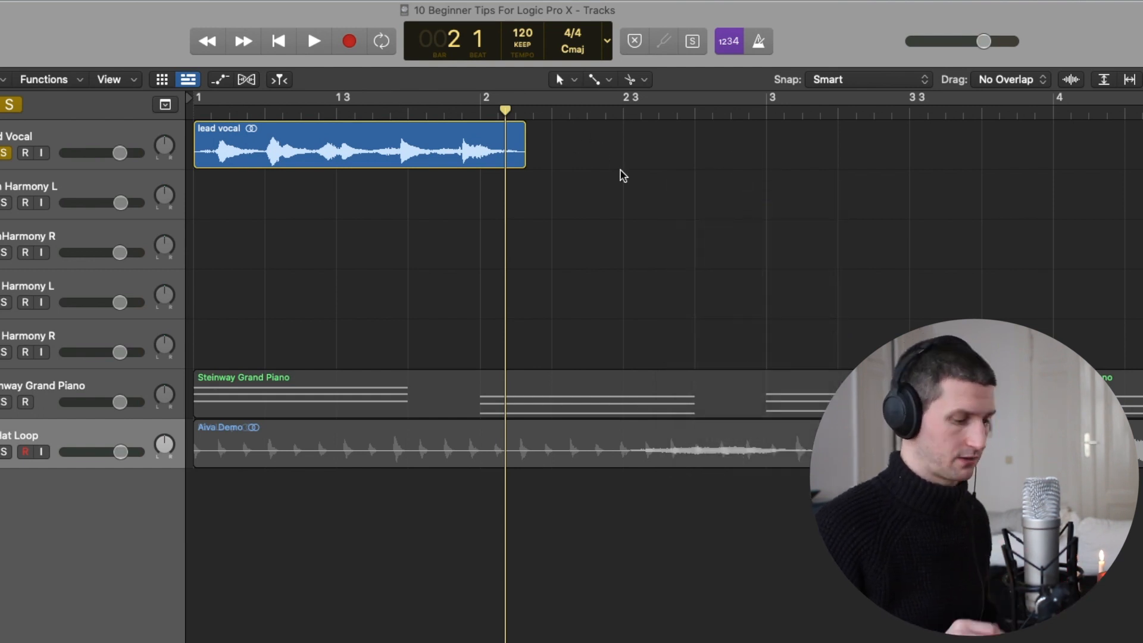
key(t)
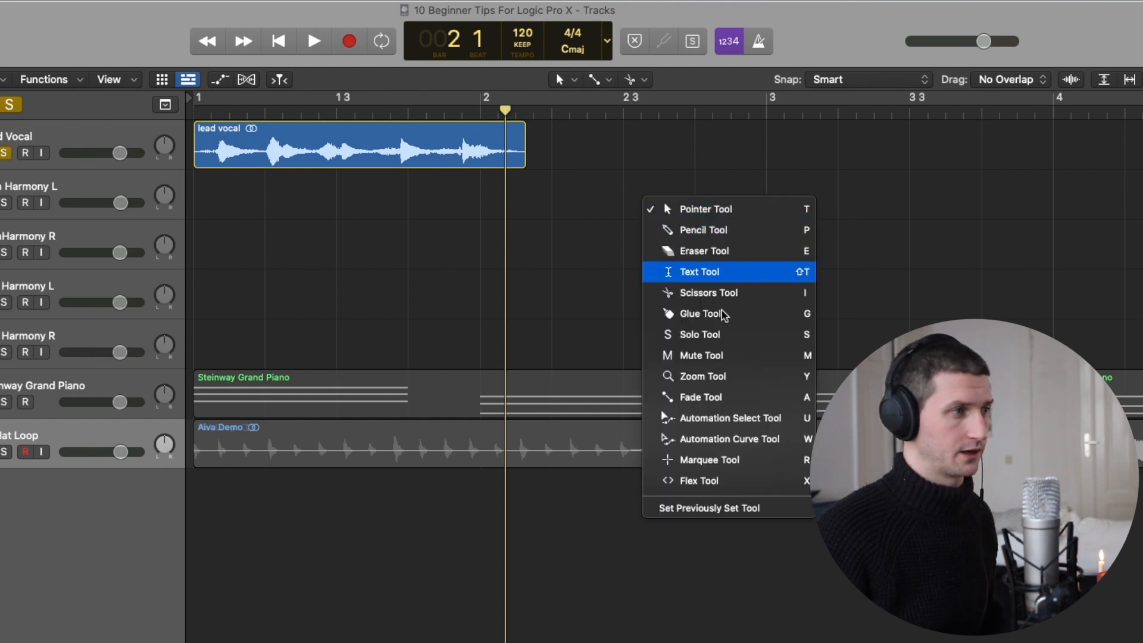
click(671, 249)
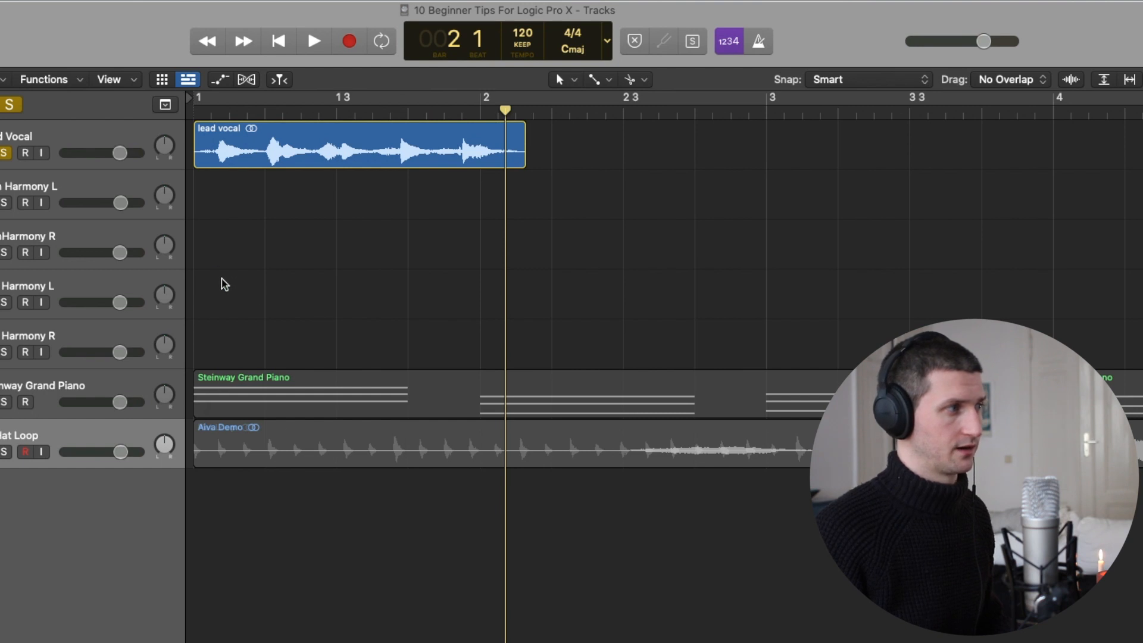
key(t)
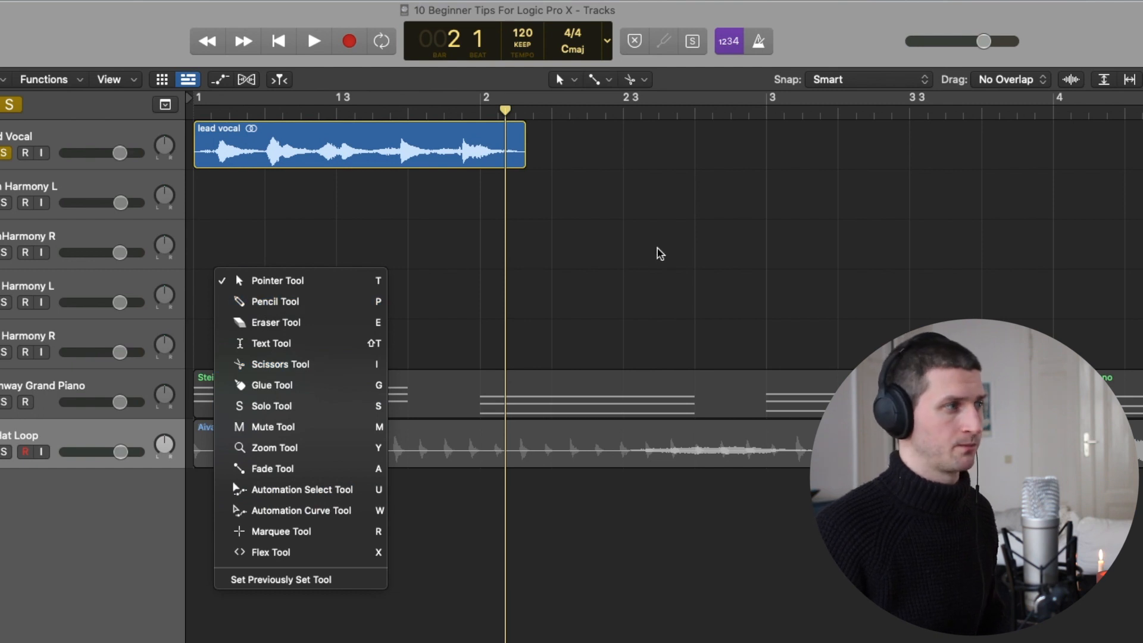
click(324, 299)
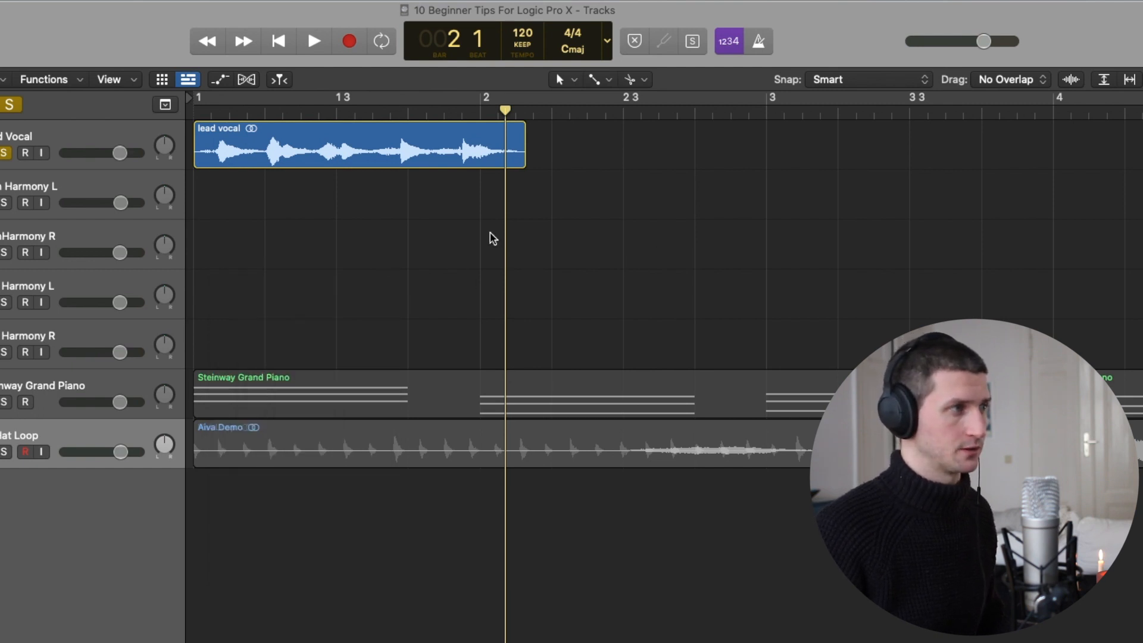
key(t)
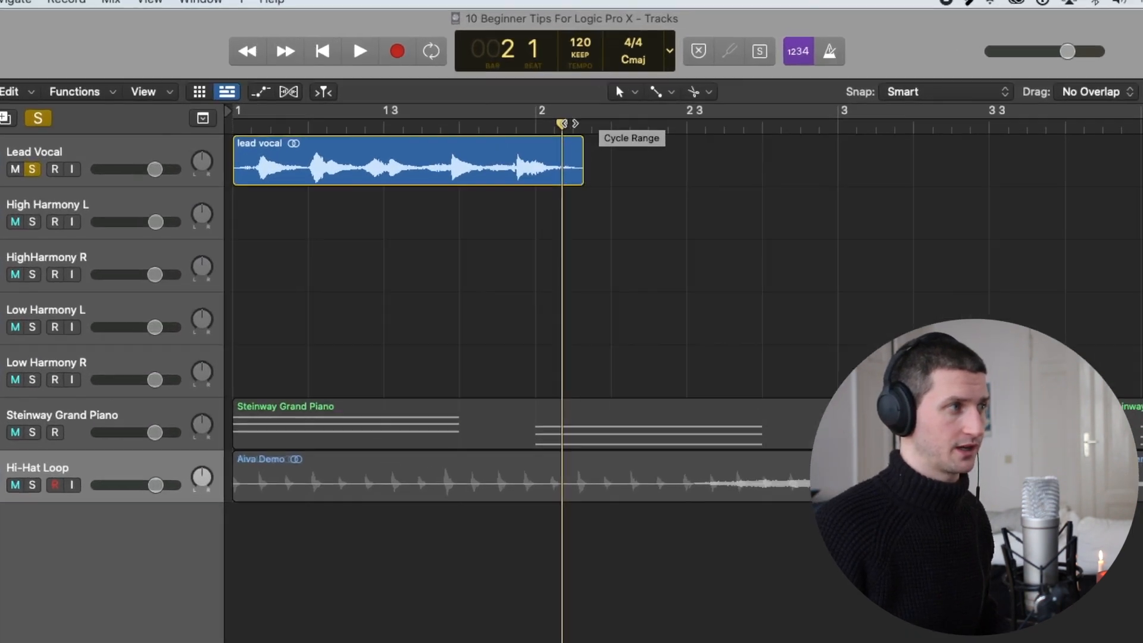
Move the playhead to the start of bar 2
click(553, 98)
click(657, 127)
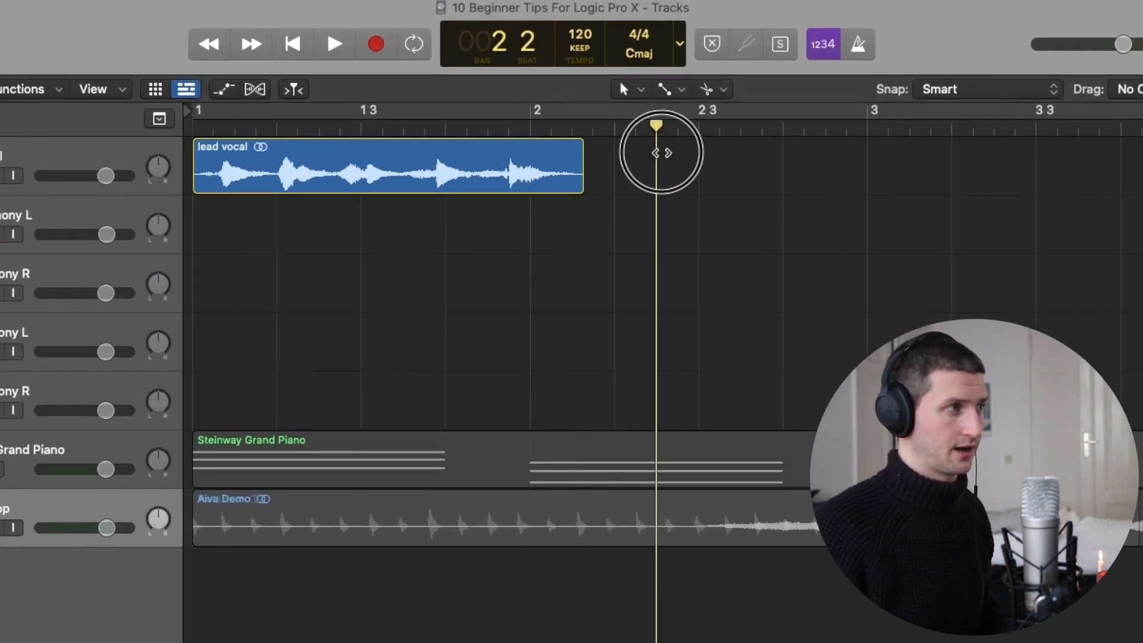
click(620, 124)
click(532, 124)
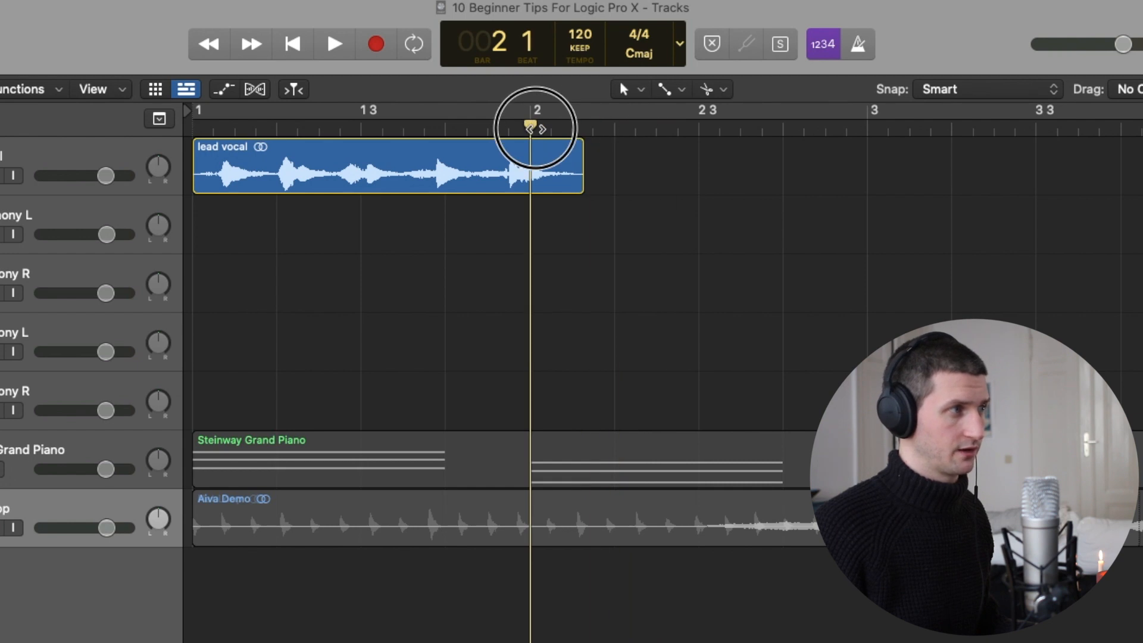
Try splitting the lead vocal region at bar 2 and fading out its end, and undo both edits
click(535, 165)
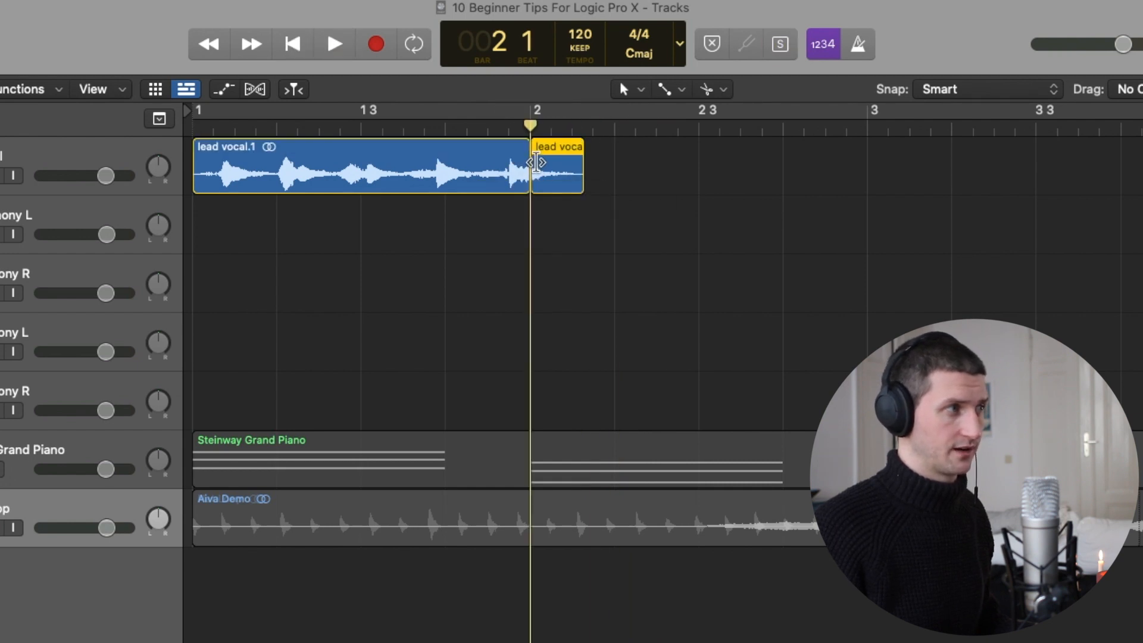
drag(570, 172, 645, 222)
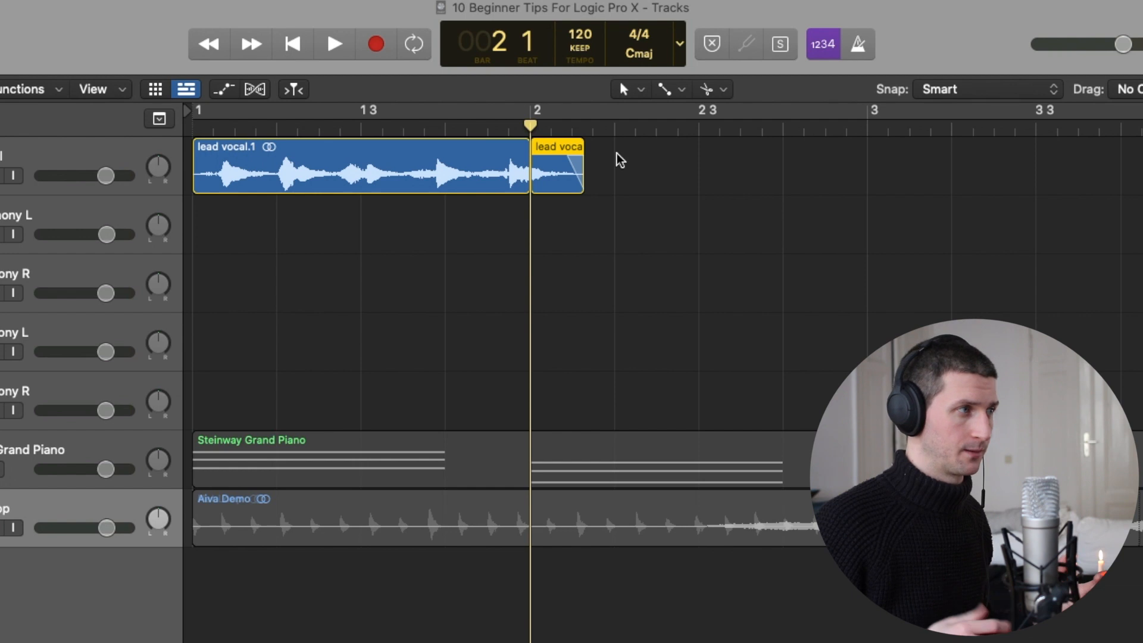
key(super+z)
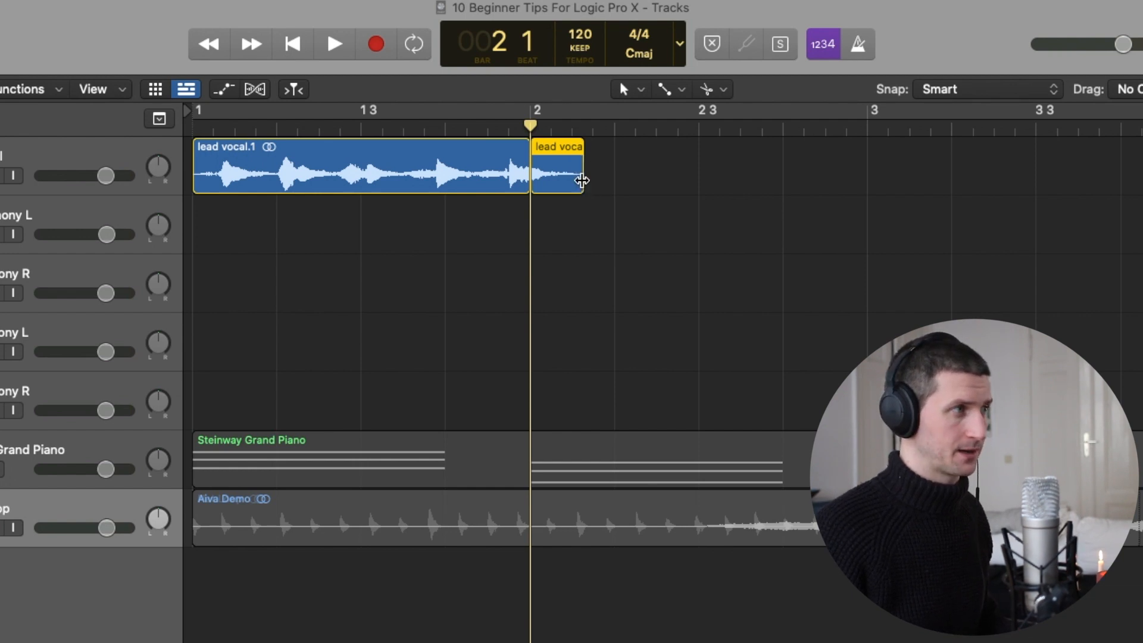
key(super+z)
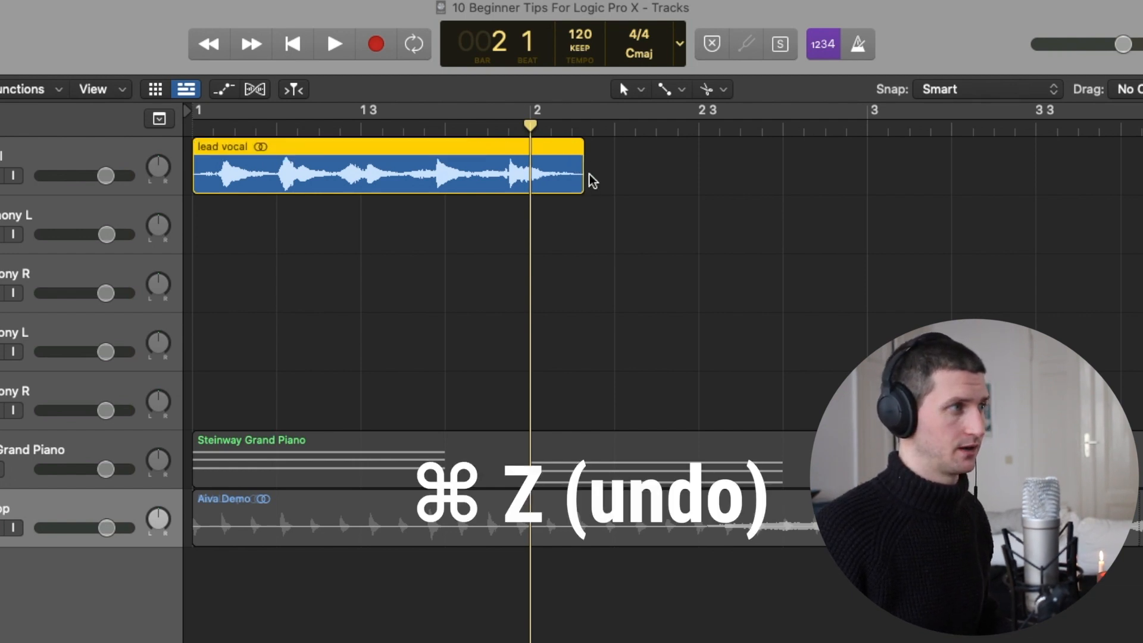
Split the lead vocal region at the start of bar 2 with the Scissors Tool
click(535, 127)
mouse_move(534, 126)
mouse_down()
mouse_move(759, 141)
mouse_move(709, 127)
mouse_move(525, 126)
mouse_up()
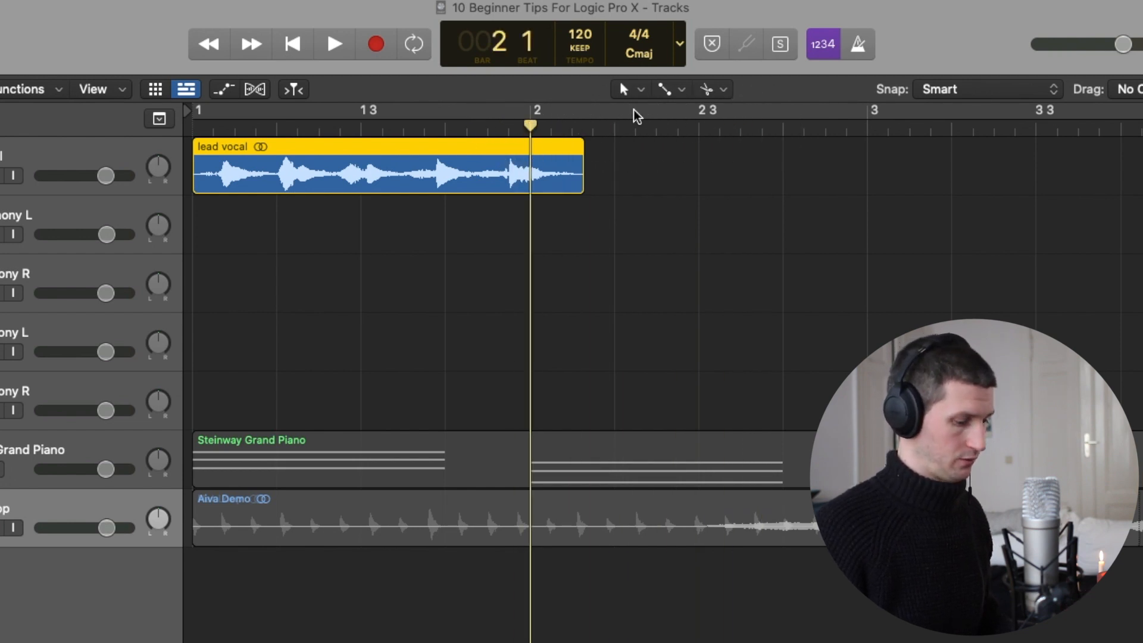
key(t)
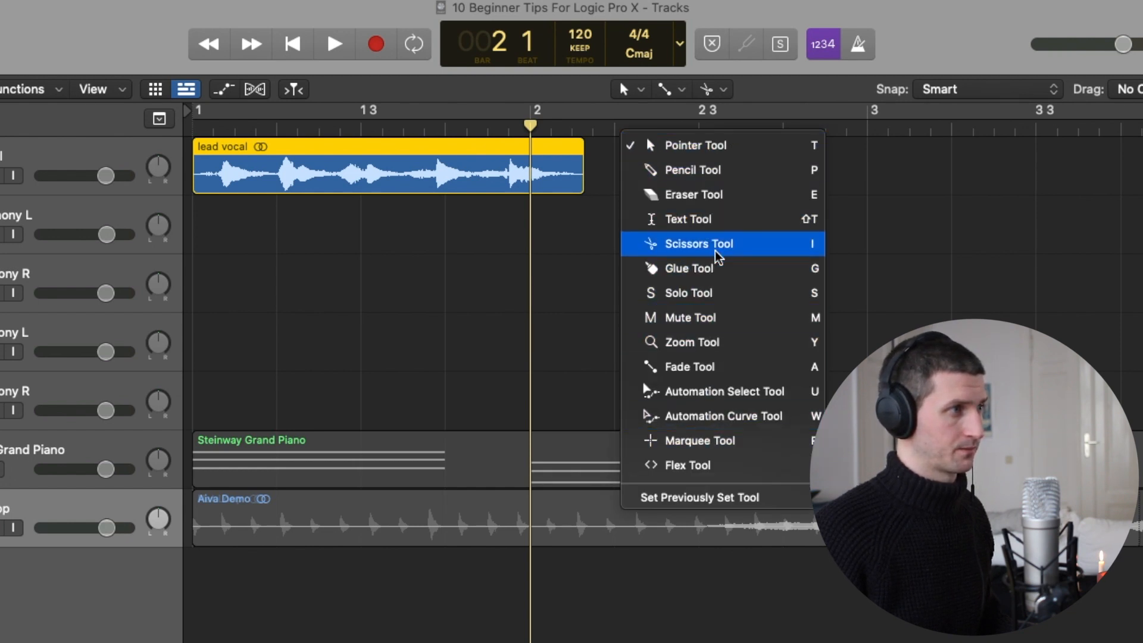
click(700, 244)
click(532, 174)
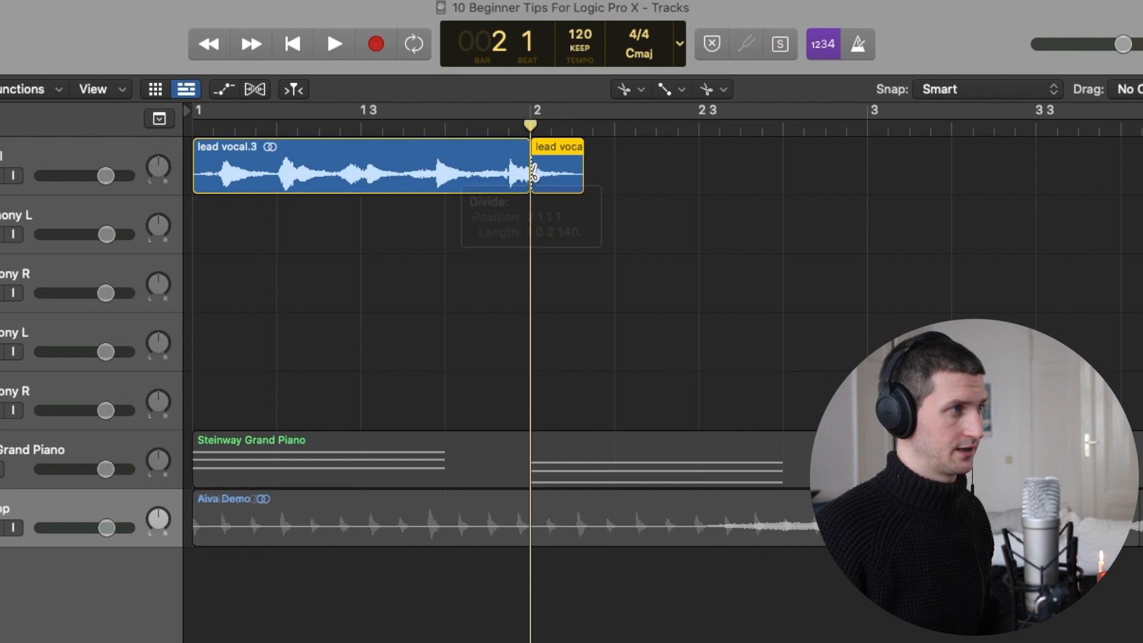
Draw a short fade-out at the end of the second lead vocal piece with the Fade Tool and return to the Pointer Tool
key(t)
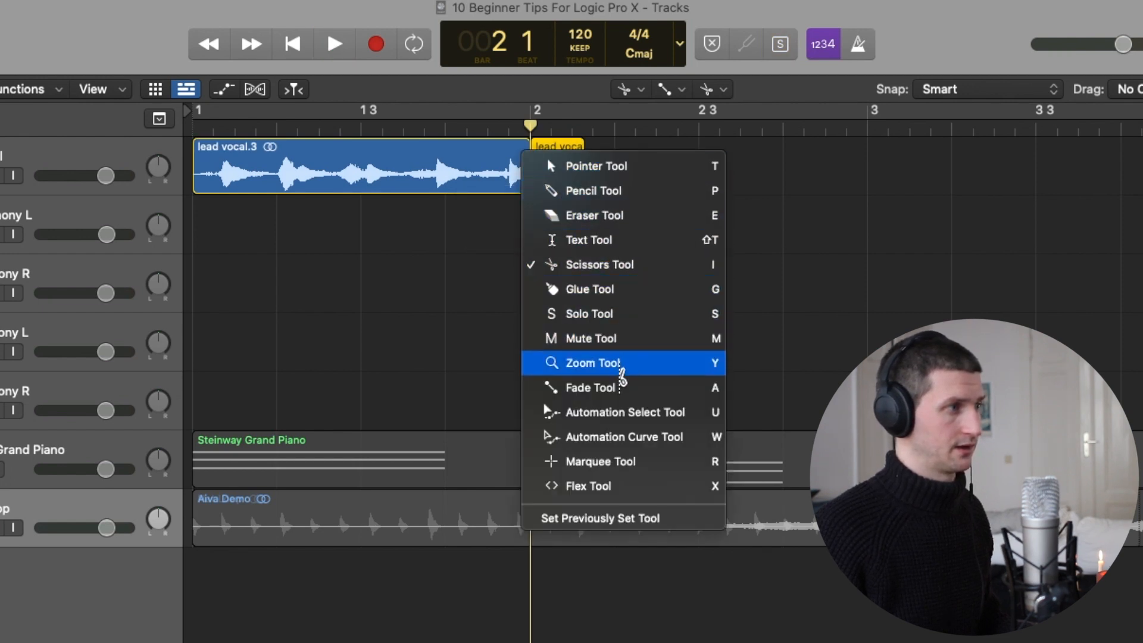
click(622, 387)
drag(573, 160, 611, 183)
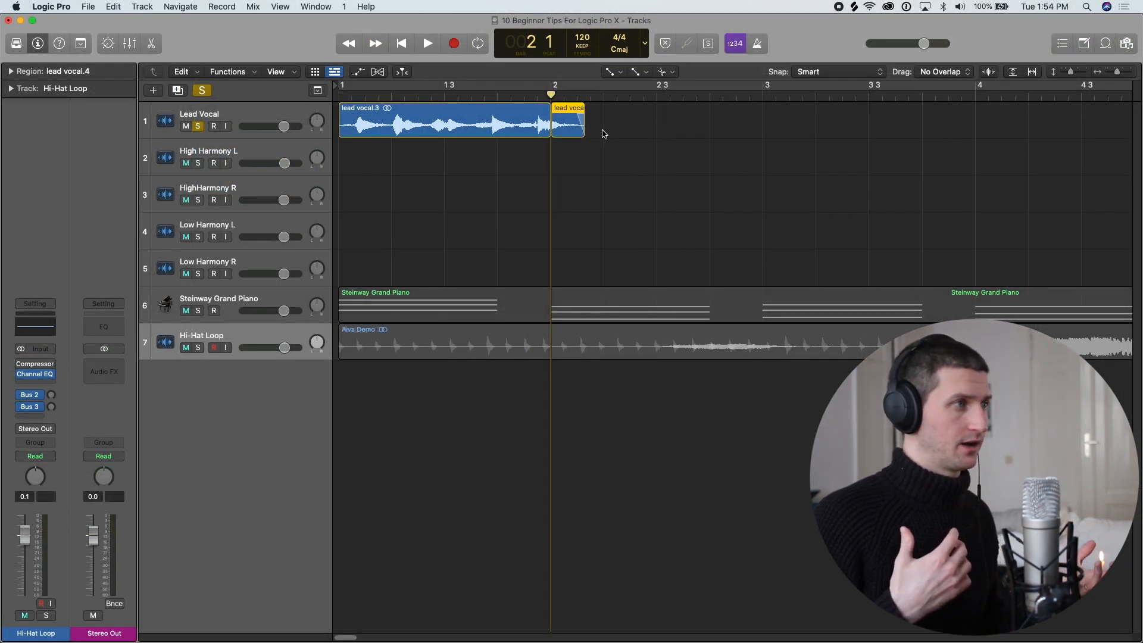
click(612, 72)
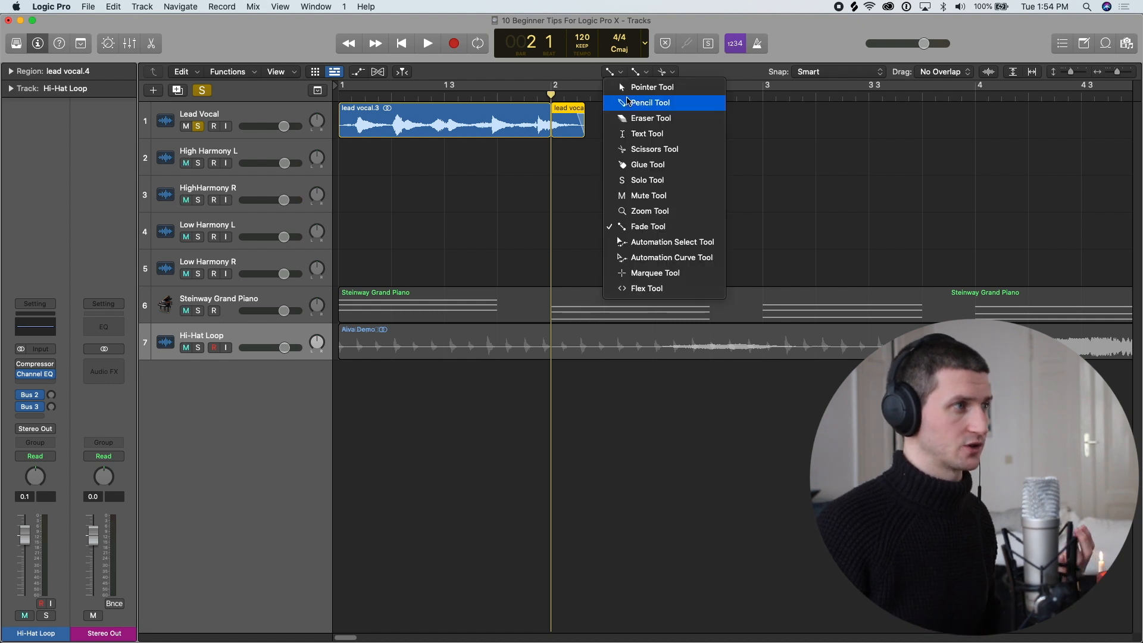
click(628, 88)
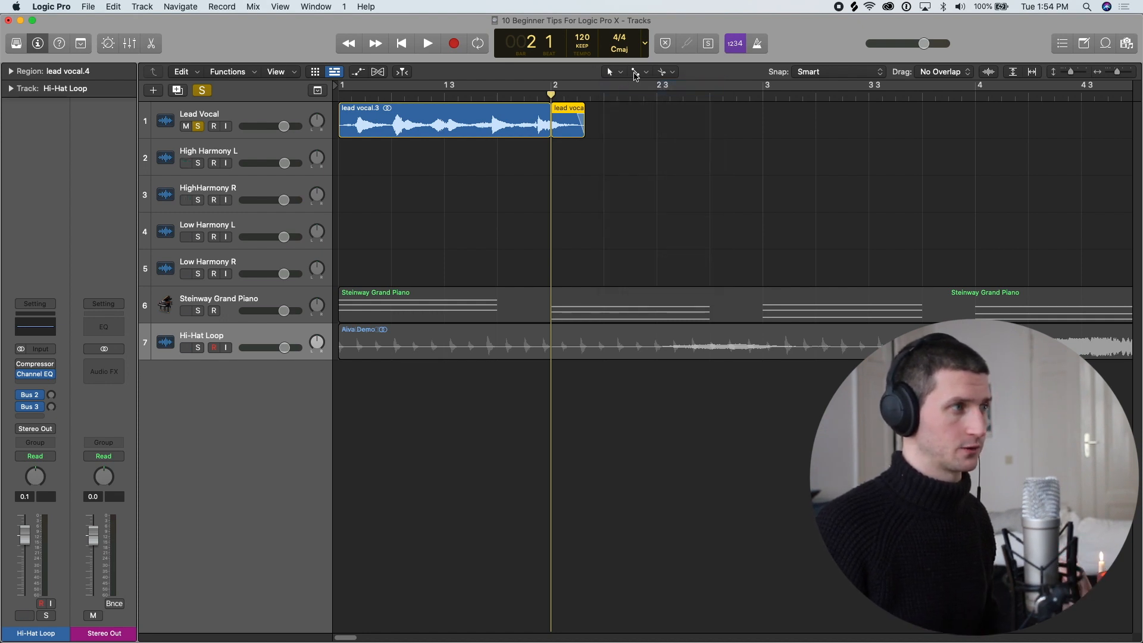
Set the Command-click tool to the Marquee Tool
click(635, 73)
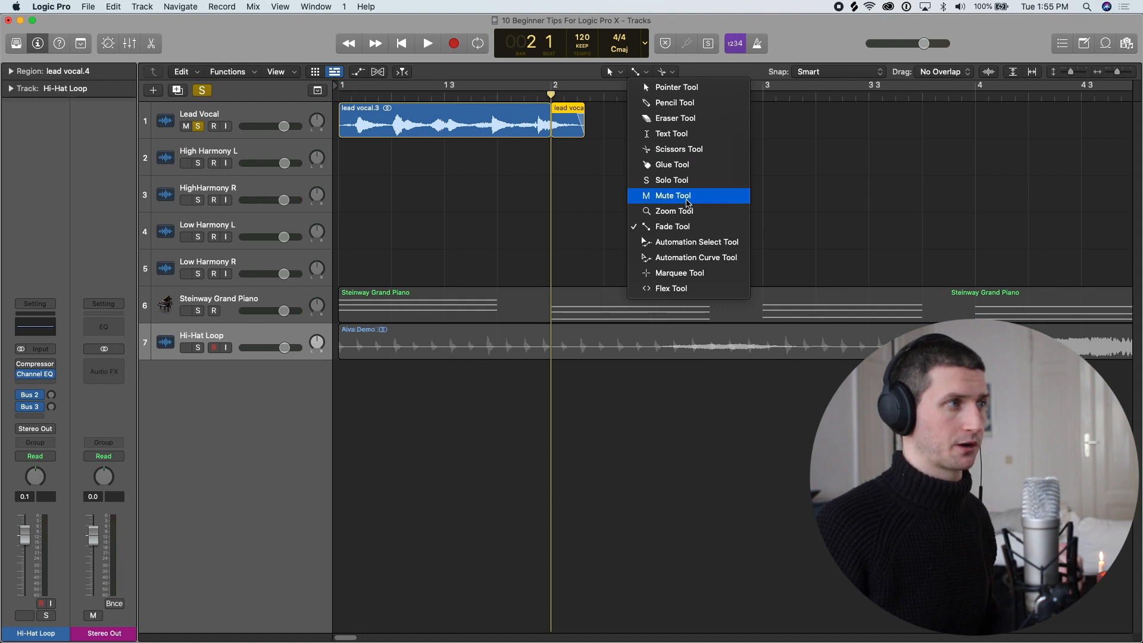
click(701, 277)
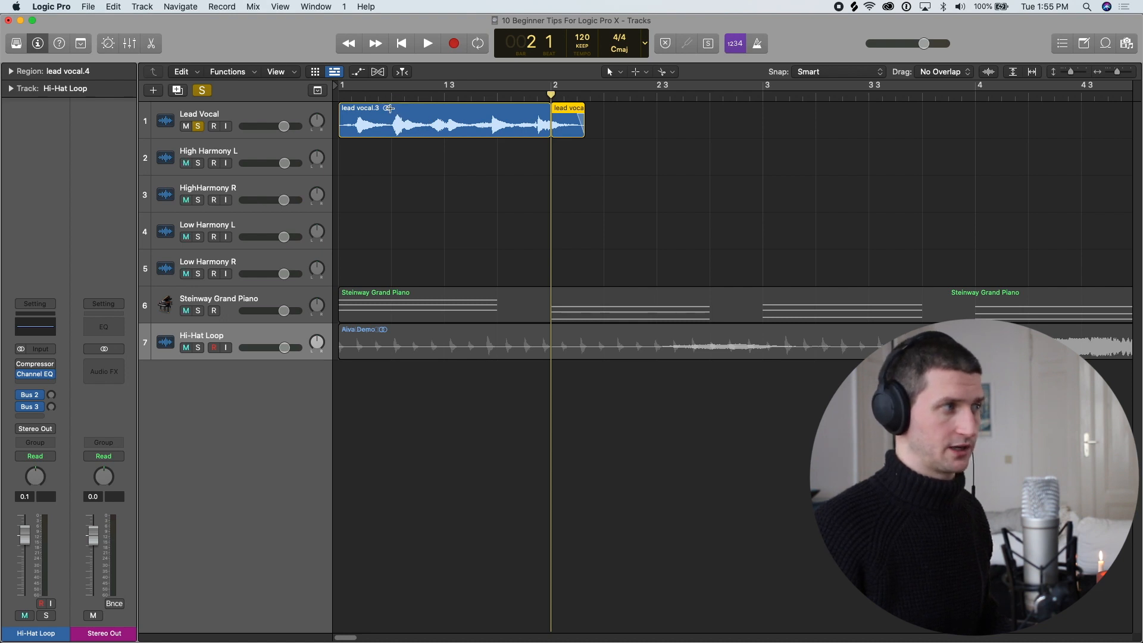
Try cutting the lead vocal from 1 2 1 1 to 2 1 1 1 with a marquee selection and moving it to beat 3 of bar 2; undo both
drag(392, 107, 550, 141)
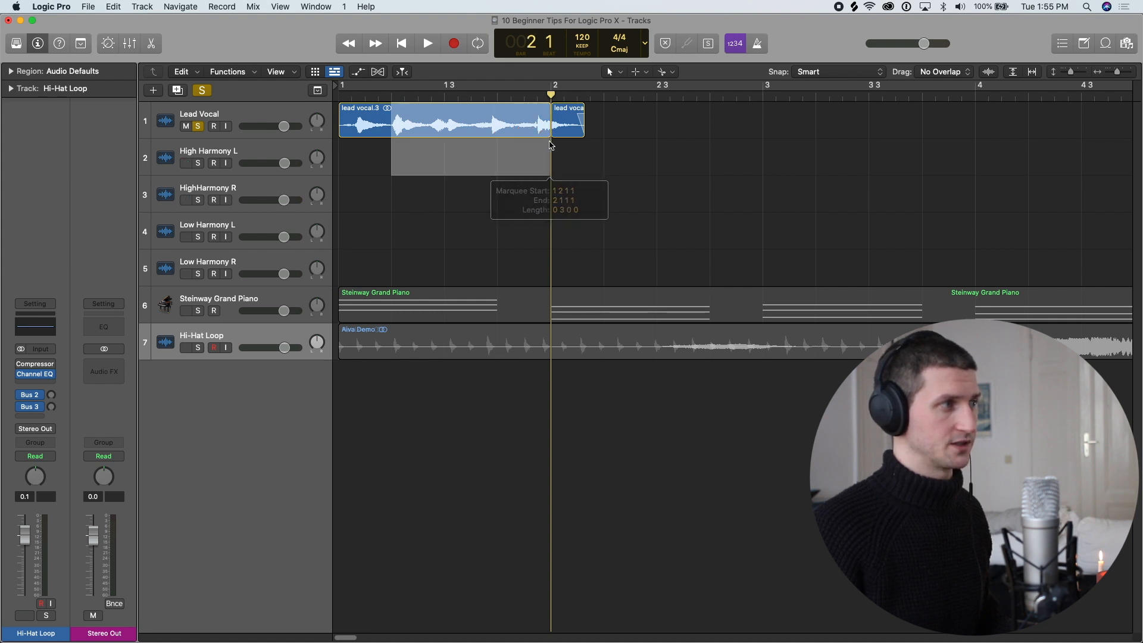
click(452, 127)
drag(430, 127, 691, 128)
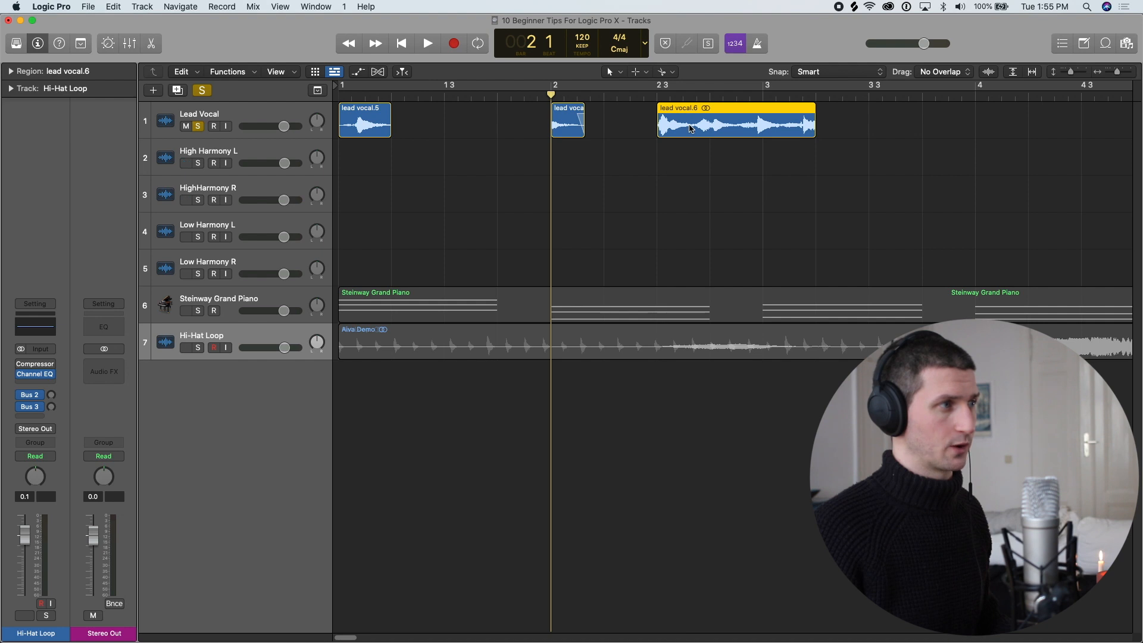
key(super+z)
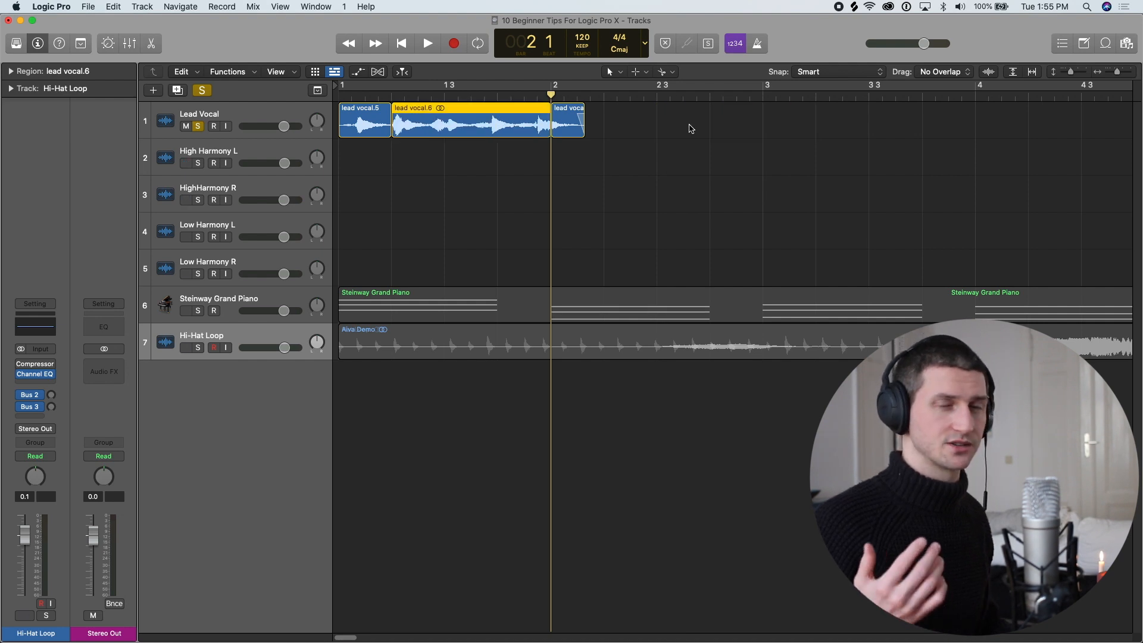
key(super+z)
Try splitting out the lead vocal section between beats 2 and 3 of bar 1 with a marquee selection, and undo the split
click(431, 180)
drag(390, 111, 448, 143)
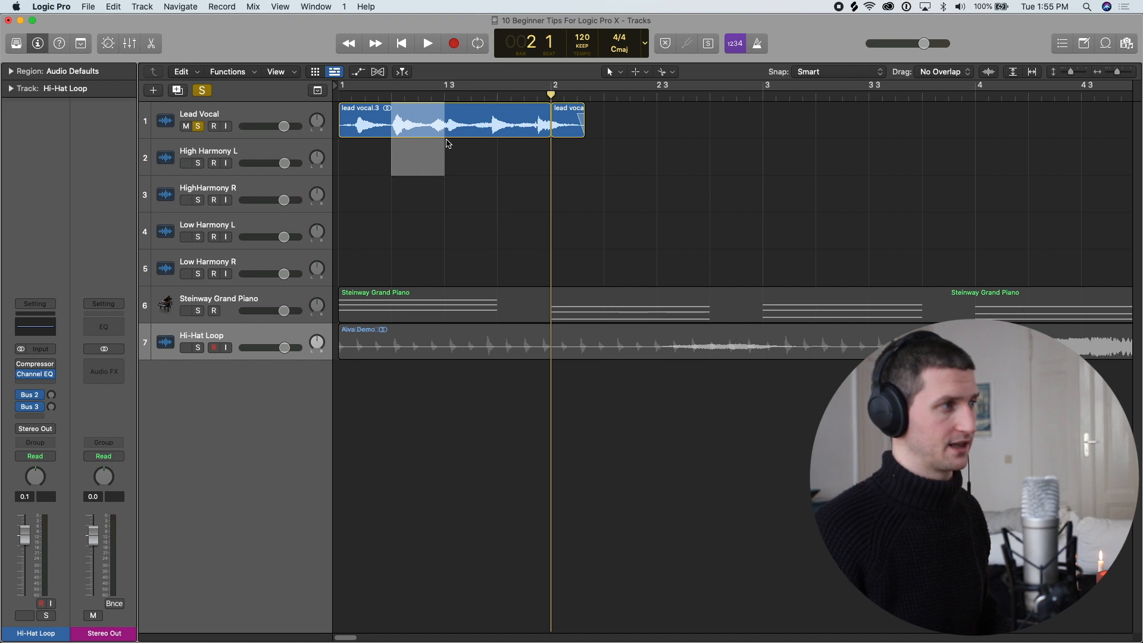
click(431, 128)
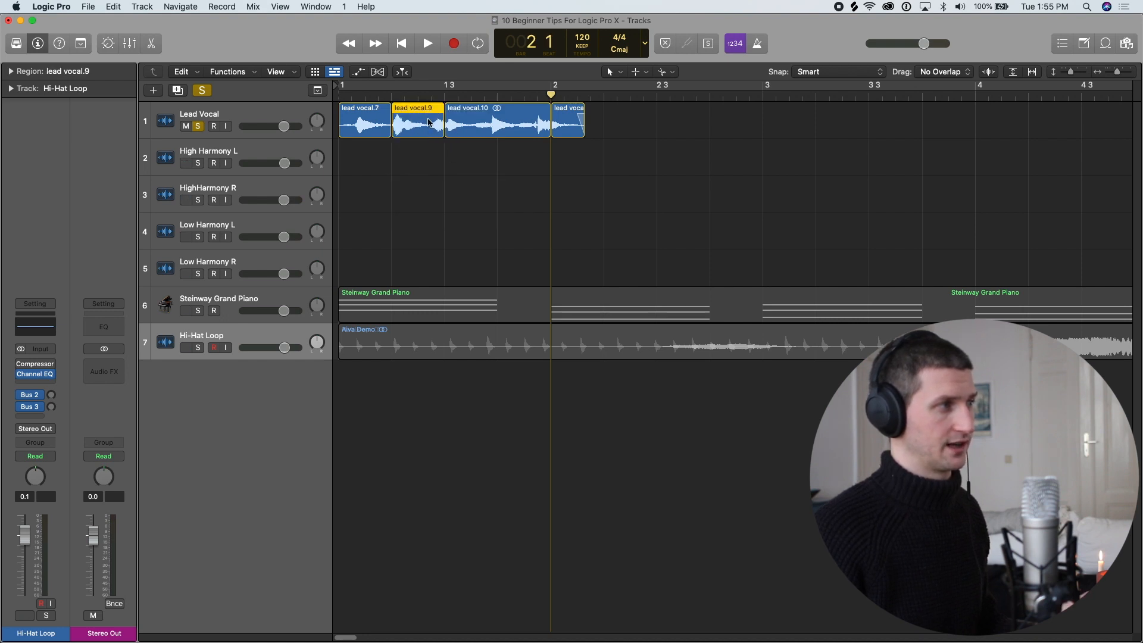
key(super+z)
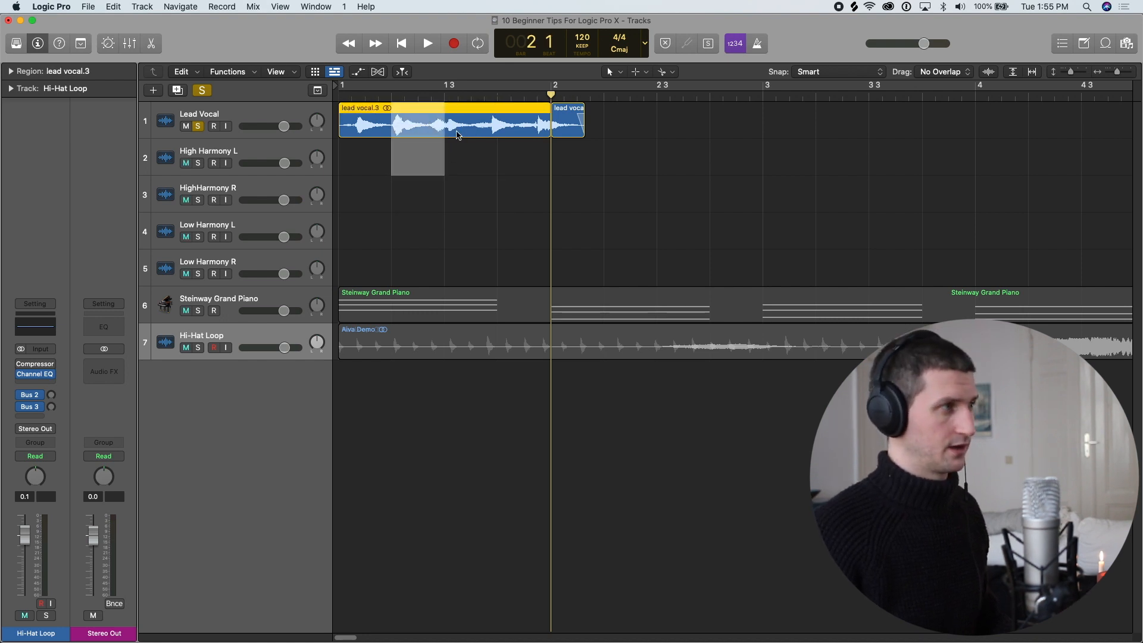
Try splitting the lead vocal at beats 4 and 3 of bar 1, and undo all its splits and the fade-out to restore the whole region
click(497, 124)
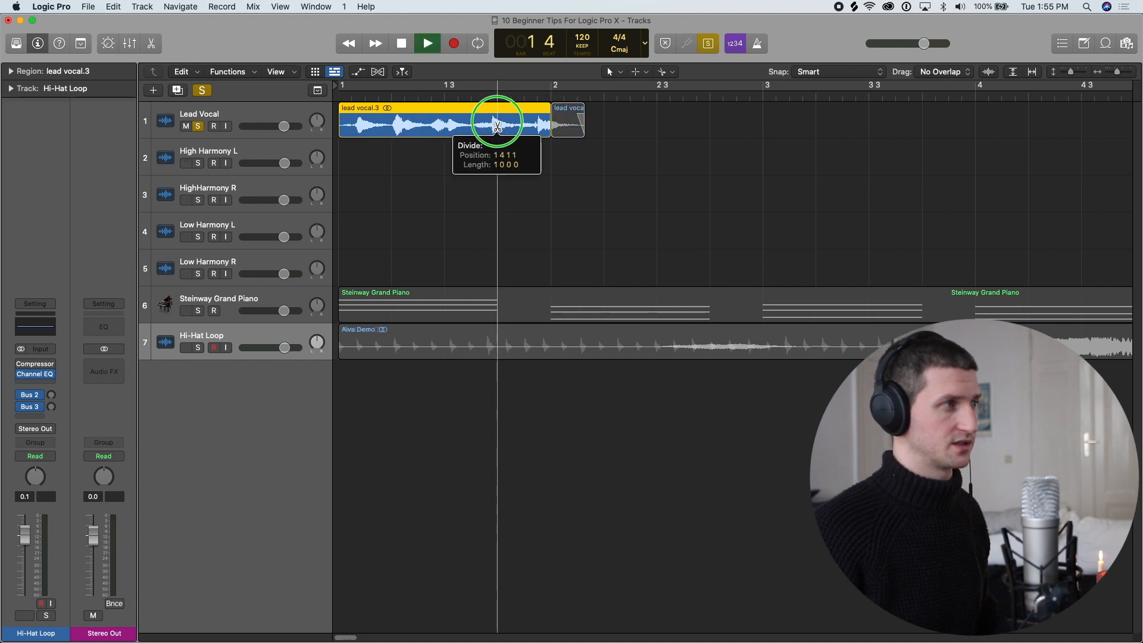
click(444, 127)
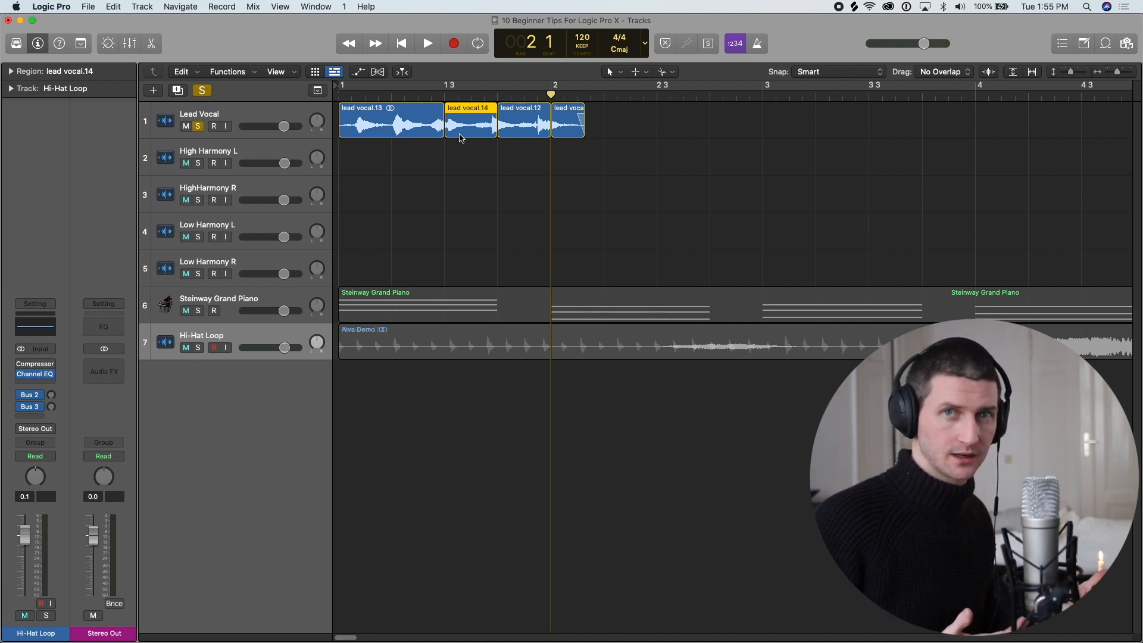
click(643, 72)
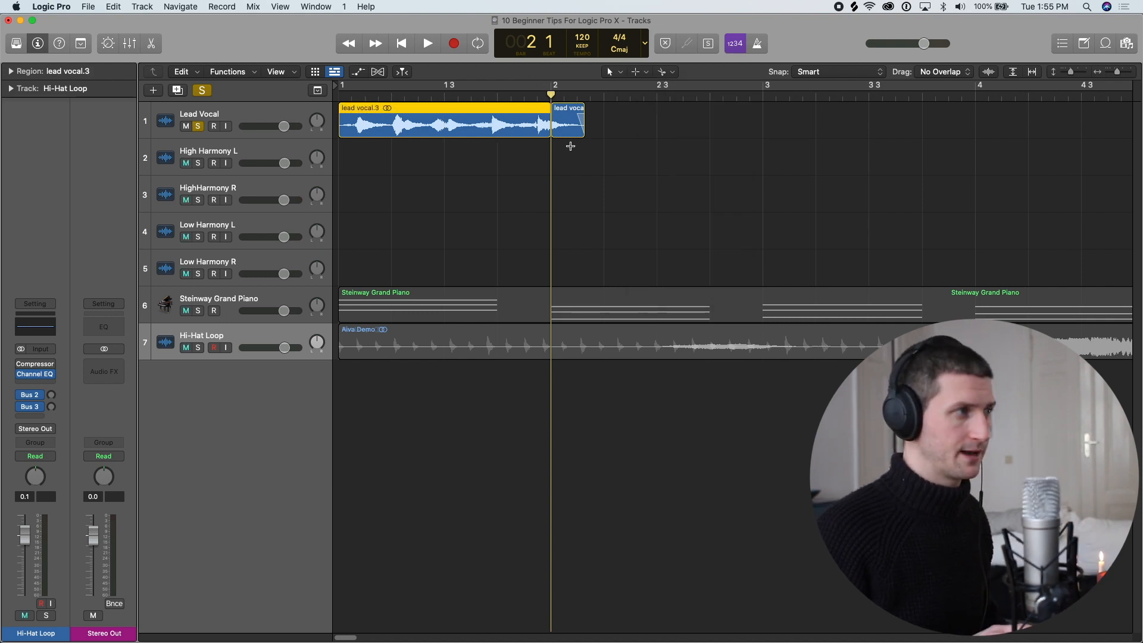
key(super+z)
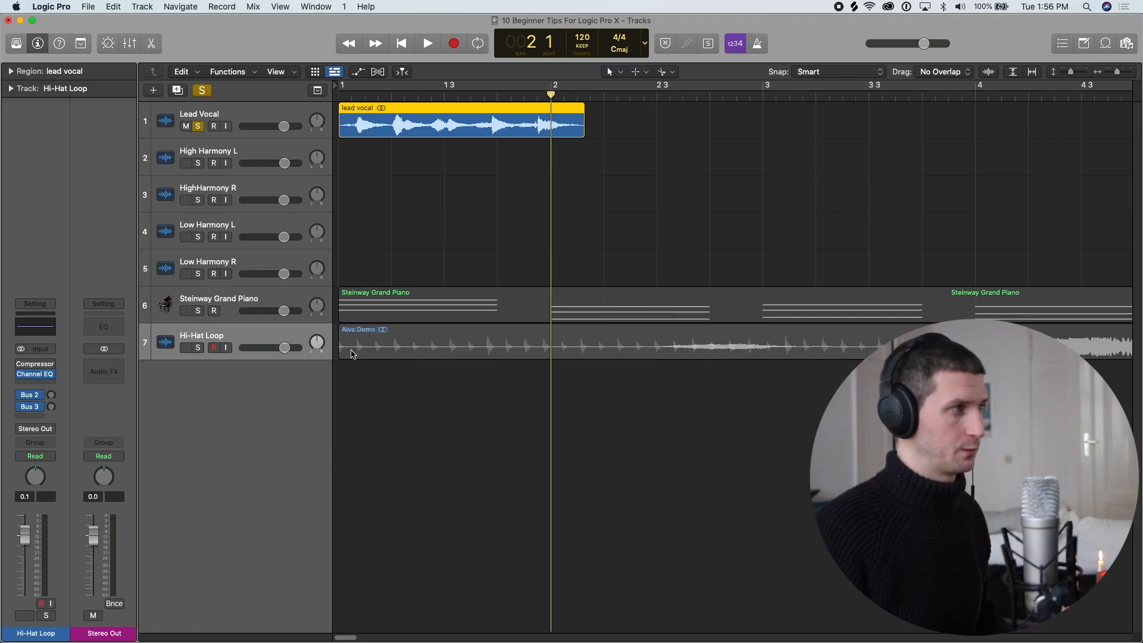
Add four software instrument tracks below the Steinway Grand Piano track, and delete all four again
click(285, 293)
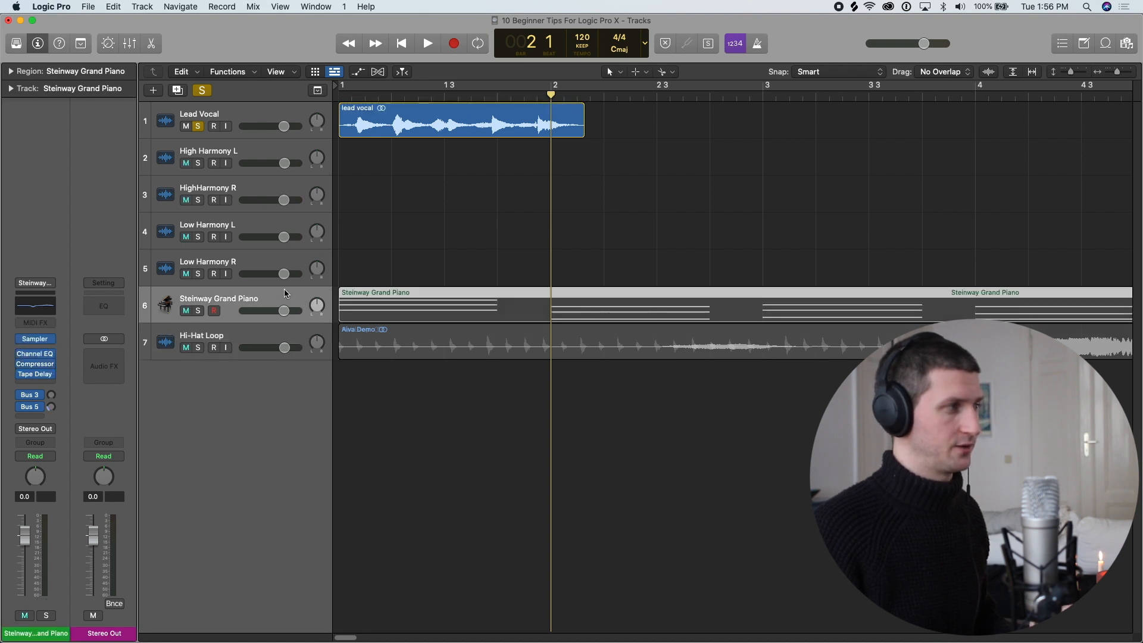
click(143, 7)
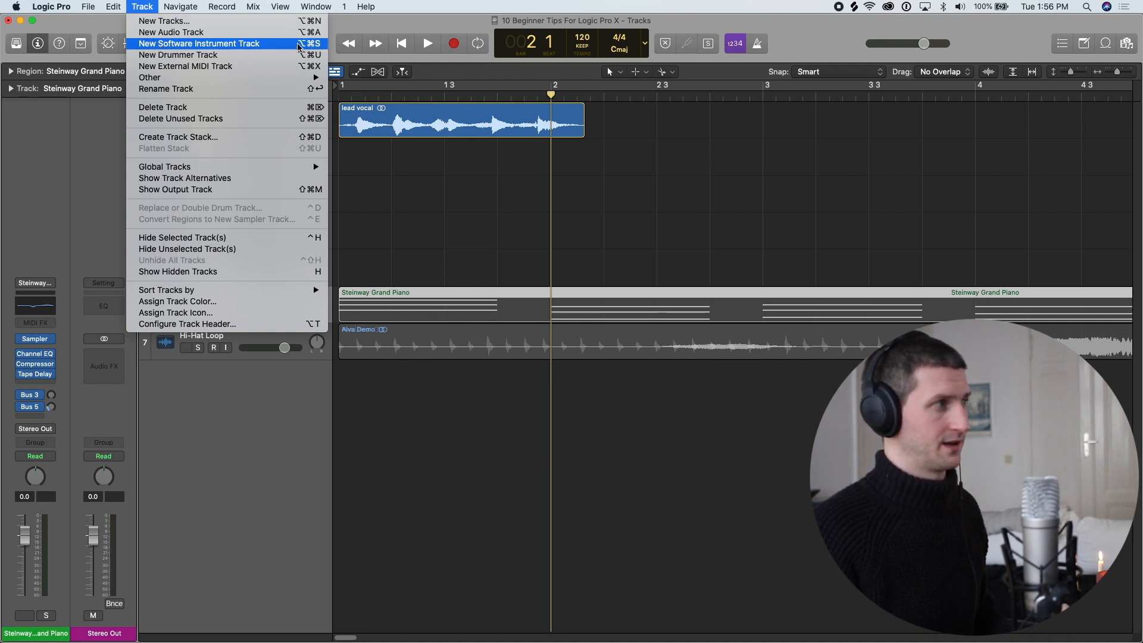
click(313, 399)
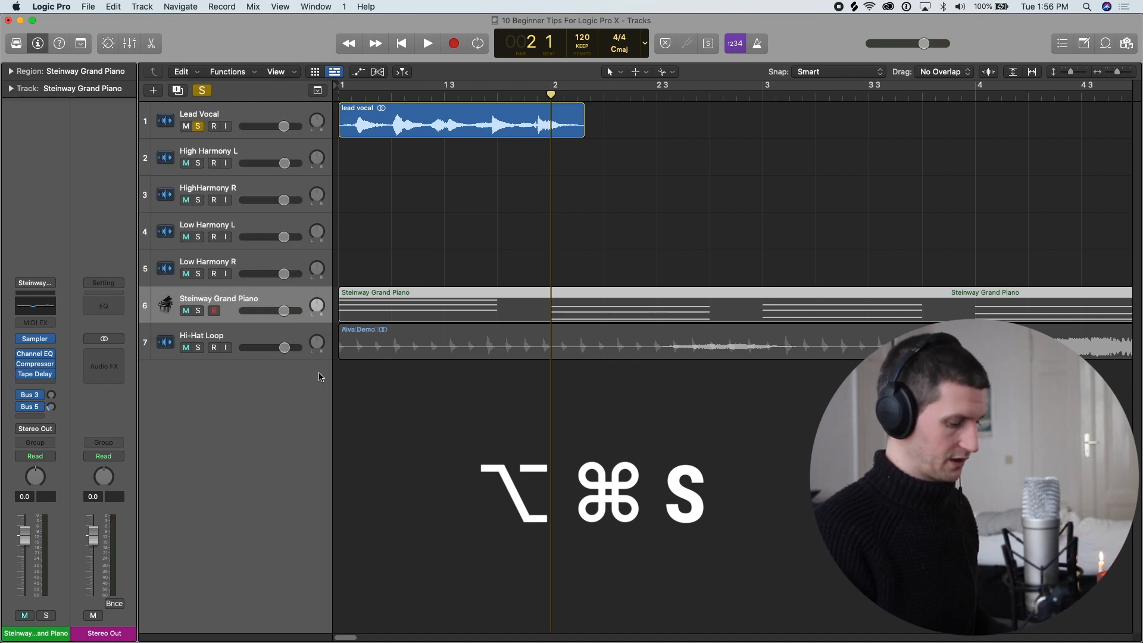
key(alt+super+s)
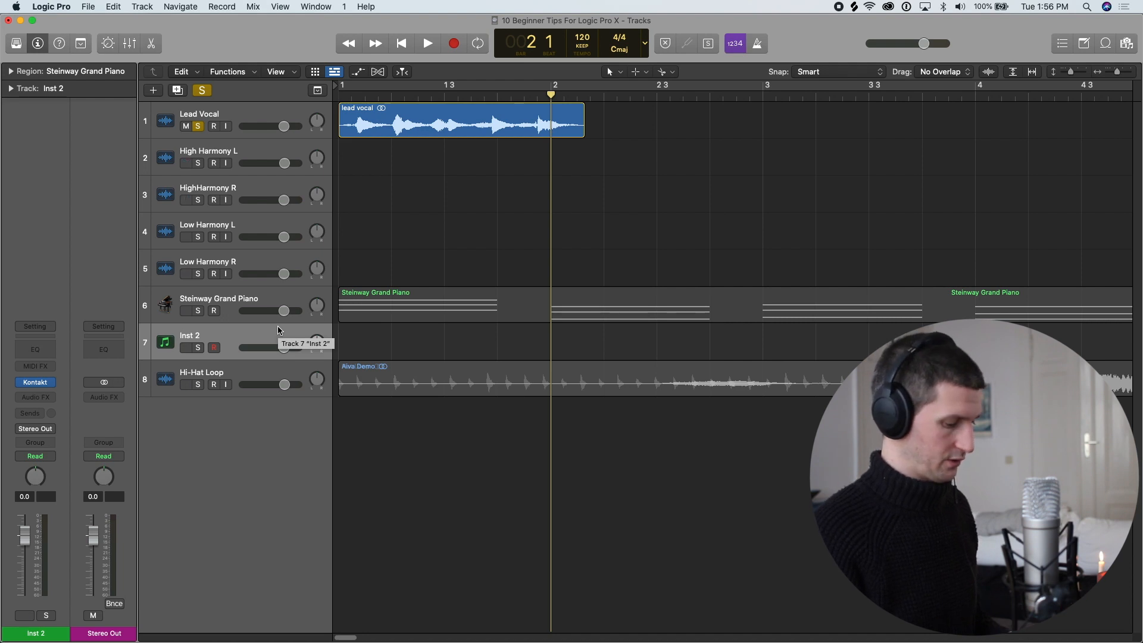
key(alt+super+s)
key(alt+super+s)
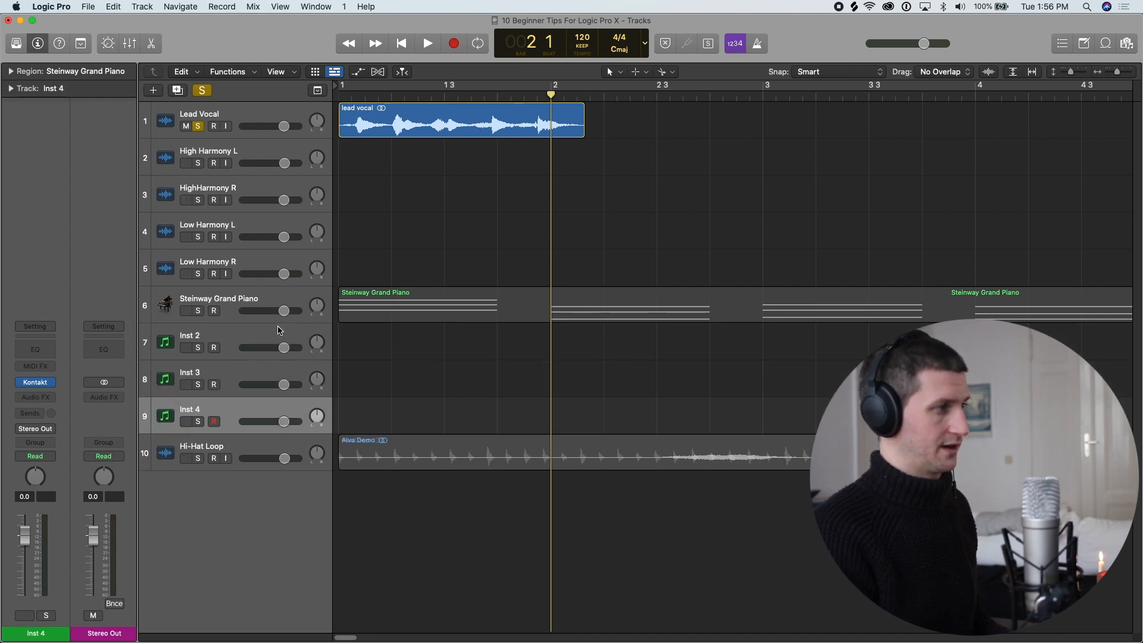
key(alt+super+s)
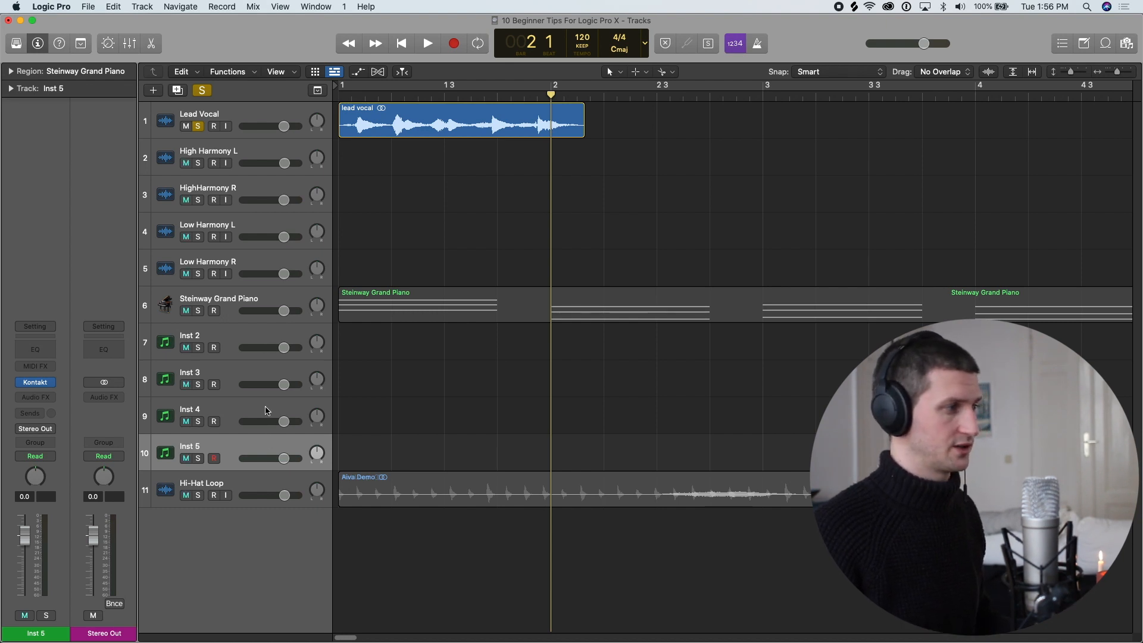
shift+click(260, 341)
key(super+BackSpace)
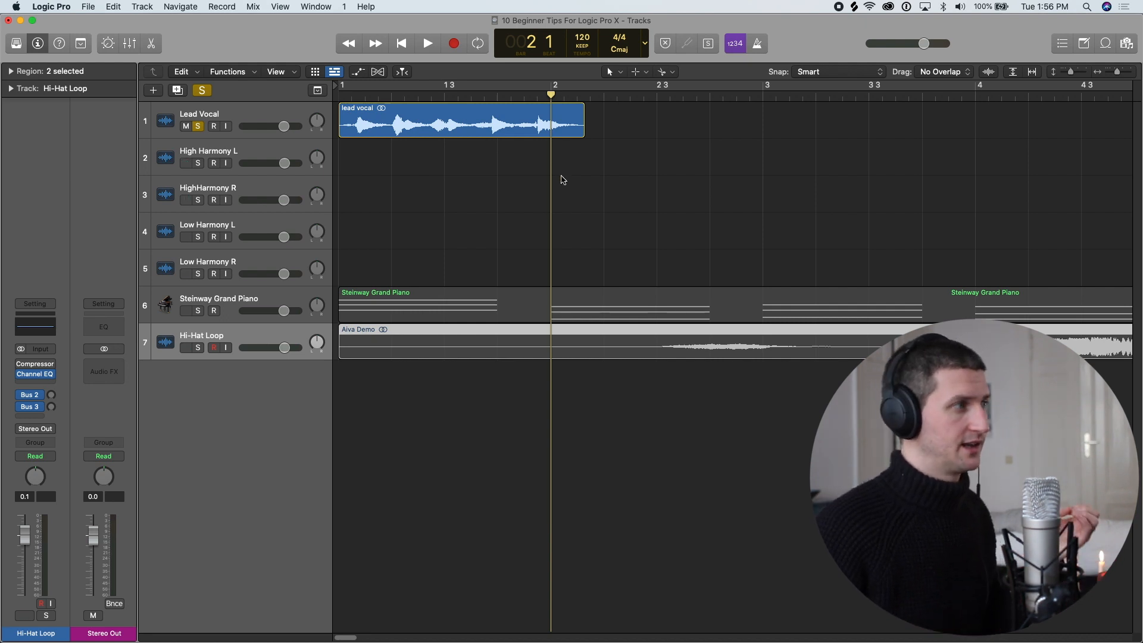
Show Quick Help, read its descriptions of the playhead and the track header, and hide it again
click(61, 44)
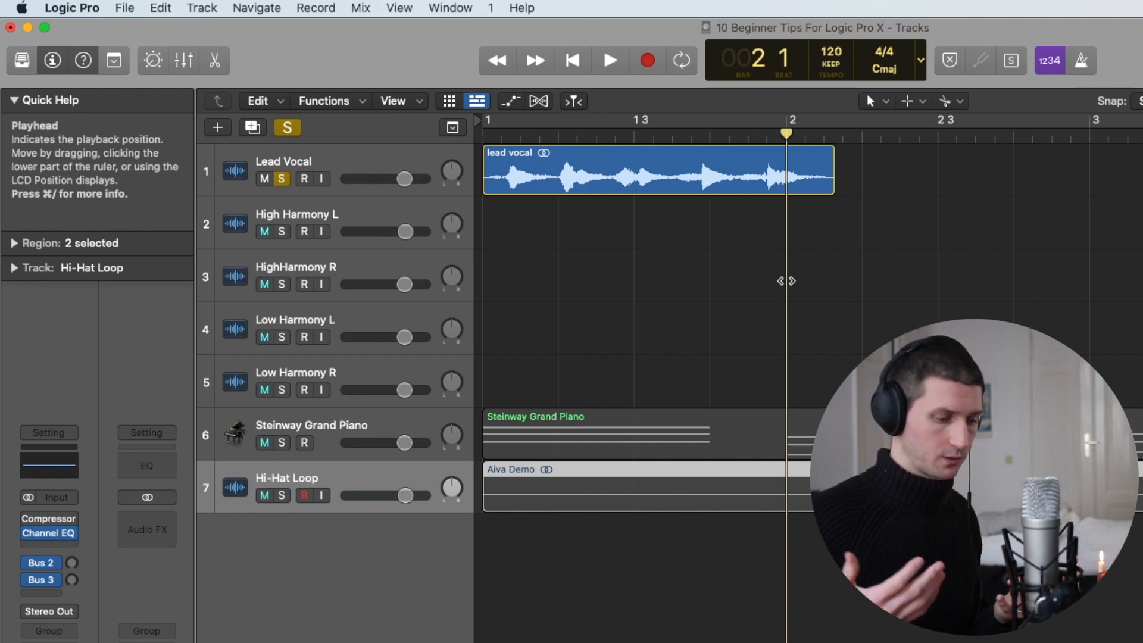
key(k)
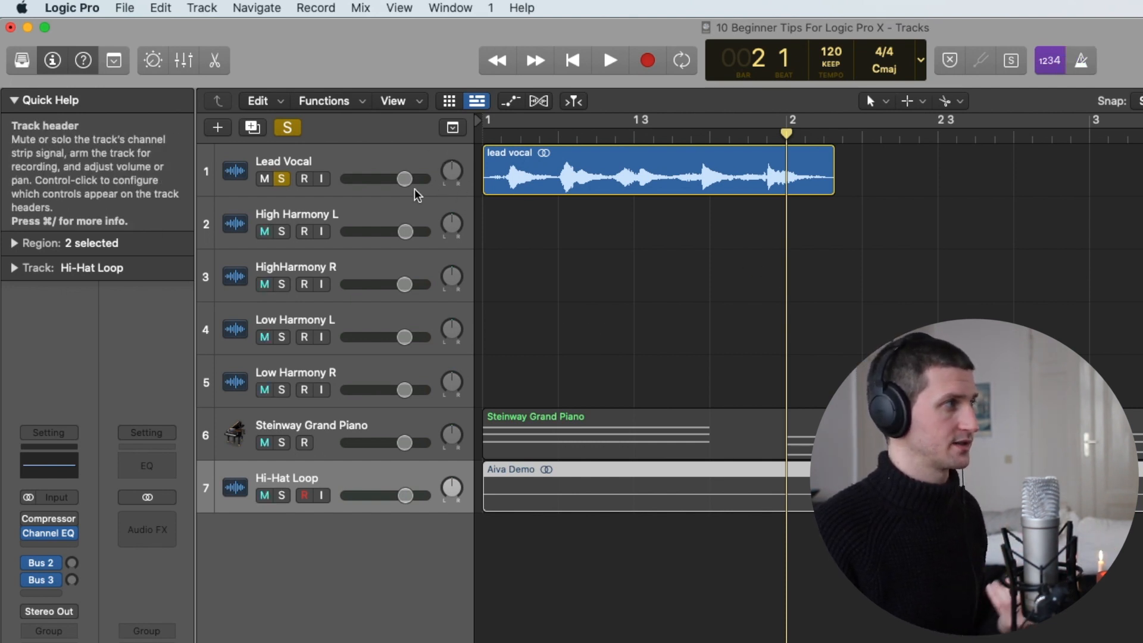
click(84, 63)
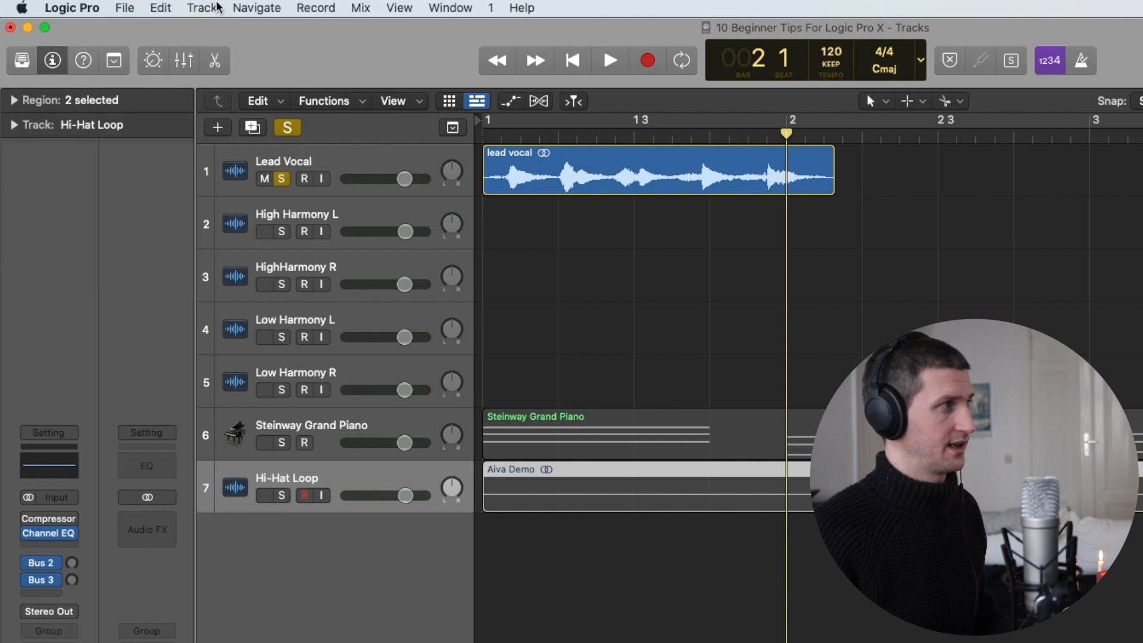
click(214, 7)
mouse_move(247, 8)
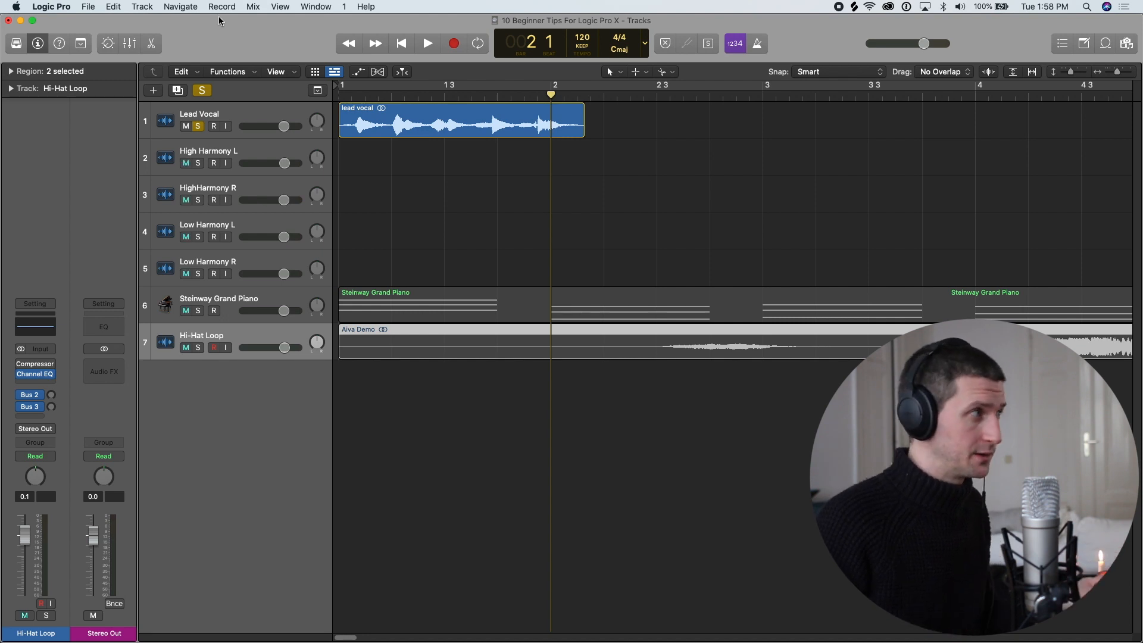
Open the Key Commands editor and examine the global commands and their assigned shortcuts, down to the marker commands
click(65, 6)
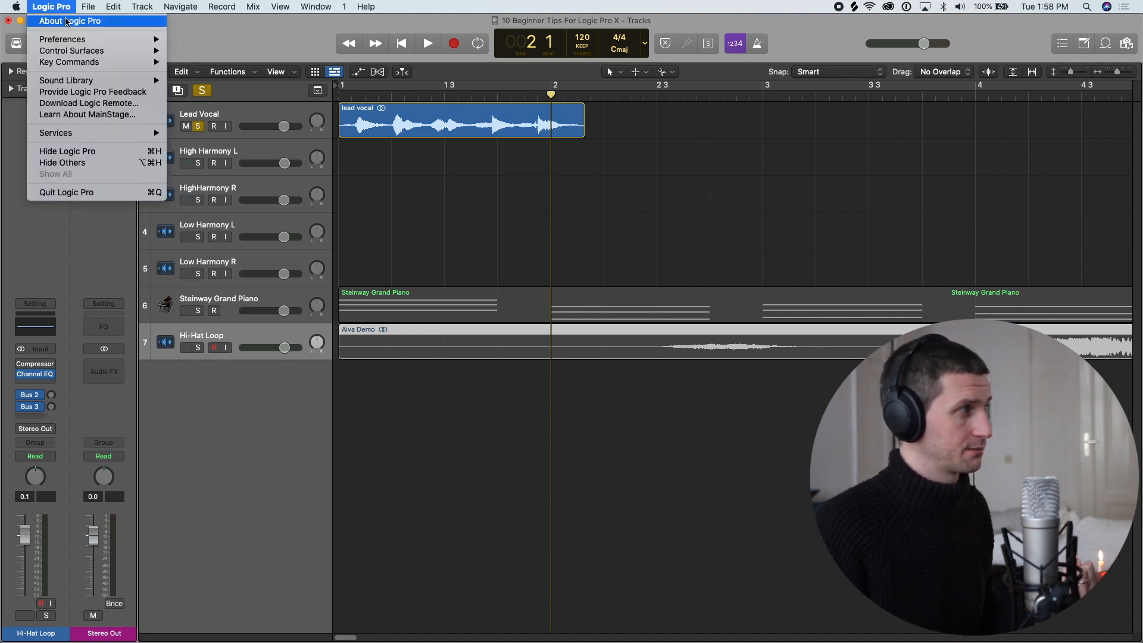
mouse_move(70, 40)
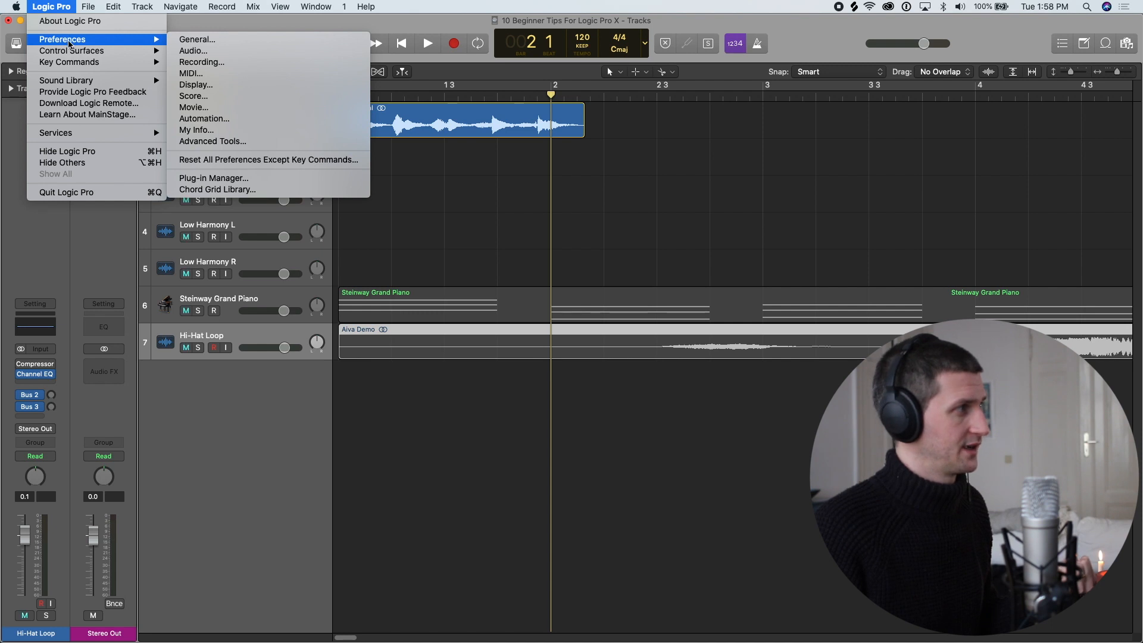
mouse_move(70, 62)
click(189, 74)
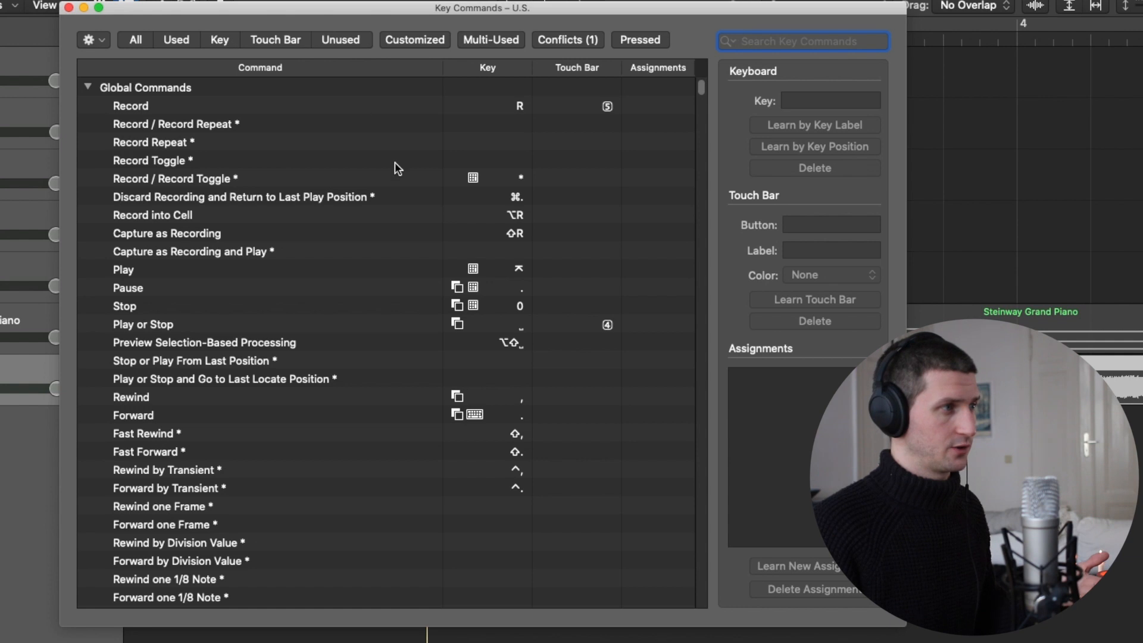
scroll(393, 158, down, 5)
scroll(309, 311, down, 13)
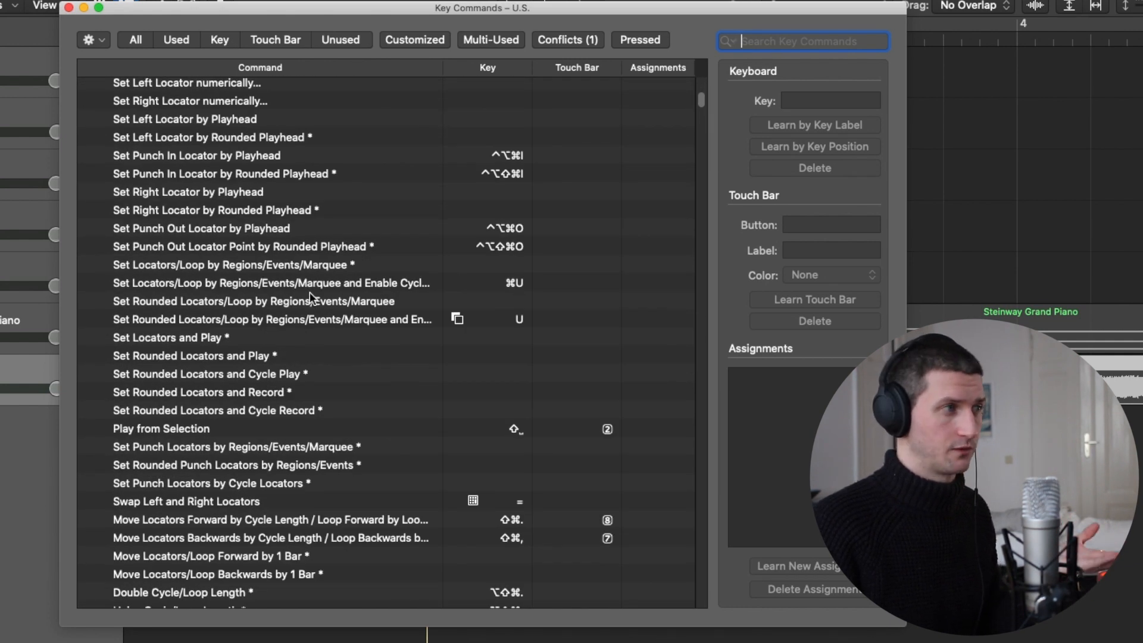
scroll(186, 182, down, 4)
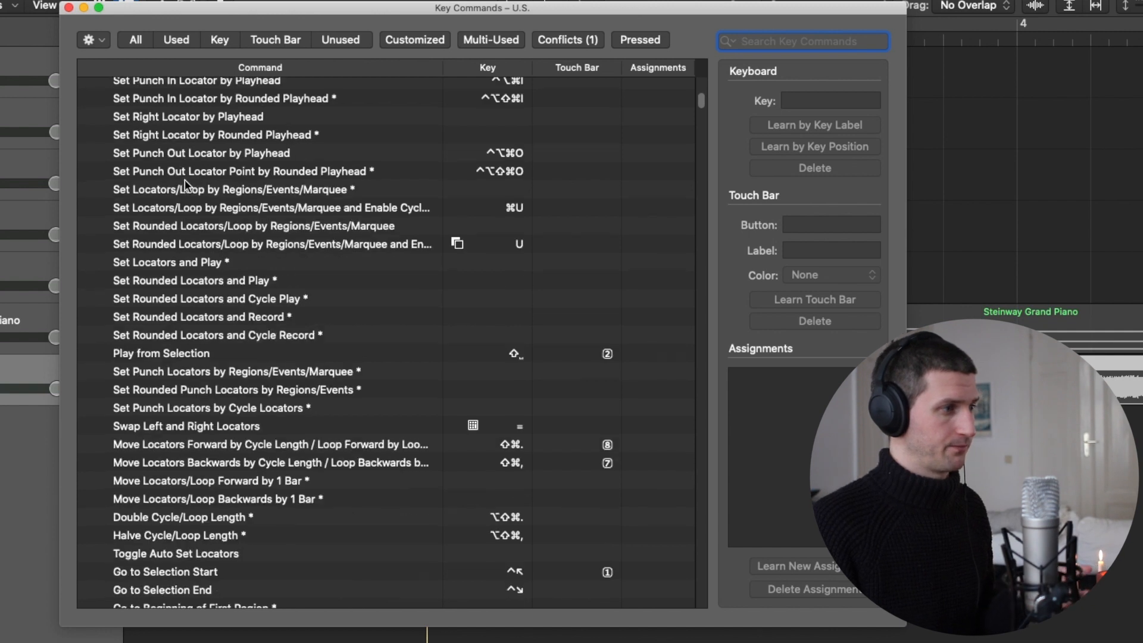
scroll(185, 179, down, 3)
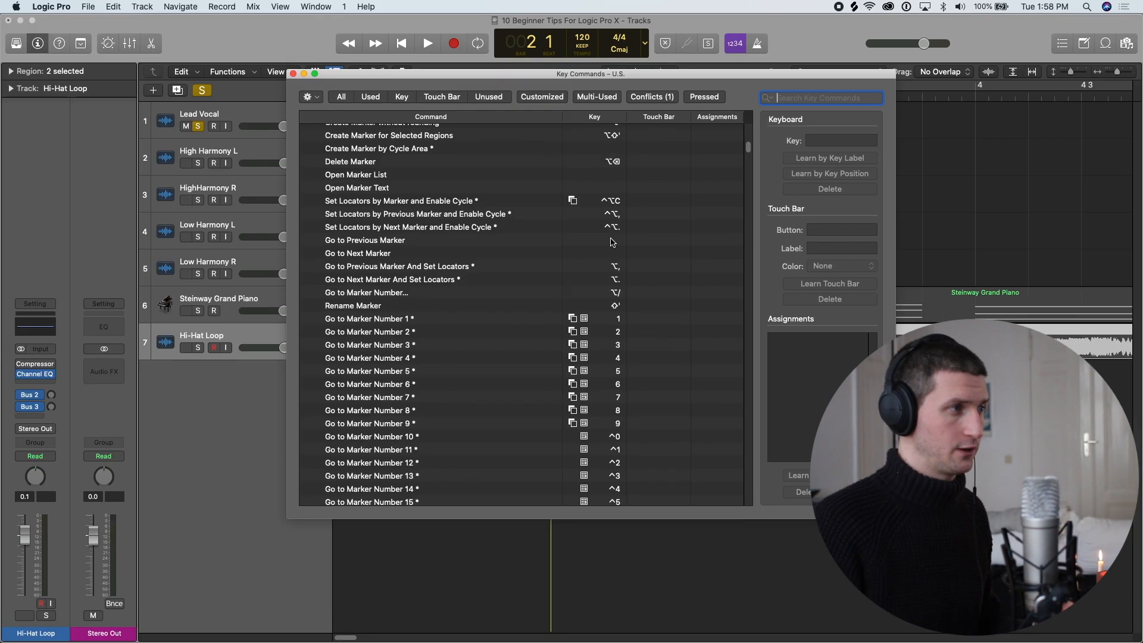
scroll(611, 230, up, 4)
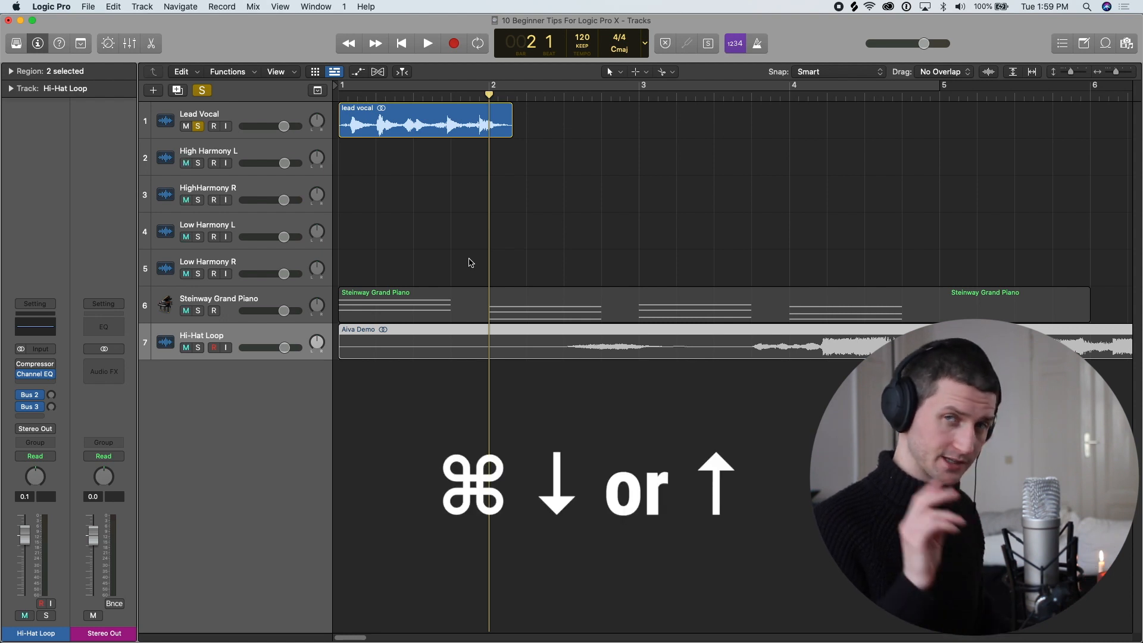
Zoom the Tracks area in vertically to enlarge the tracks and waveforms, and zoom back out to compact track rows
key(super+Down)
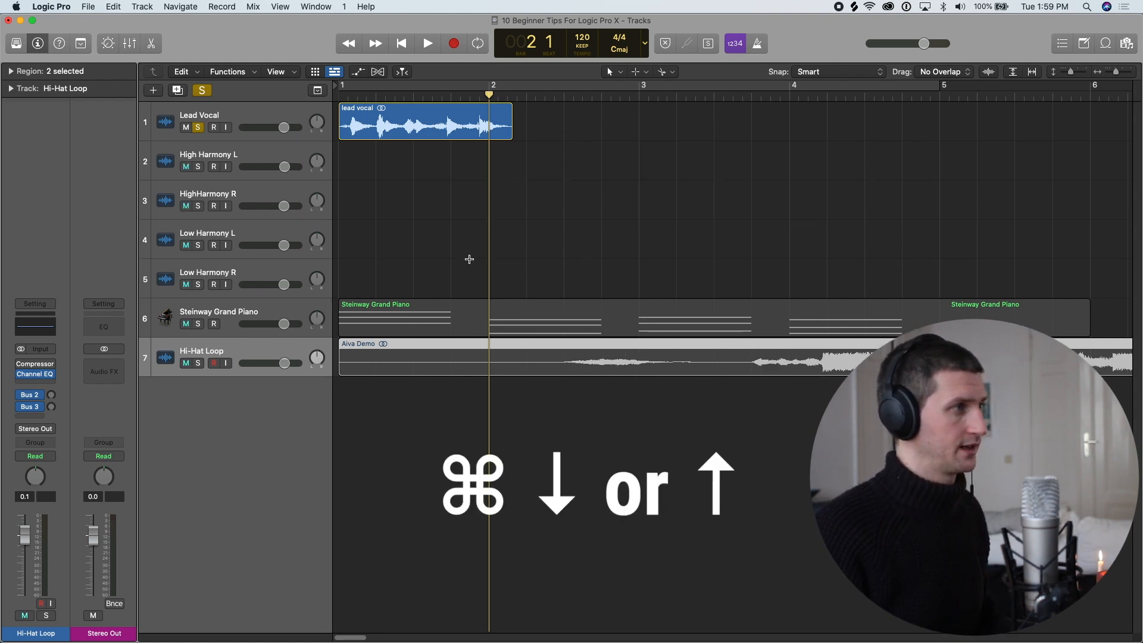
key(super+Down)
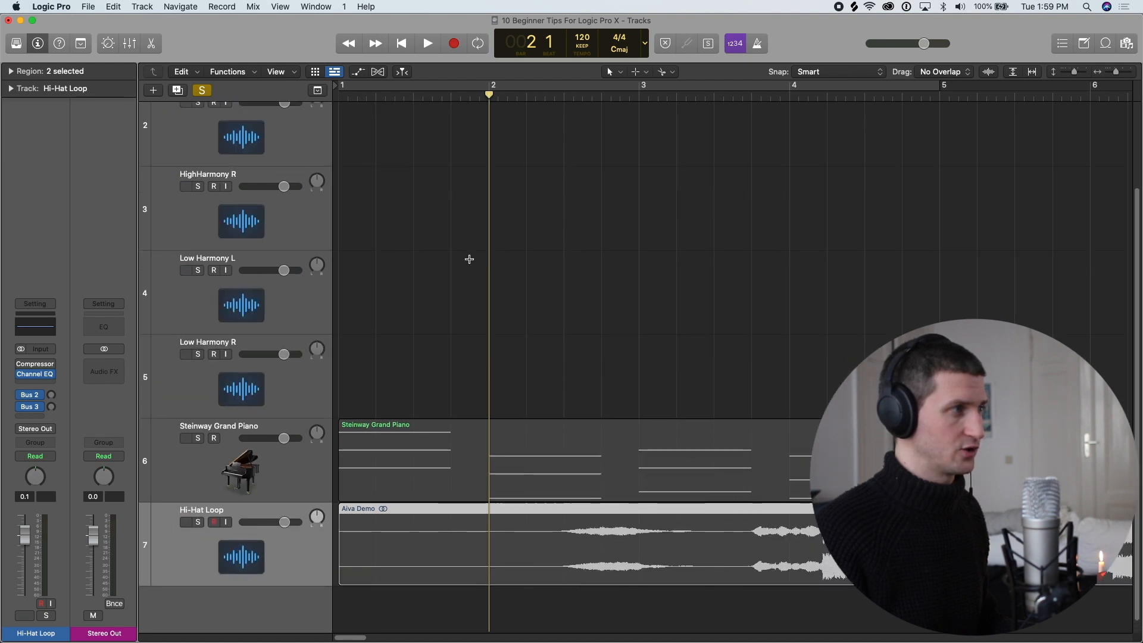
scroll(471, 262, up, 3)
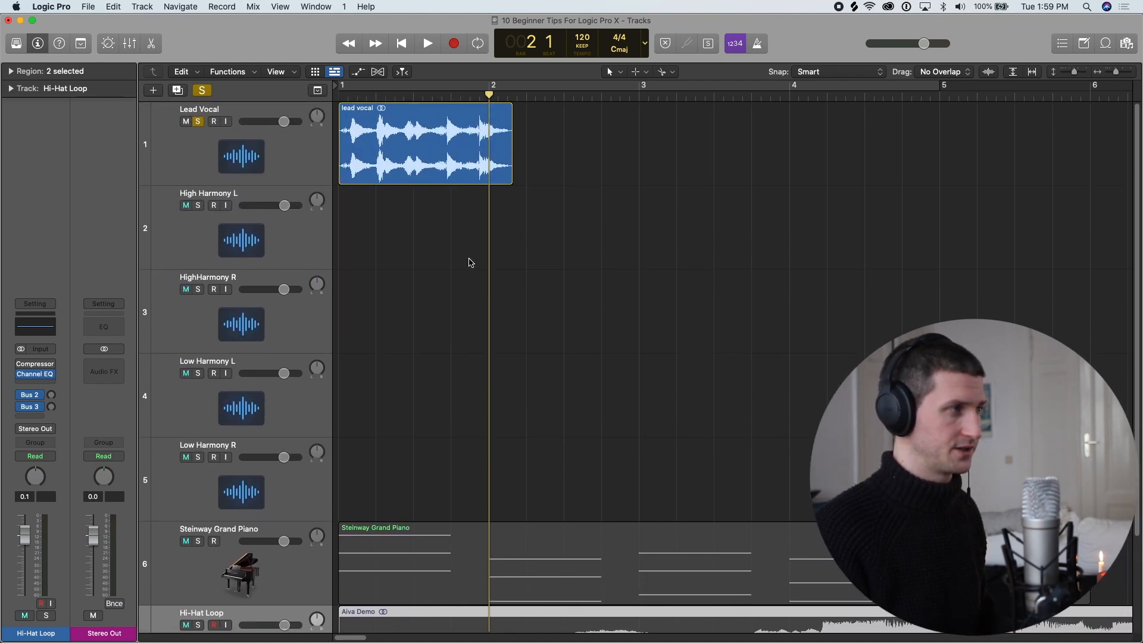
key(super+Up)
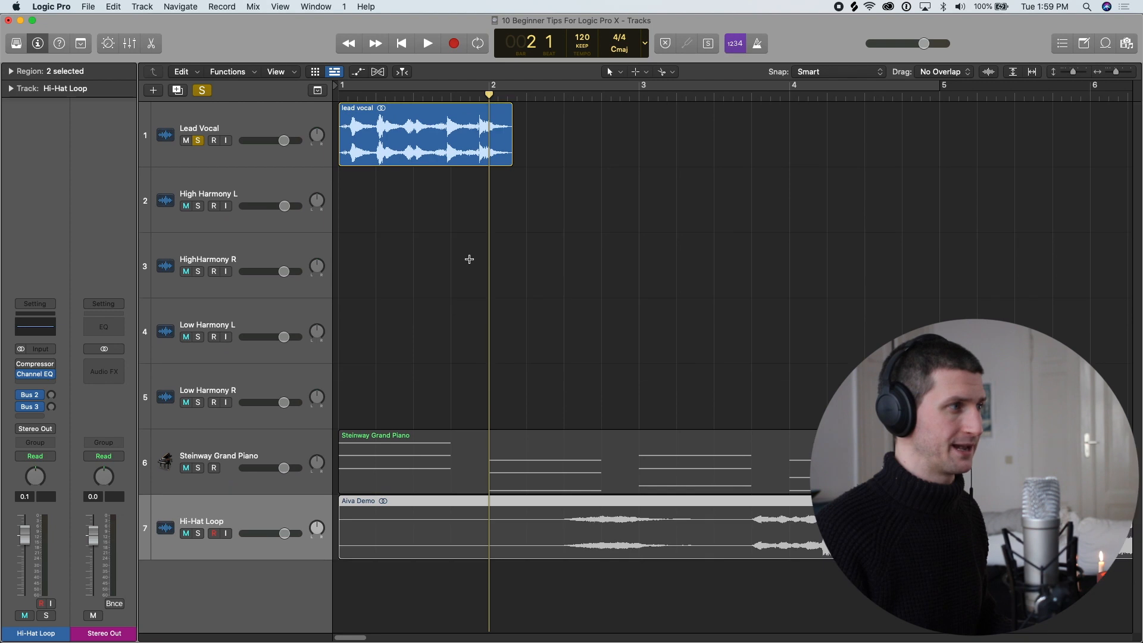
key(super+Up)
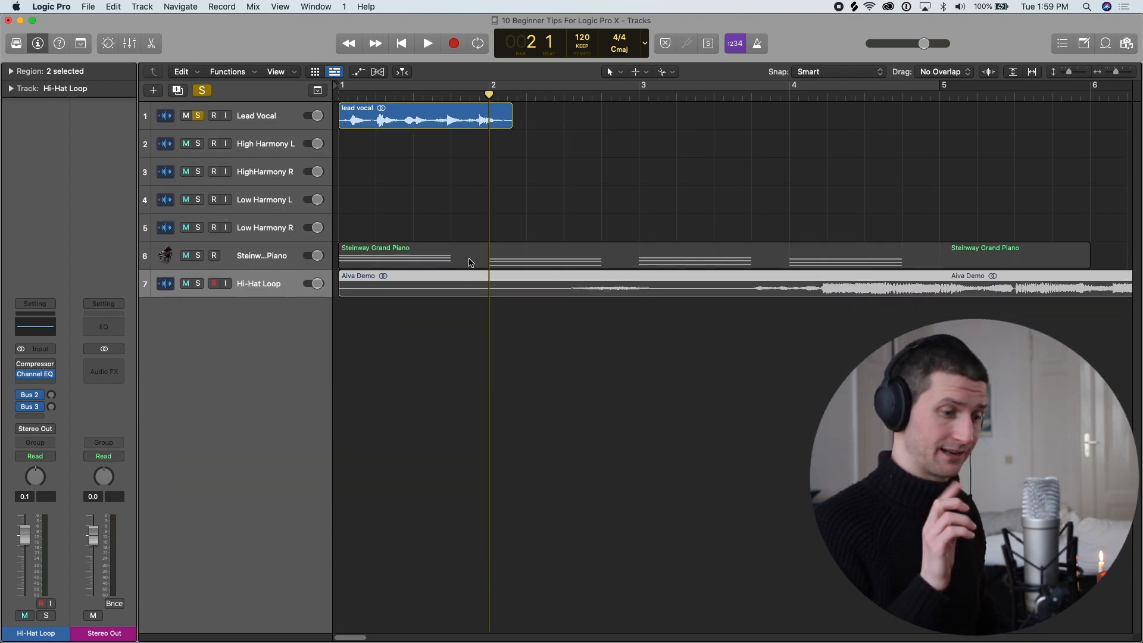
Zoom the Tracks area out horizontally to about 50 bars, and zoom in closely on the end of bar 1
key(super+Left)
key(super+Left)
key(super+Left)
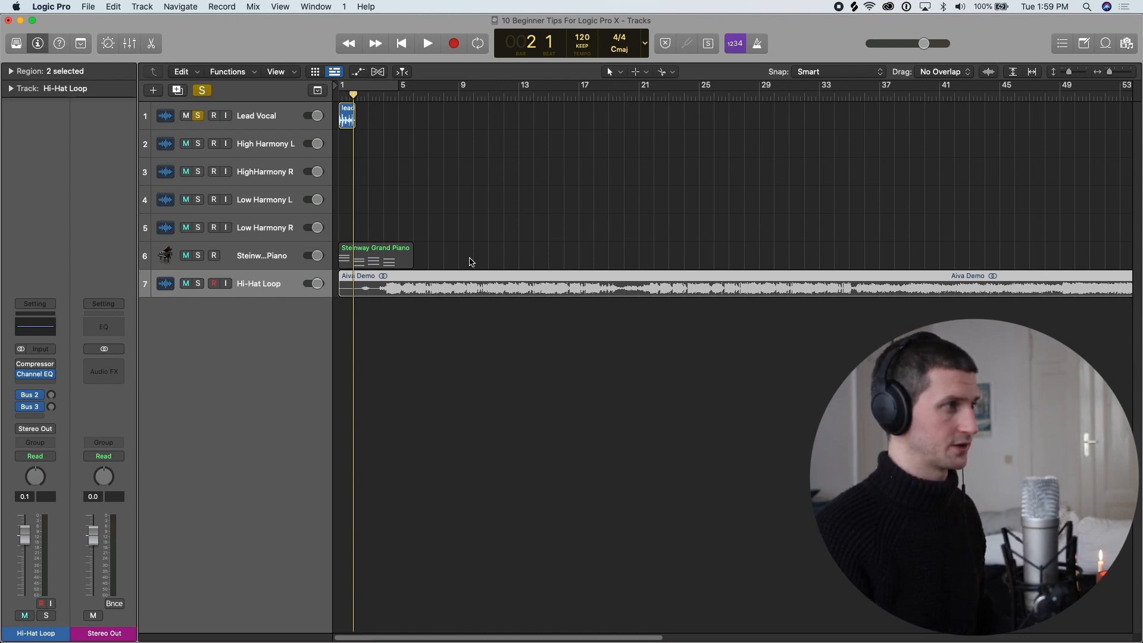
key(super+Right)
key(super+Right)
key(super+Right)
key(super+Right)
key(super+Right)
key(super+Right)
scroll(474, 265, left, 3)
Compress the track rows vertically and zoom the timeline back out to show roughly the first three bars
key(super+Up)
key(super+Up)
key(super+Up)
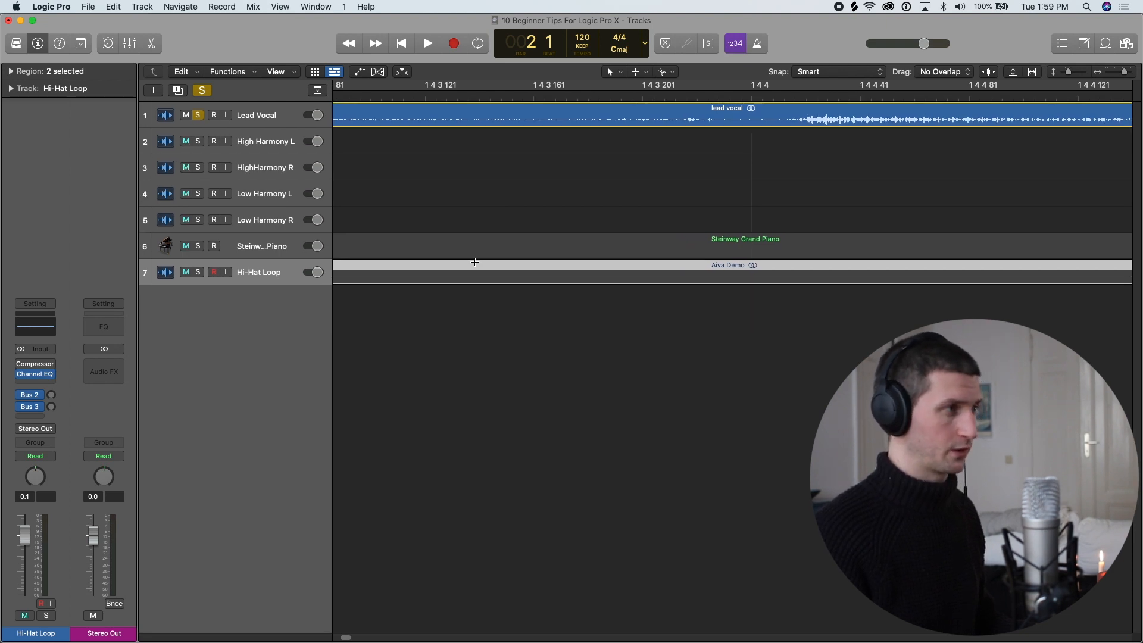
scroll(475, 262, right, 3)
key(super+Left)
key(super+Left)
key(super+Left)
key(super+Left)
key(super+Left)
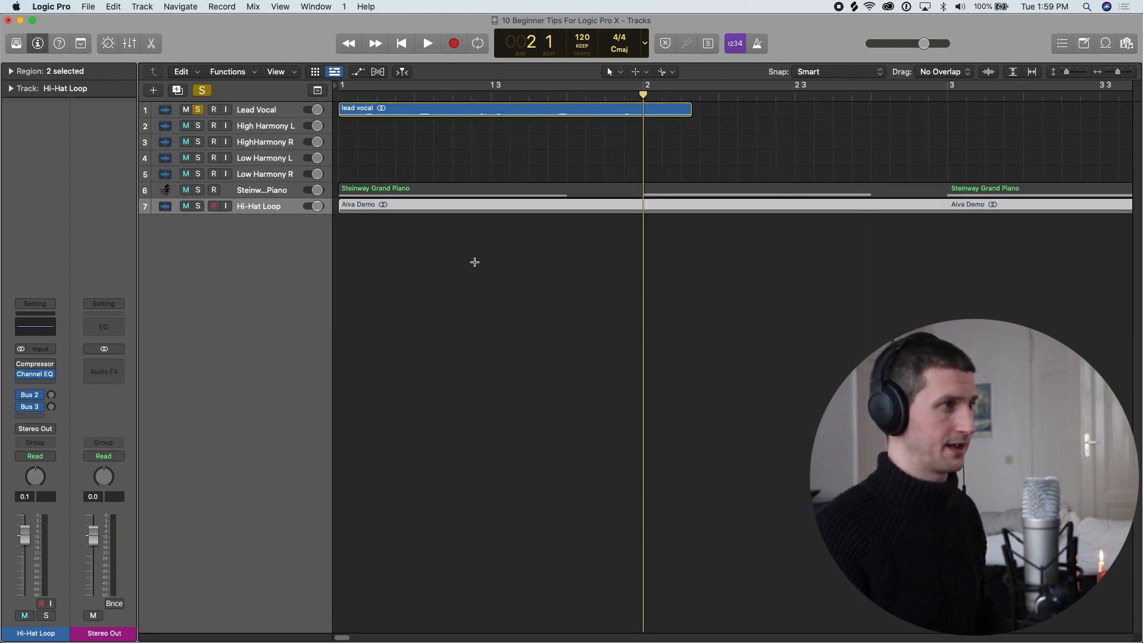
Enlarge the track rows using the vertical zoom slider, so track headers and stereo waveforms display at a tall size
key(ctrl+alt+super+m)
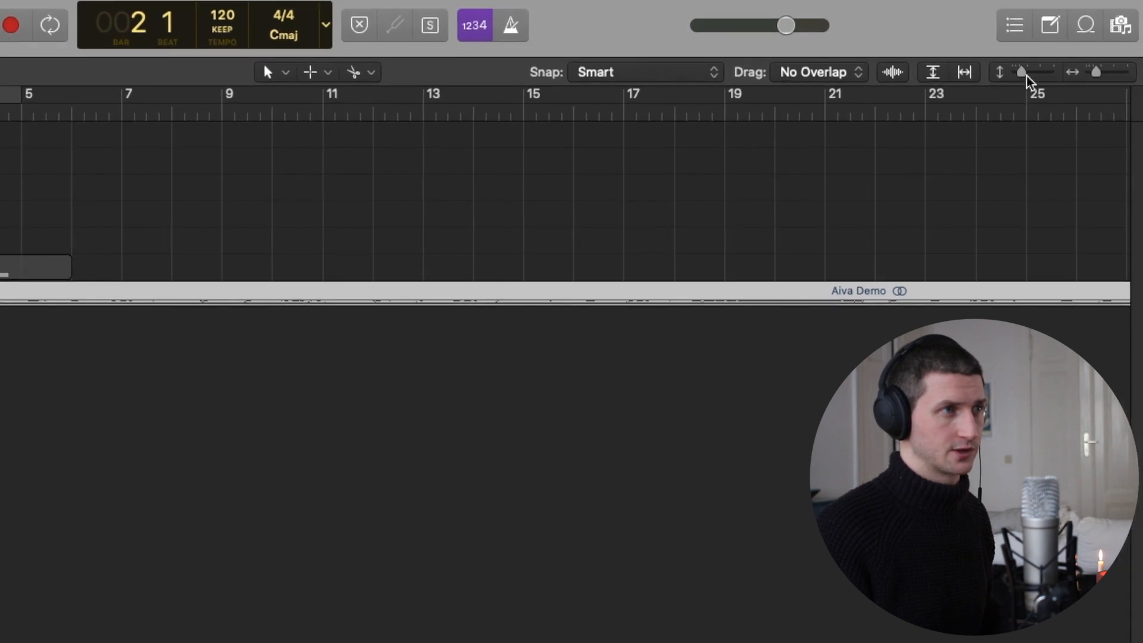
drag(1021, 77, 1099, 75)
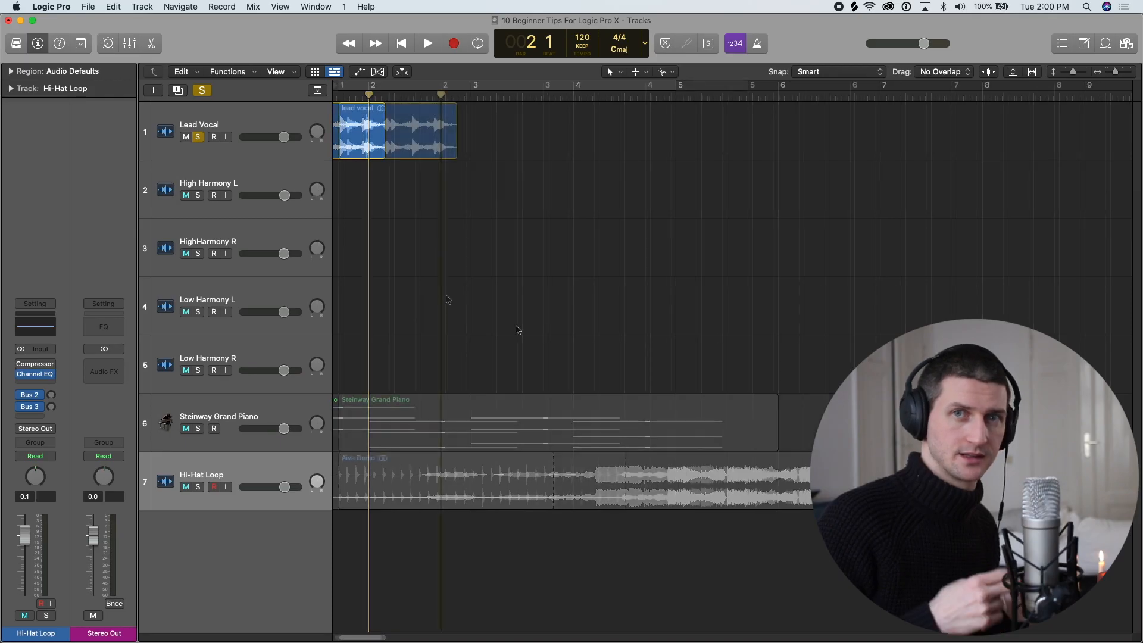
key(super+Down)
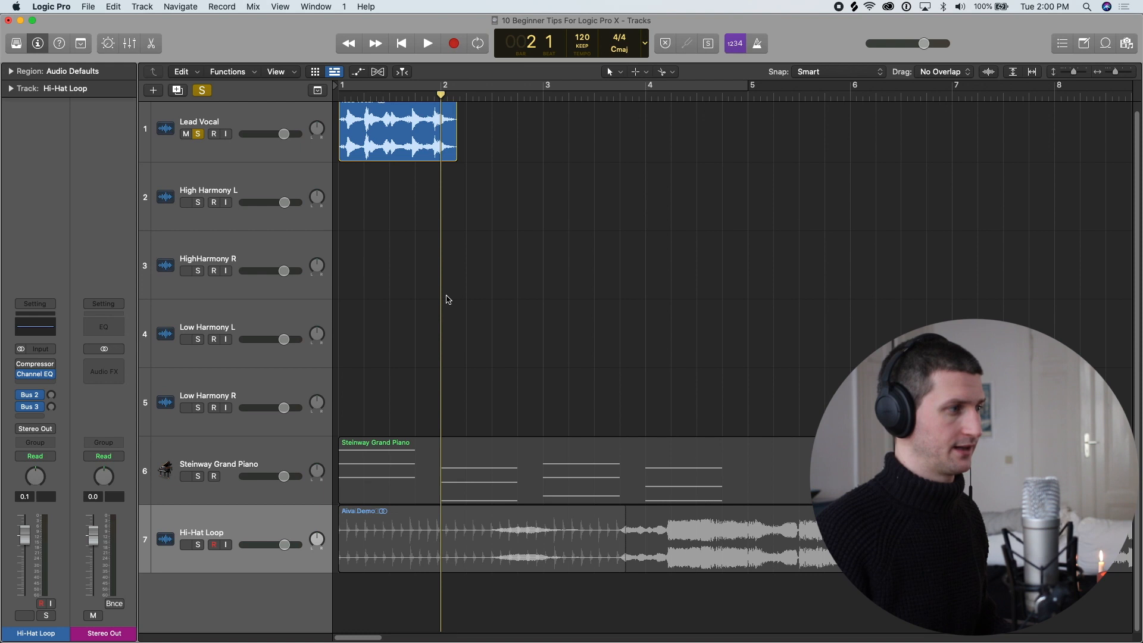
click(256, 182)
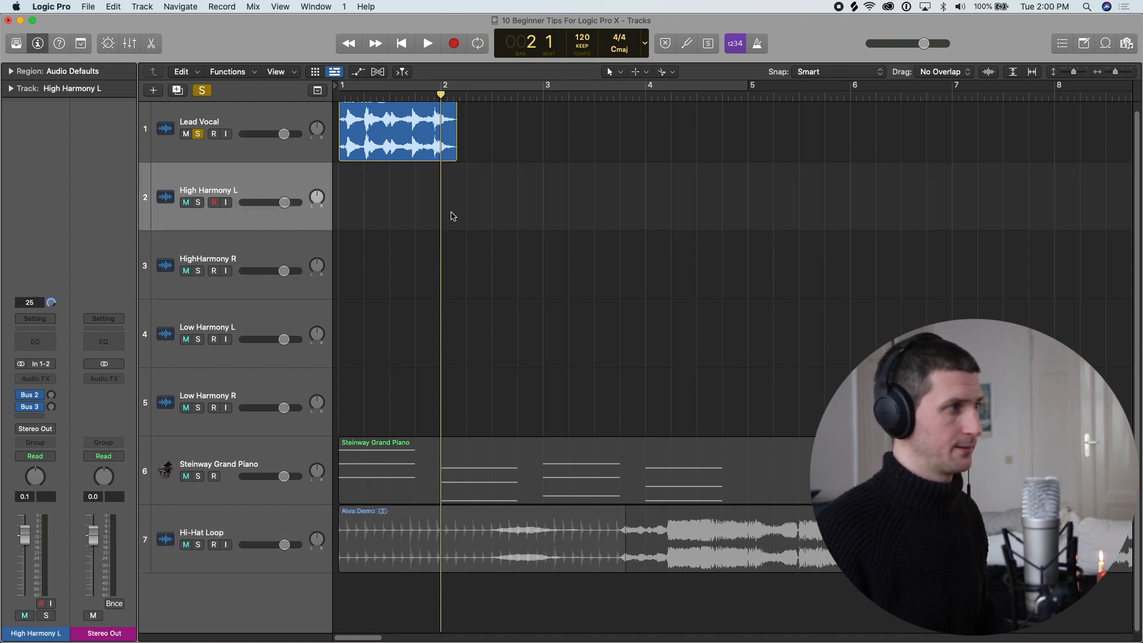
scroll(459, 229, up, 1)
click(409, 142)
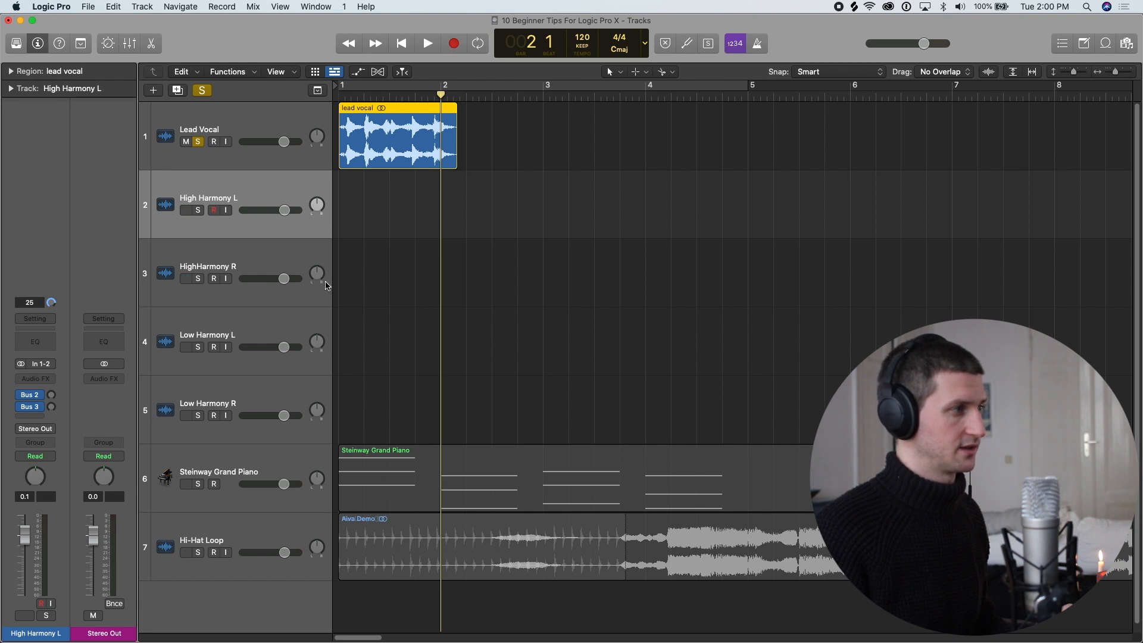
click(255, 119)
click(276, 263)
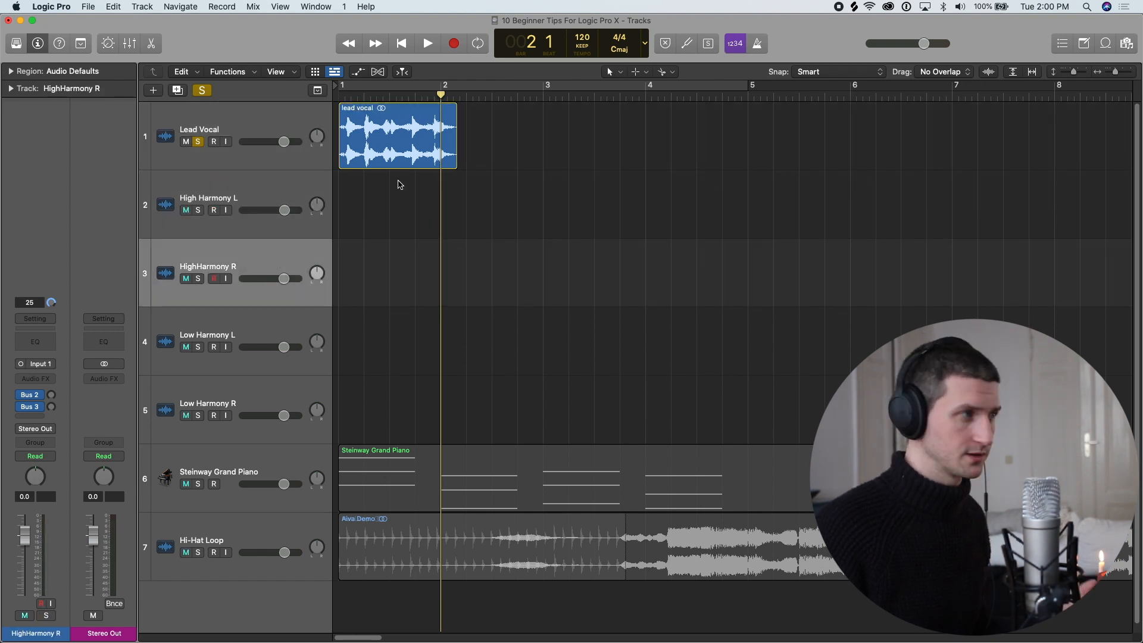
Color the lead vocal region magenta
click(387, 138)
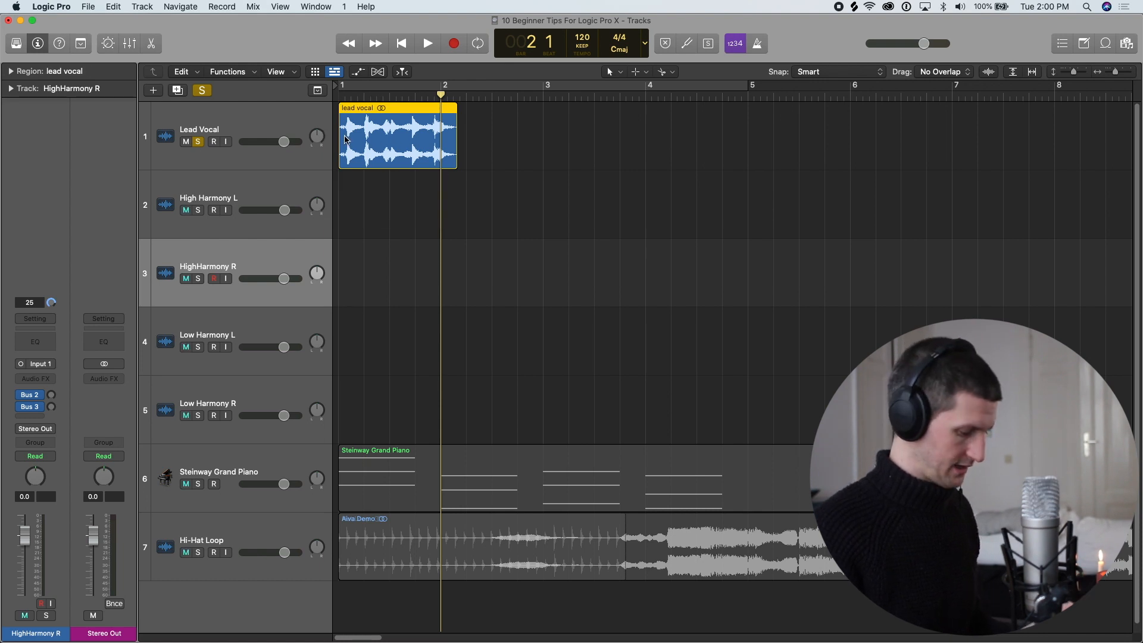
key(alt+c)
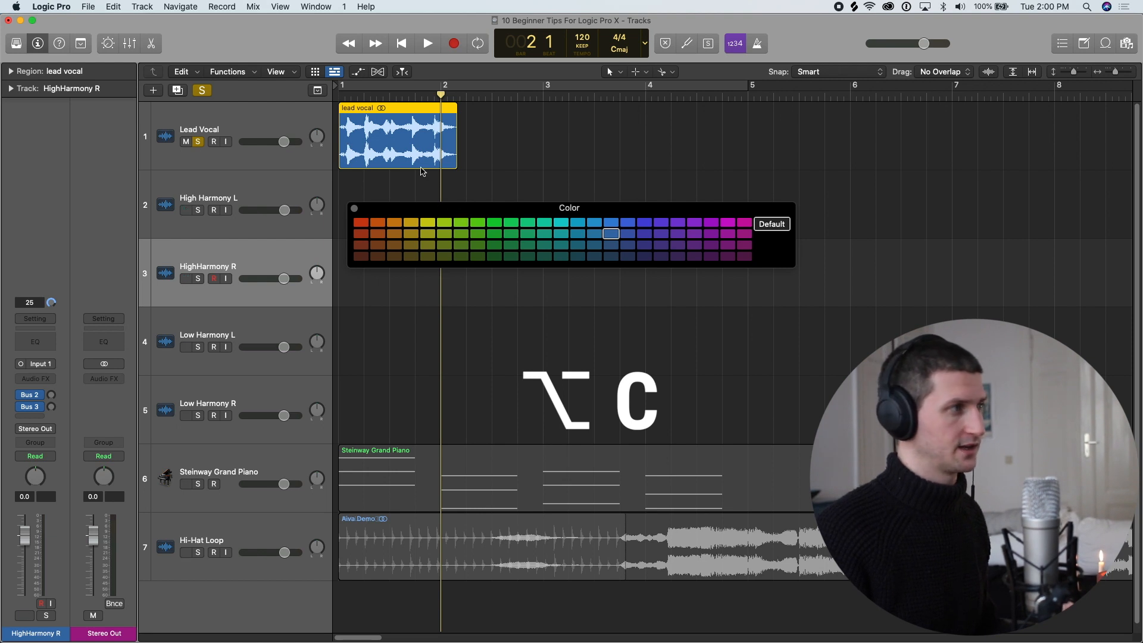
click(743, 224)
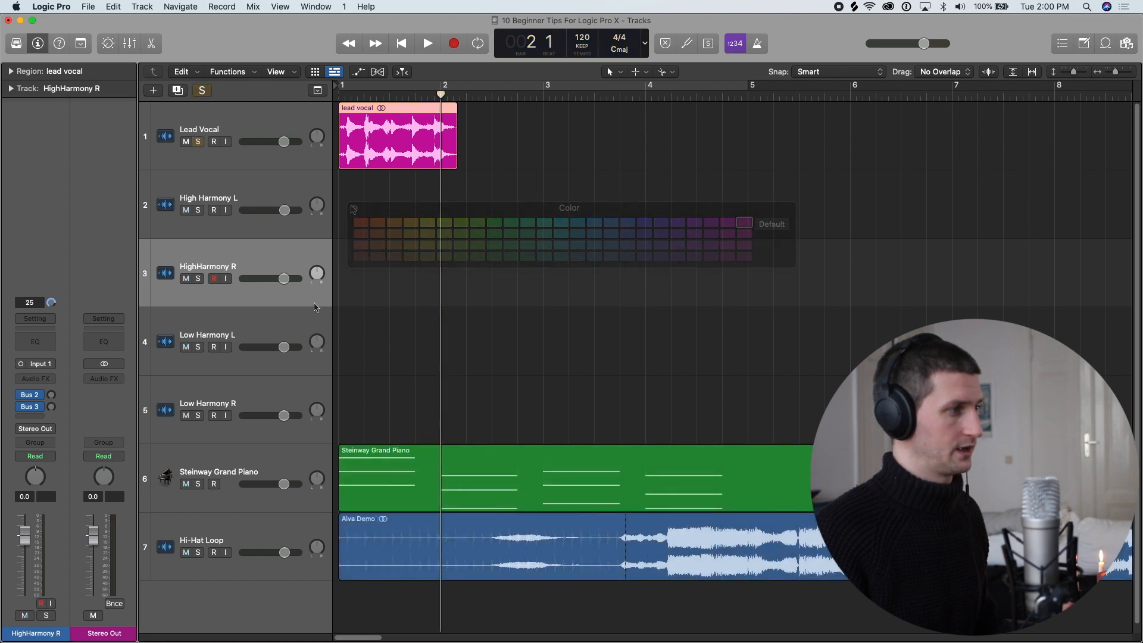
Color the Steinway Grand Piano region light blue and the Aiva Demo region red
click(354, 458)
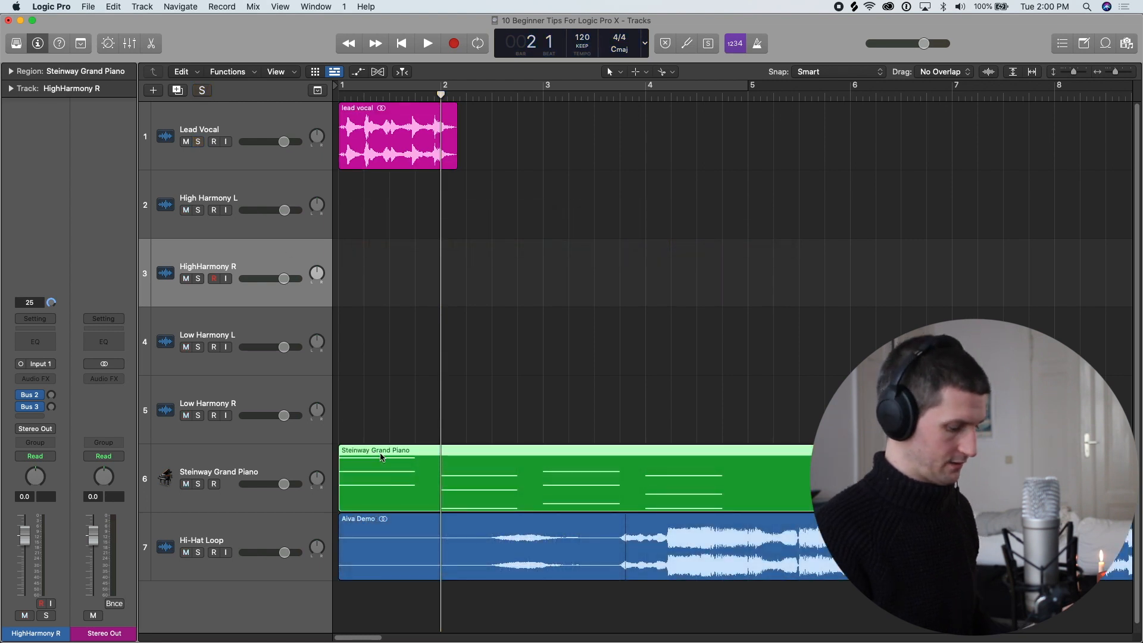
key(alt+c)
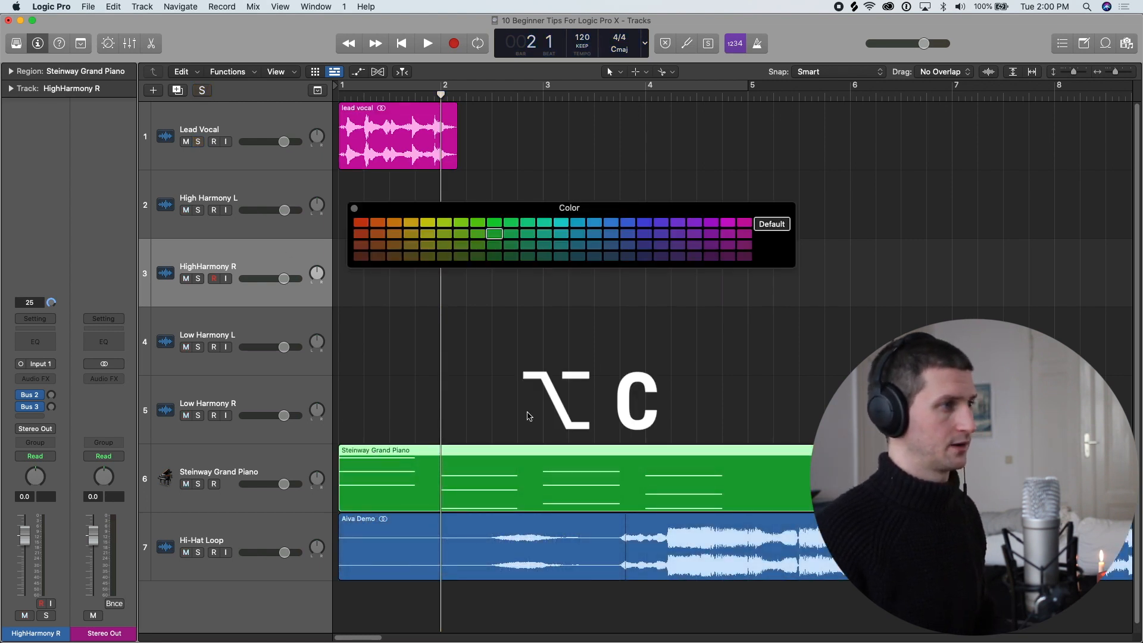
click(595, 224)
click(625, 538)
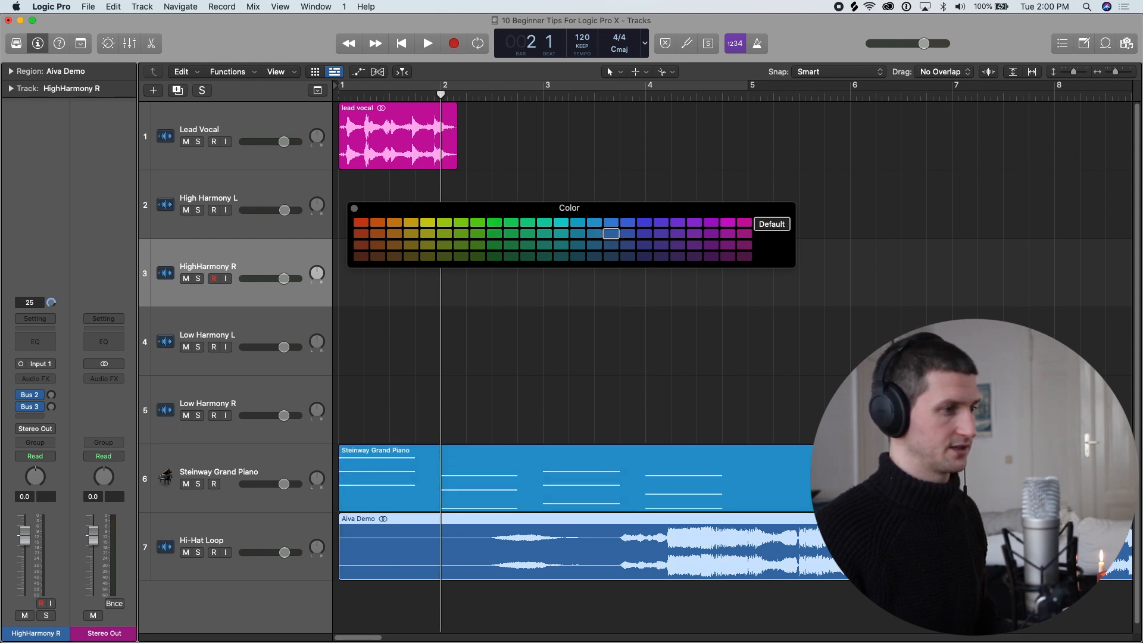
click(361, 225)
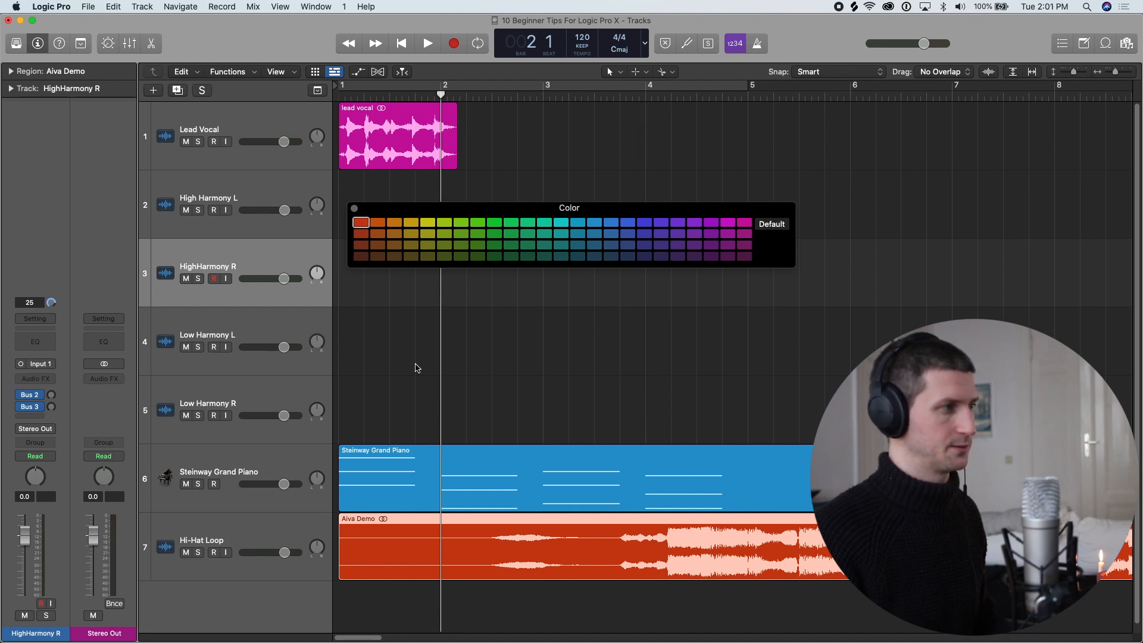
Move the Color palette clear of the tracks, and color HighHarmony R green, Low Harmony L yellow and Low Harmony R orange
drag(355, 211, 725, 95)
scroll(412, 397, down, 5)
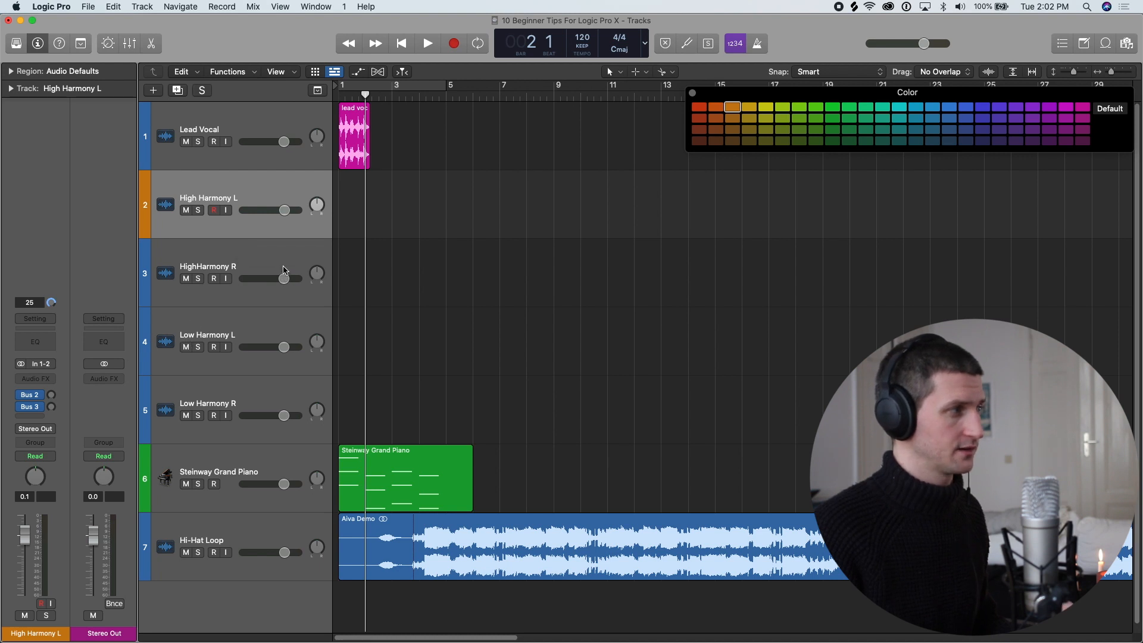
click(282, 261)
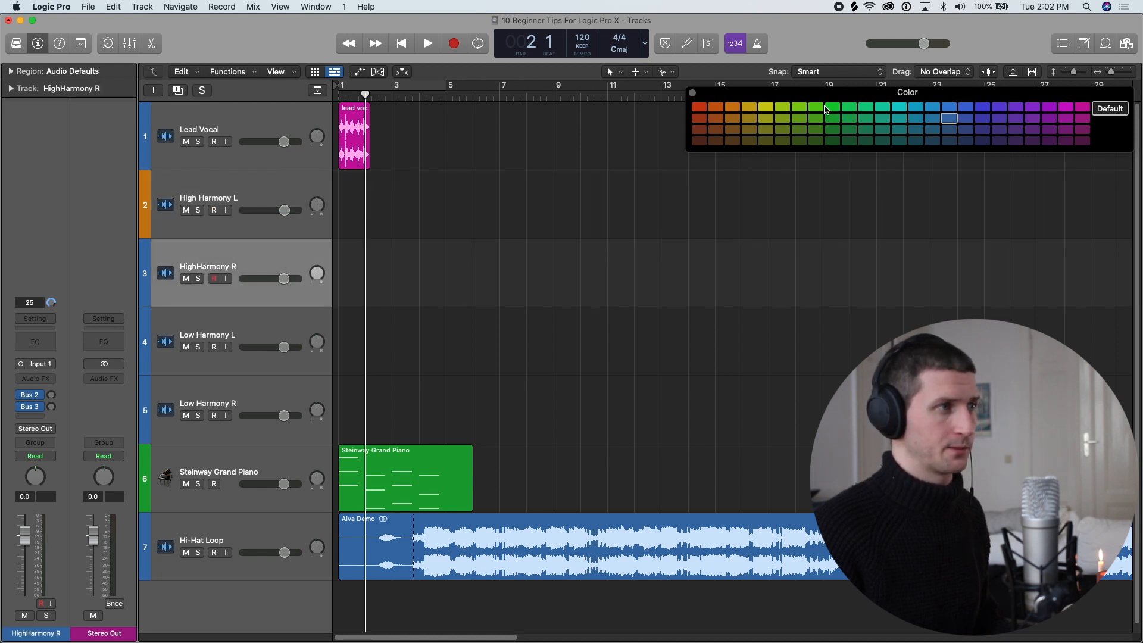
click(833, 107)
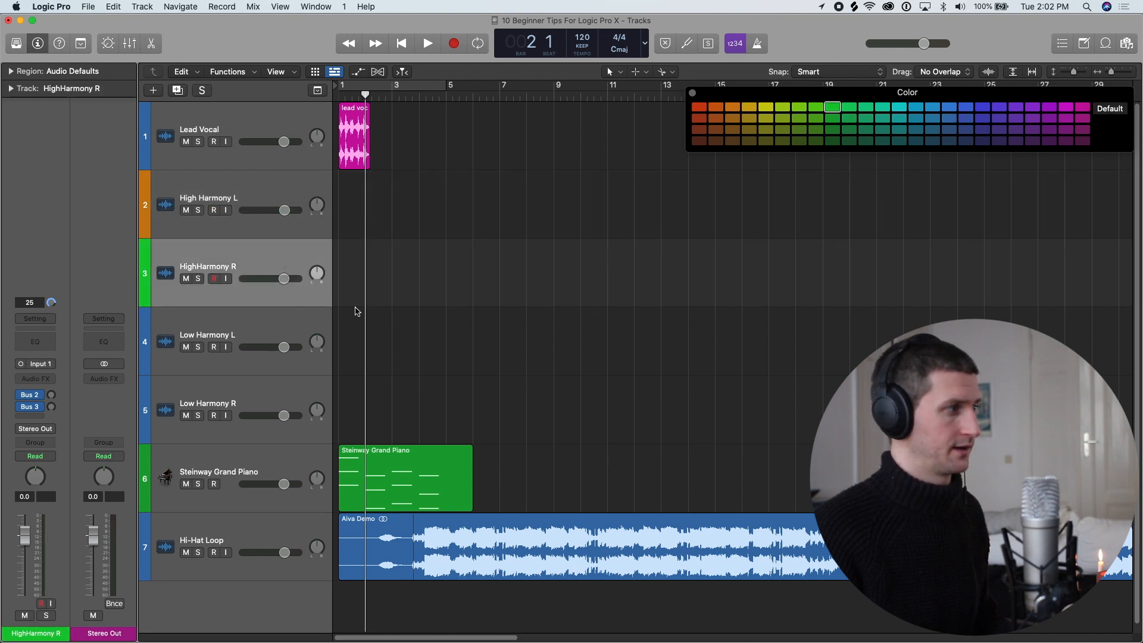
click(282, 319)
click(766, 108)
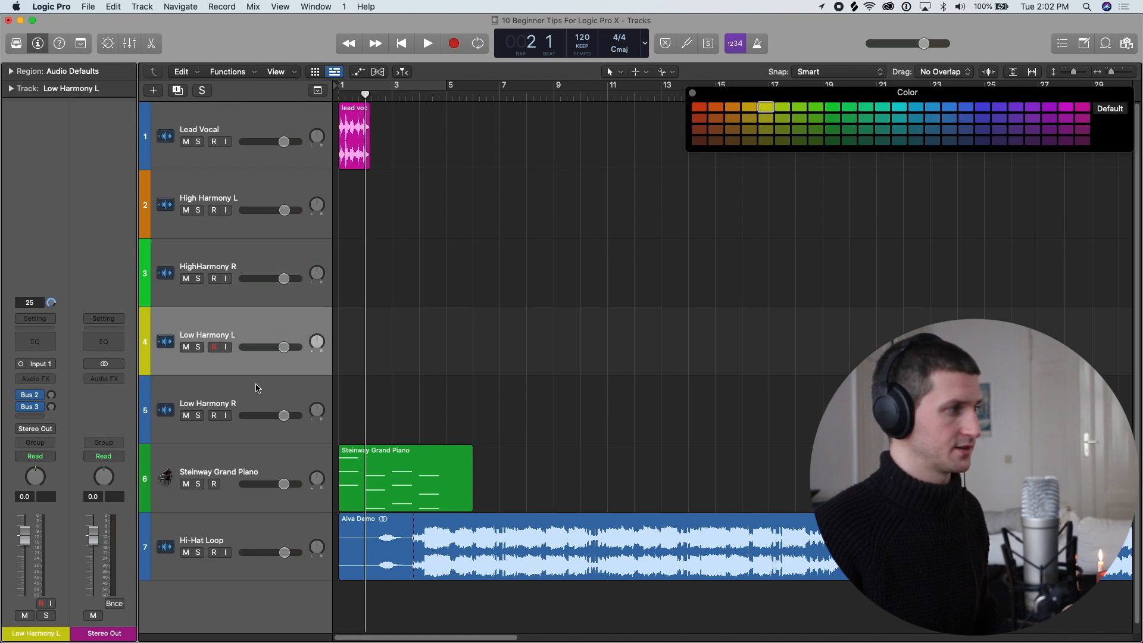
click(258, 388)
click(718, 109)
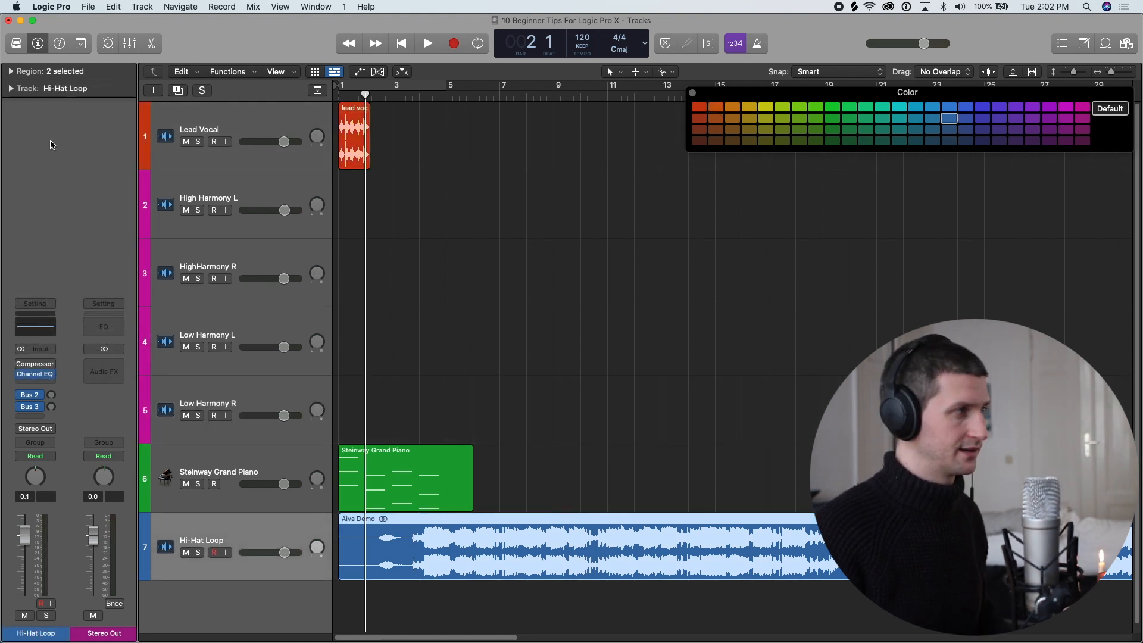
Browse the track icon categories and give the Lead Vocal track the singer-with-microphone icon
ctrl+click(167, 139)
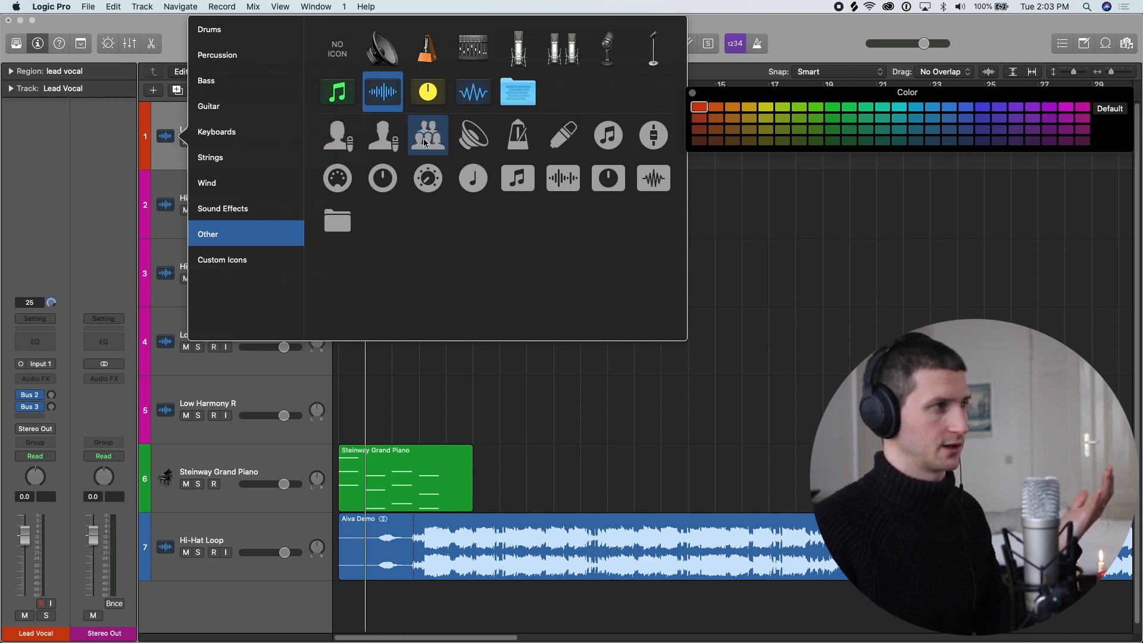
click(249, 132)
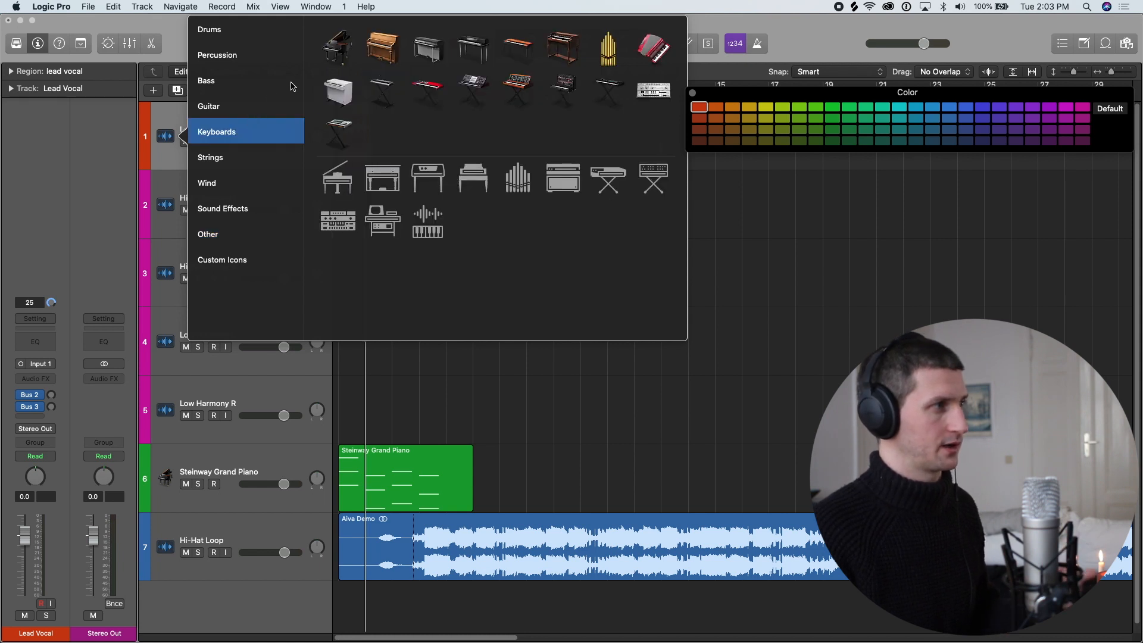
click(279, 29)
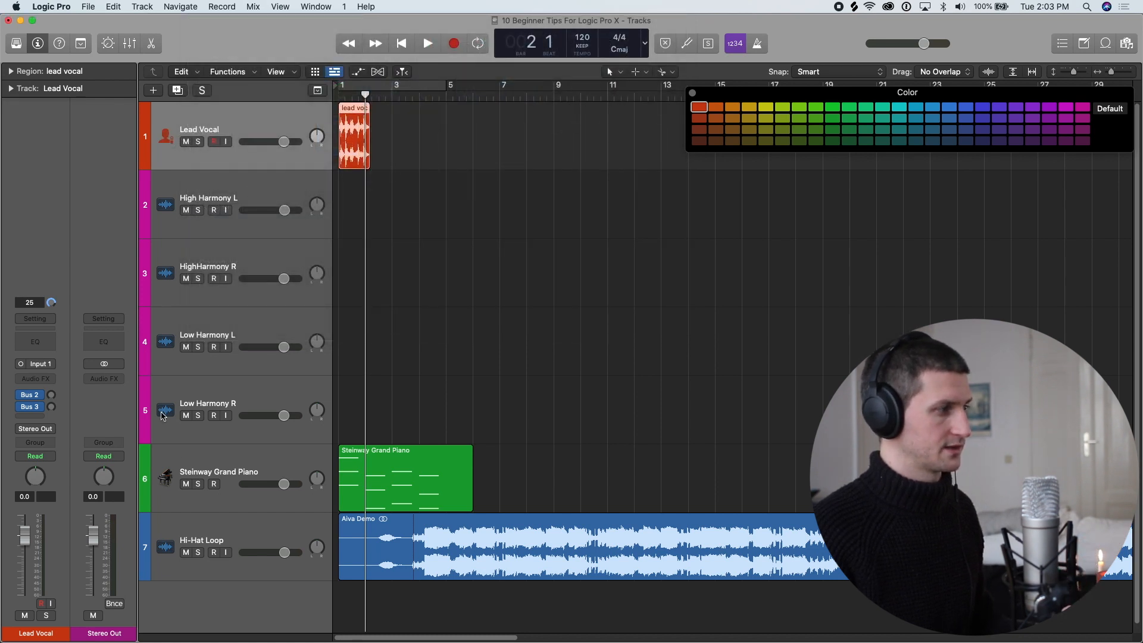
Give the Hi-Hat Loop track the hi-hat stand icon from the Drums category, and close the Color palette
click(167, 547)
click(167, 548)
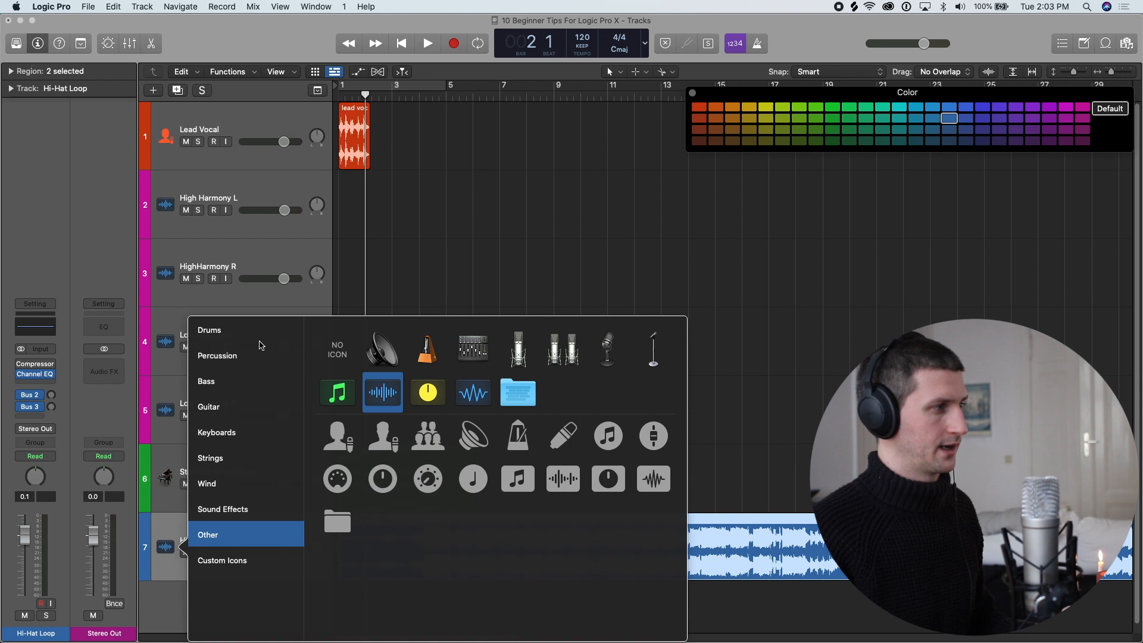
click(260, 337)
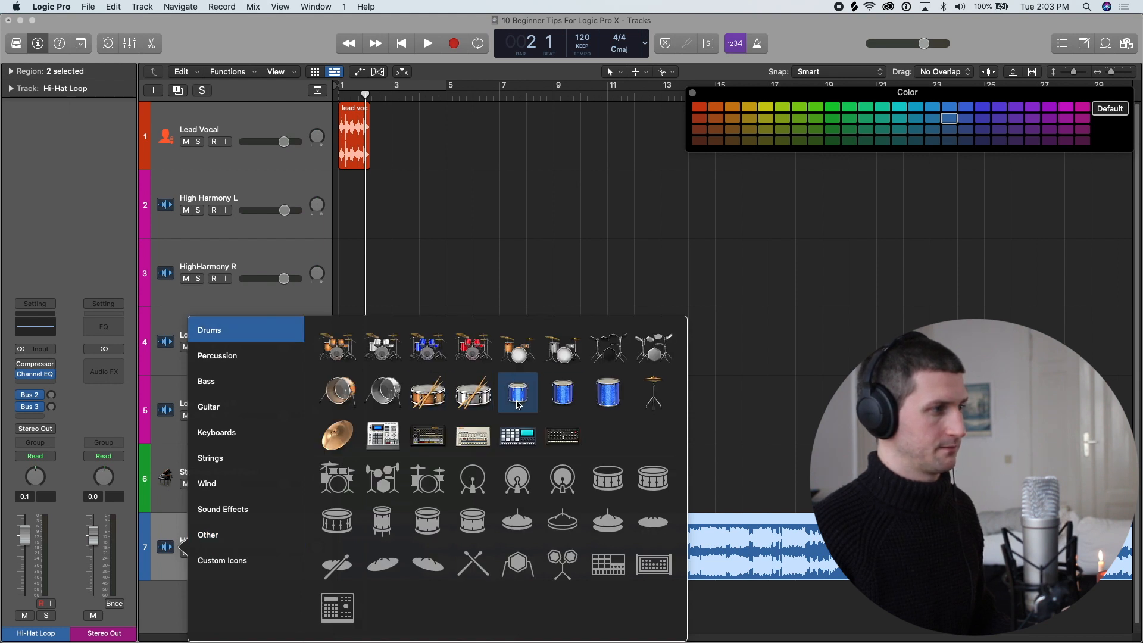
click(654, 394)
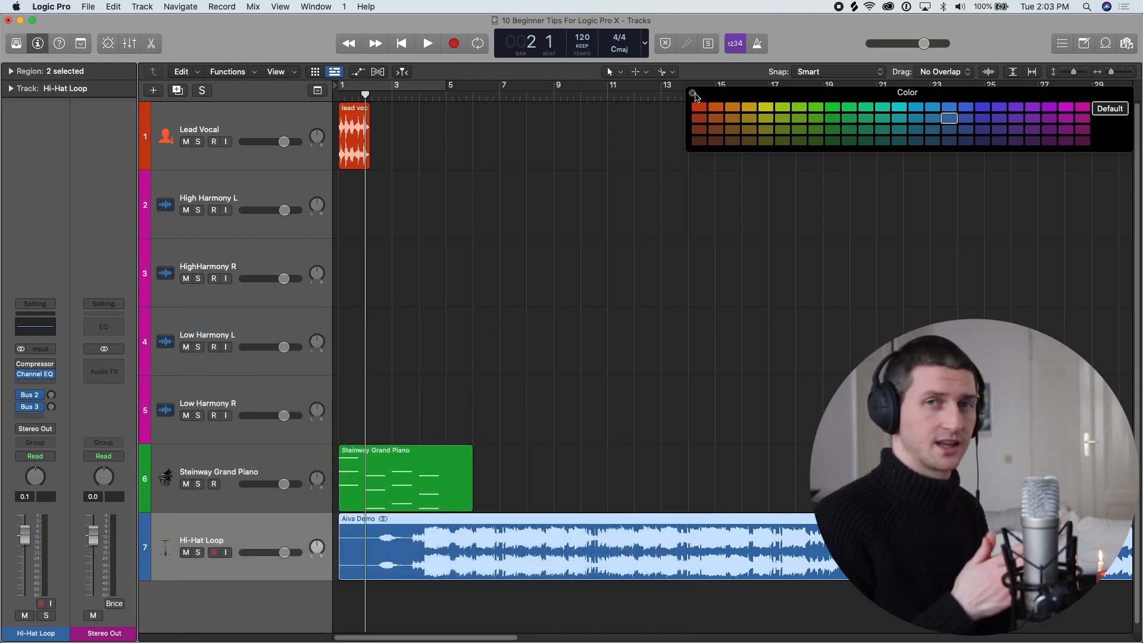
click(694, 94)
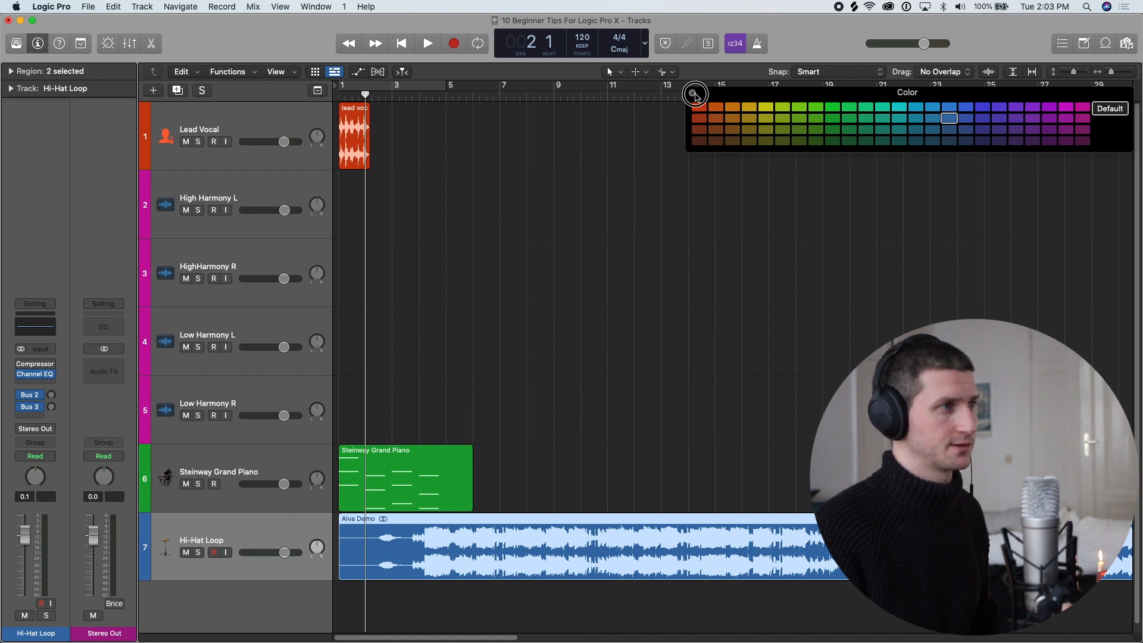
Return the playhead to bar 1, show the global tracks, and add a marker there
click(339, 94)
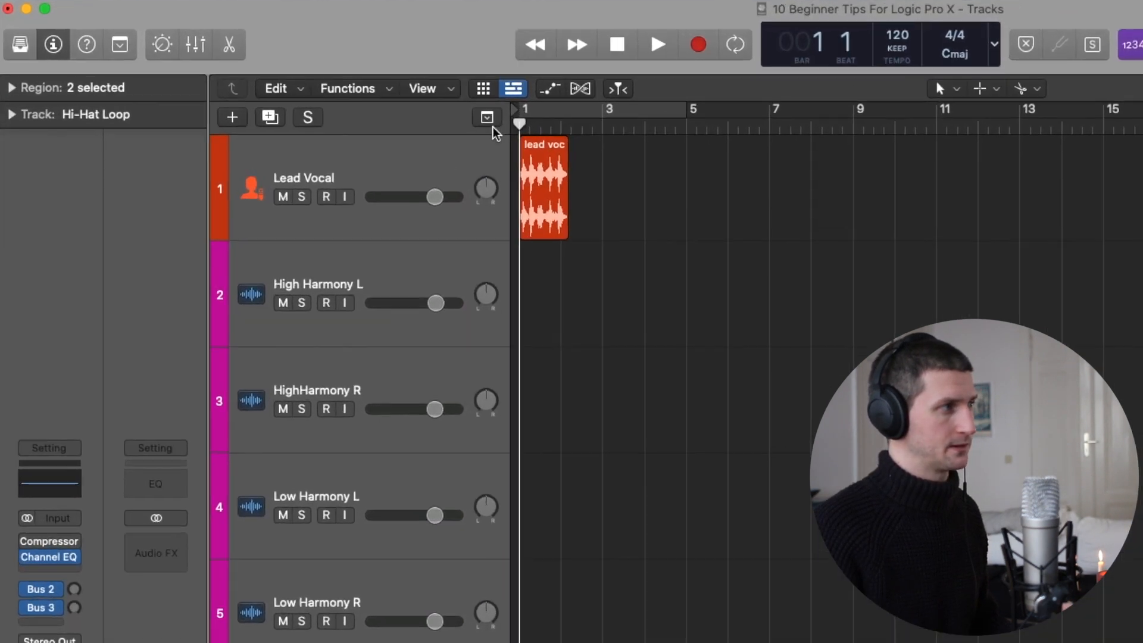
click(402, 104)
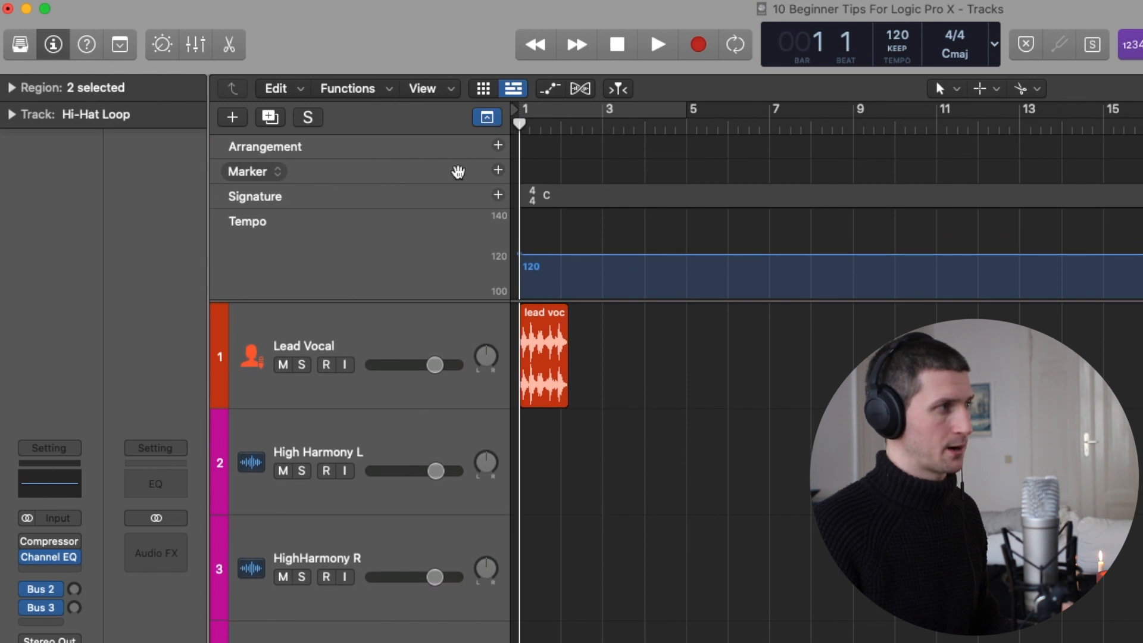
click(497, 171)
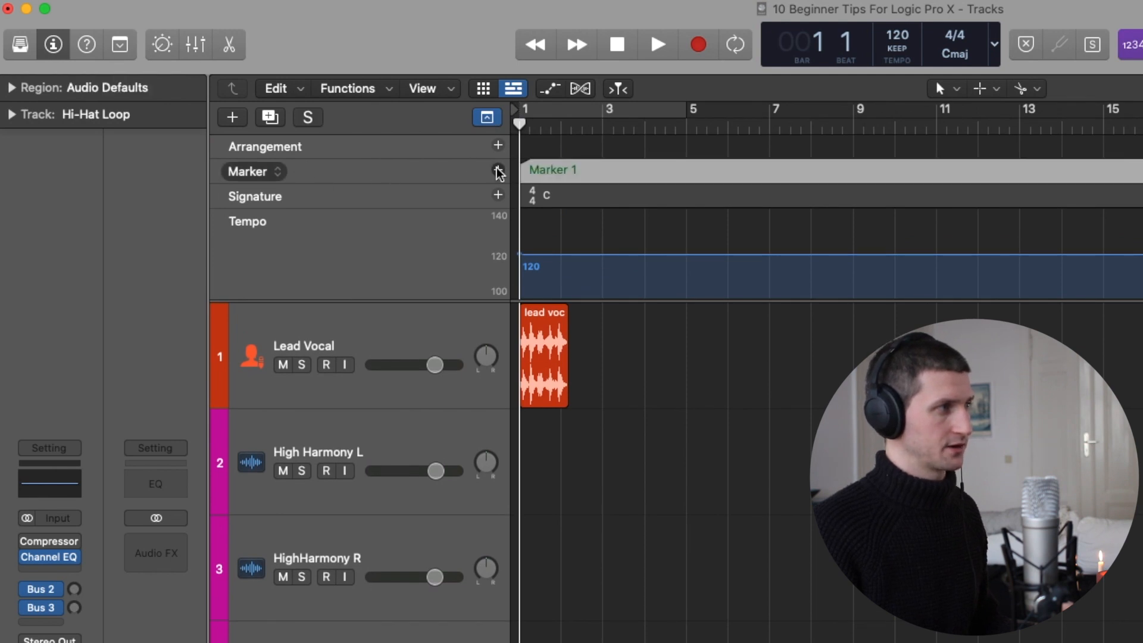
Add further markers at bars 5 and 7, and rename the bar 5 marker as Pre
mouse_move(519, 115)
mouse_down()
mouse_move(792, 127)
mouse_move(645, 128)
mouse_move(688, 143)
mouse_move(893, 146)
mouse_move(528, 127)
mouse_move(689, 147)
mouse_move(687, 128)
mouse_move(770, 132)
mouse_up()
click(508, 172)
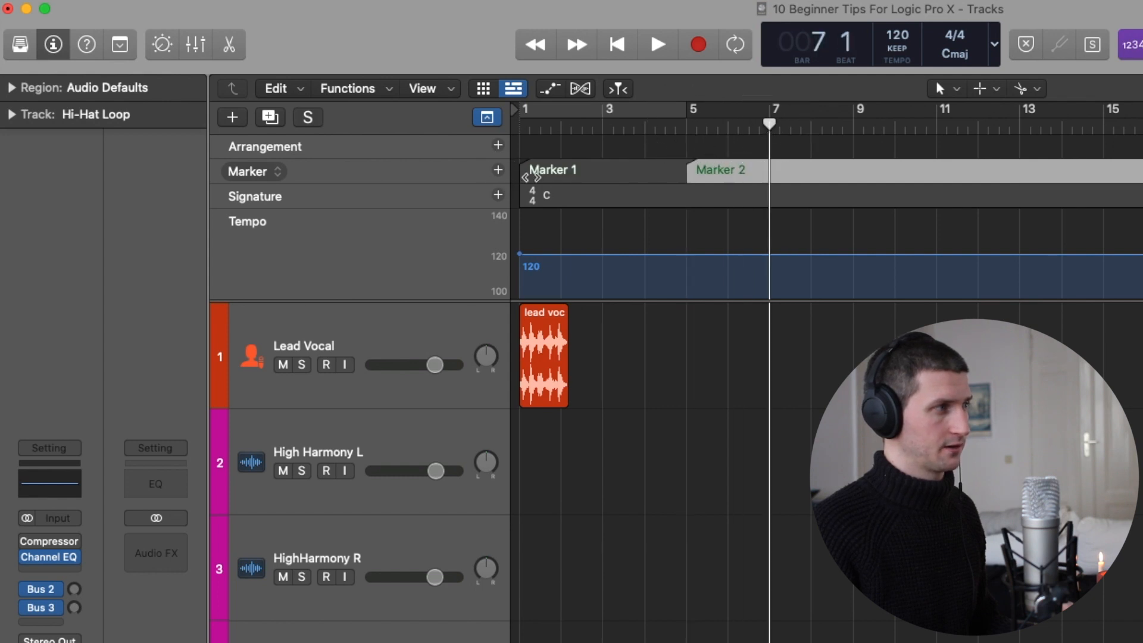
click(498, 170)
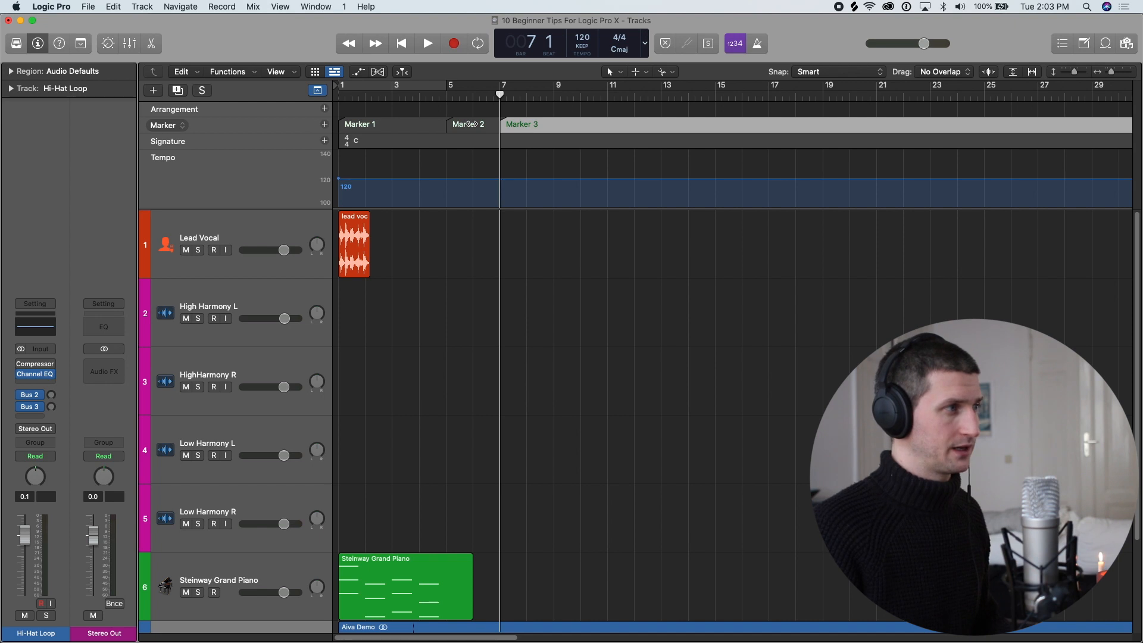
double_click(470, 124)
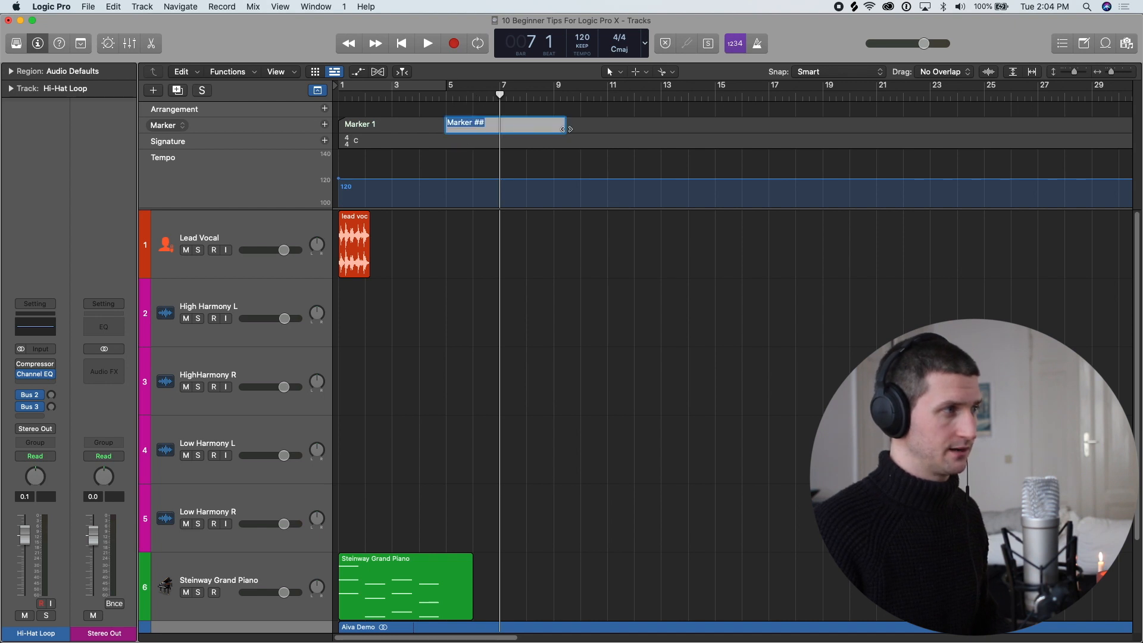
text(Pre)
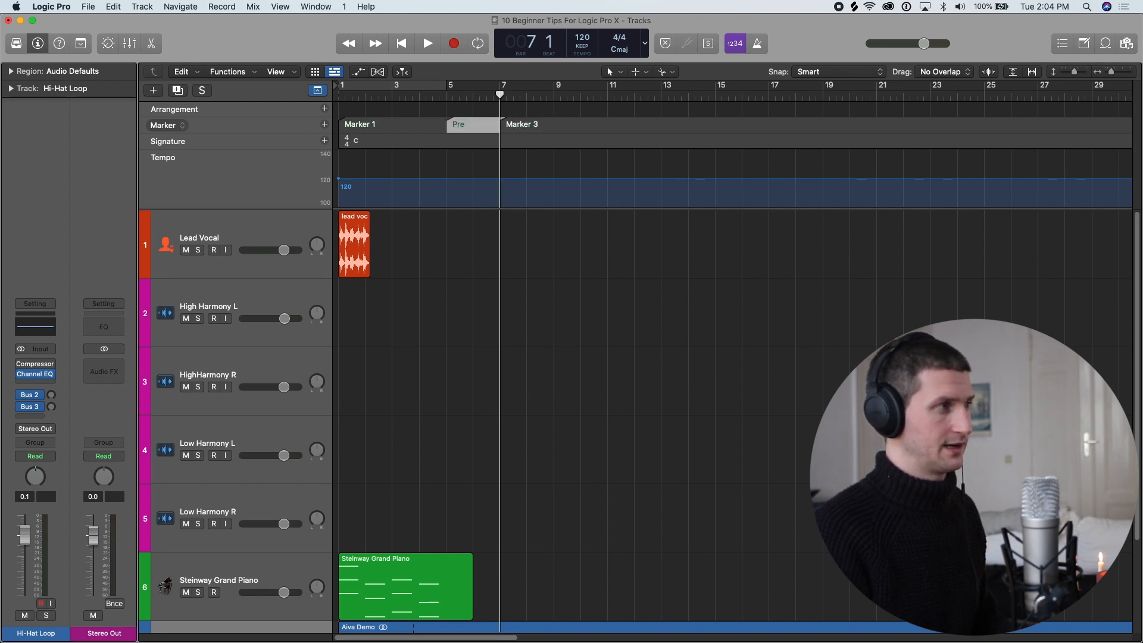
Rename the bar 1 marker as Intro / Verse and the bar 7 marker as Chorus
double_click(404, 124)
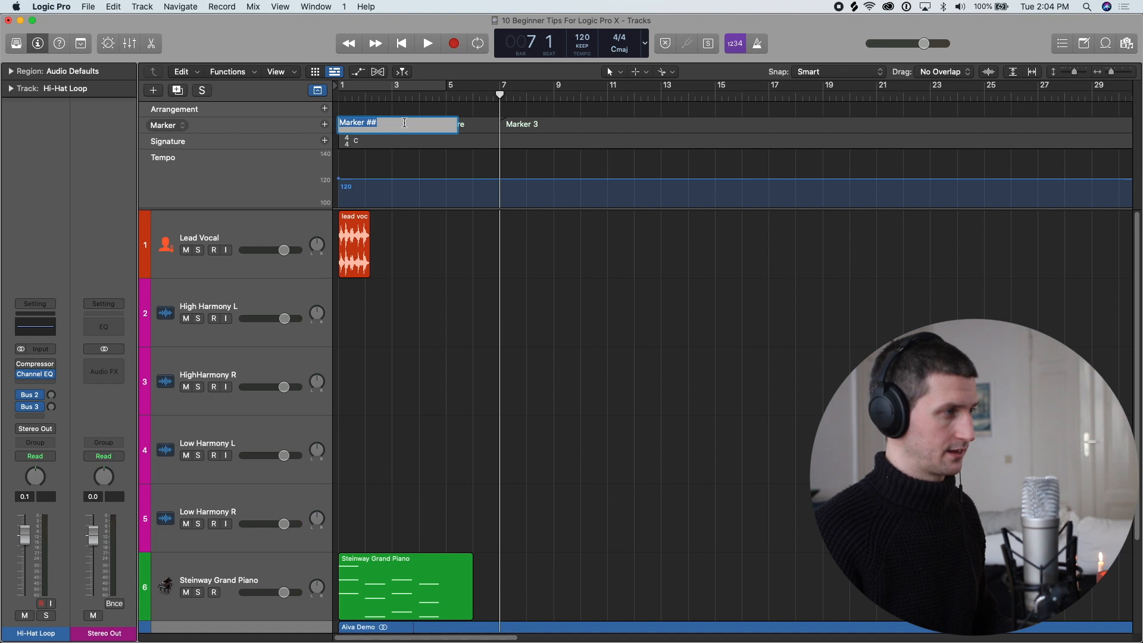
text(Intro)
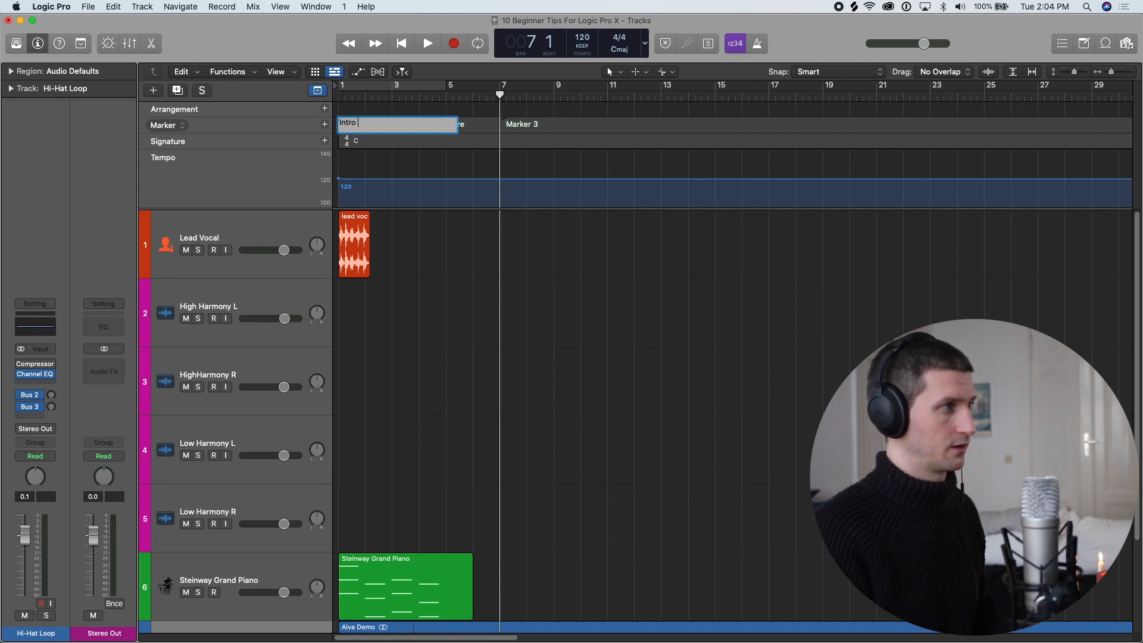
text( / Verse)
key(Return)
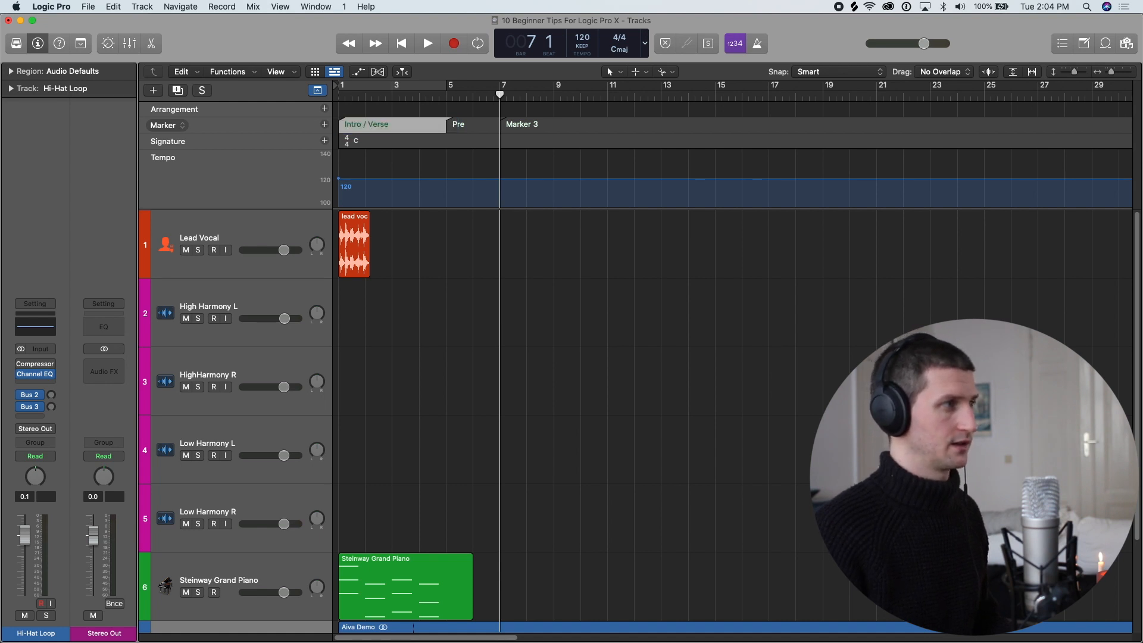
click(471, 127)
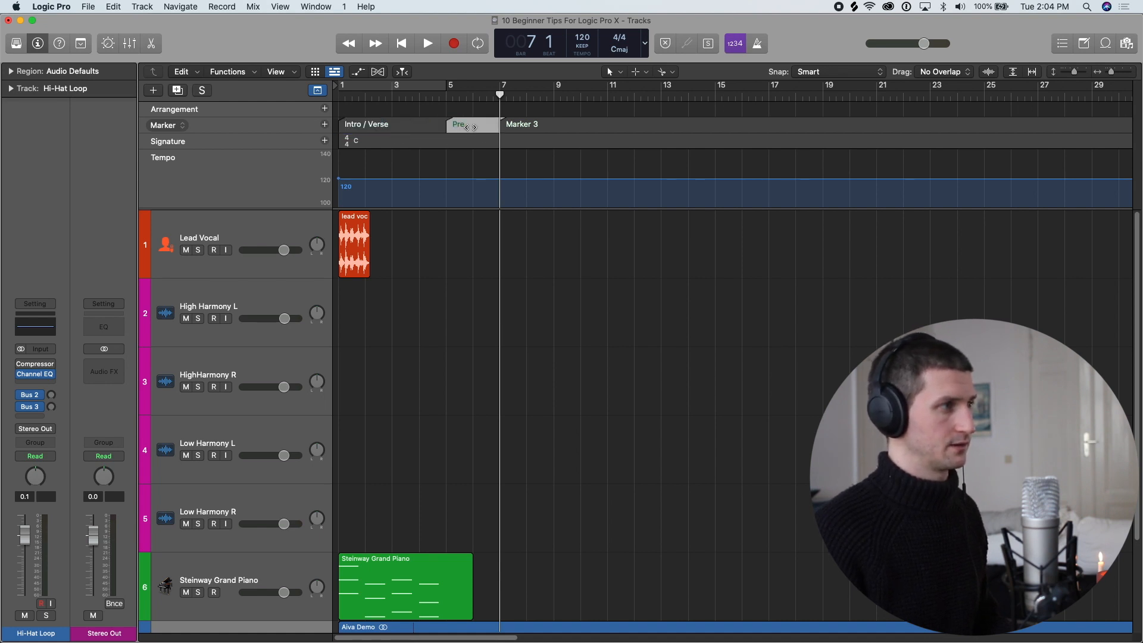
double_click(598, 123)
text(Chr)
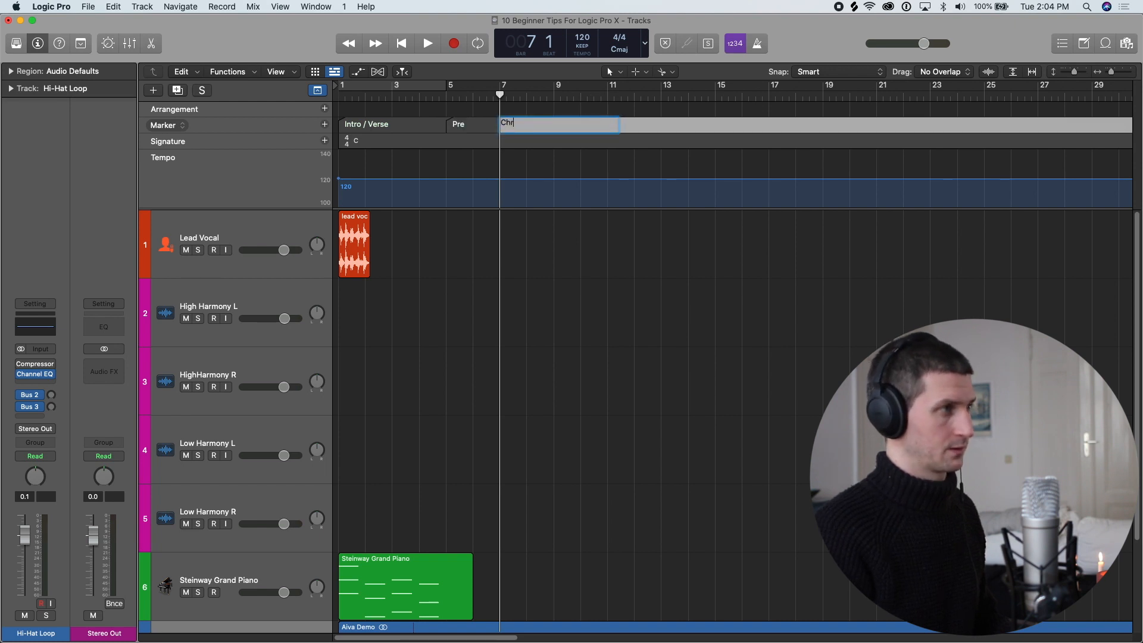
key(Return)
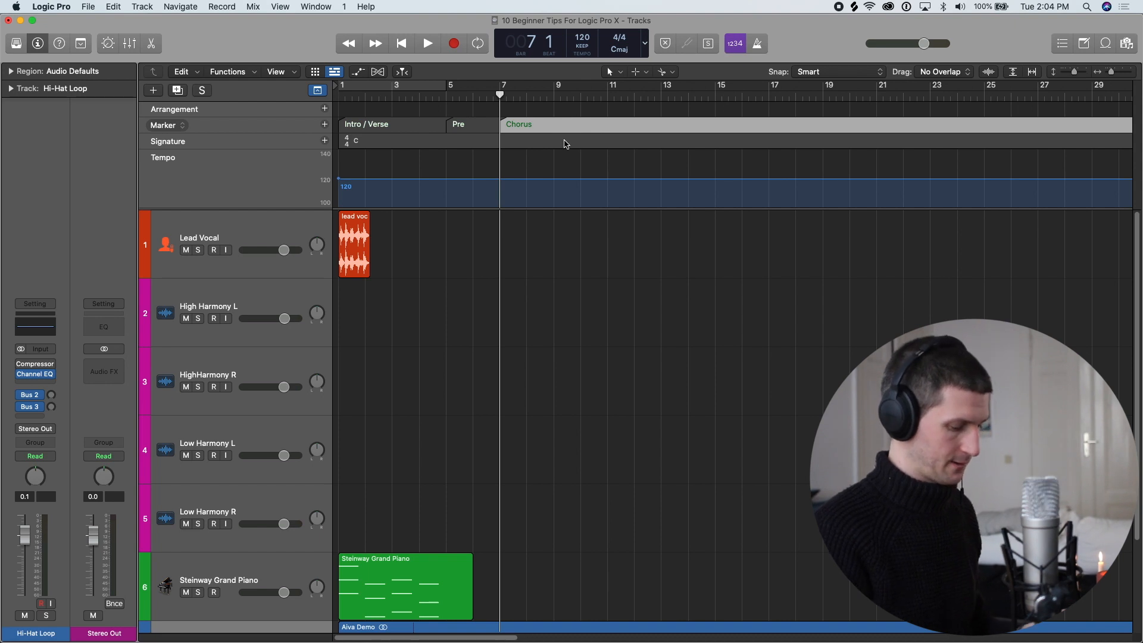
Color the Chorus marker teal, the Pre marker purple and the Intro / Verse marker green
key(alt+c)
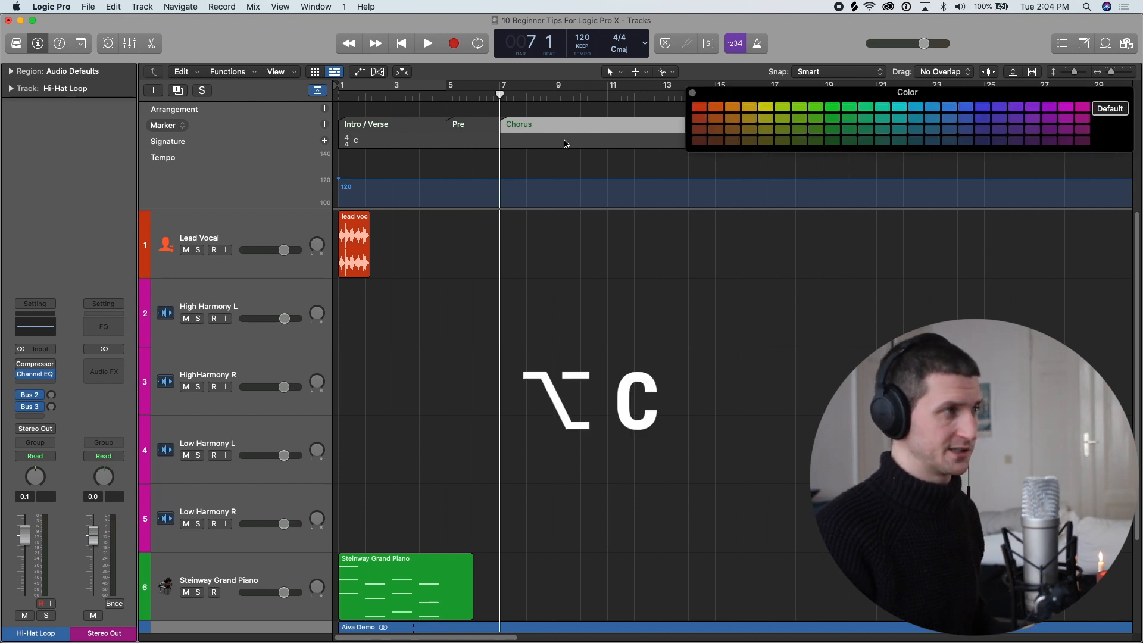
click(882, 108)
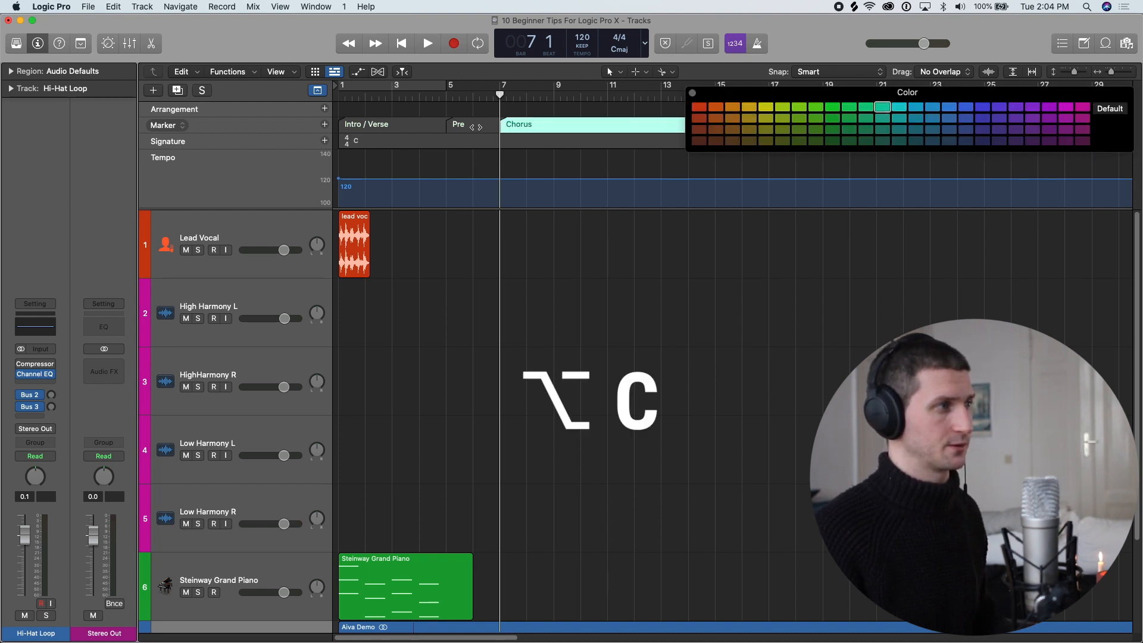
click(476, 127)
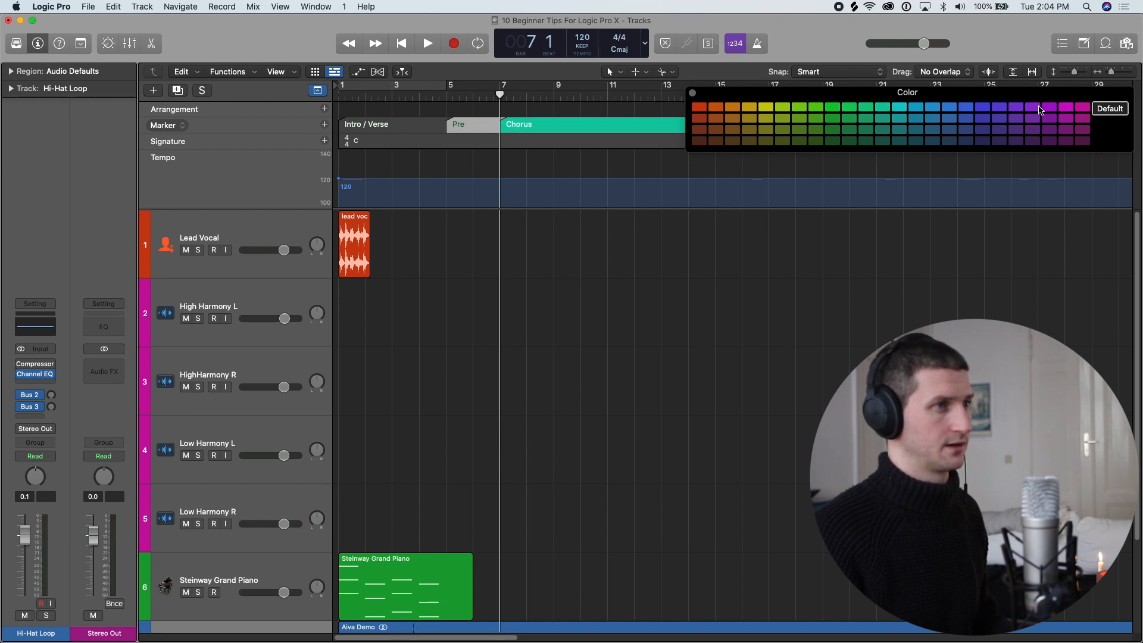
click(1022, 110)
click(390, 124)
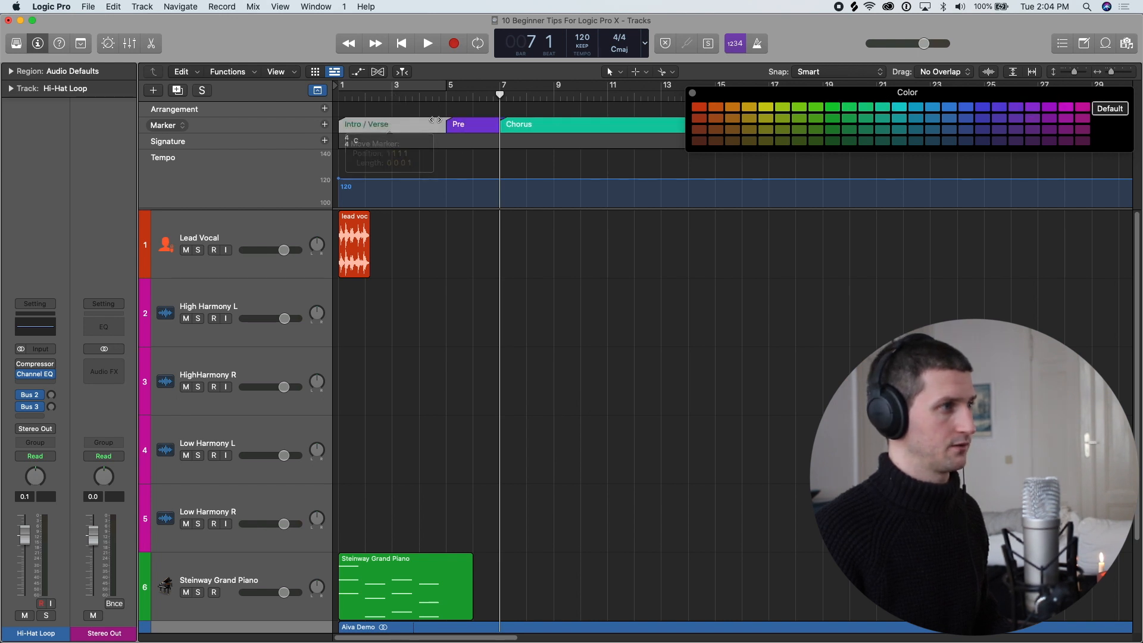
click(816, 107)
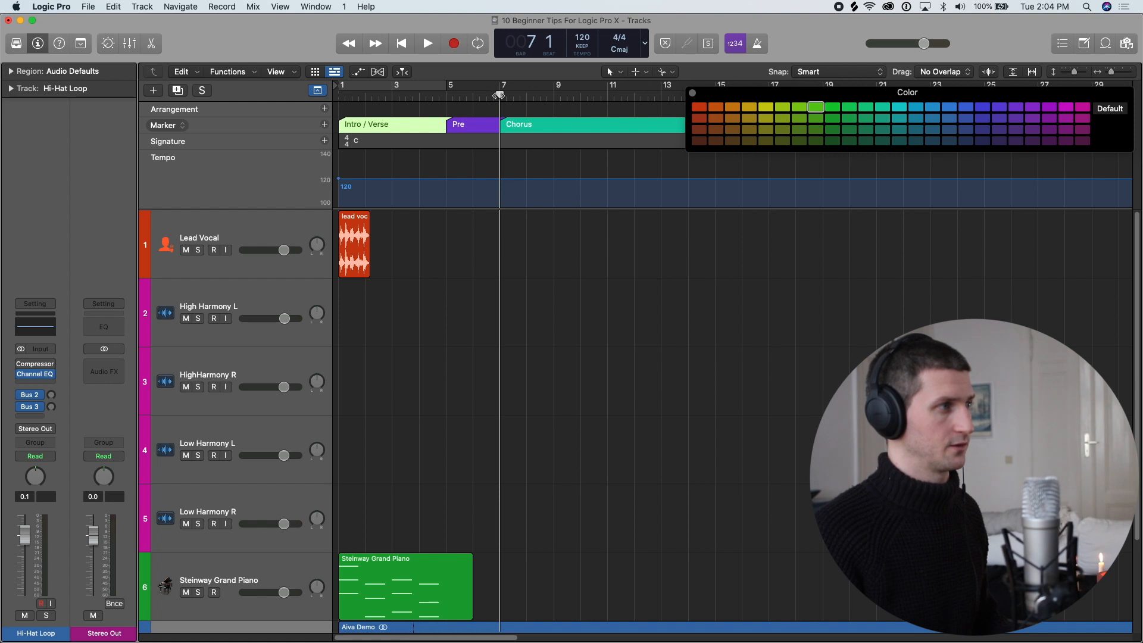
Copy the Intro / Verse marker and paste it at bar 11
drag(498, 96, 416, 122)
key(super+c)
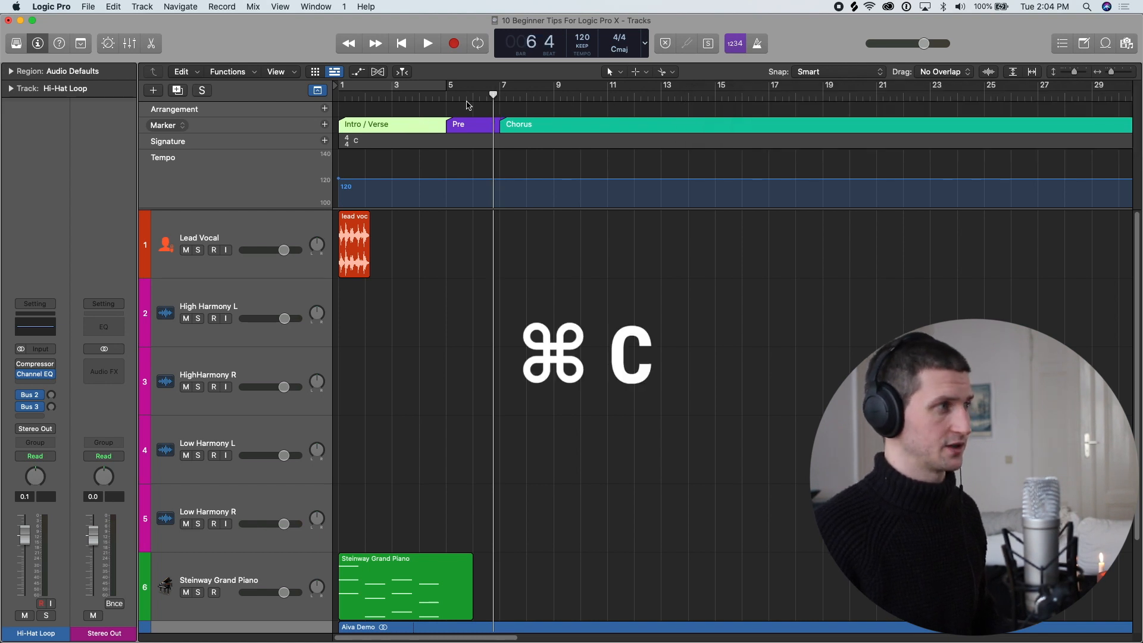
drag(504, 93, 610, 94)
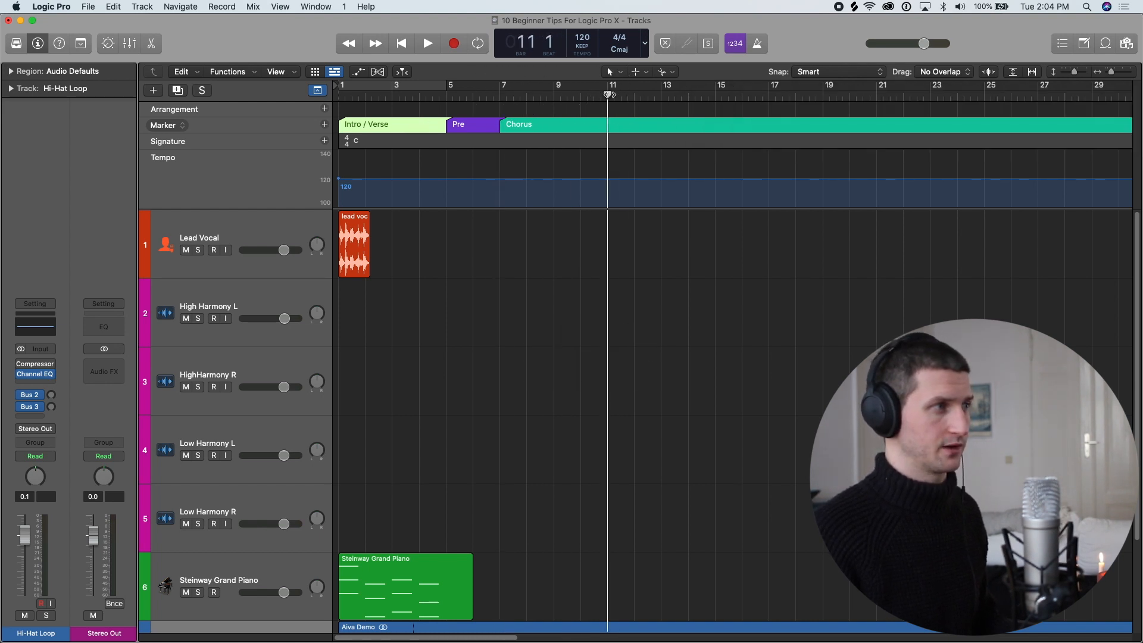
key(super+v)
Paste a copy of the Pre marker at bar 15 and a copy of the Chorus marker at bar 17
click(487, 123)
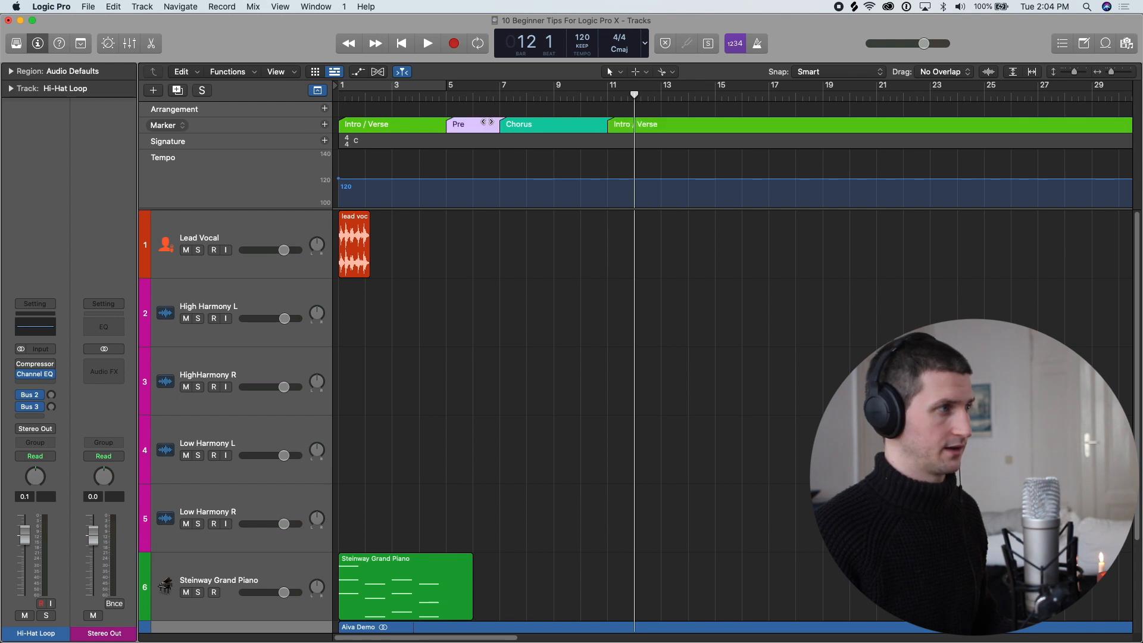
drag(628, 96, 721, 92)
key(super+v)
click(569, 124)
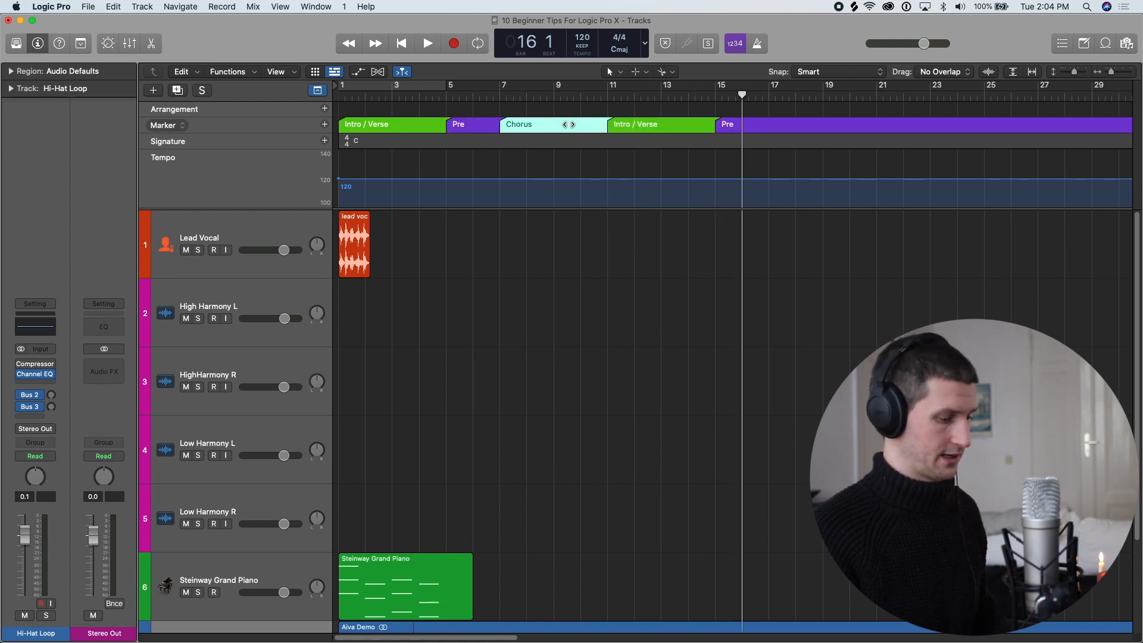
drag(738, 93, 769, 97)
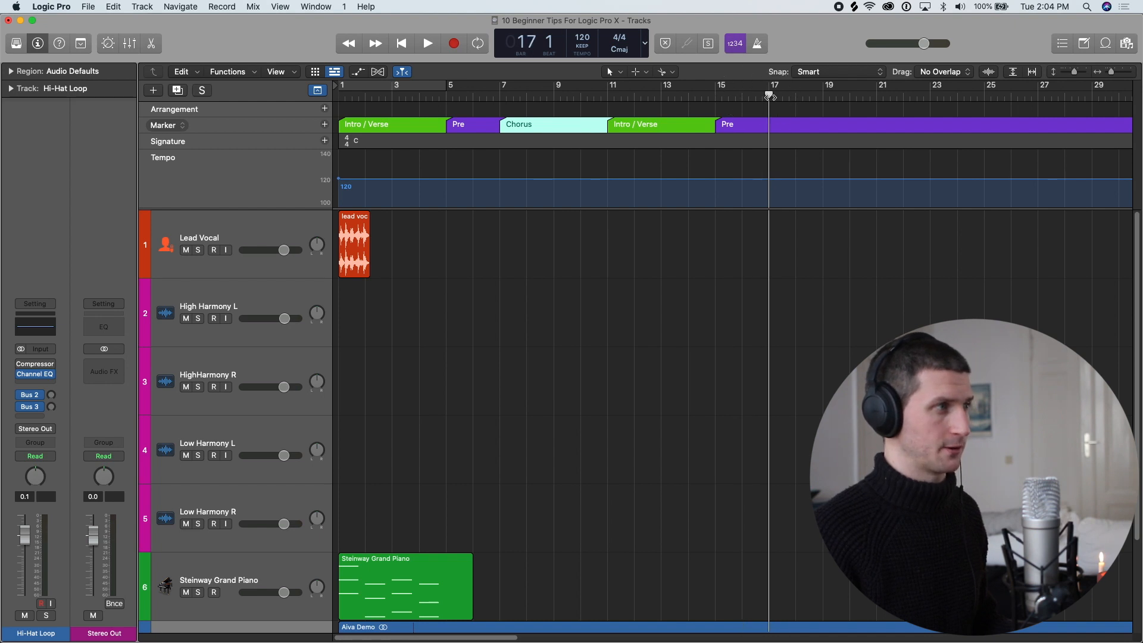
key(super+v)
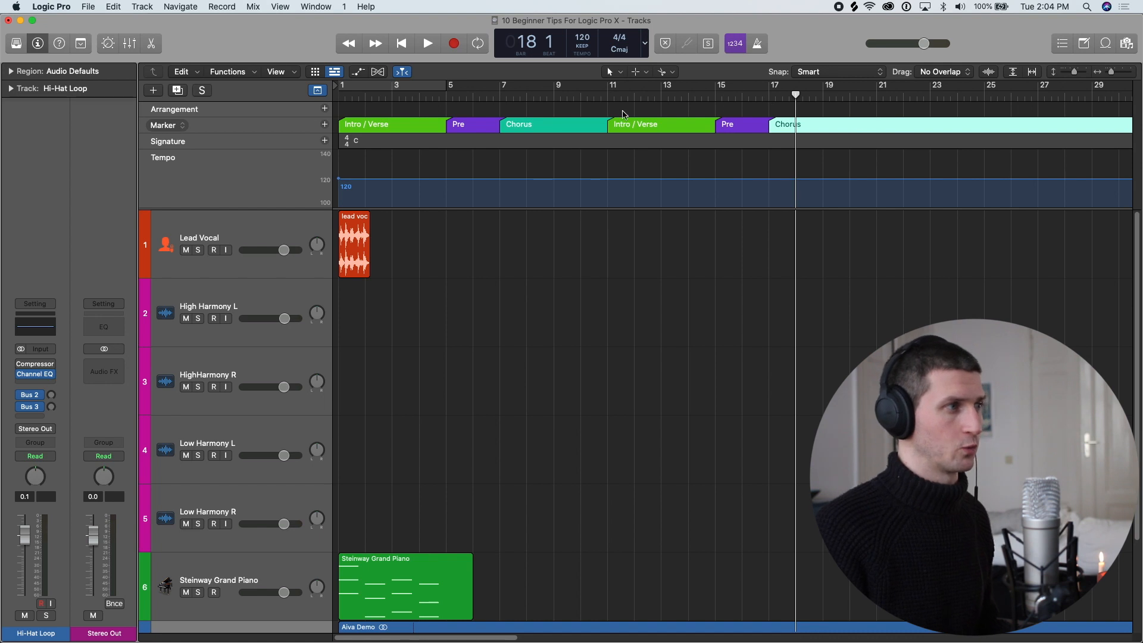
Hide the global tracks and place the playhead at the second Intro / Verse marker, bar 11
click(319, 91)
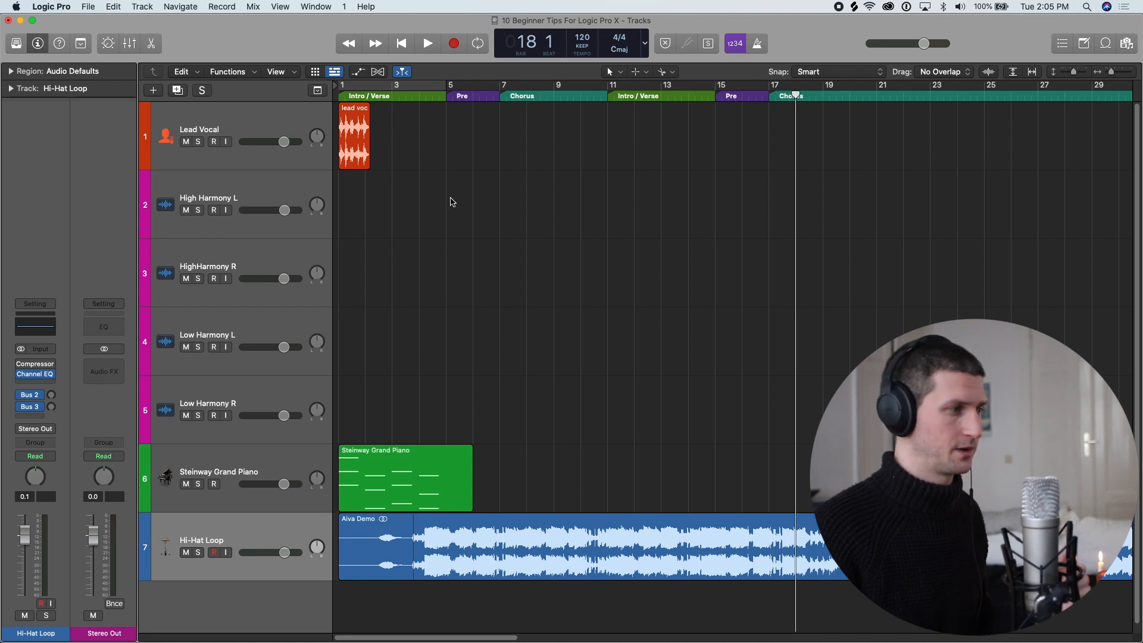
drag(422, 97, 302, 105)
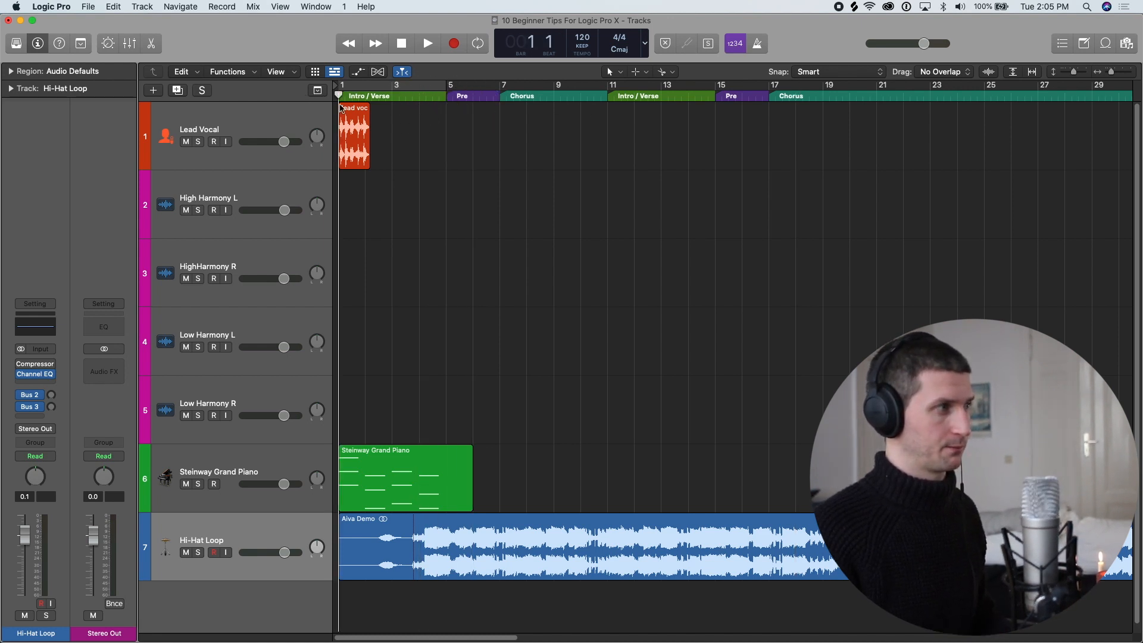
click(608, 97)
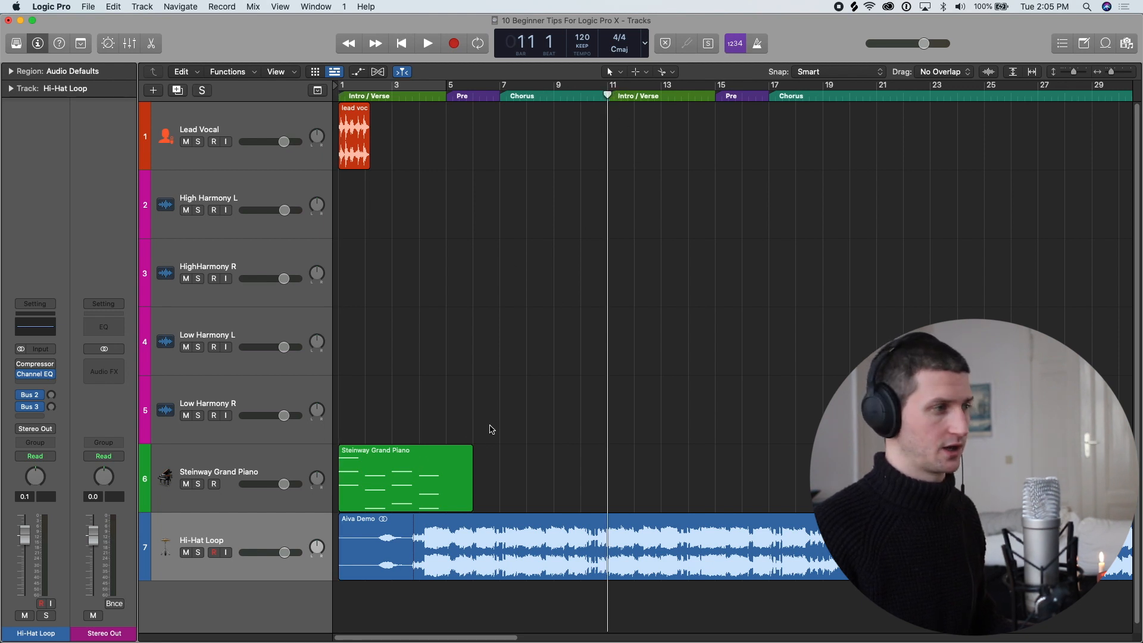
Paste a copy of the Steinway Grand Piano region at bar 11, and delete that copy
click(440, 480)
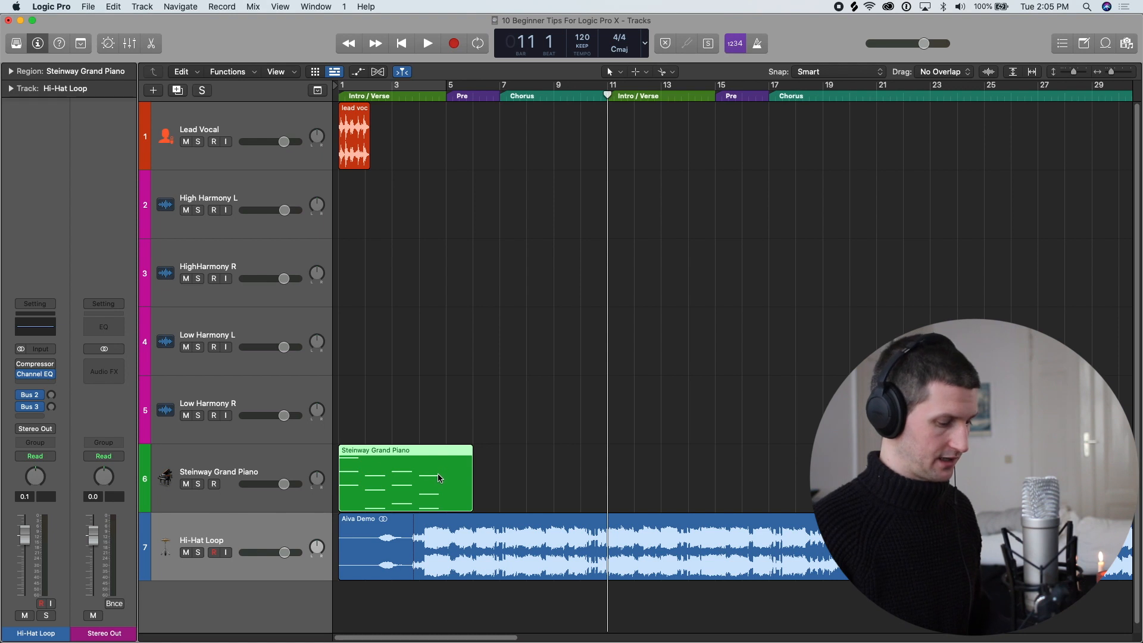
mouse_move(610, 97)
mouse_down()
mouse_move(740, 93)
mouse_move(604, 95)
mouse_up()
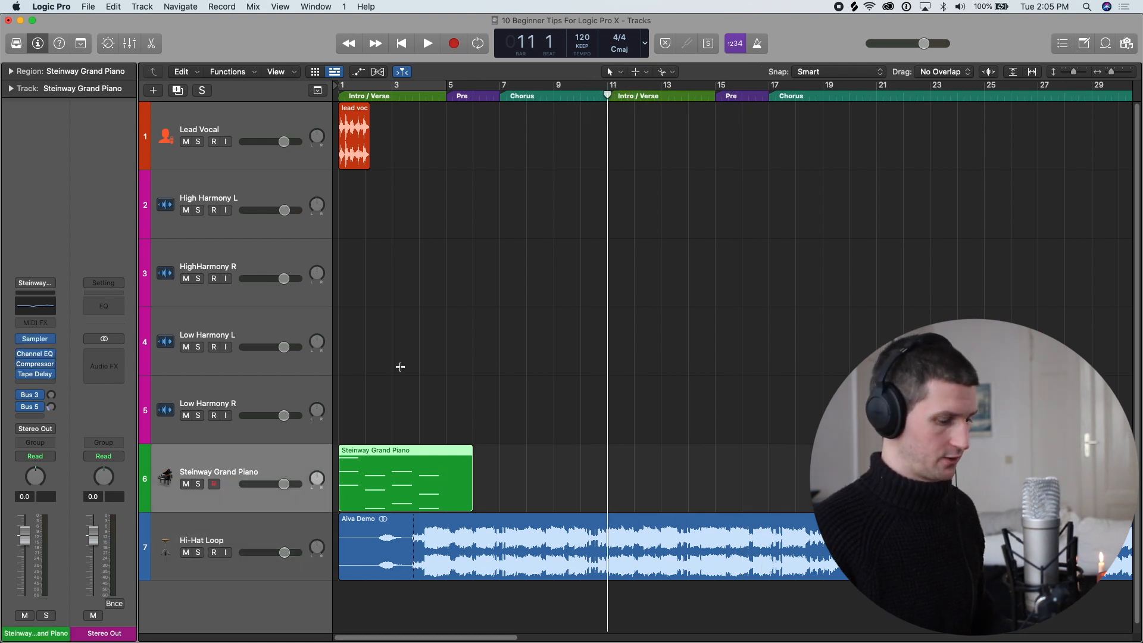
key(super+v)
click(782, 477)
click(660, 476)
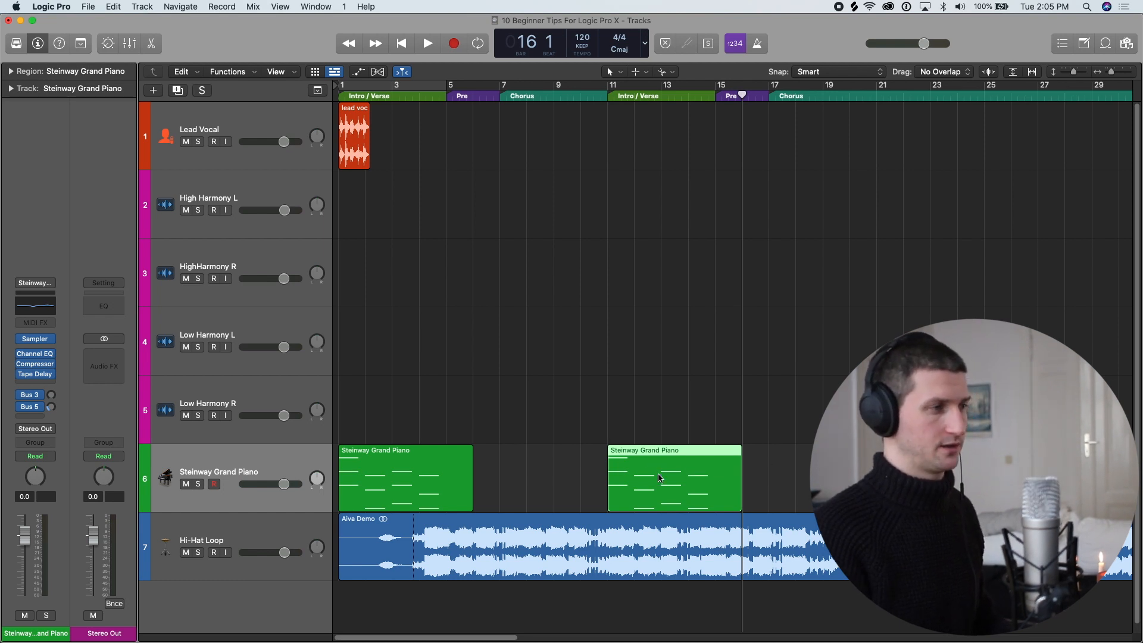
key(Delete)
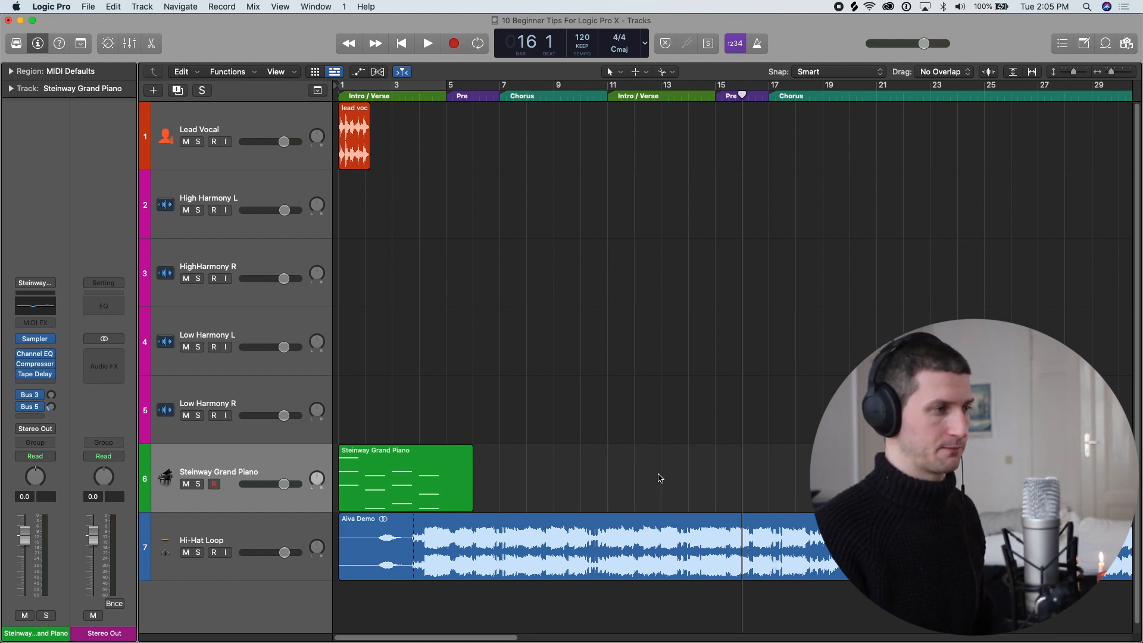
Duplicate the Steinway Grand Piano region straight from bar 1 to bar 11 on the same track, without using the clipboard
click(408, 488)
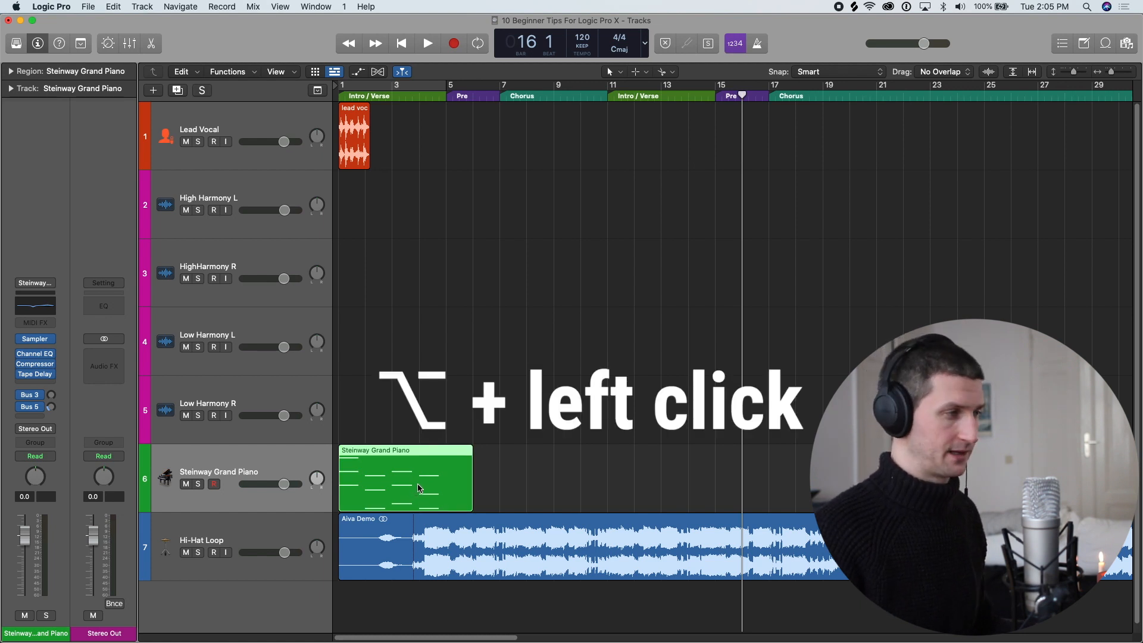
drag(407, 491, 521, 310)
drag(573, 141, 677, 474)
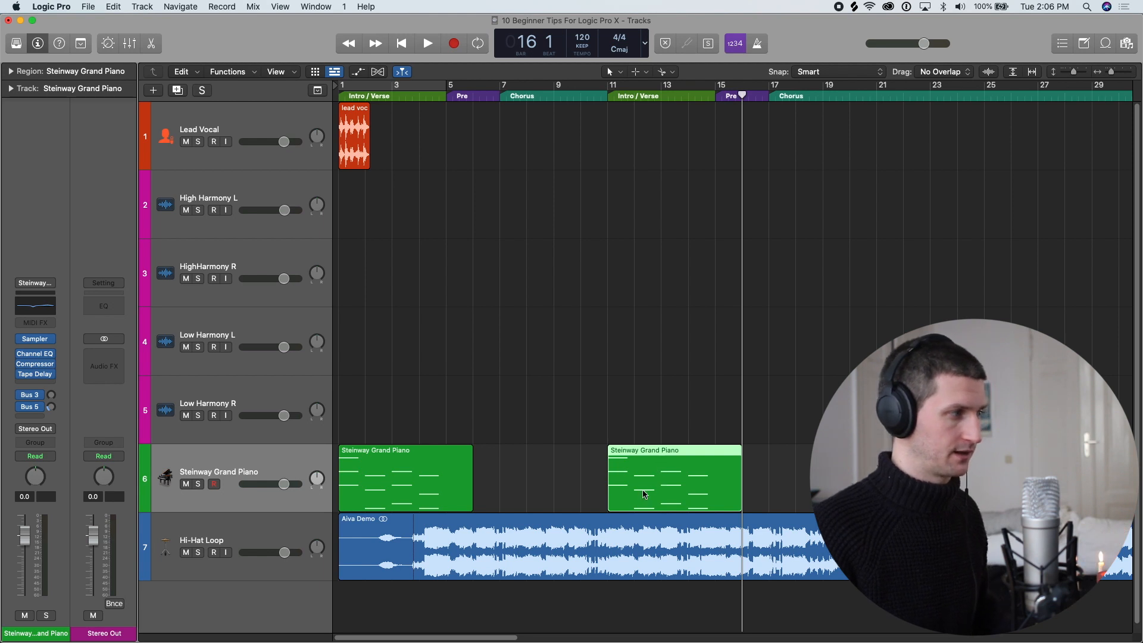
Duplicate the Steinway Grand Piano track with its settings, and copy the bar 11 piano region to bar 1 of the new track
click(308, 465)
key(super+d)
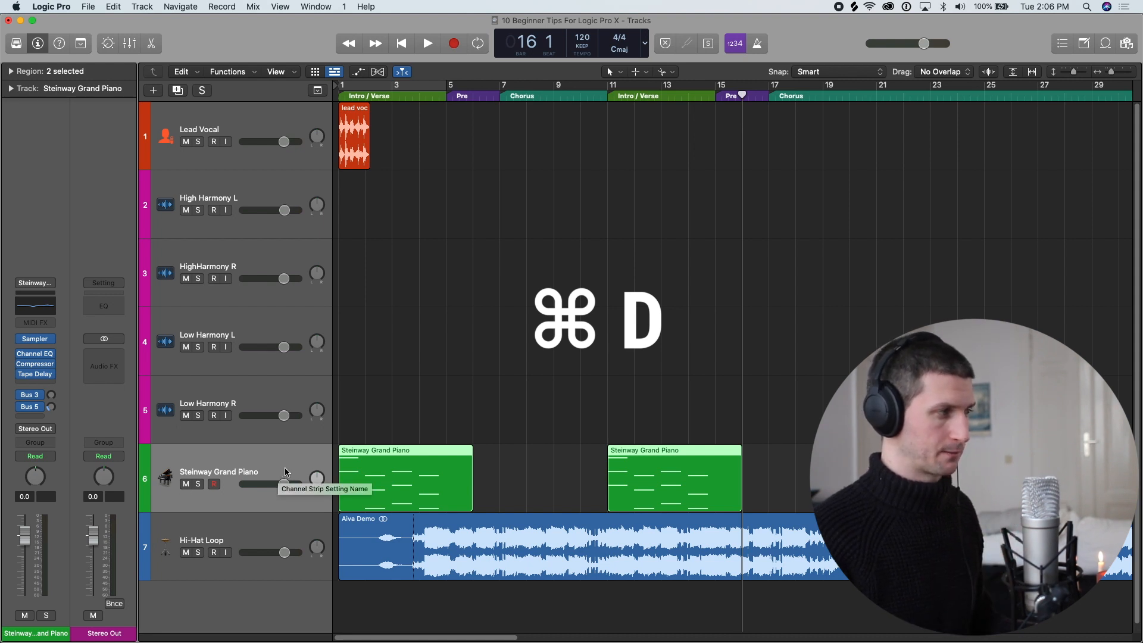
key(super+d)
scroll(279, 512, down, 3)
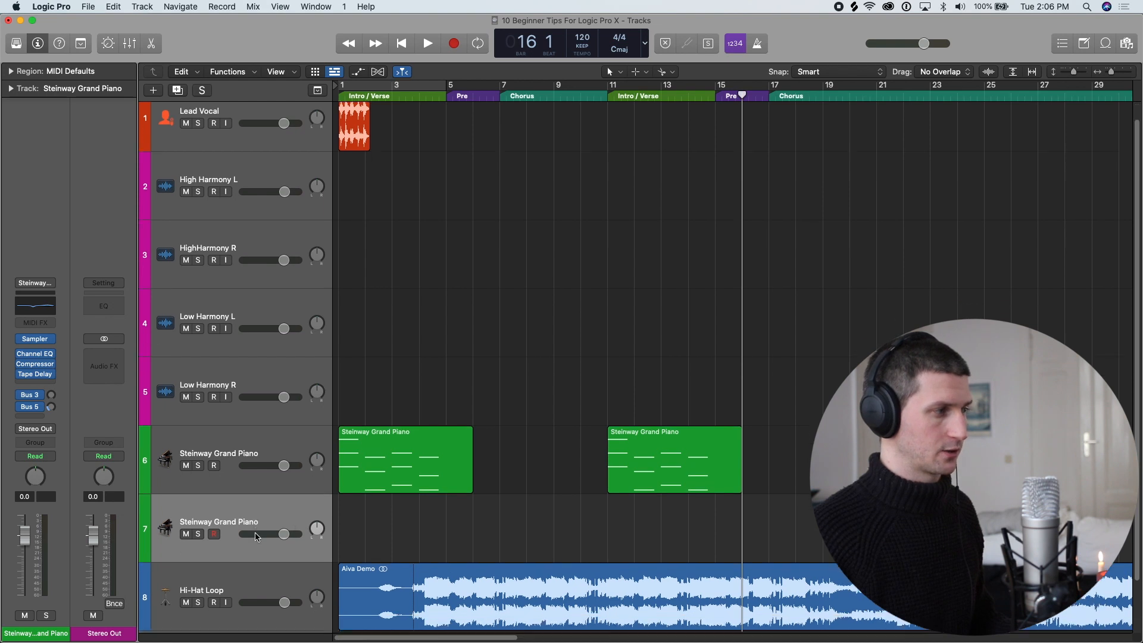
click(659, 417)
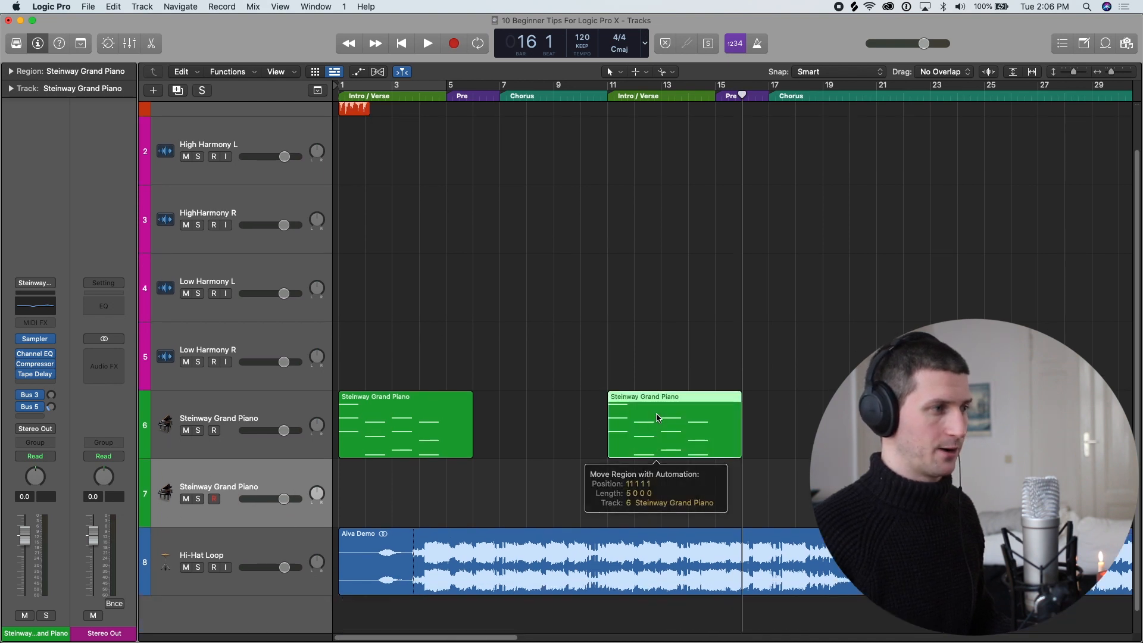
drag(647, 418, 377, 486)
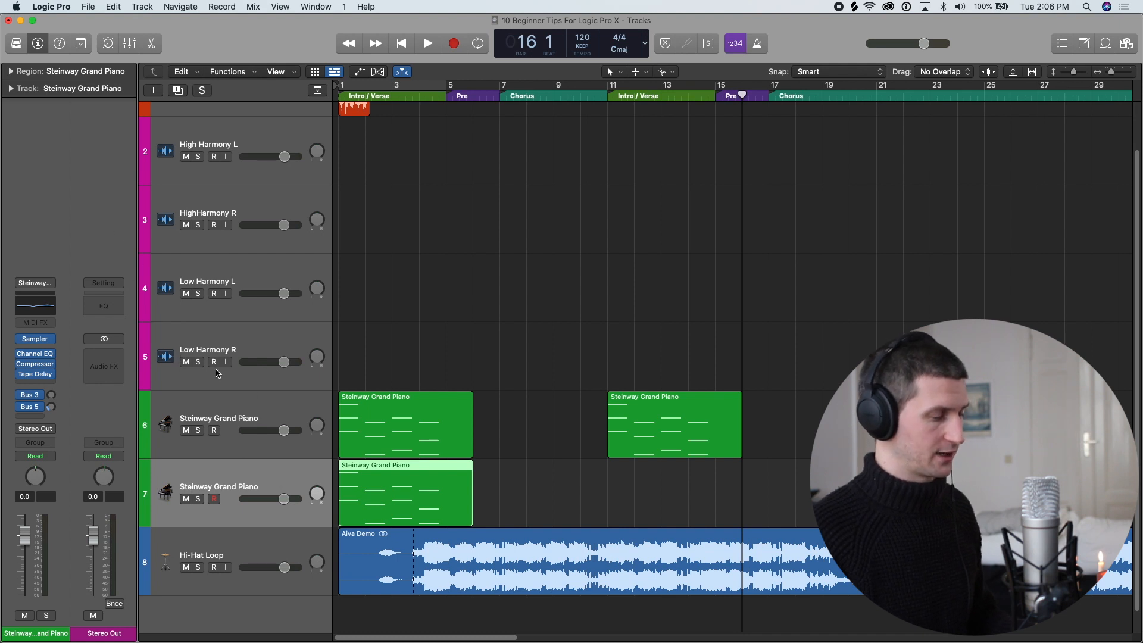
Open the Library and load the Dark Pad patch from Synthesizer > Pad onto the duplicated piano track
key(y)
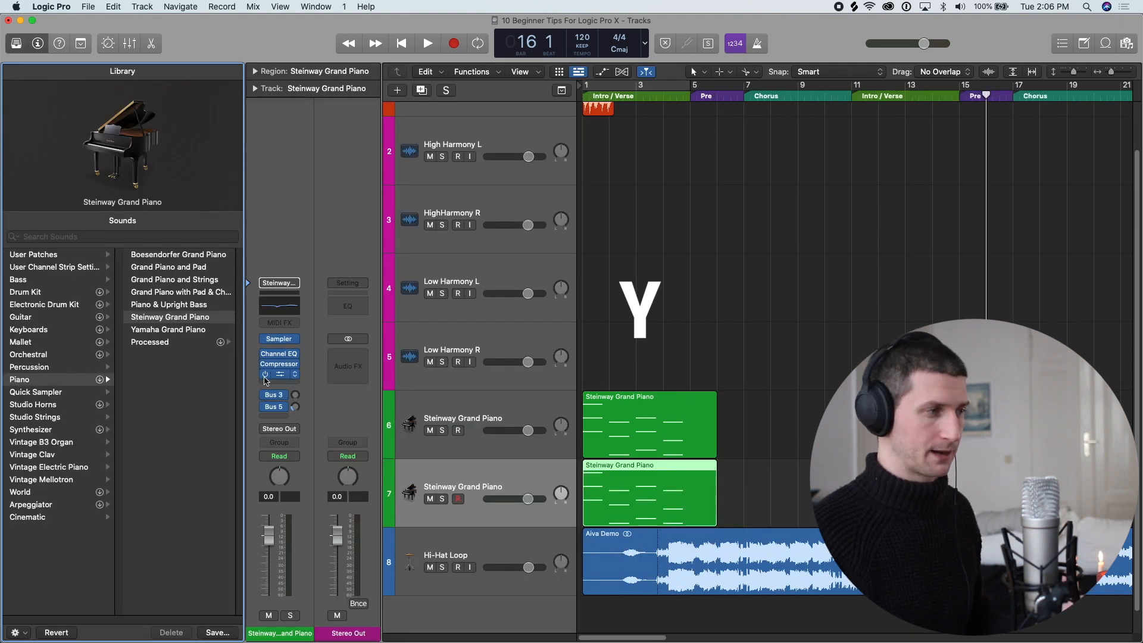
click(523, 470)
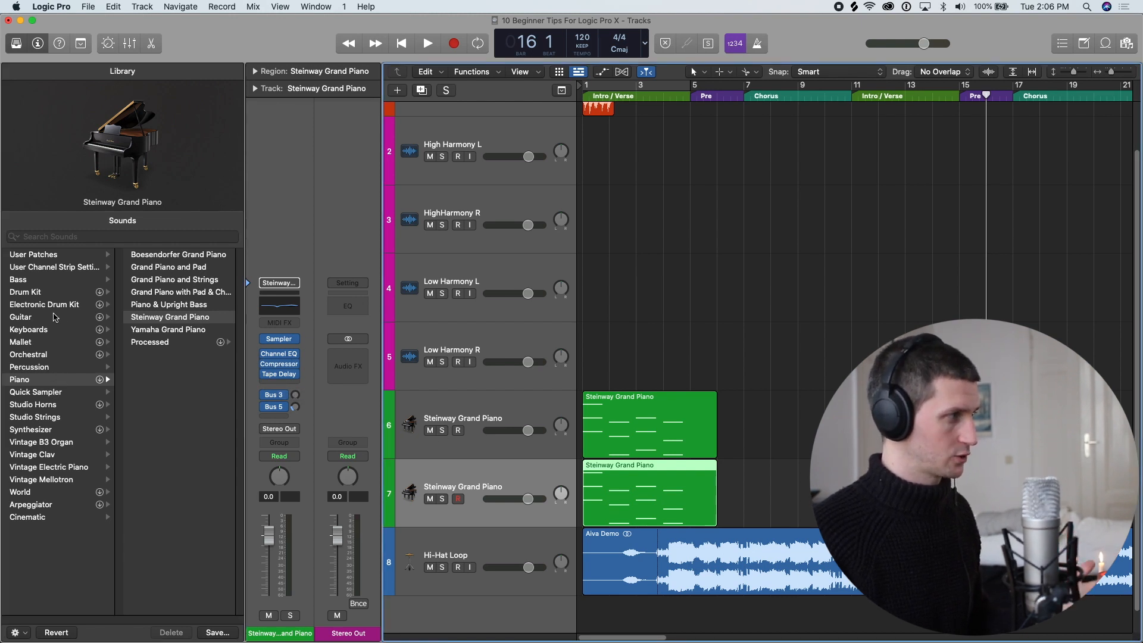
click(53, 429)
click(156, 355)
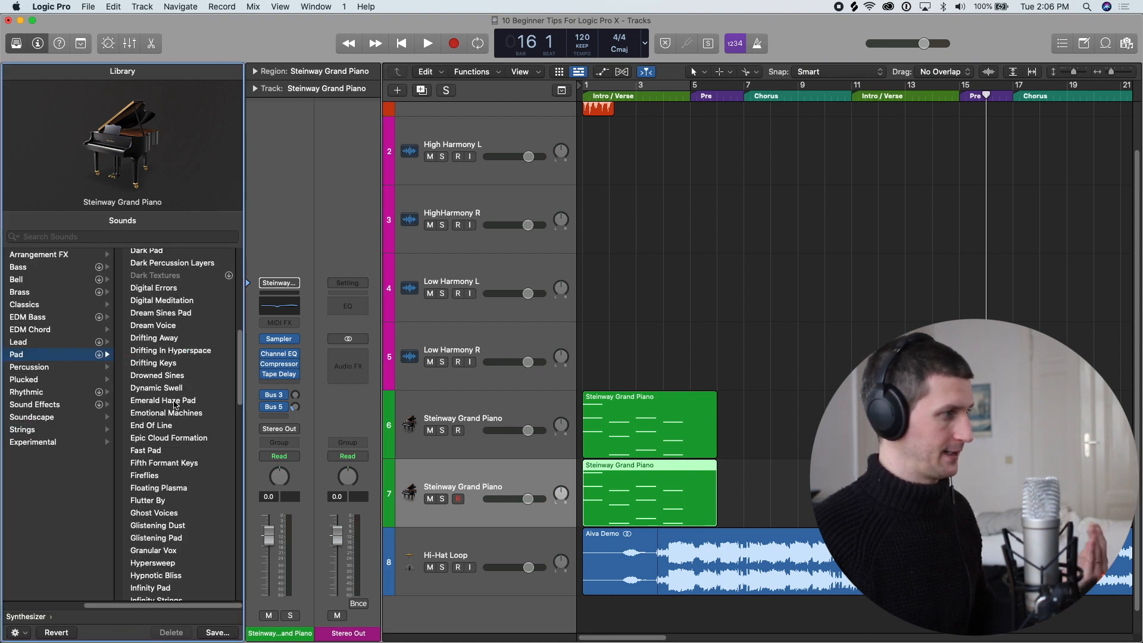
click(168, 252)
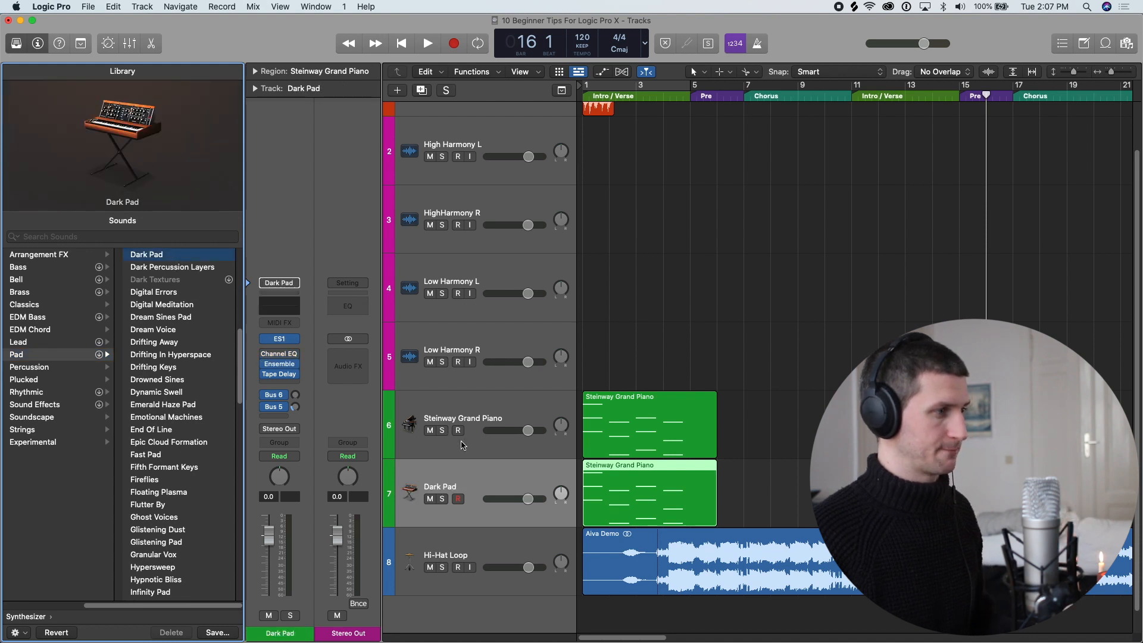
Move the playhead to bar 6 and set an active cycle range from bar 1 to bar 6
click(718, 99)
drag(714, 87, 546, 105)
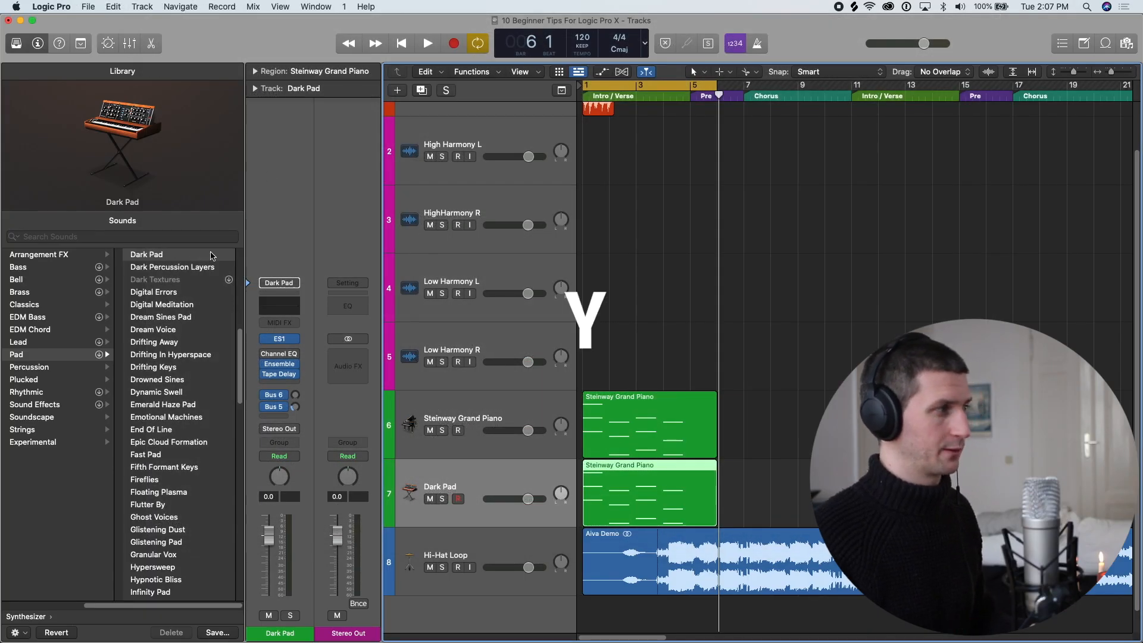
Hide the Library and delete the Aiva Demo audio region from the Hi-Hat Loop track
key(y)
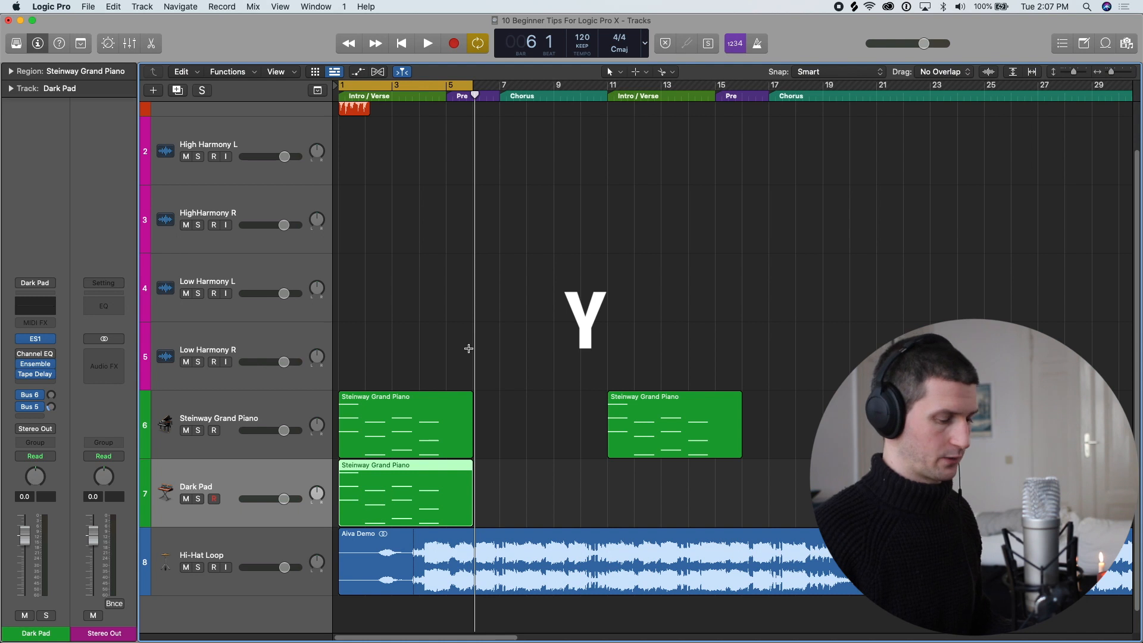
key(super+Up)
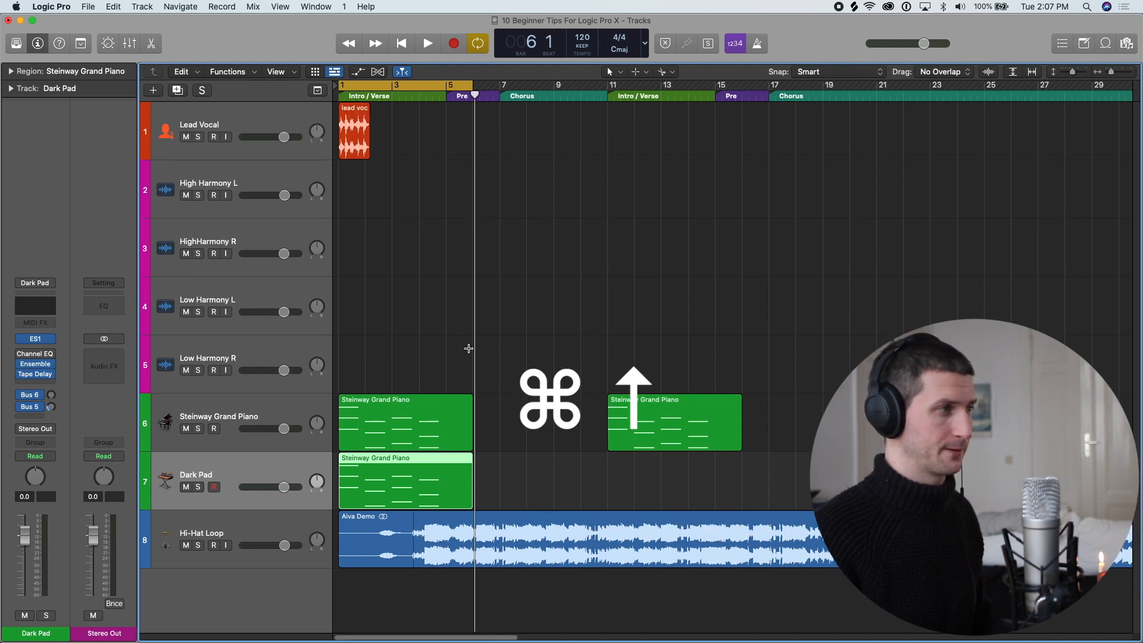
key(super+Up)
key(super+Left)
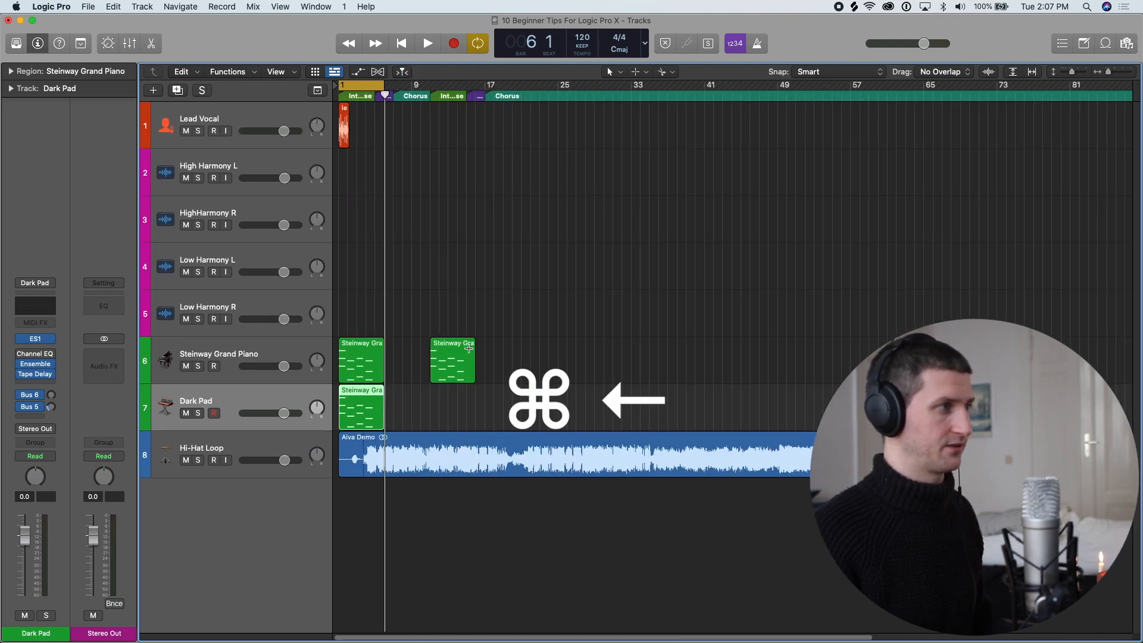
click(439, 467)
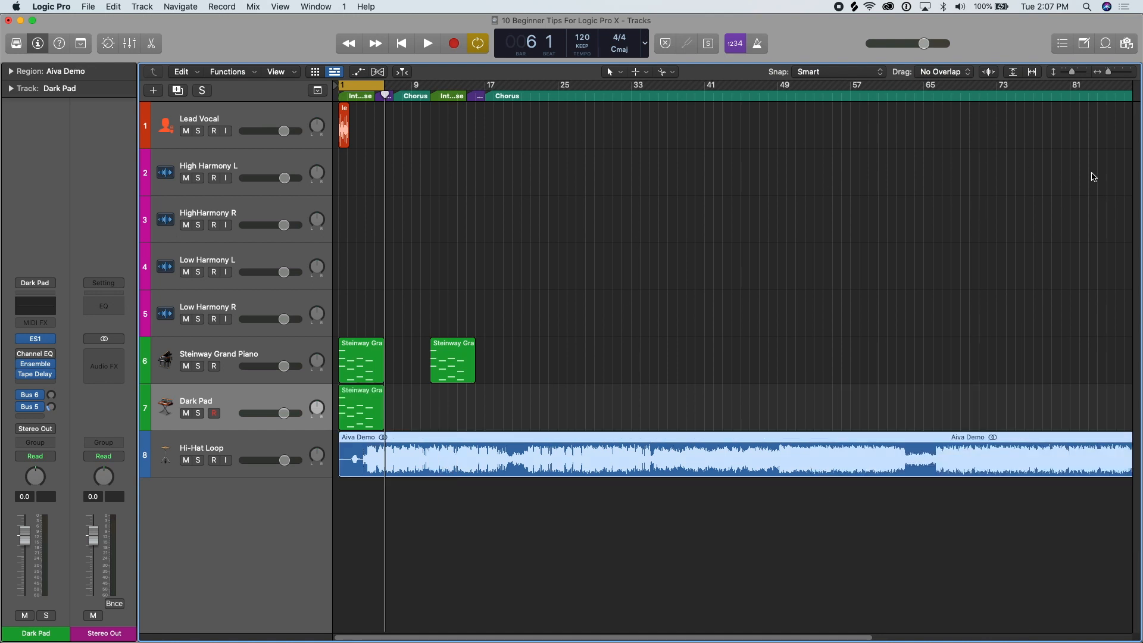
key(Delete)
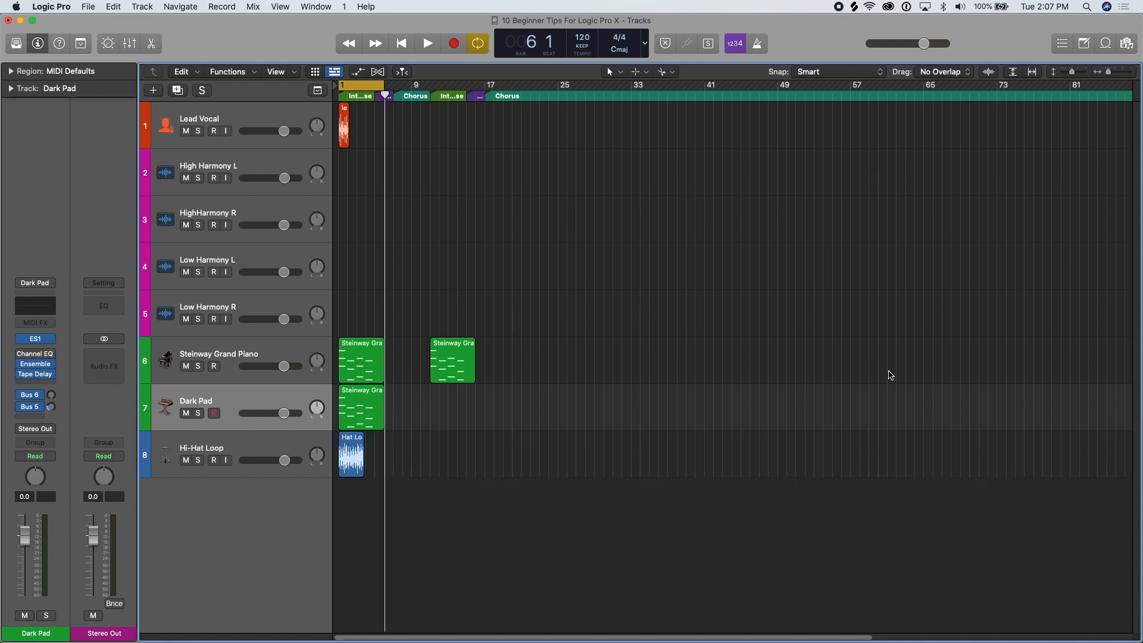
Move the project end marker in from the far end of the ruler to about bar 18 and fit the project in view
key(super+Left)
key(super+Left)
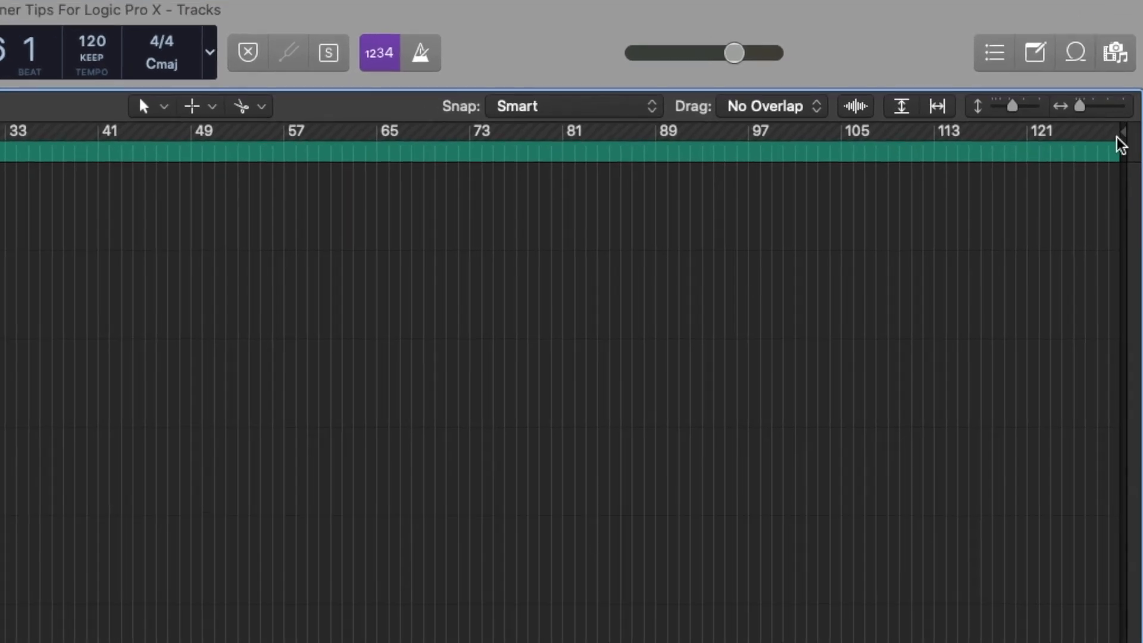
drag(1123, 133, 82, 302)
drag(314, 243, 1102, 233)
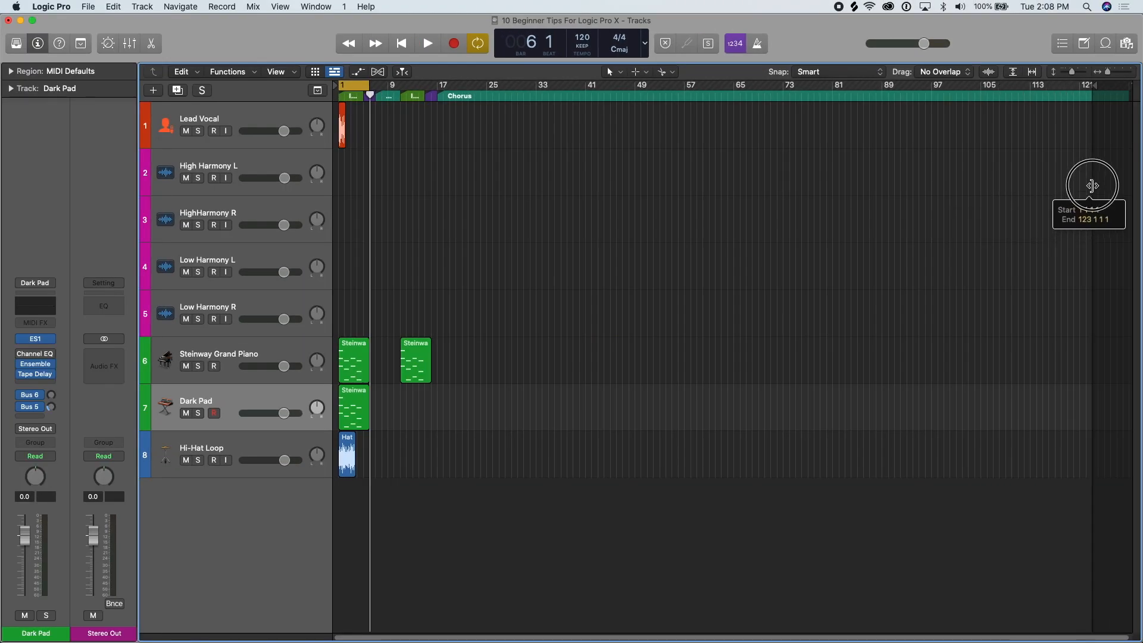
drag(1118, 169, 1118, 169)
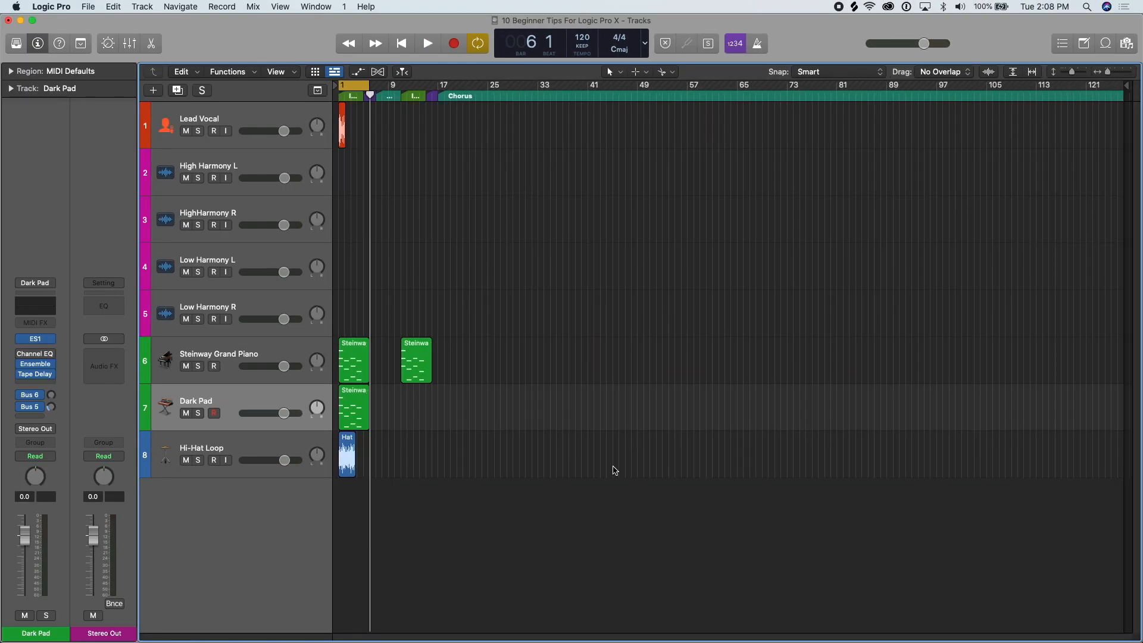
drag(1116, 105, 441, 120)
key(z)
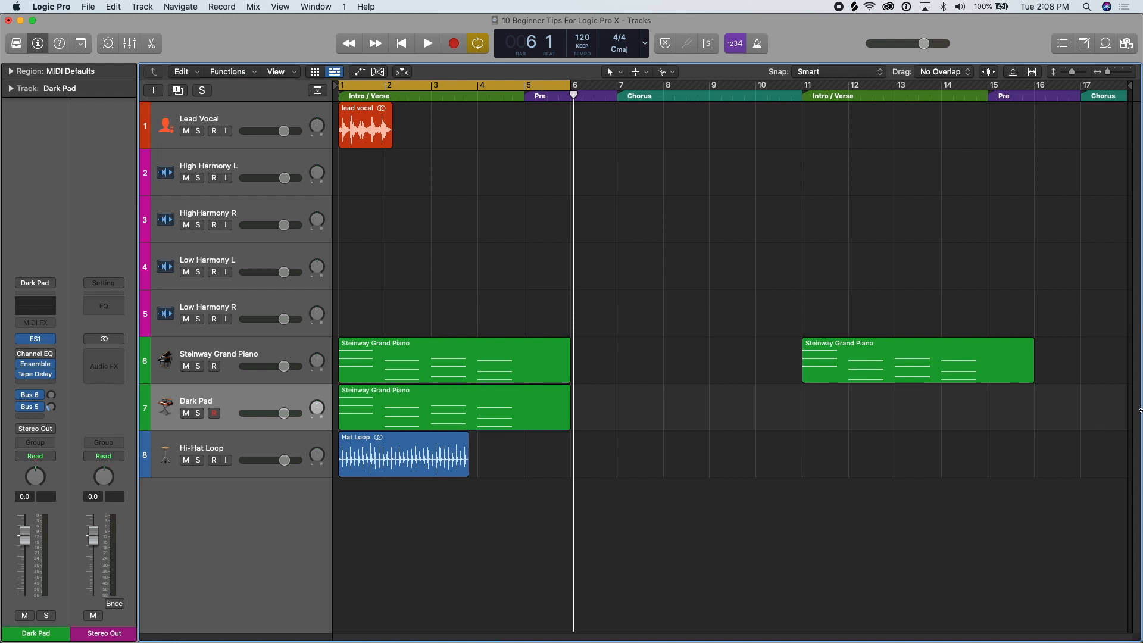
Set the project end marker at about bar 23 and fit the whole arrangement in the Tracks area
drag(1133, 90, 1137, 88)
key(z)
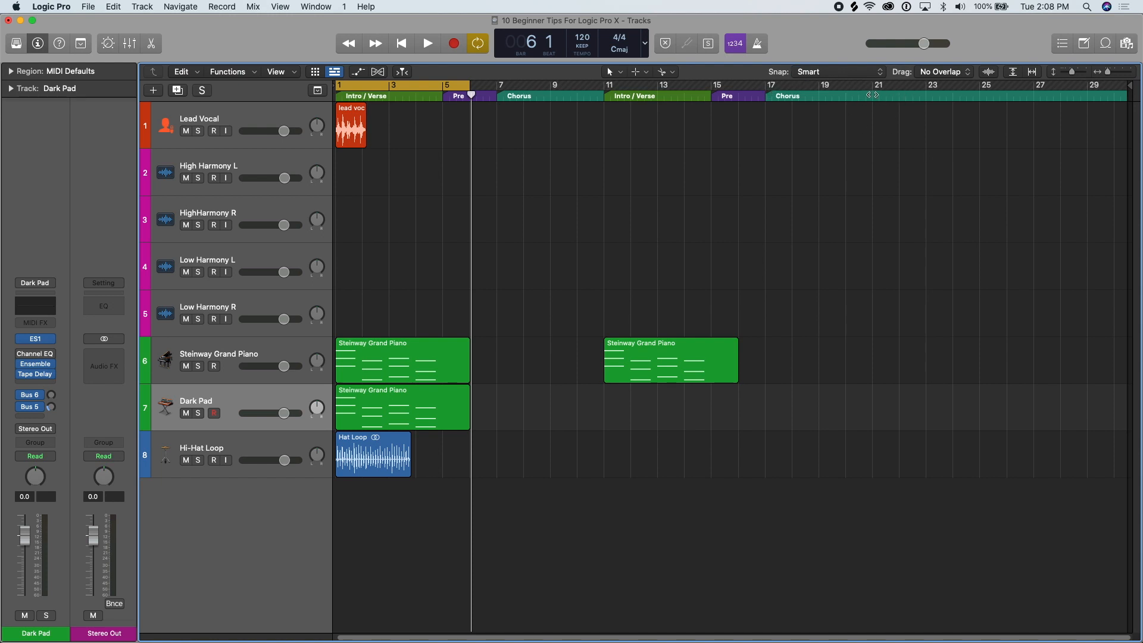
mouse_move(1129, 89)
mouse_down()
mouse_move(897, 97)
mouse_move(930, 99)
mouse_up()
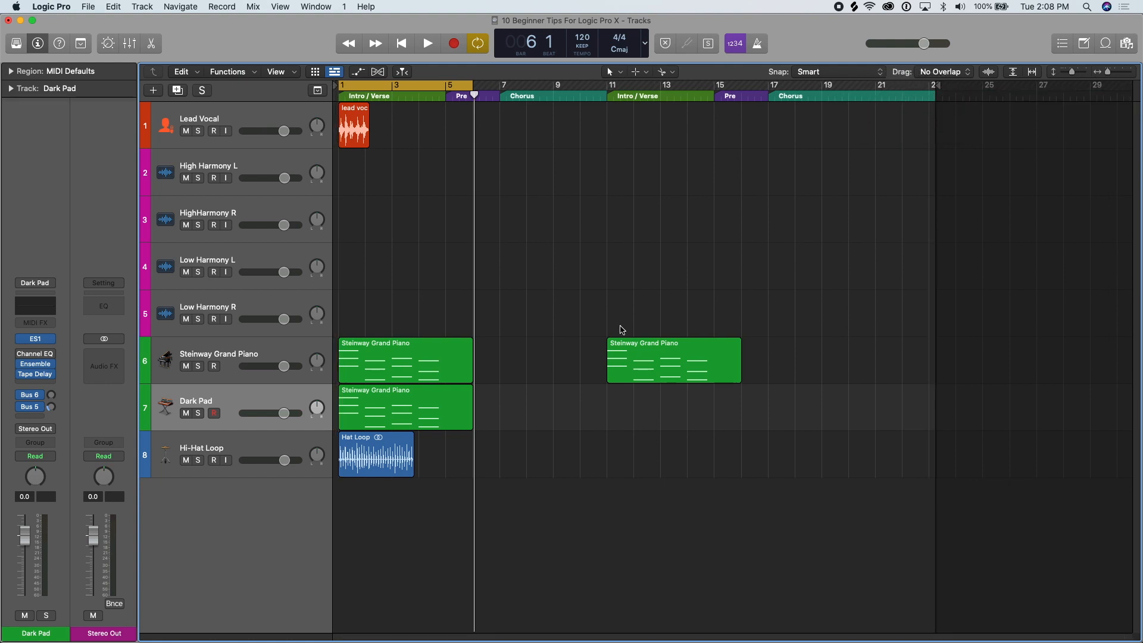
key(z)
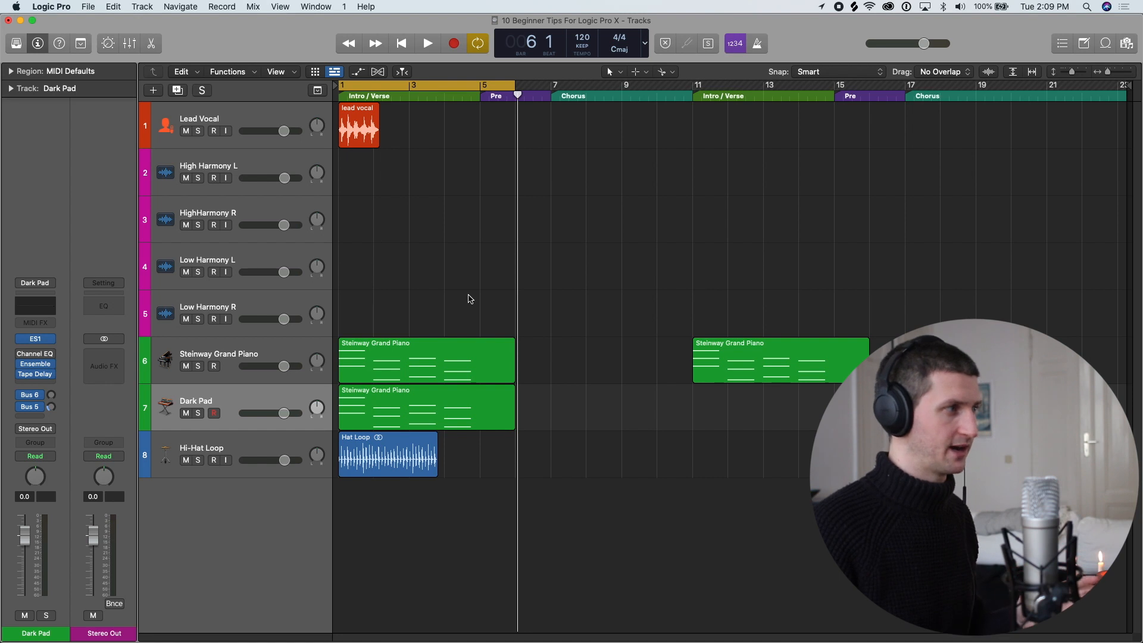
Group the four harmony tracks, High Harmony L through Low Harmony R, into a Folder Stack
click(251, 304)
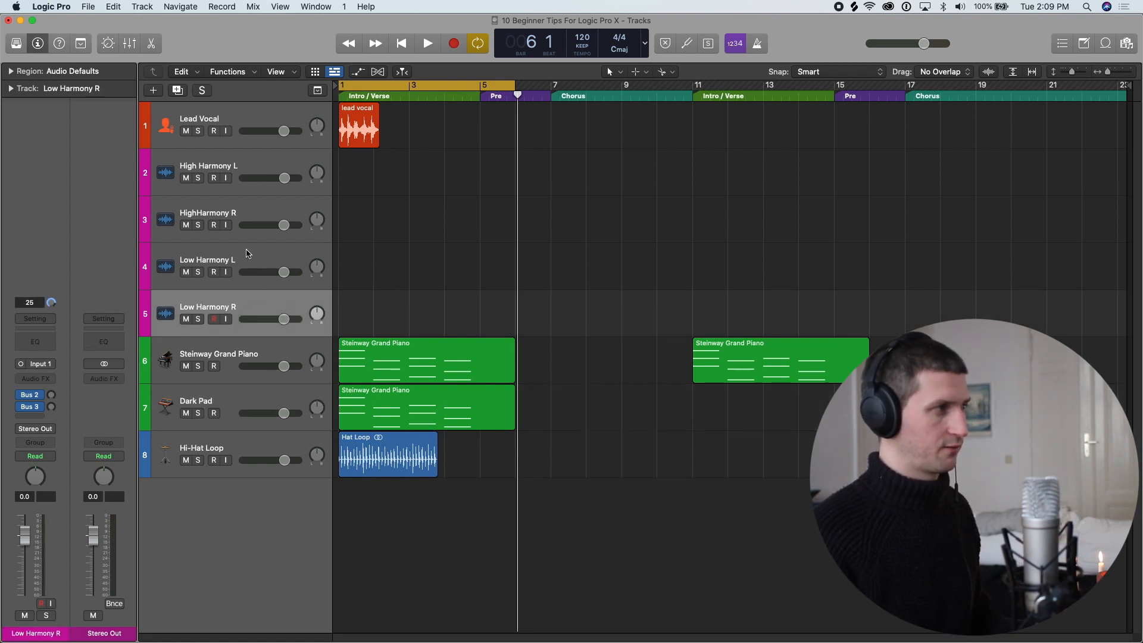
shift+click(254, 169)
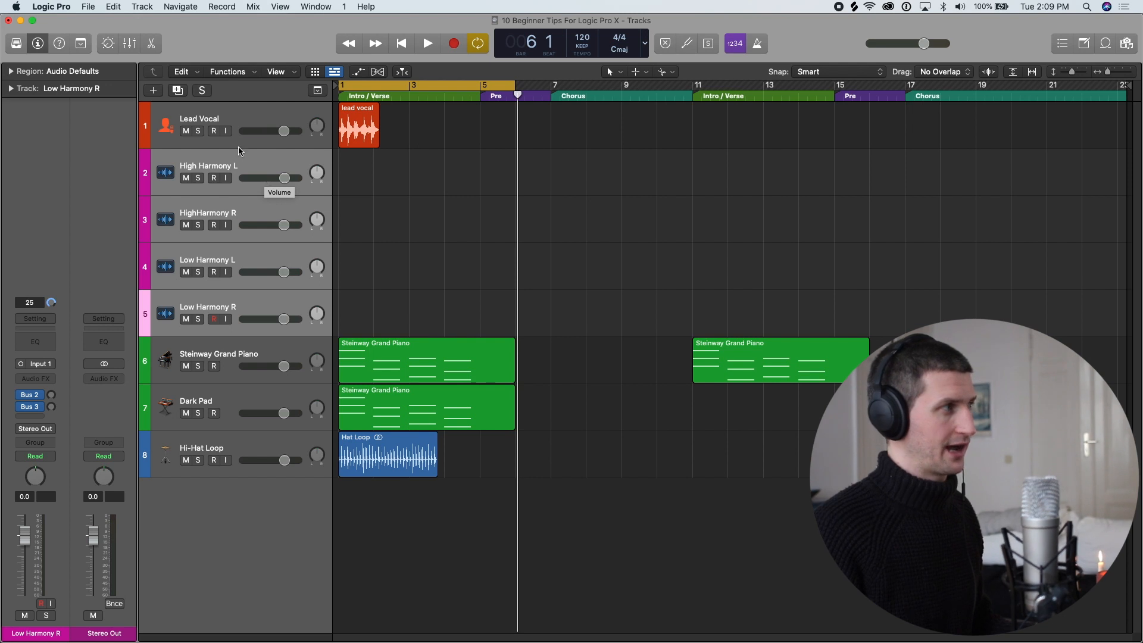
click(146, 6)
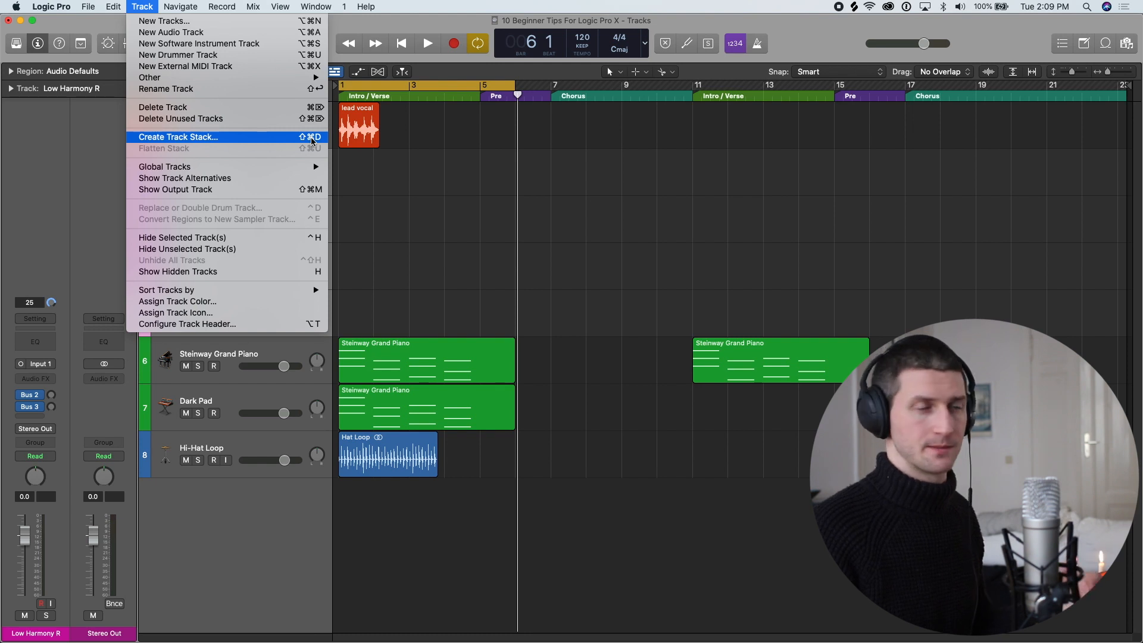
click(310, 498)
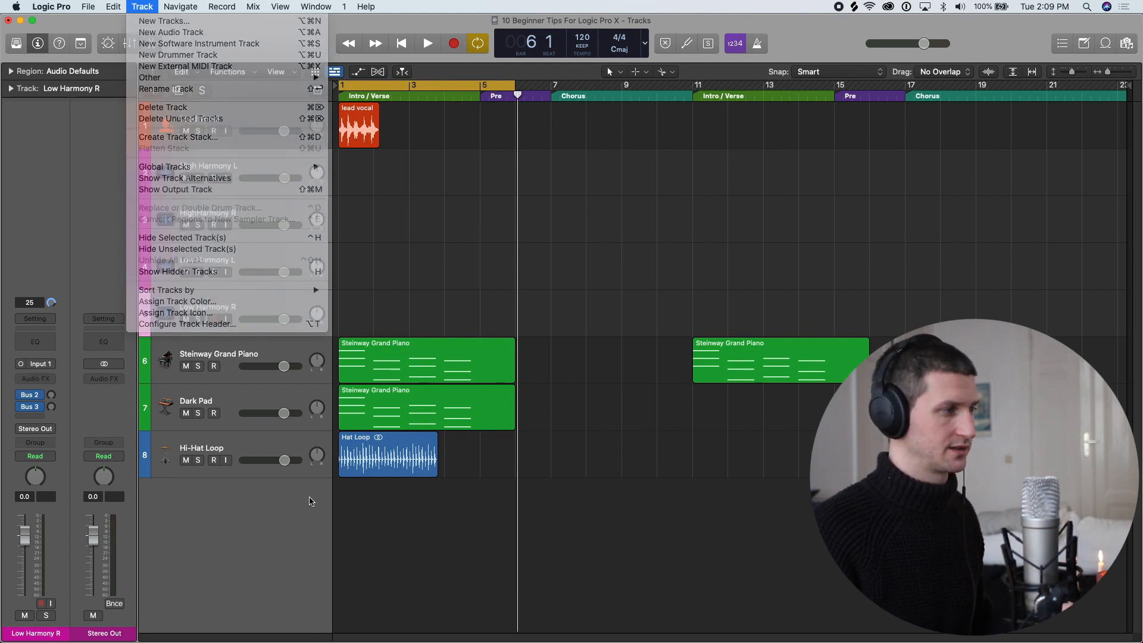
key(shift+super+d)
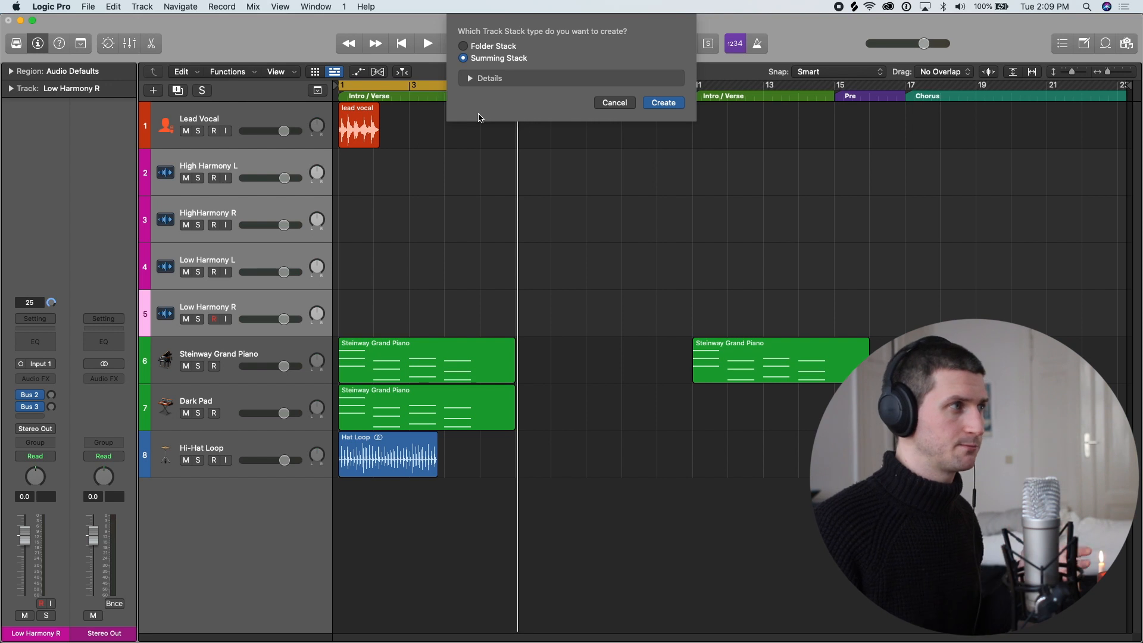
click(501, 47)
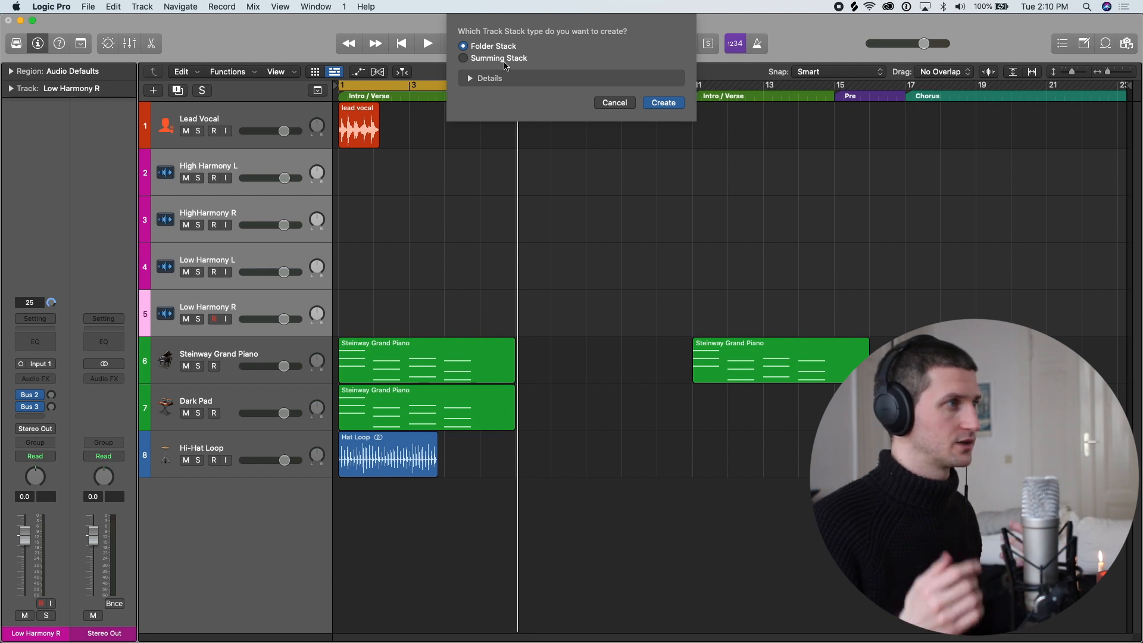
click(677, 105)
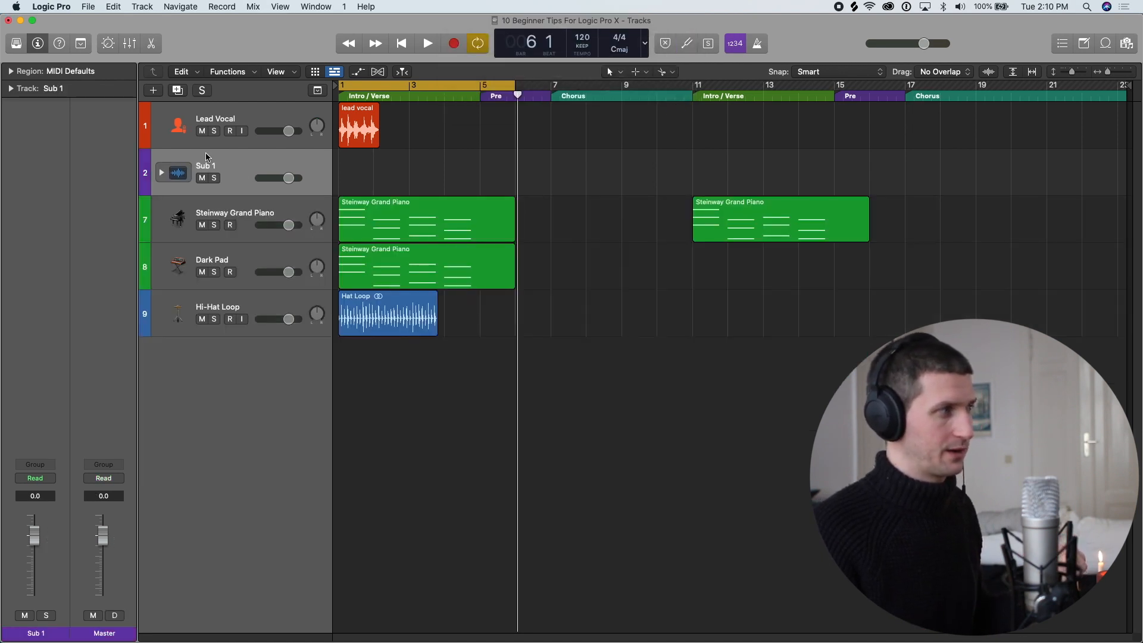
Rename the new folder stack to Harmonies and expand it to show its harmony tracks
double_click(230, 164)
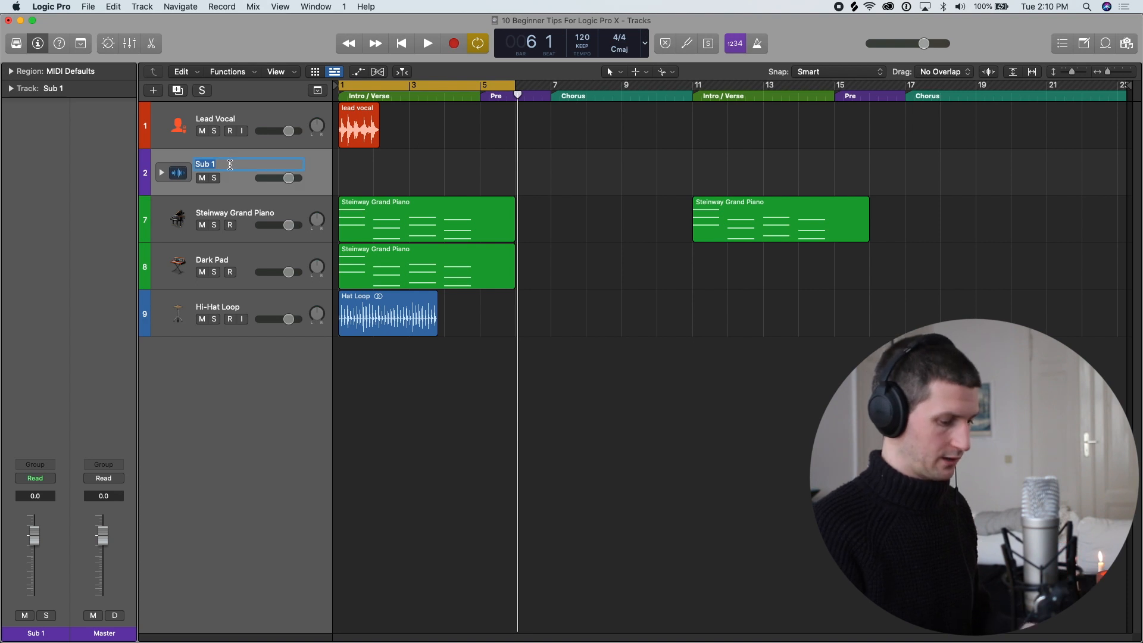
text(Harmonies)
key(Return)
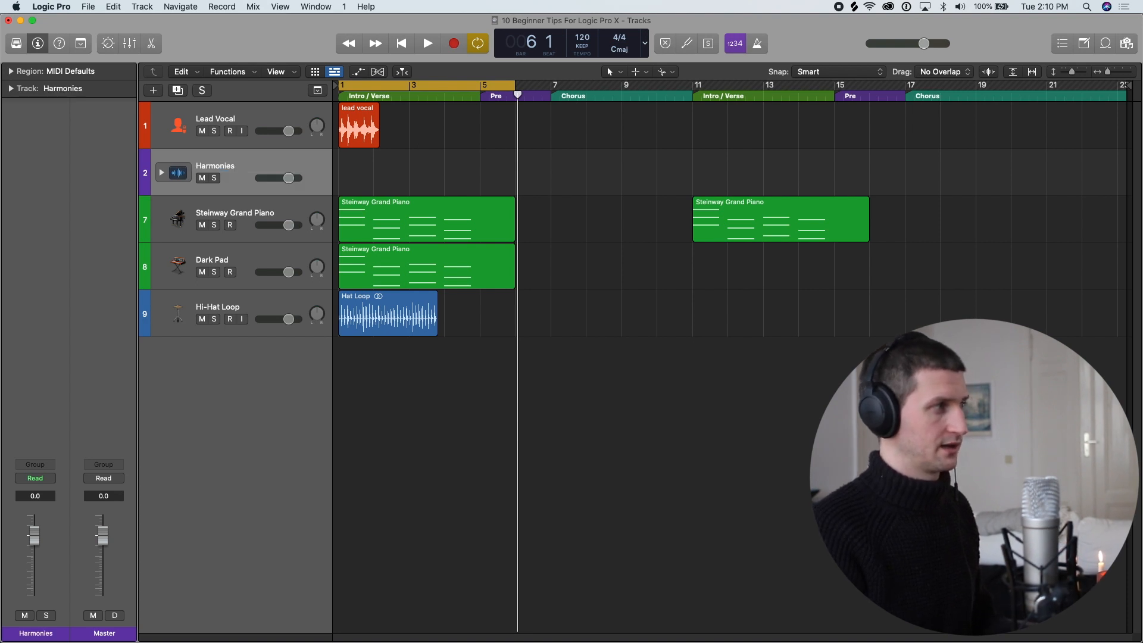
click(161, 173)
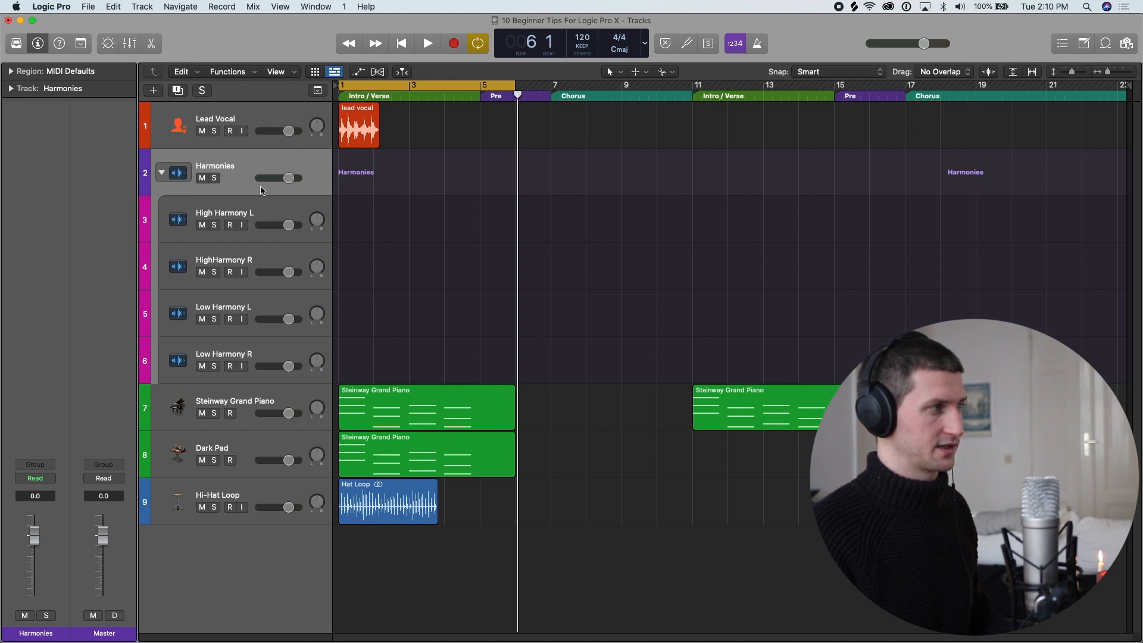
click(160, 173)
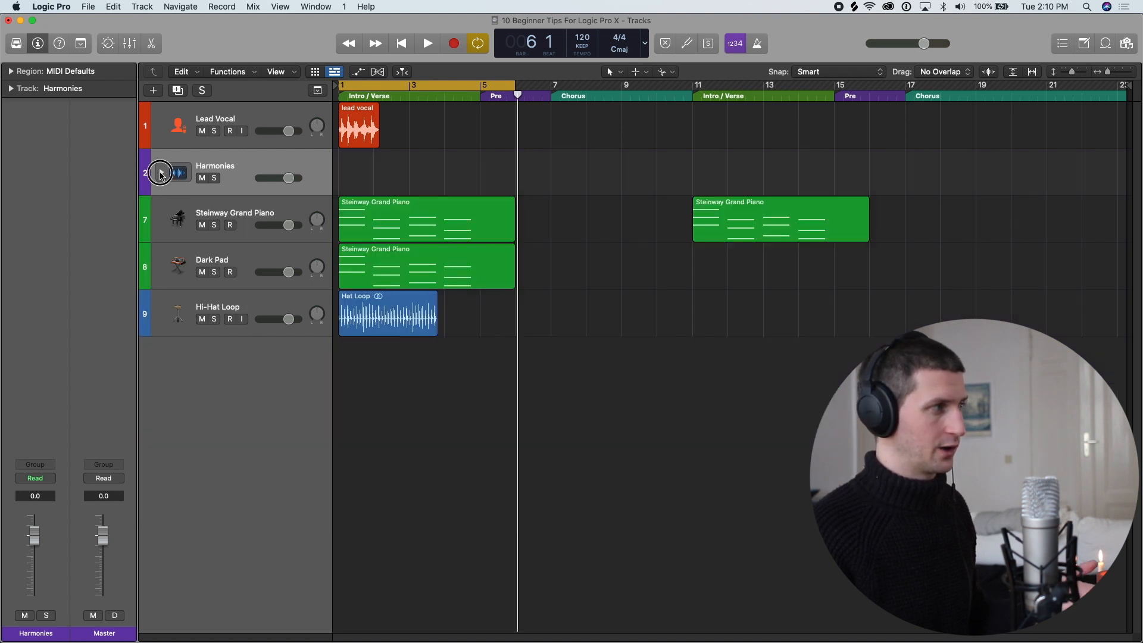
click(161, 174)
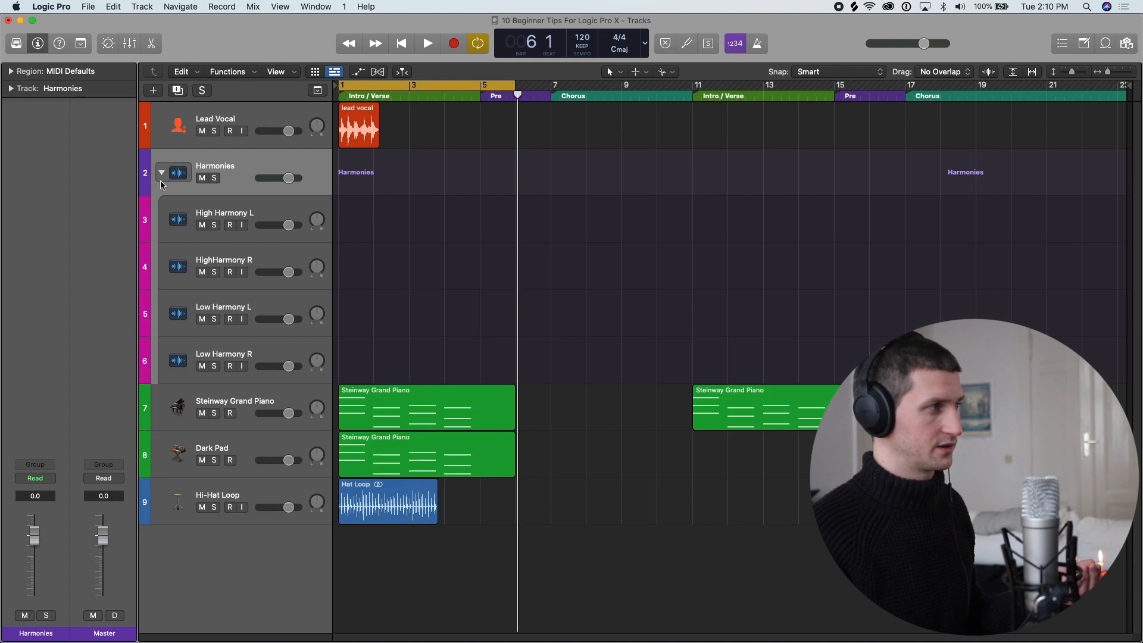
Color the Harmonies stack the same magenta as its harmony tracks and assign it the single-vocalist silhouette icon
key(alt+c)
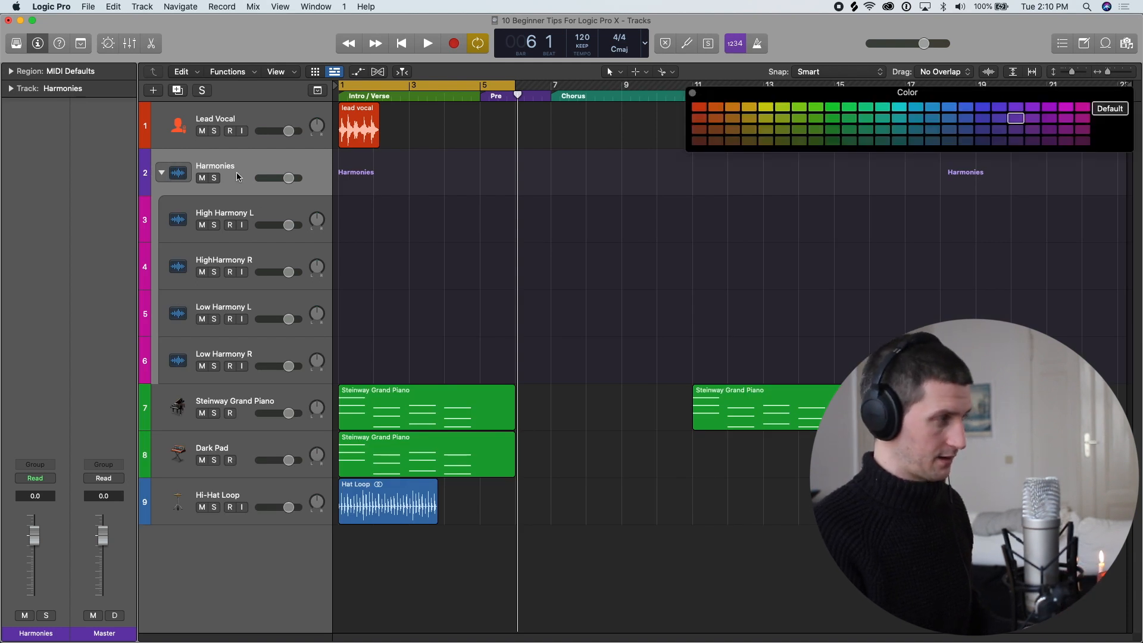
click(283, 213)
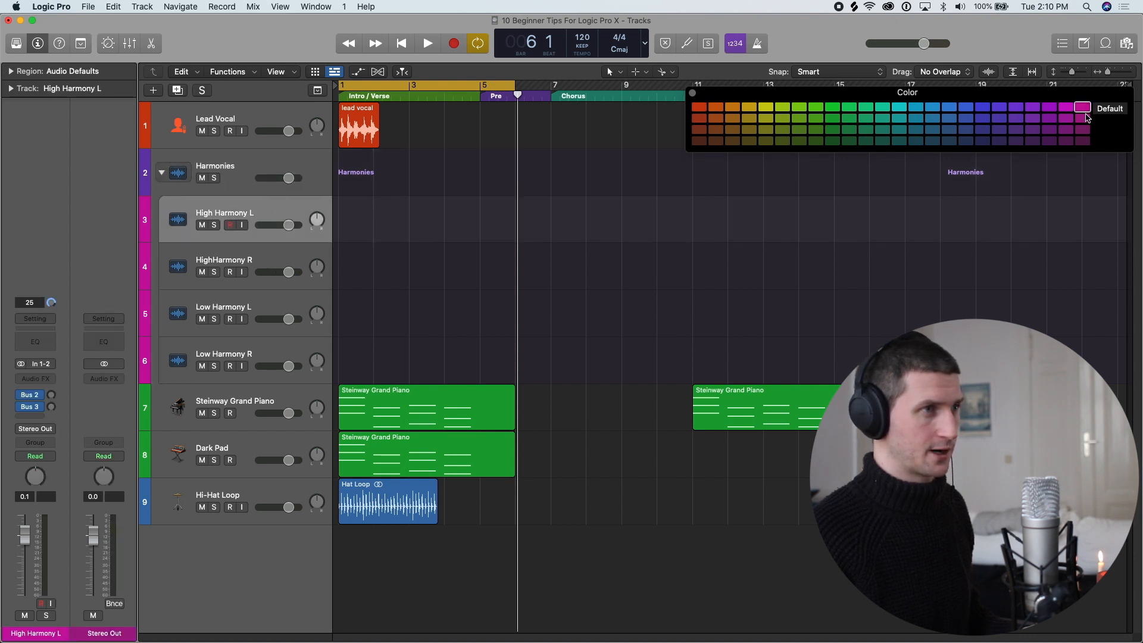
click(252, 158)
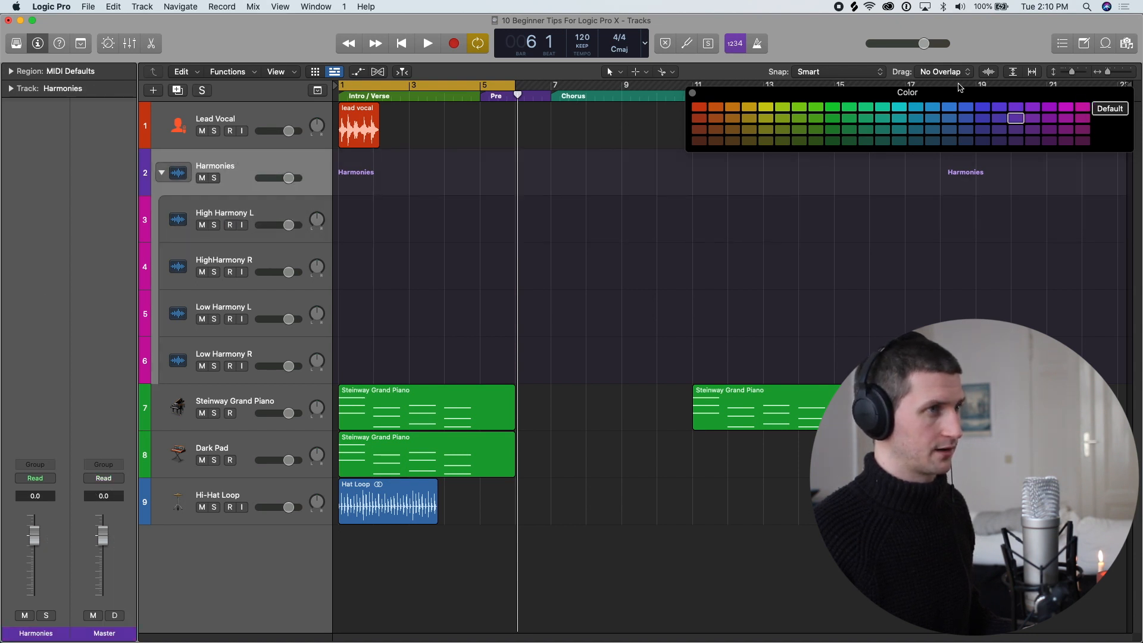
click(1082, 108)
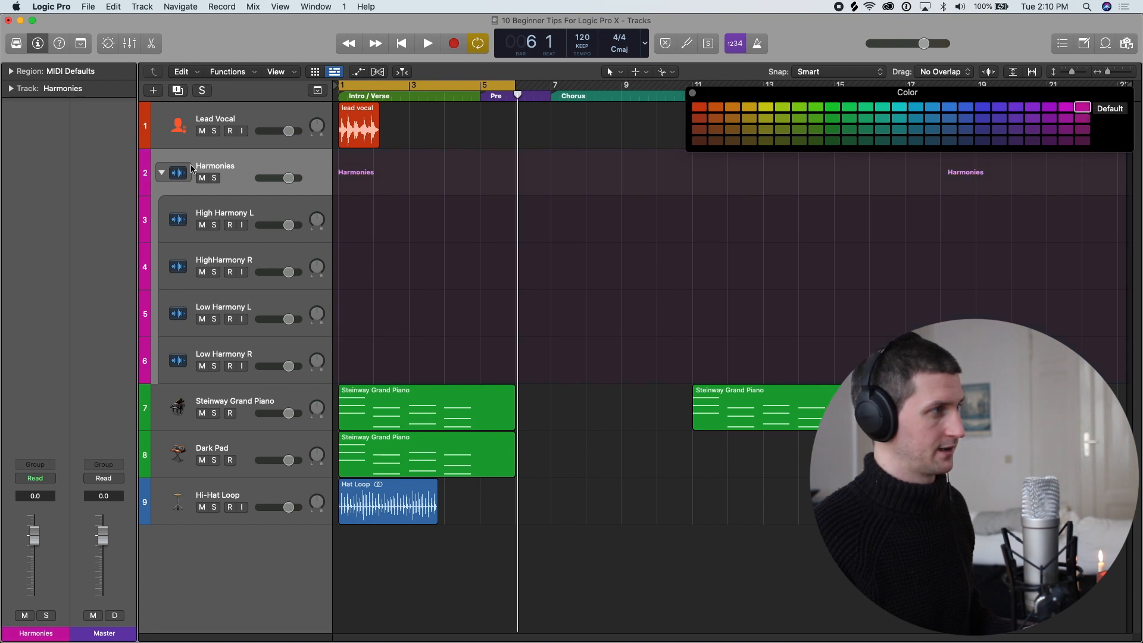
click(174, 174)
click(350, 135)
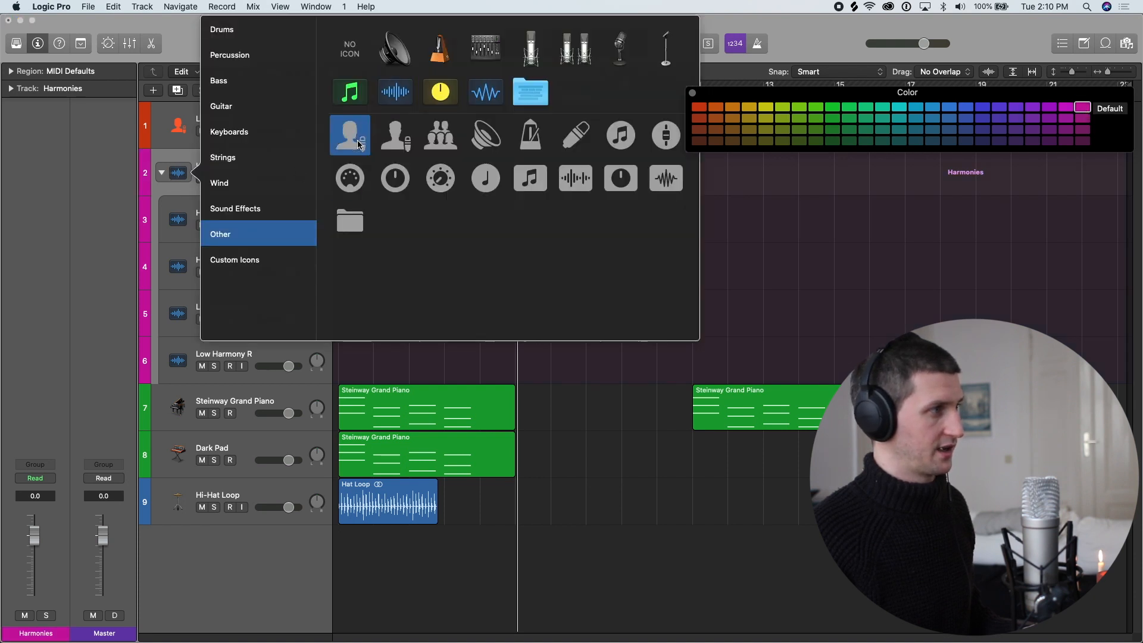
Collapse and expand the Harmonies stack to examine how it hides and shows its tracks, leaving it expanded
click(161, 174)
click(161, 174)
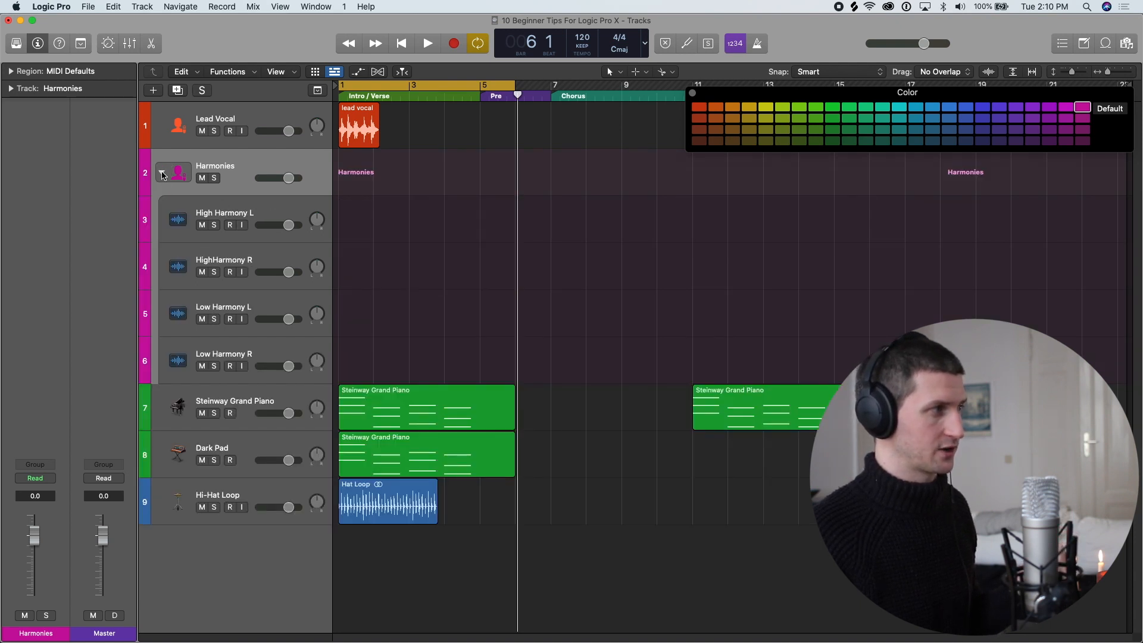
click(161, 174)
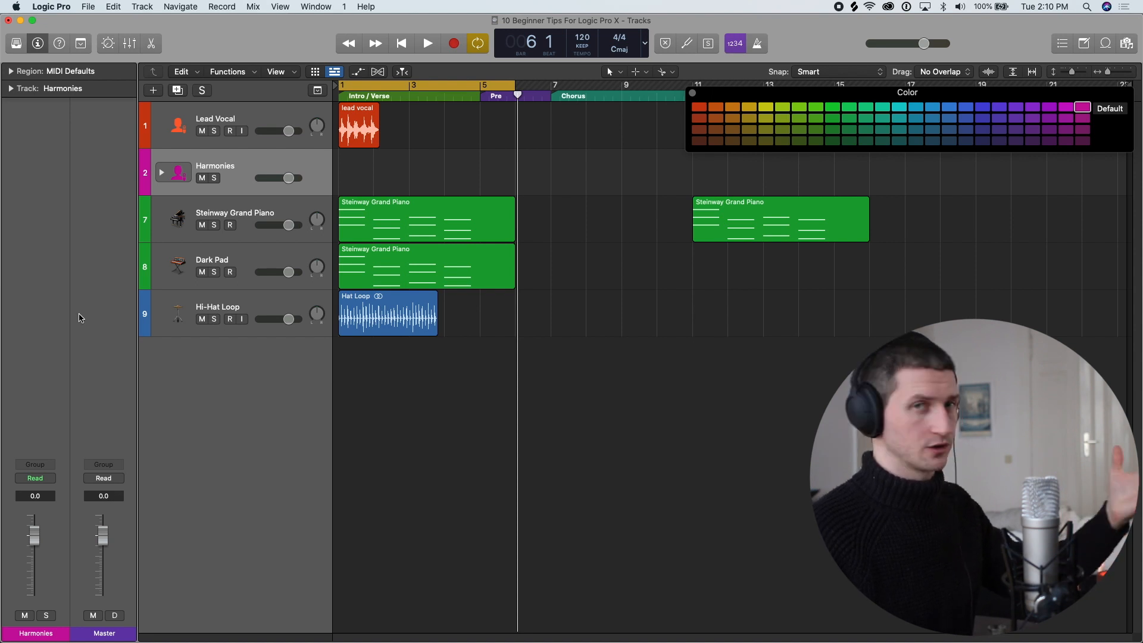
click(161, 172)
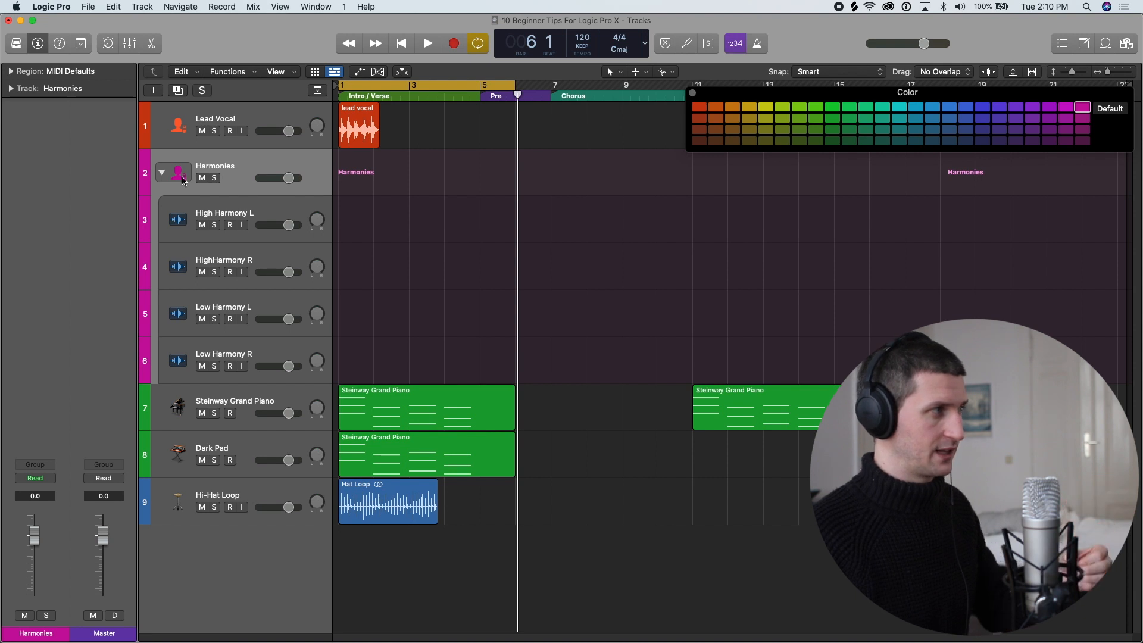
click(161, 172)
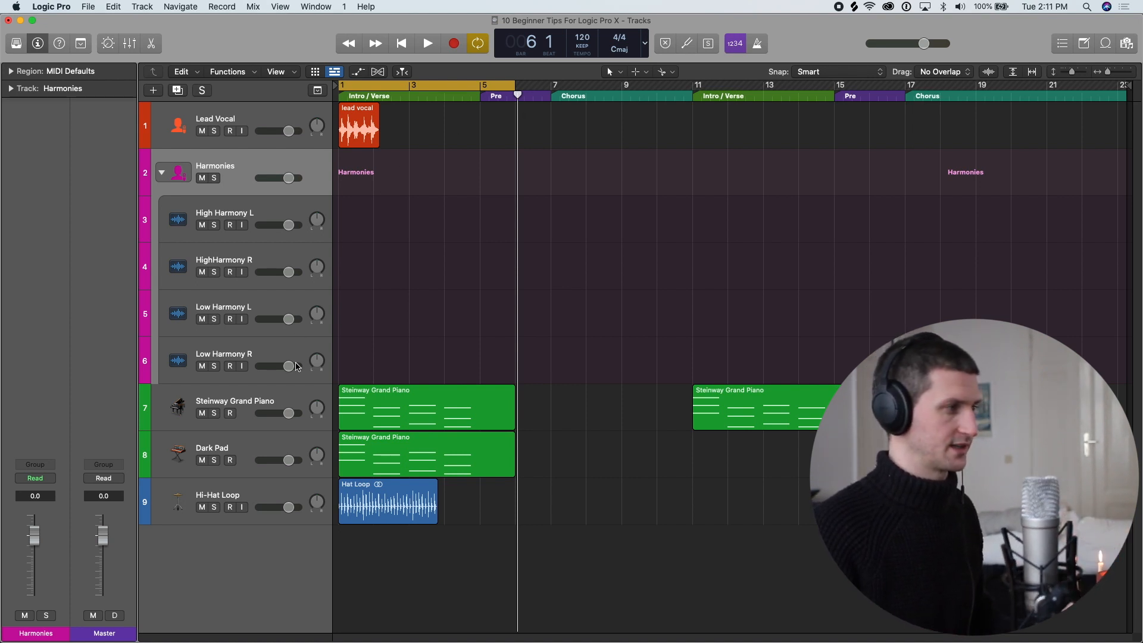
Solo the Steinway Grand Piano track
click(241, 403)
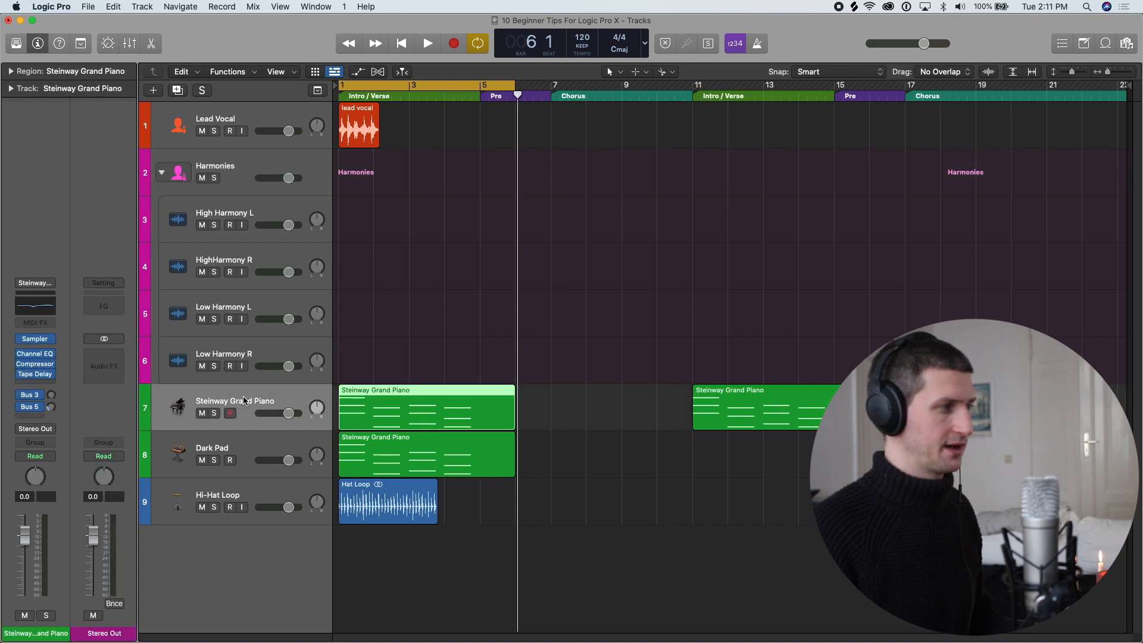
click(214, 413)
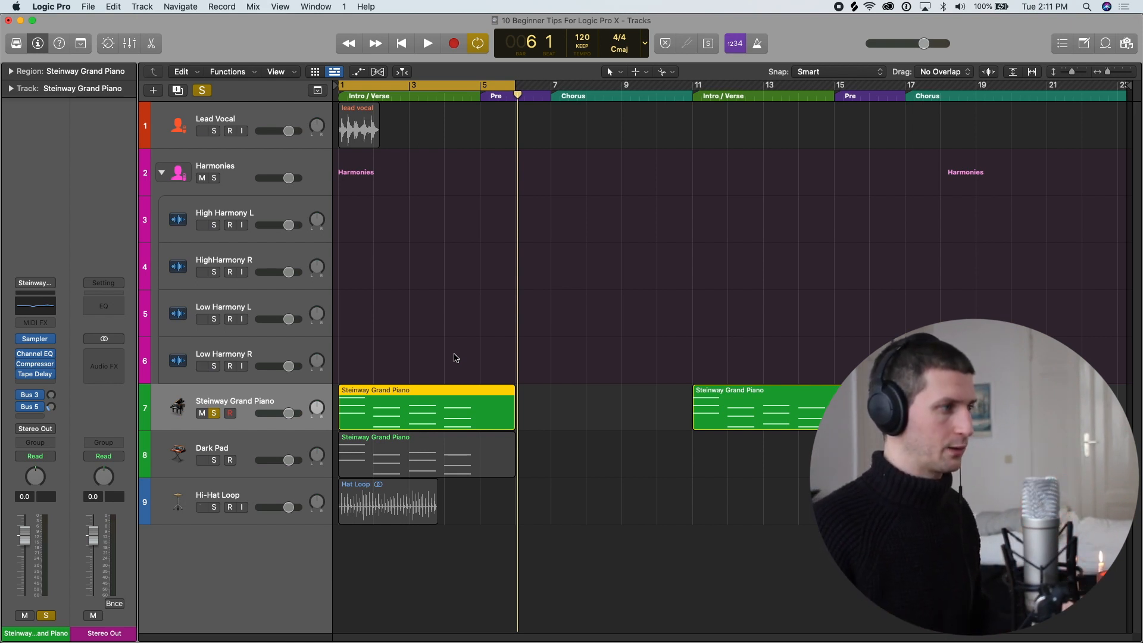
Transpose the first Steinway Grand Piano region up to +6 in single-semitone steps
key(super+Down)
key(super+Down)
key(super+Down)
scroll(459, 357, down, 1)
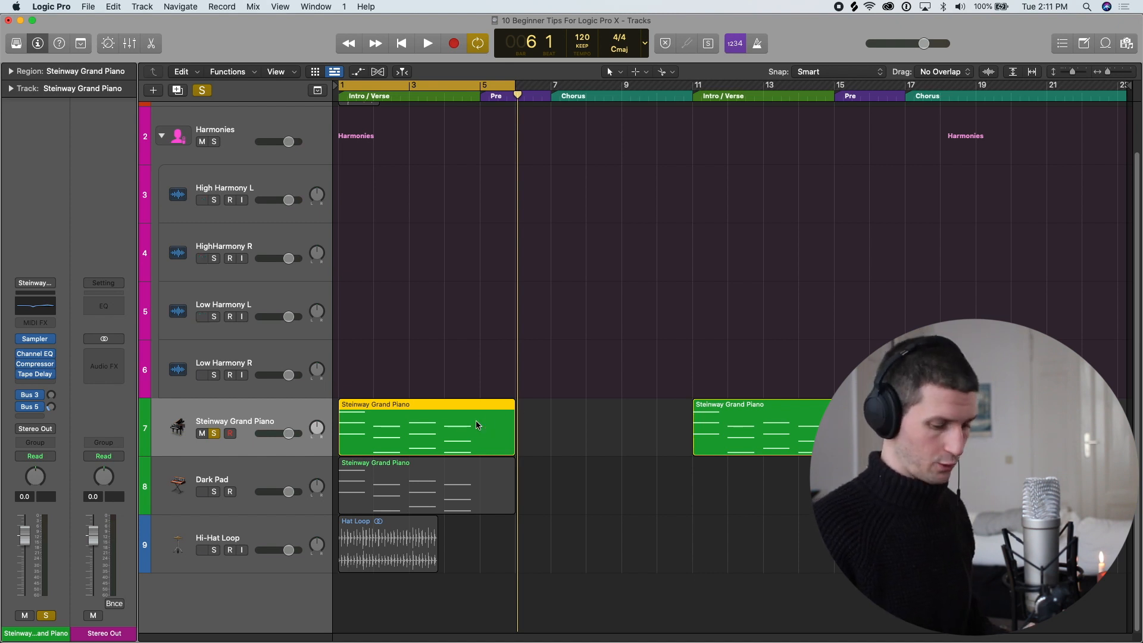
key(alt+Up)
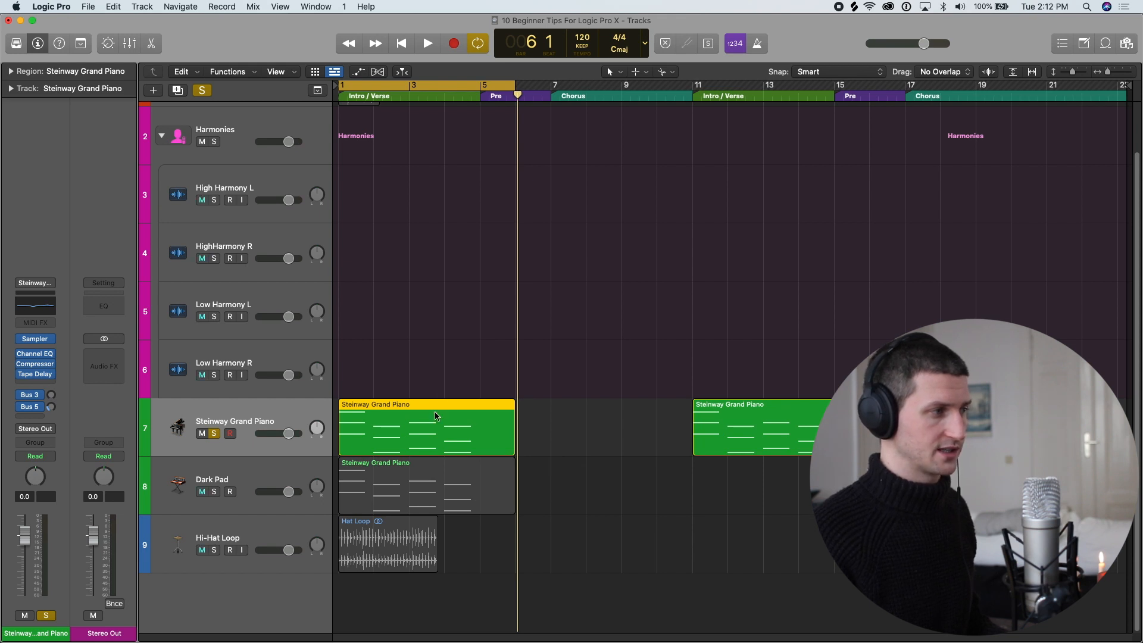
key(alt+Up)
key(alt+Up)
key(alt+Up)
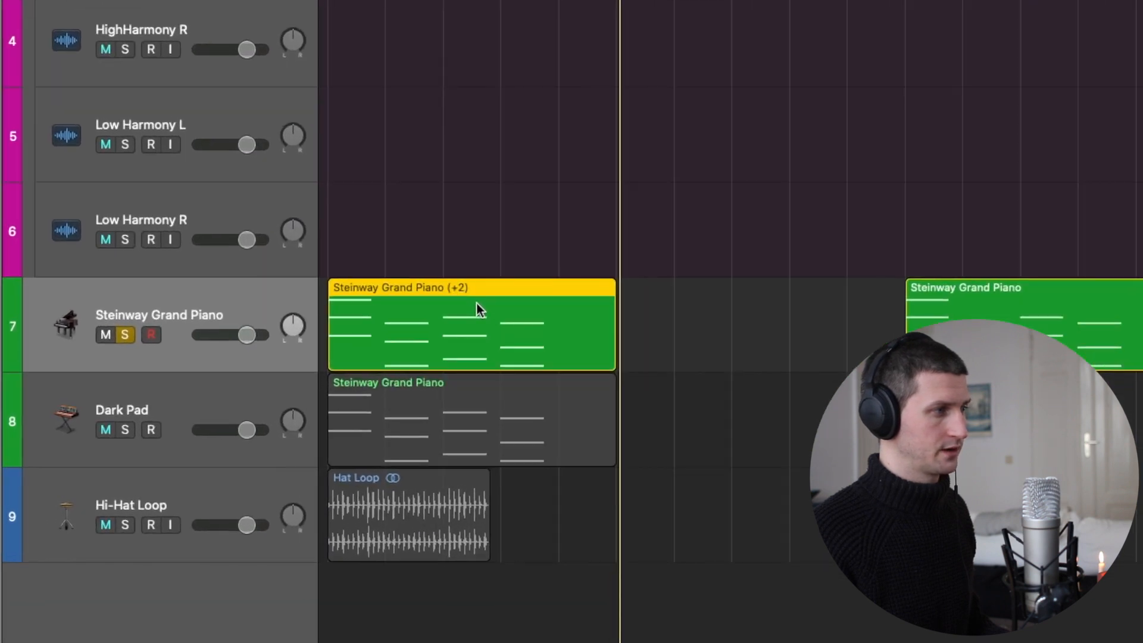
key(alt+Up)
key(alt+Up)
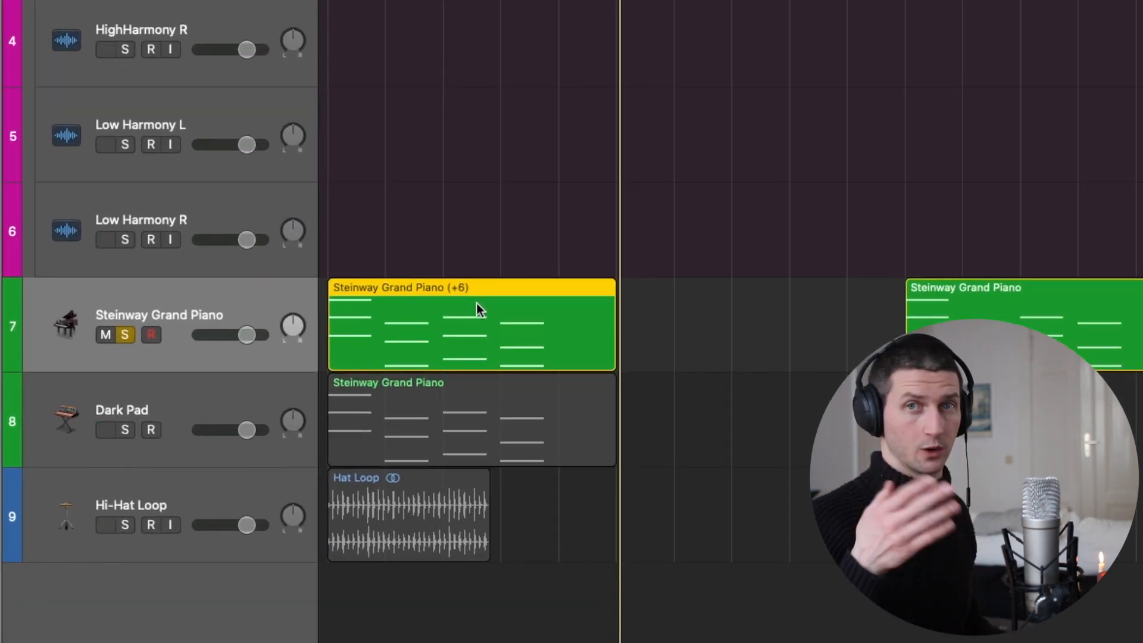
Transpose the first Steinway Grand Piano region down by semitones to -2, and bring it back to its original pitch
key(alt+Down)
key(alt+Down)
key(alt+Down)
key(alt+Down)
key(alt+Down)
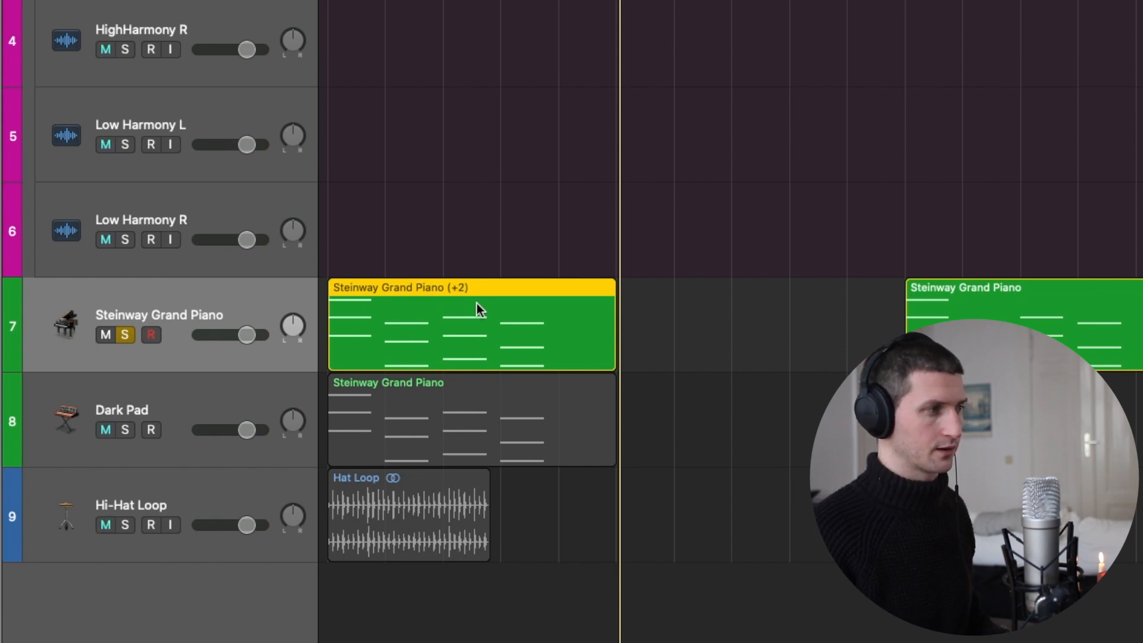
key(alt+Down)
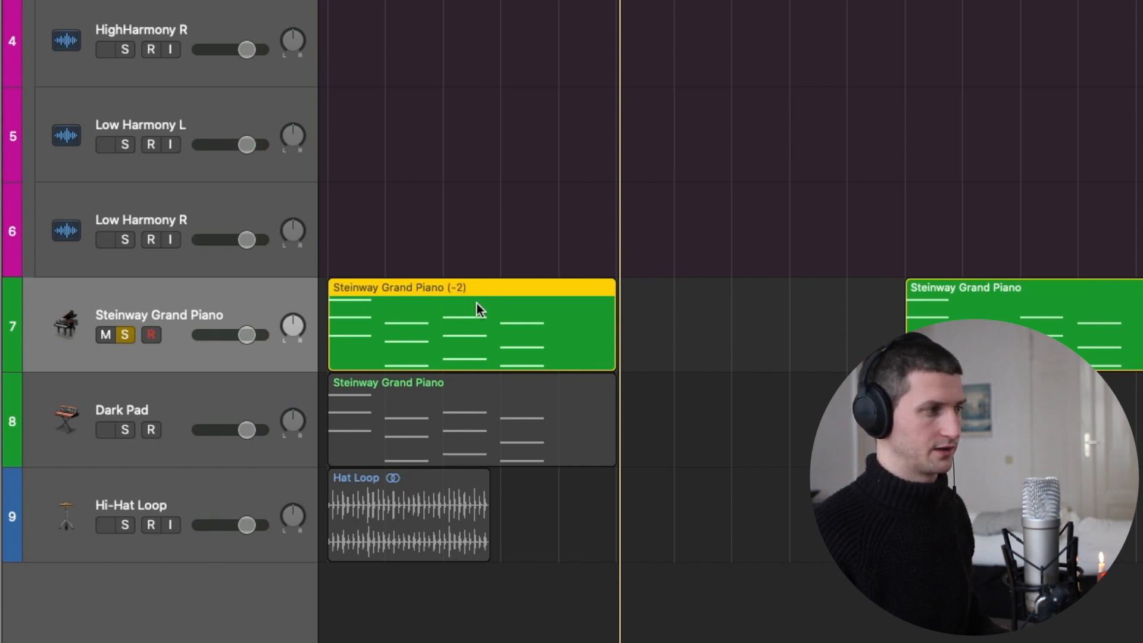
key(alt+Up)
key(alt+Up)
key(alt+Up)
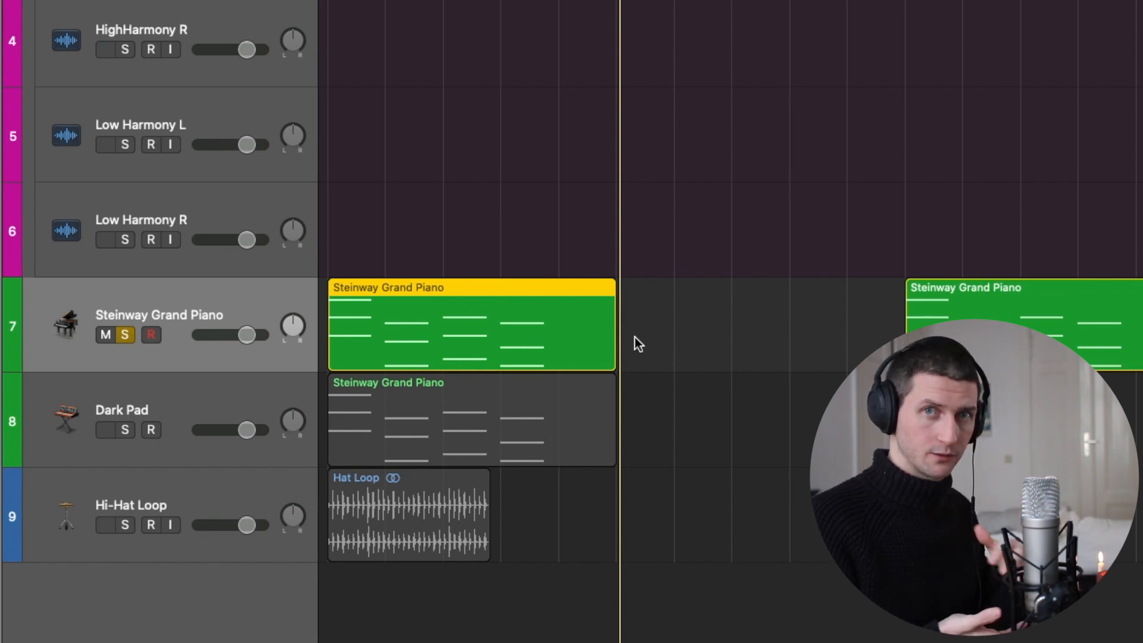
Lower the first Steinway Grand Piano region by one octave in single-semitone steps
click(572, 337)
key(alt+Down)
key(alt+Down)
key(alt+Down)
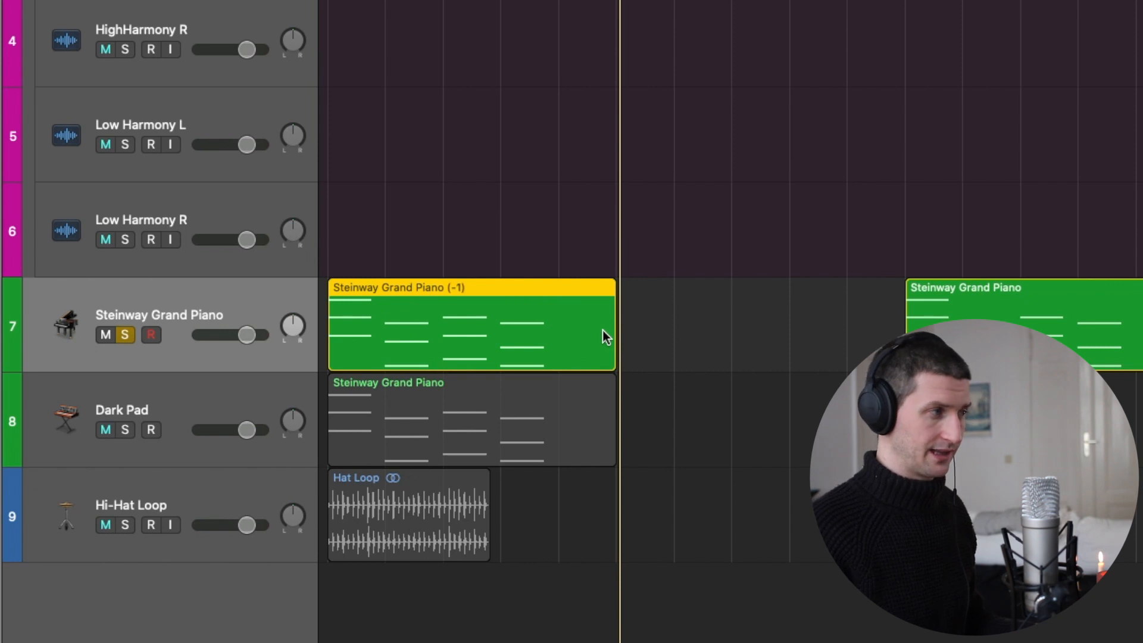
key(alt+Down)
key(alt+Down)
key(alt+Down)
key(alt+Down)
key(alt+Down)
key(alt+Down)
key(alt+Down)
key(alt+Down)
key(alt+Down)
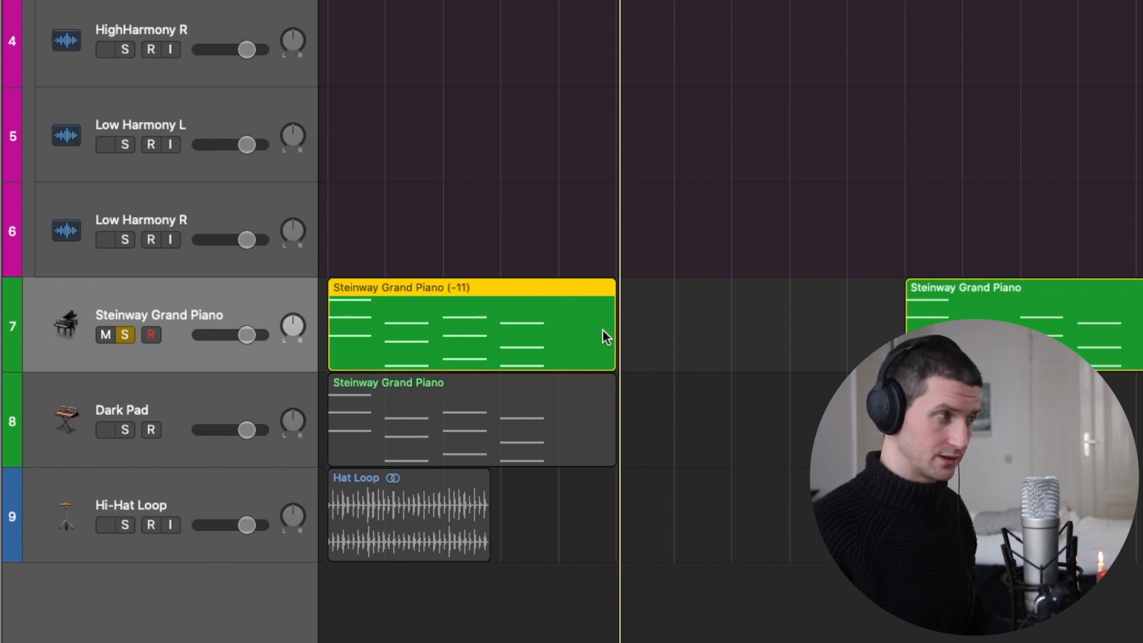
Raise the first Steinway Grand Piano region by semitones back to its untransposed pitch
key(alt+Up)
key(alt+Up)
key(alt+Up)
key(alt+Up)
key(alt+Up)
key(alt+Up)
key(alt+Up)
key(alt+Up)
key(alt+Up)
key(alt+Up)
key(alt+Up)
key(alt+Up)
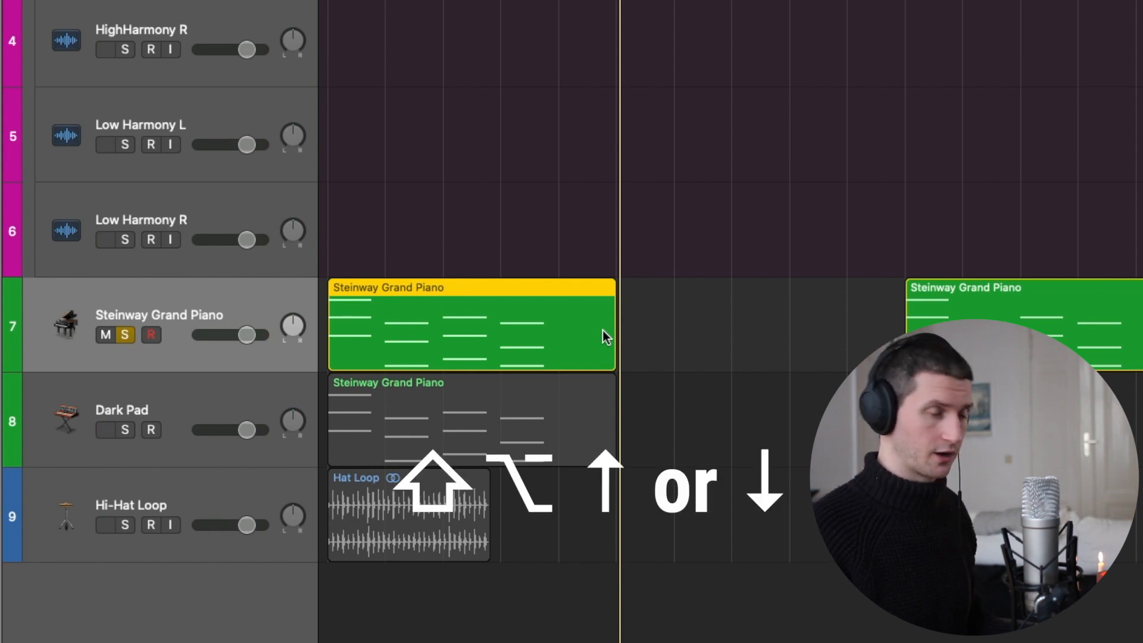
Transpose the first Steinway Grand Piano region down and up in whole-octave steps of 12 semitones, ending at its original pitch
key(shift+alt+Down)
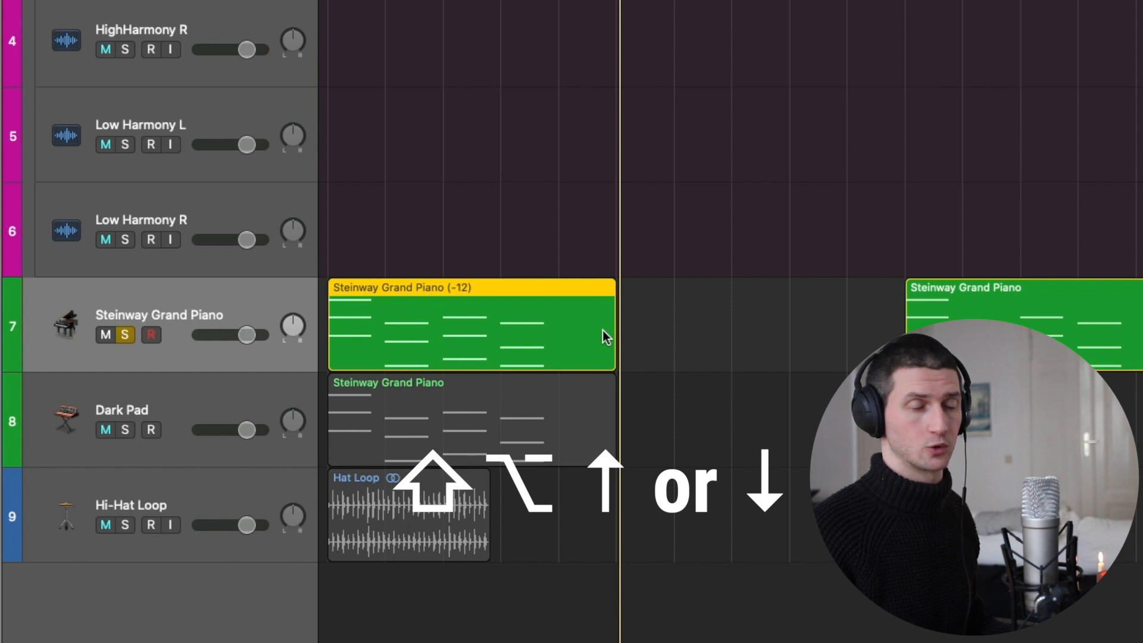
key(shift+alt+Up)
key(shift+alt+Up)
key(shift+alt+Down)
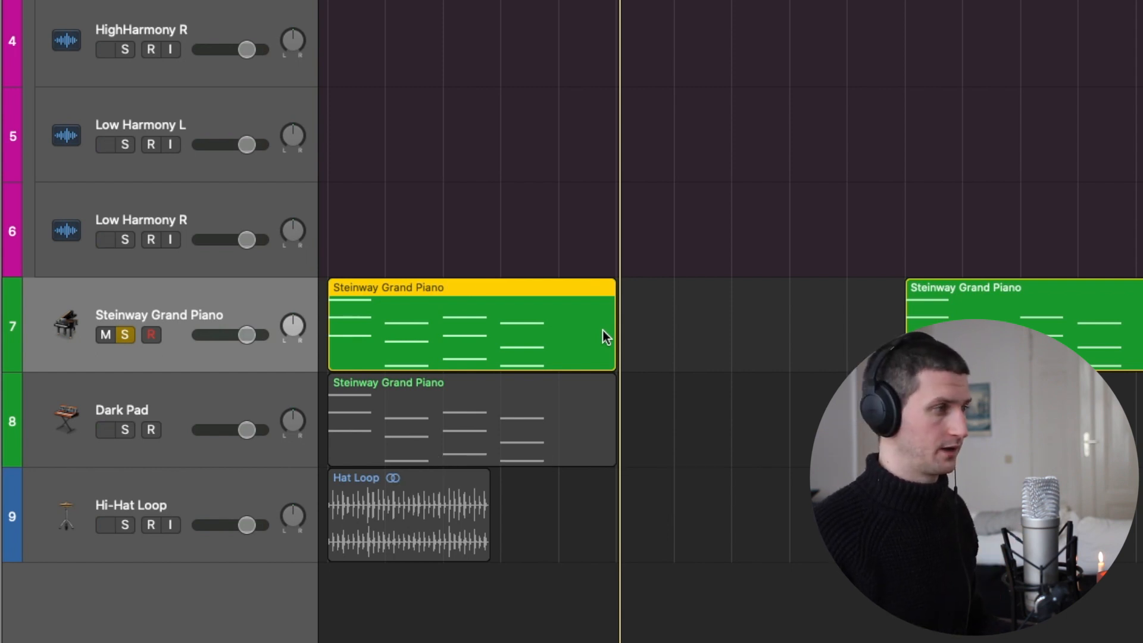
Solo the Dark Pad track and transpose its region down one octave (-12)
click(576, 396)
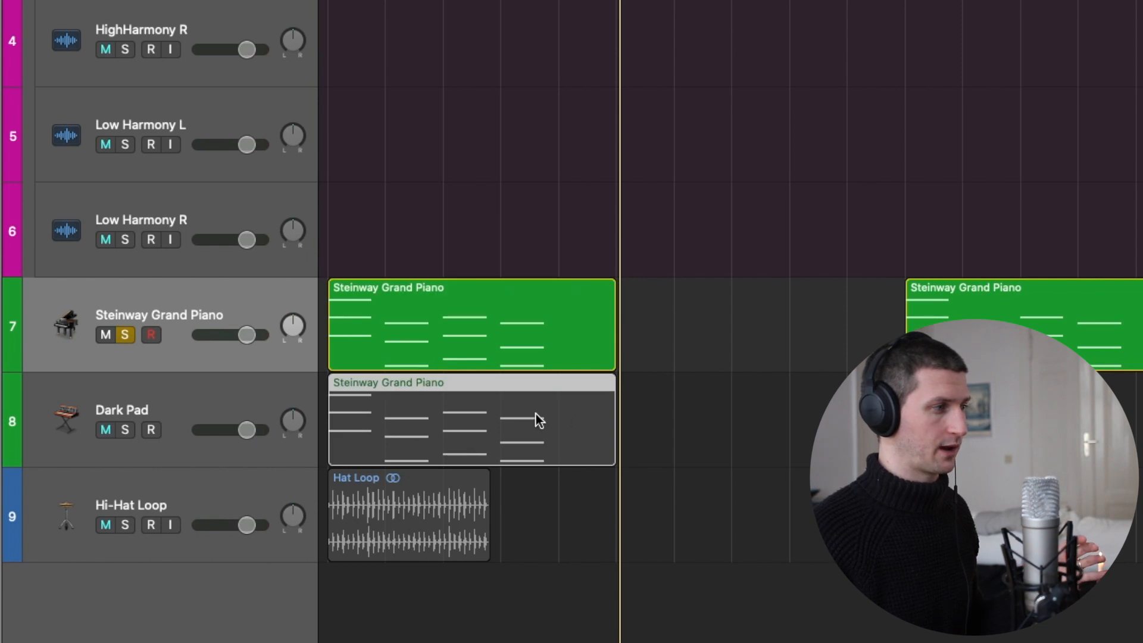
click(125, 430)
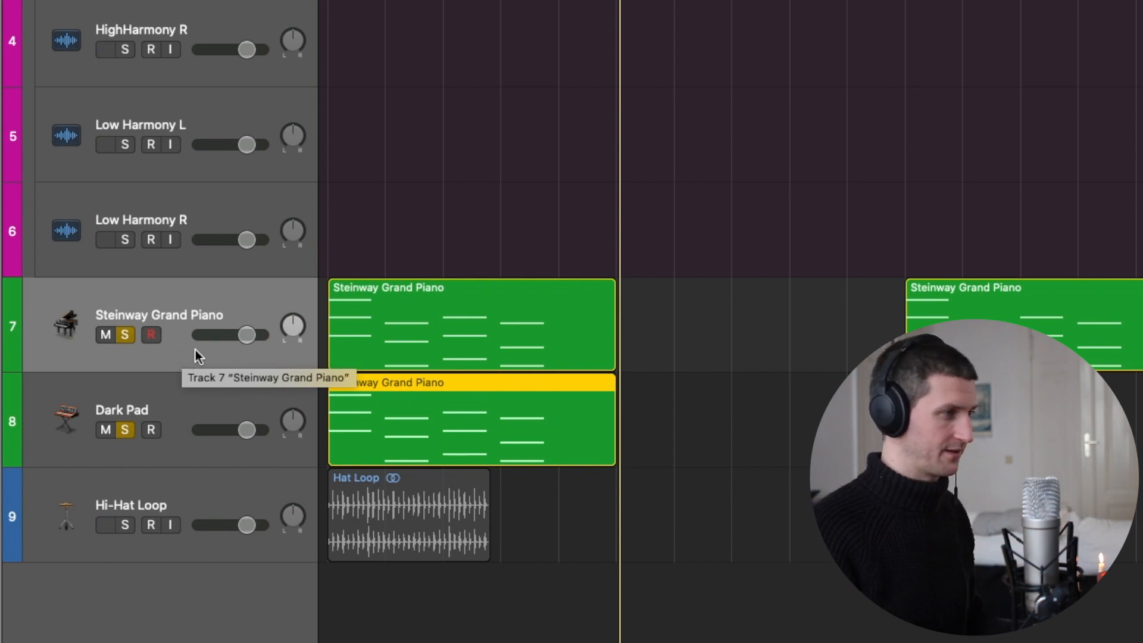
click(685, 412)
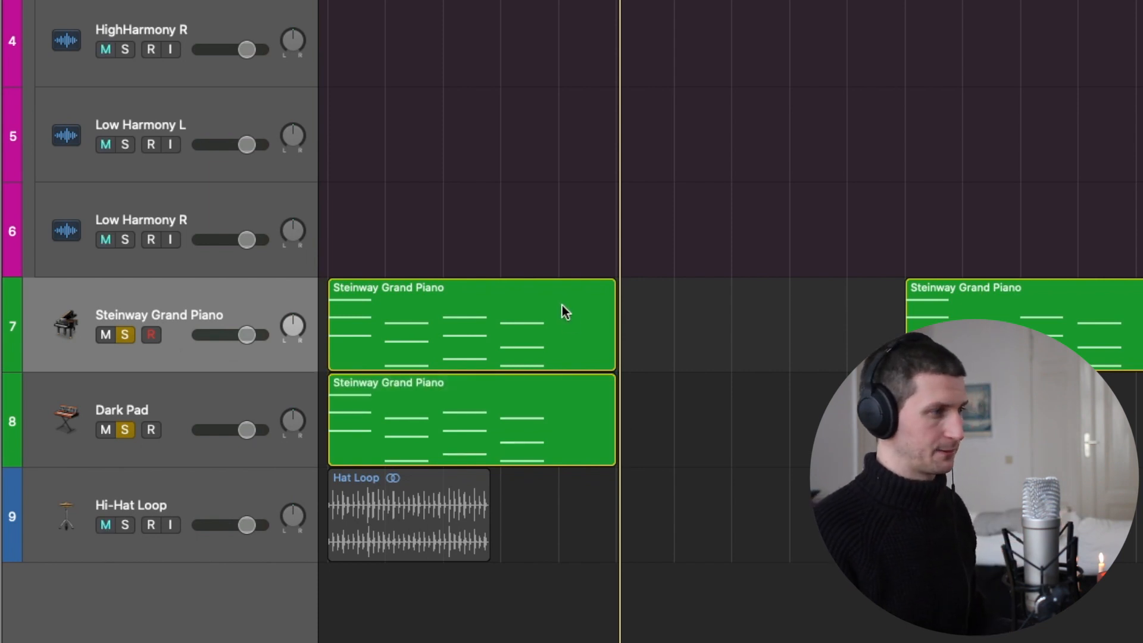
click(577, 446)
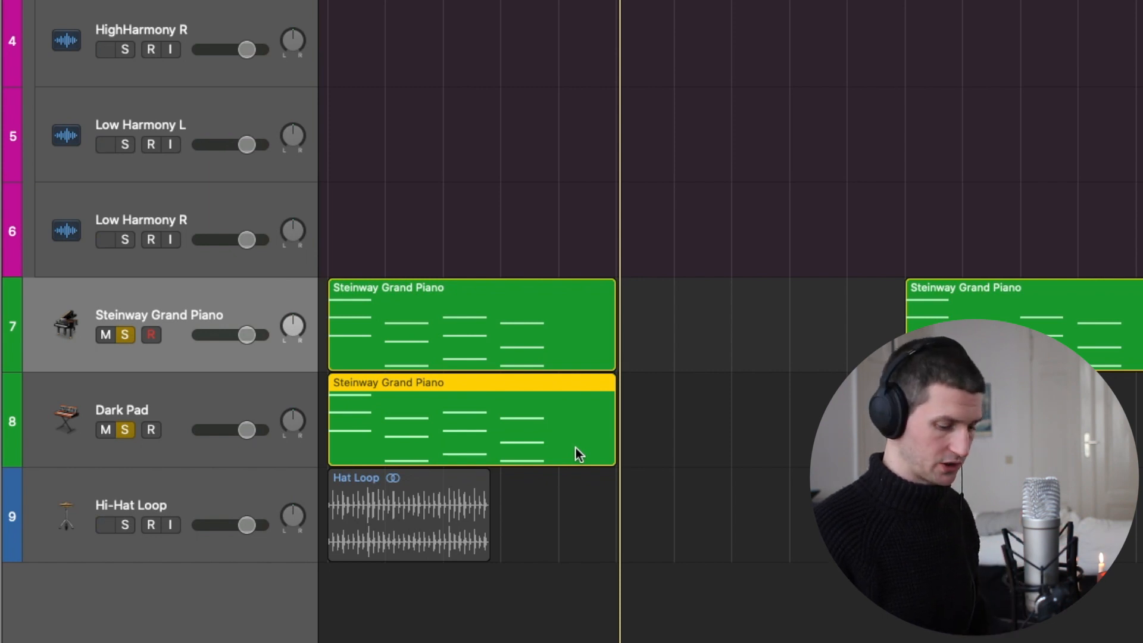
key(alt+shift+Down)
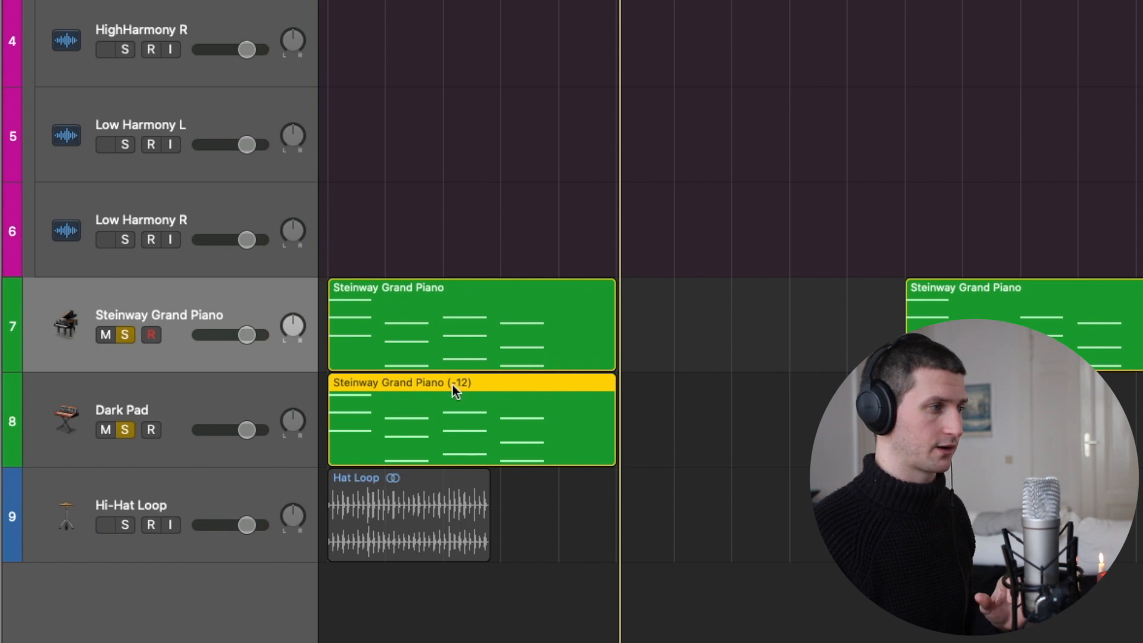
Show the first Steinway Grand Piano region's parameters and set its transposition to 3
click(437, 298)
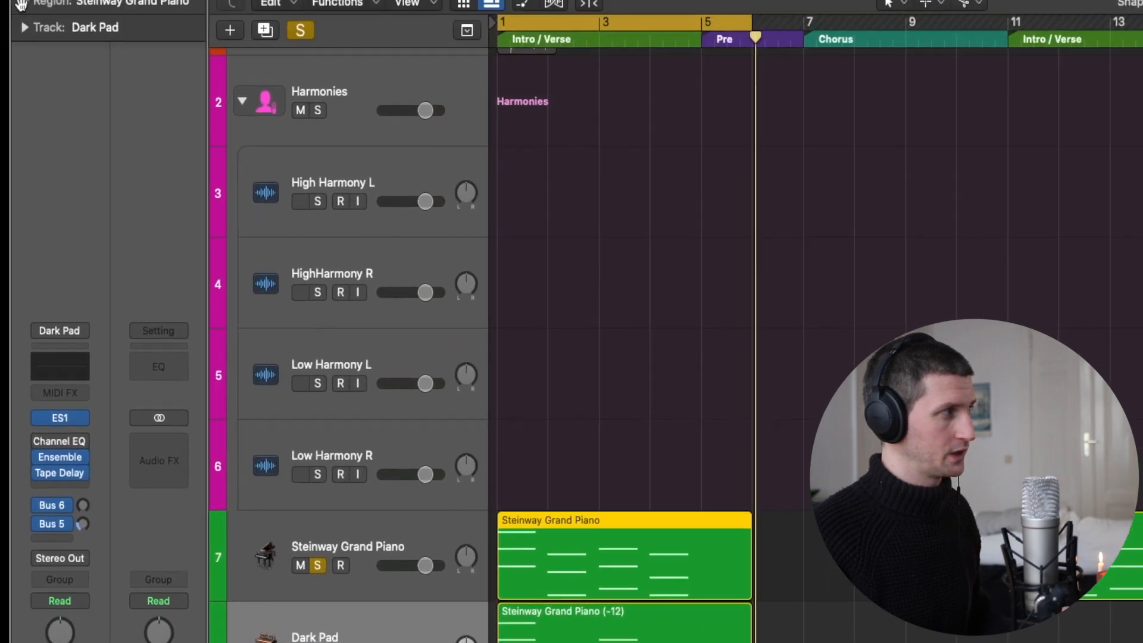
click(21, 5)
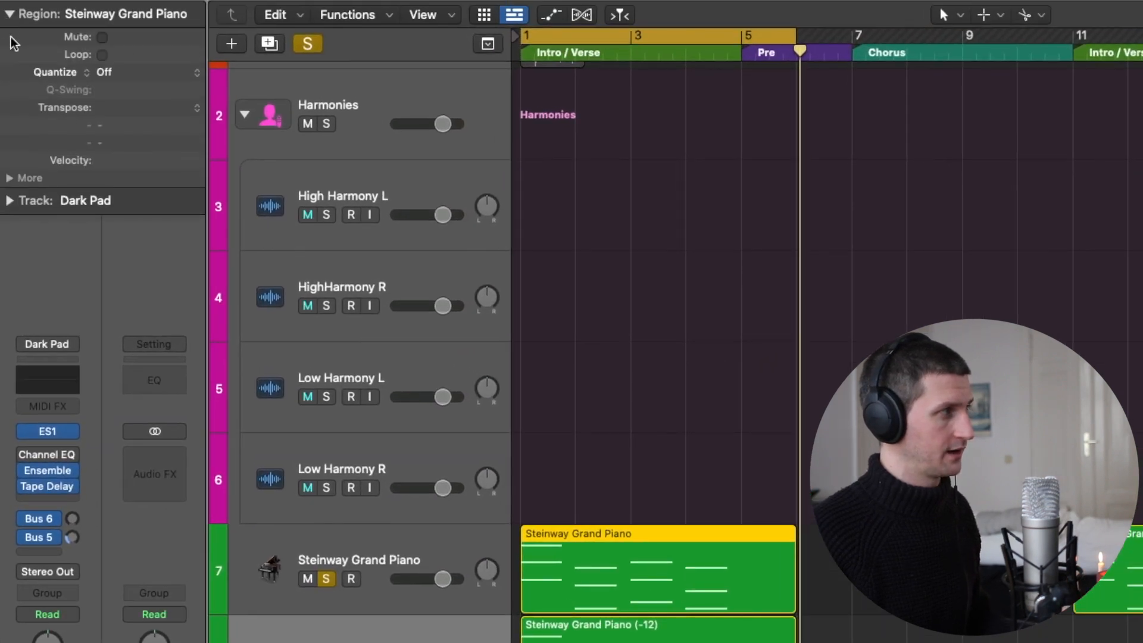
double_click(151, 109)
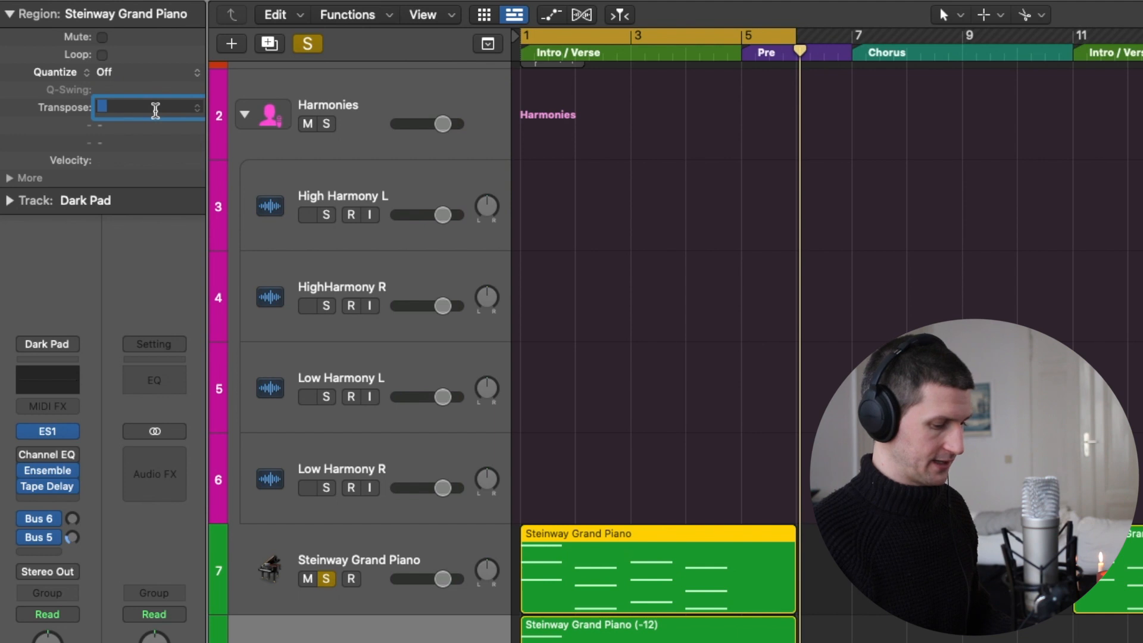
text(3)
key(Return)
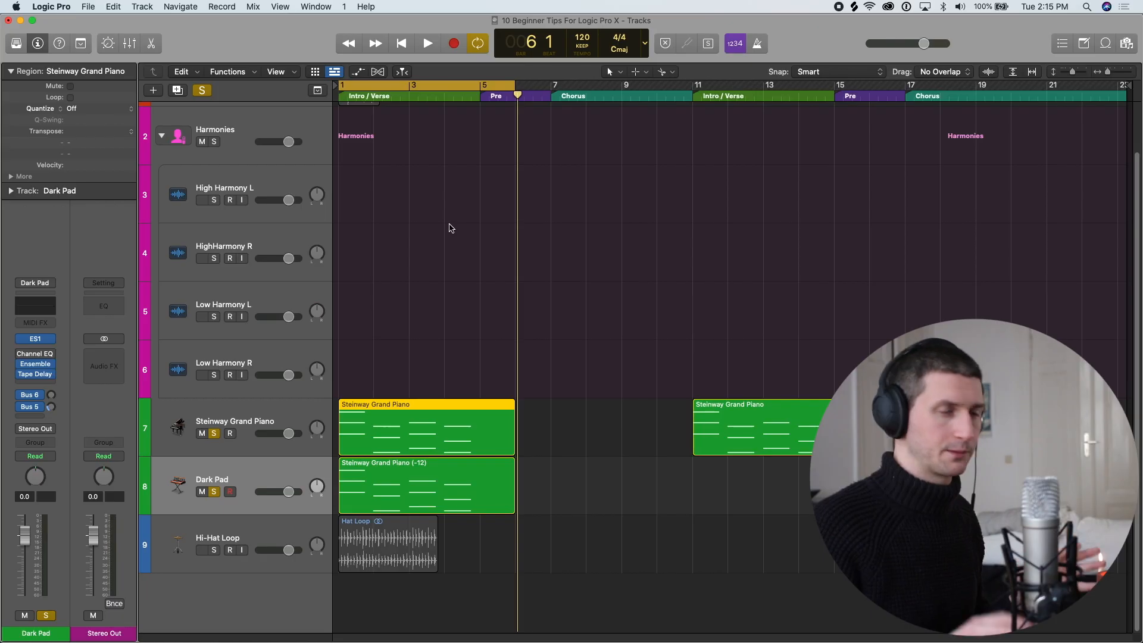
Solo the Hi-Hat Loop track and move it directly below the Lead Vocal track
click(276, 534)
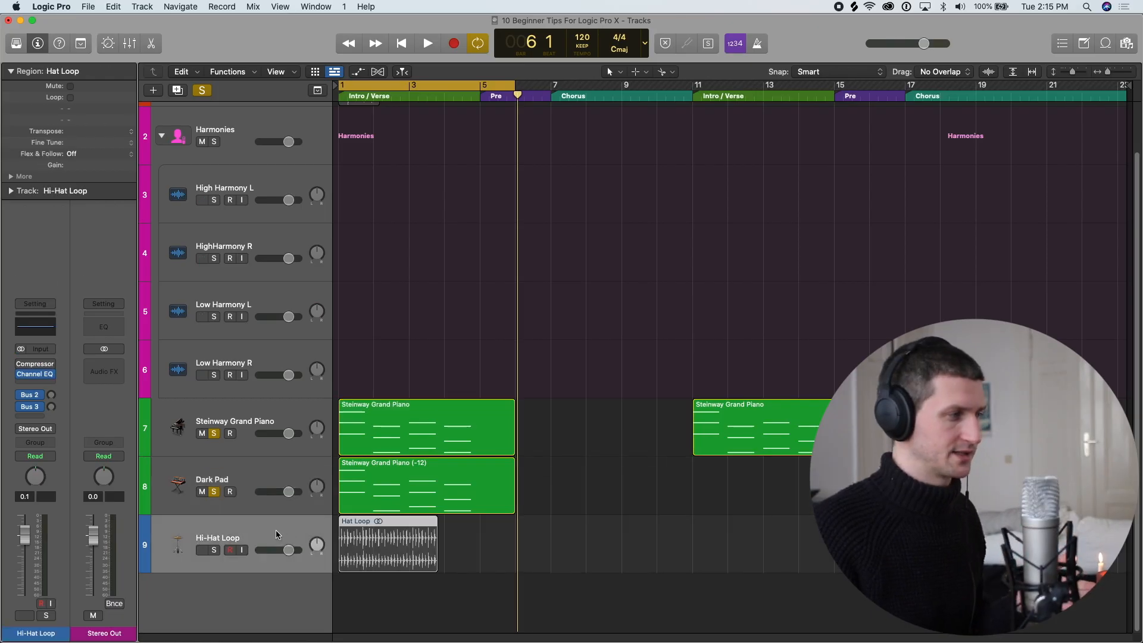
click(214, 551)
drag(284, 526, 316, 179)
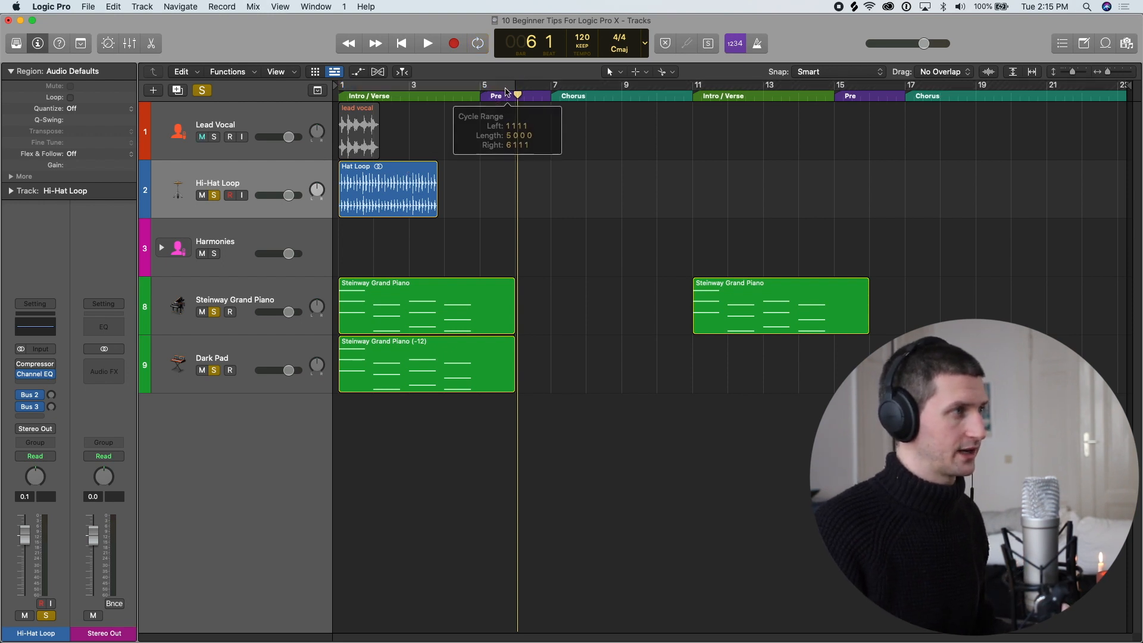
Set the project tempo to 105
click(439, 89)
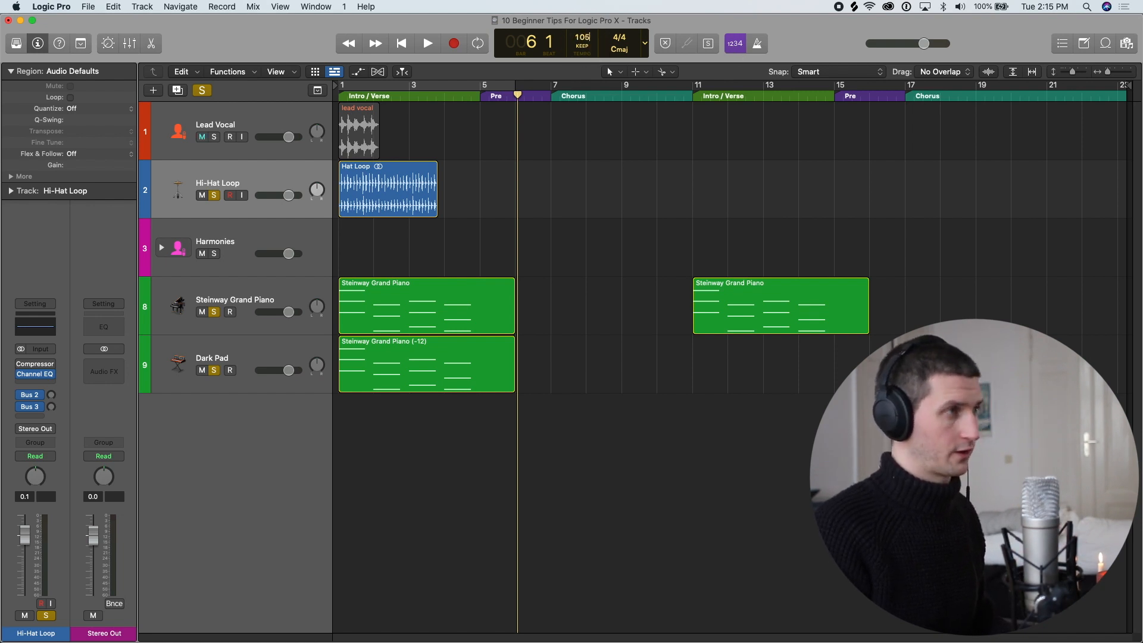
key(Return)
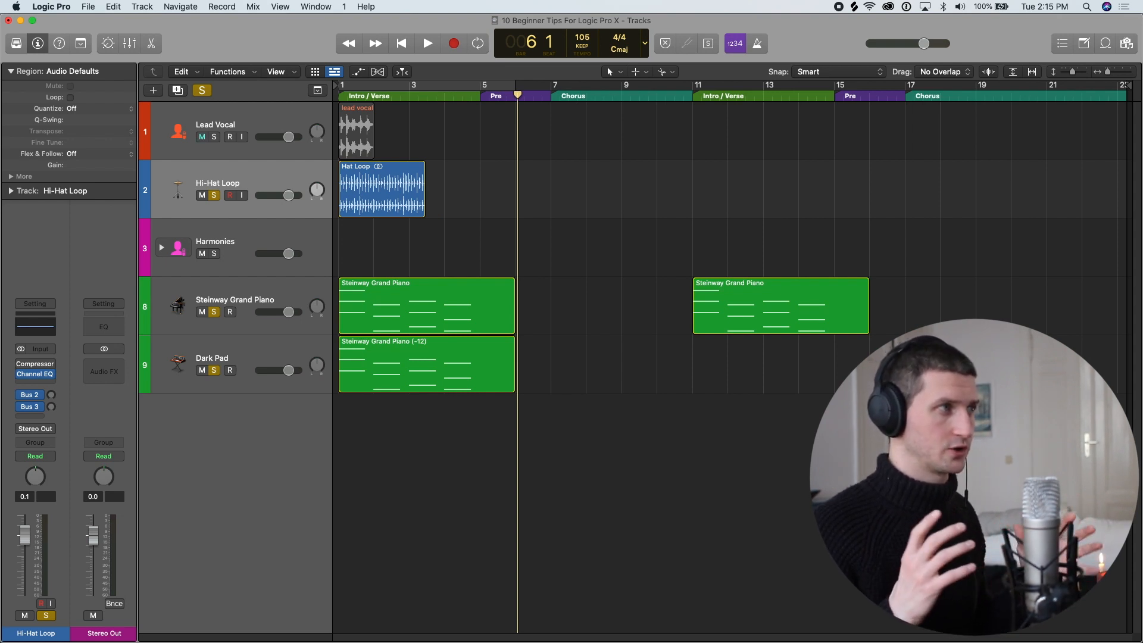
Select the Hat Loop region and set the cycle range over the first Intro / Verse section, bars 1 to 5
key(super+Right)
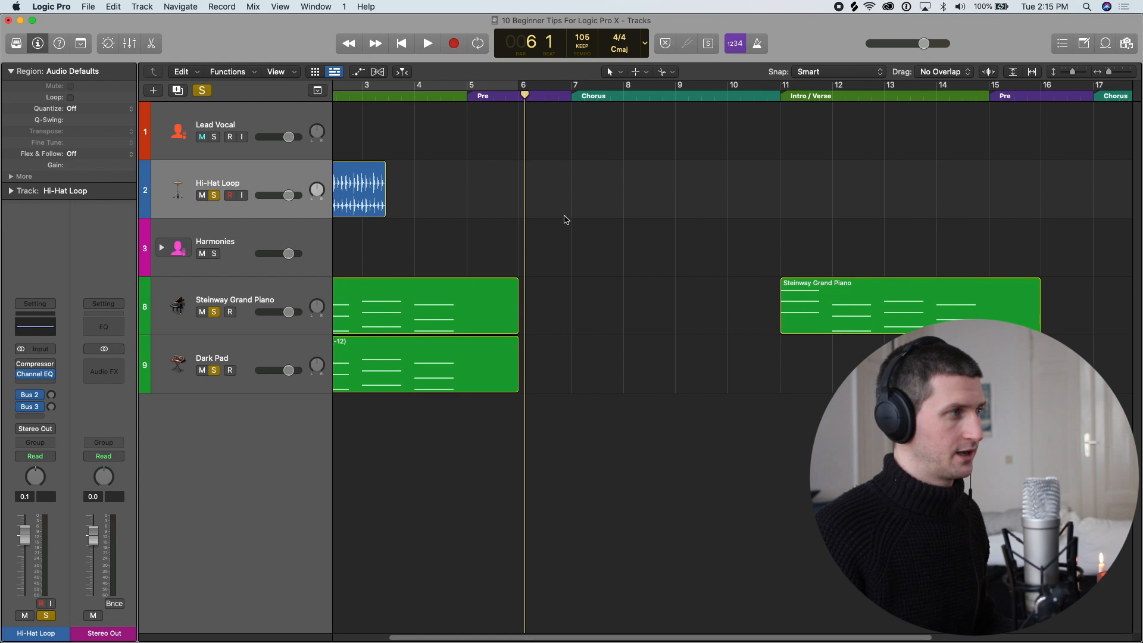
scroll(574, 214, left, 4)
click(454, 192)
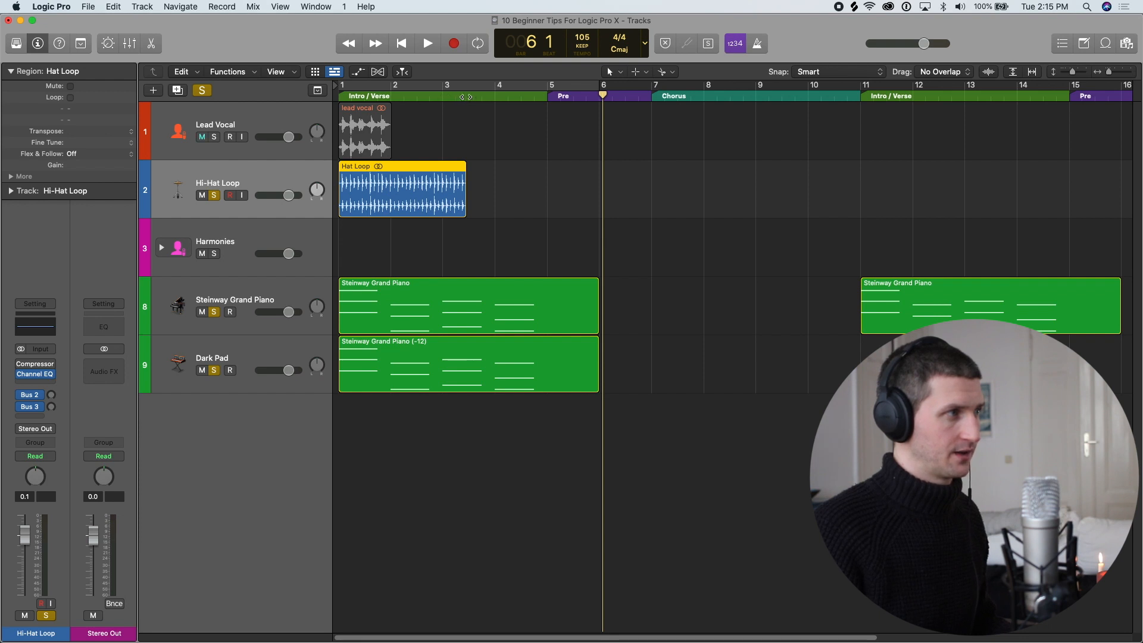
click(493, 95)
drag(494, 92, 341, 86)
drag(491, 86, 447, 135)
click(495, 96)
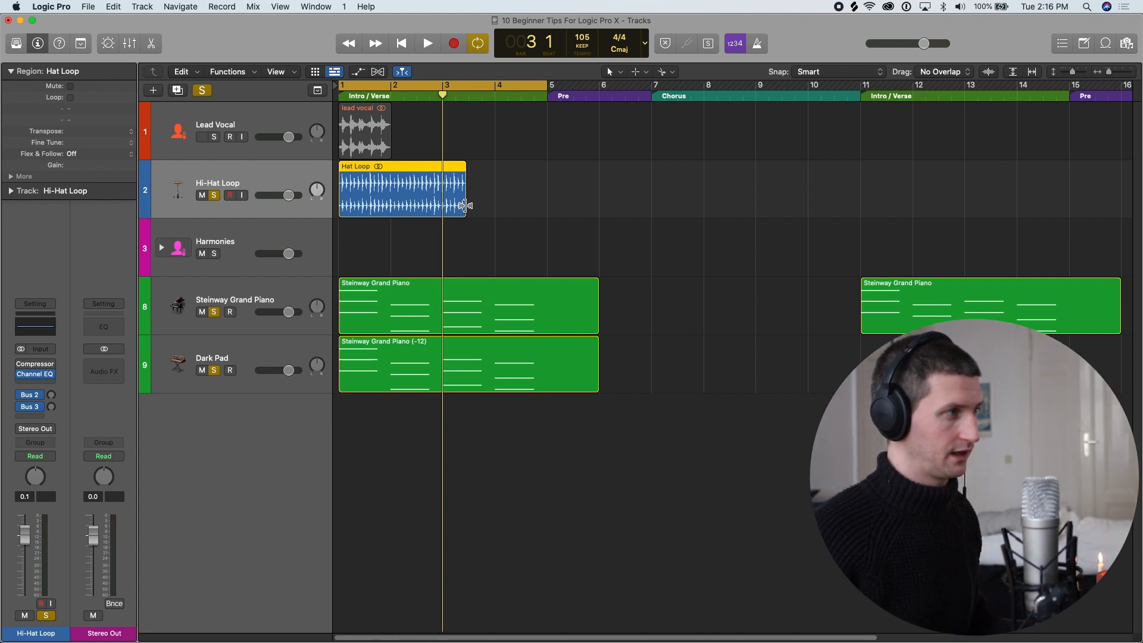
Trim the Hat Loop region to end at bar 3 and loop it up to bar 5
drag(465, 206, 442, 203)
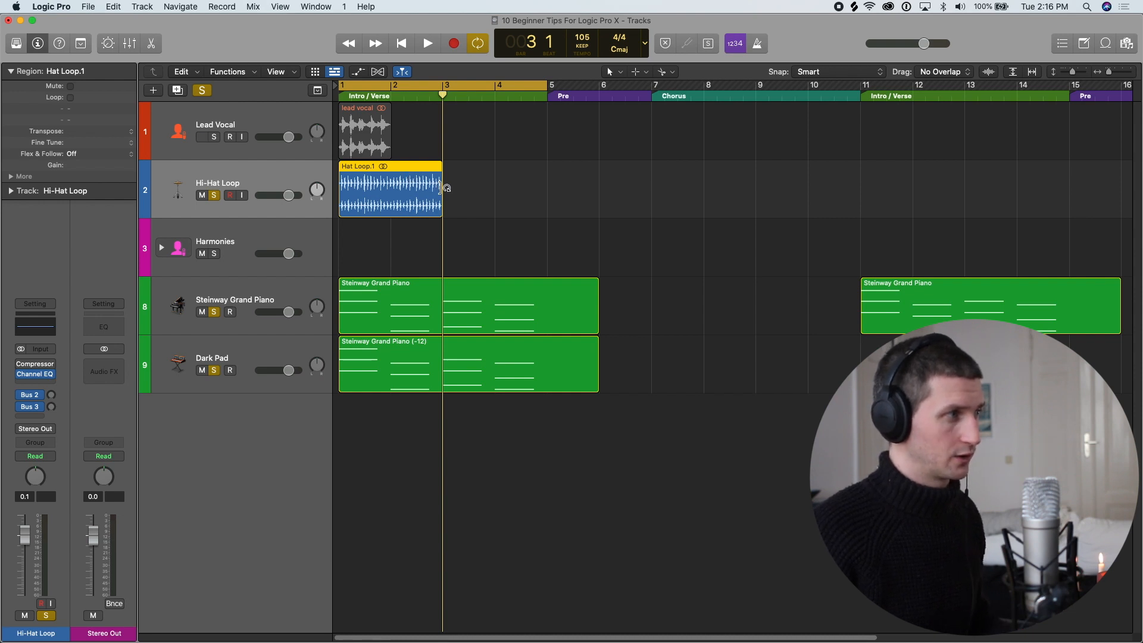
drag(441, 179, 458, 181)
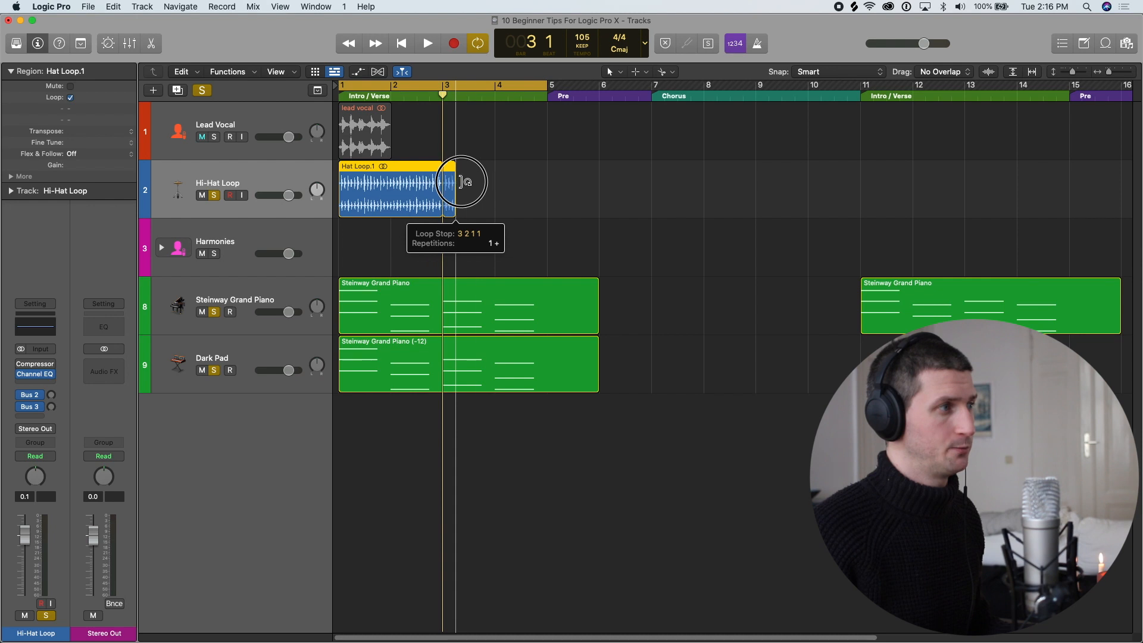
drag(458, 181, 545, 183)
key(space)
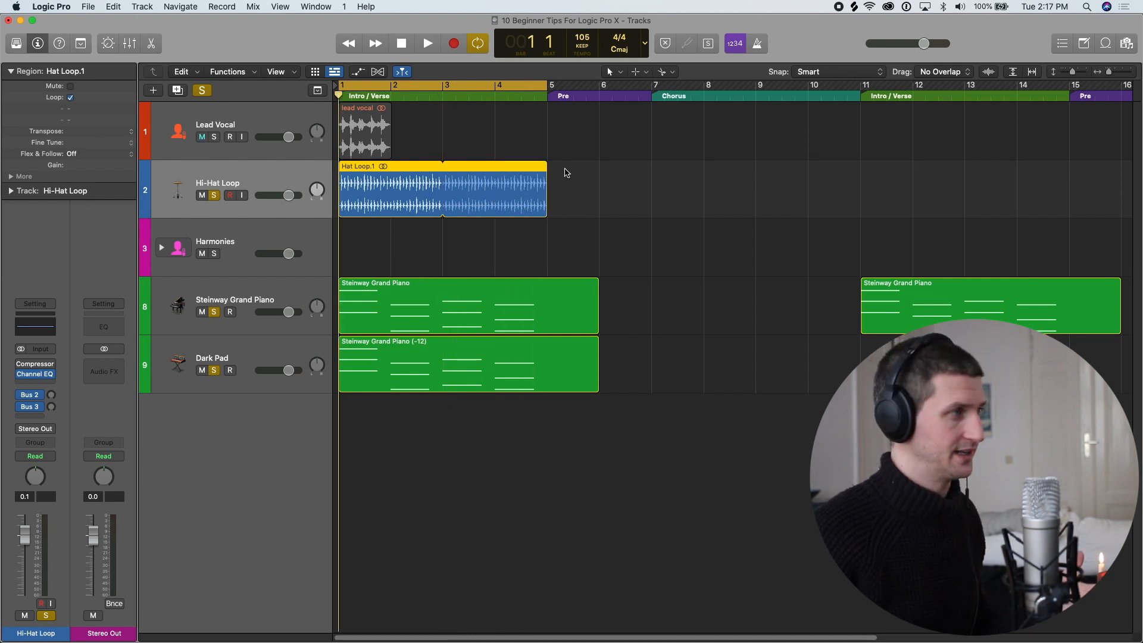
Try a three-bar Hat Loop repeated up to bar 7, and undo the looping and trimming
drag(545, 181, 651, 190)
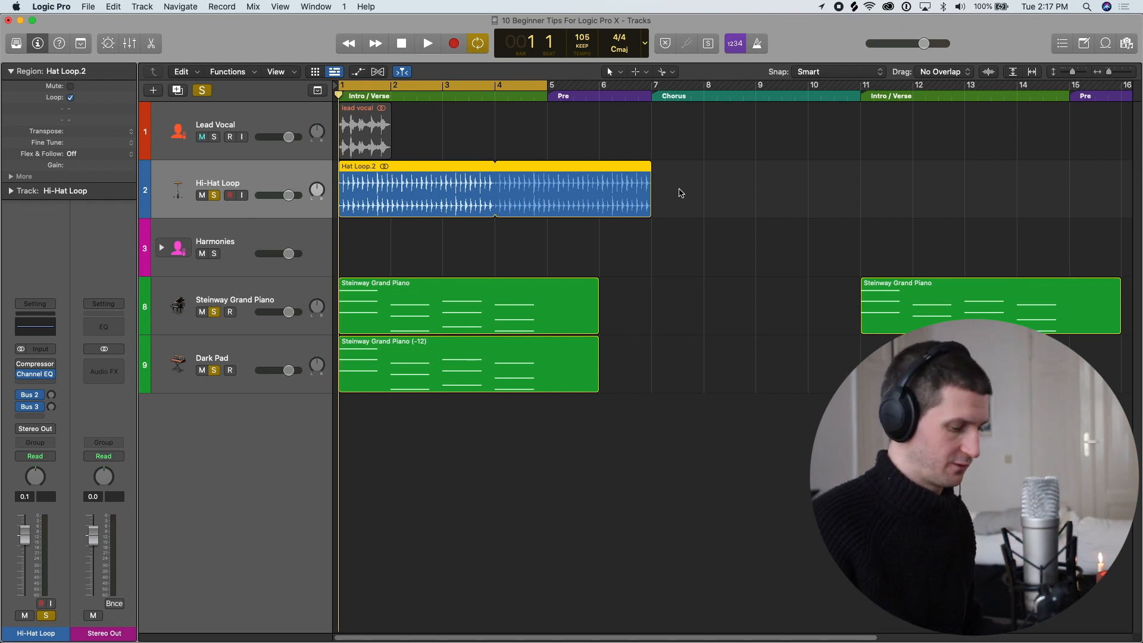
key(super+z)
key(super+z)
Shorten the restored Hat Loop region to two bars, ending at bar 3, and repeat it up to bar 5
drag(463, 208, 443, 210)
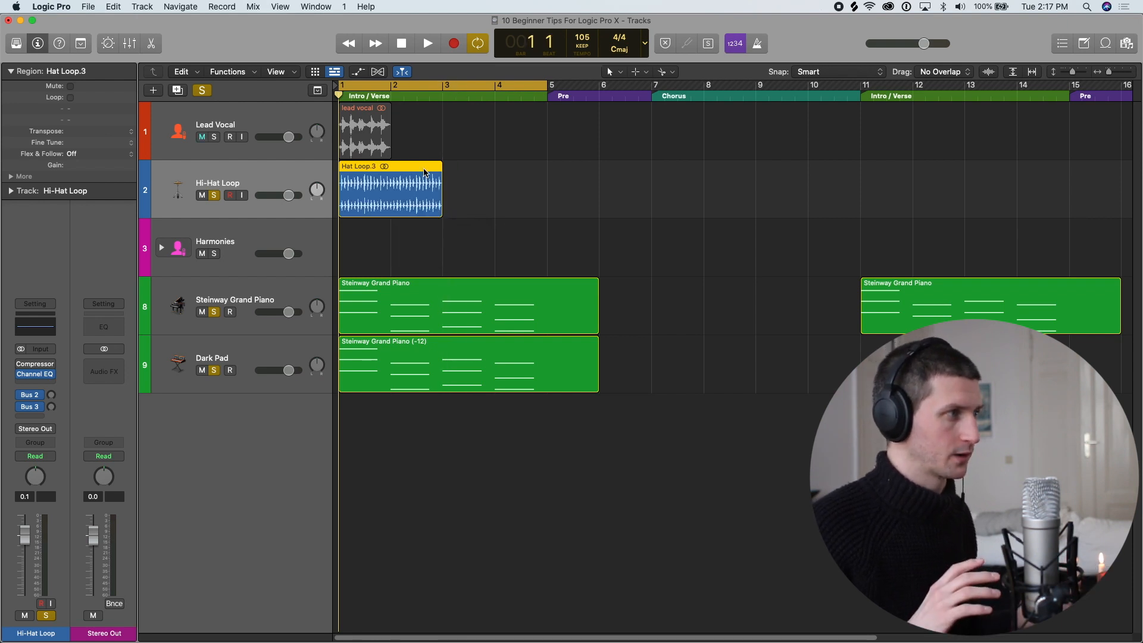
drag(440, 206, 822, 209)
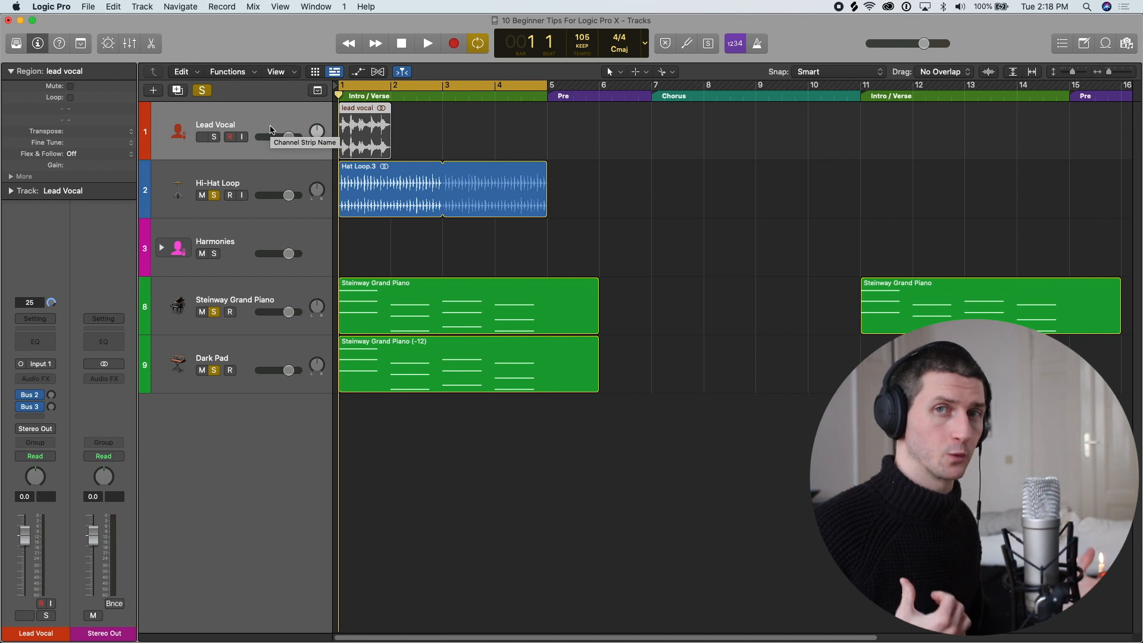
Clear the solo state from all tracks at once
key(ctrl+alt+super+s)
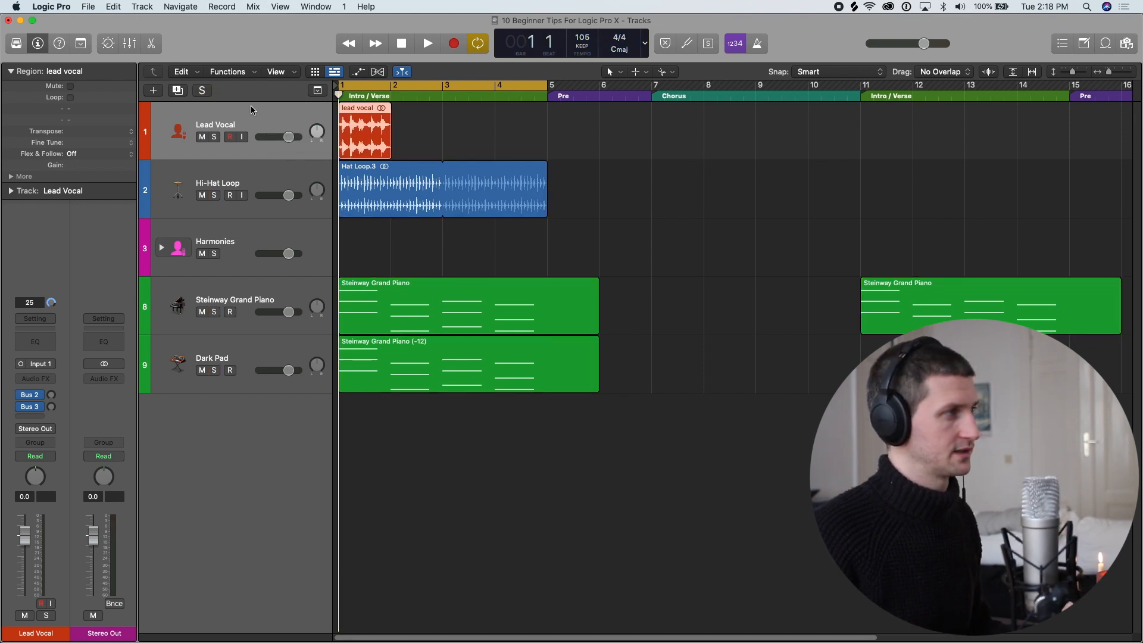
Insert a mono-to-stereo Space Designer reverb on the Lead Vocal track
click(48, 379)
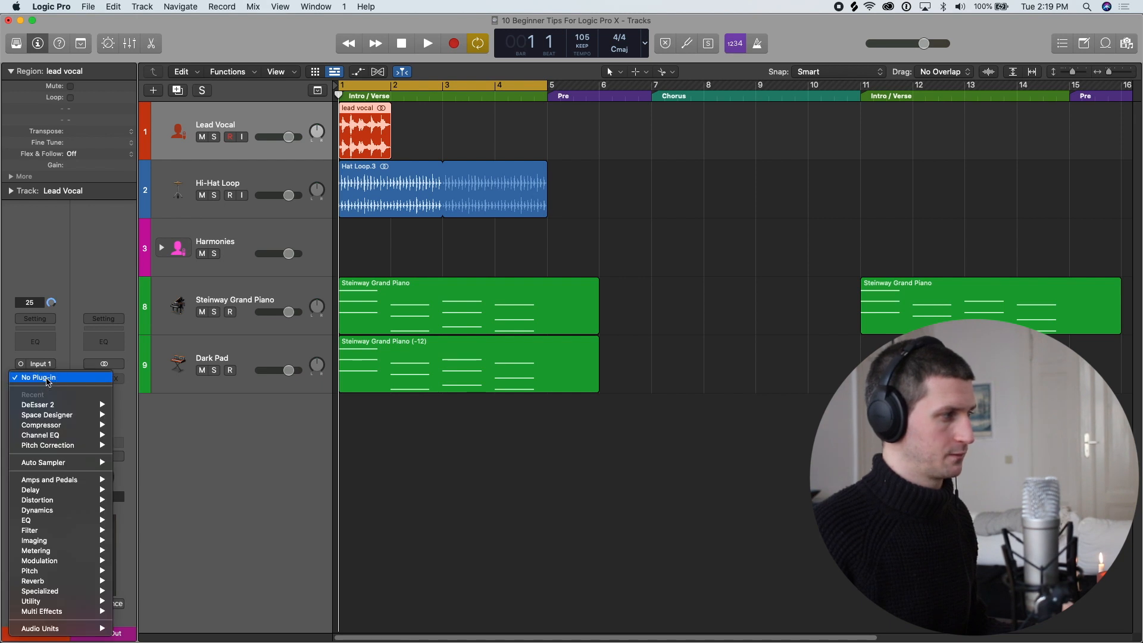
mouse_move(66, 584)
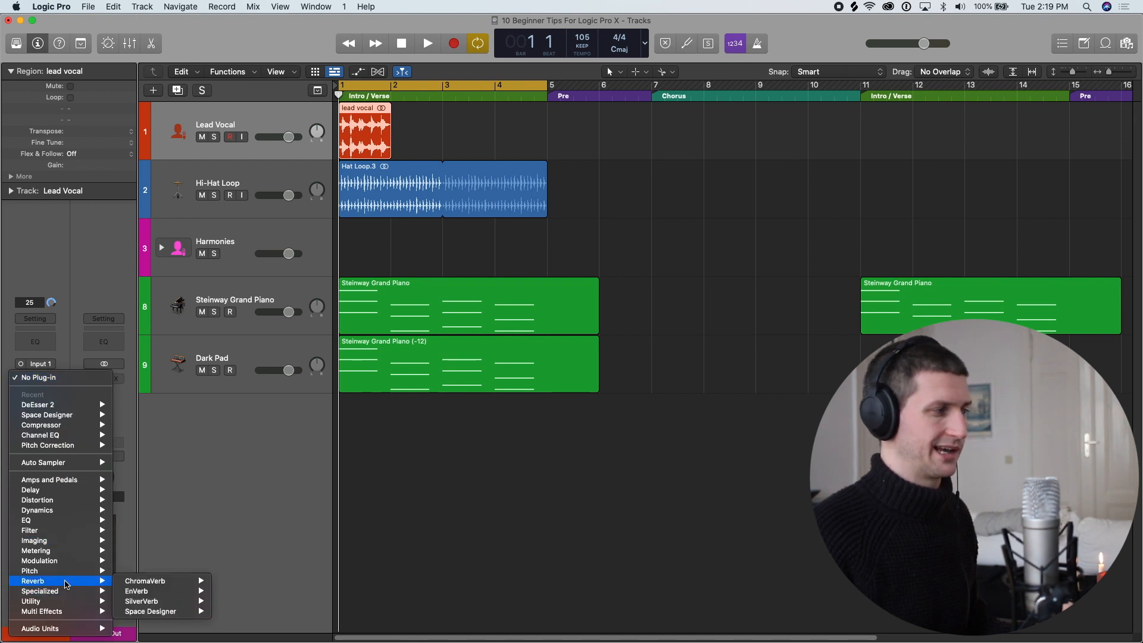
mouse_move(178, 612)
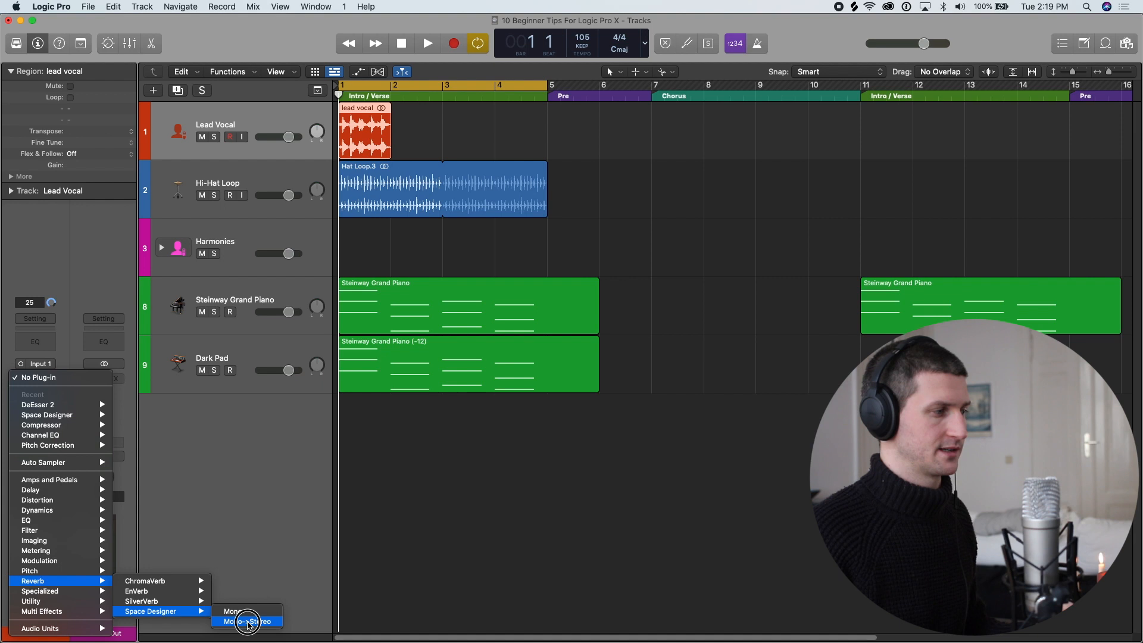
click(248, 623)
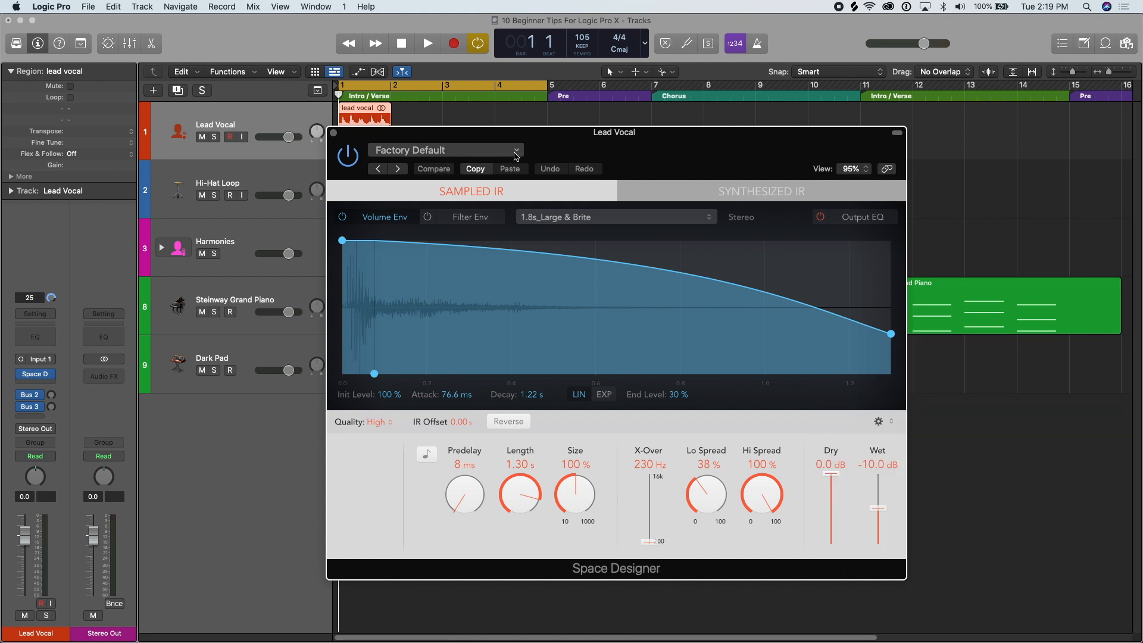
Load the 1.1s Vocal Plate preset from the small-space plate reverbs in Space Designer
click(515, 154)
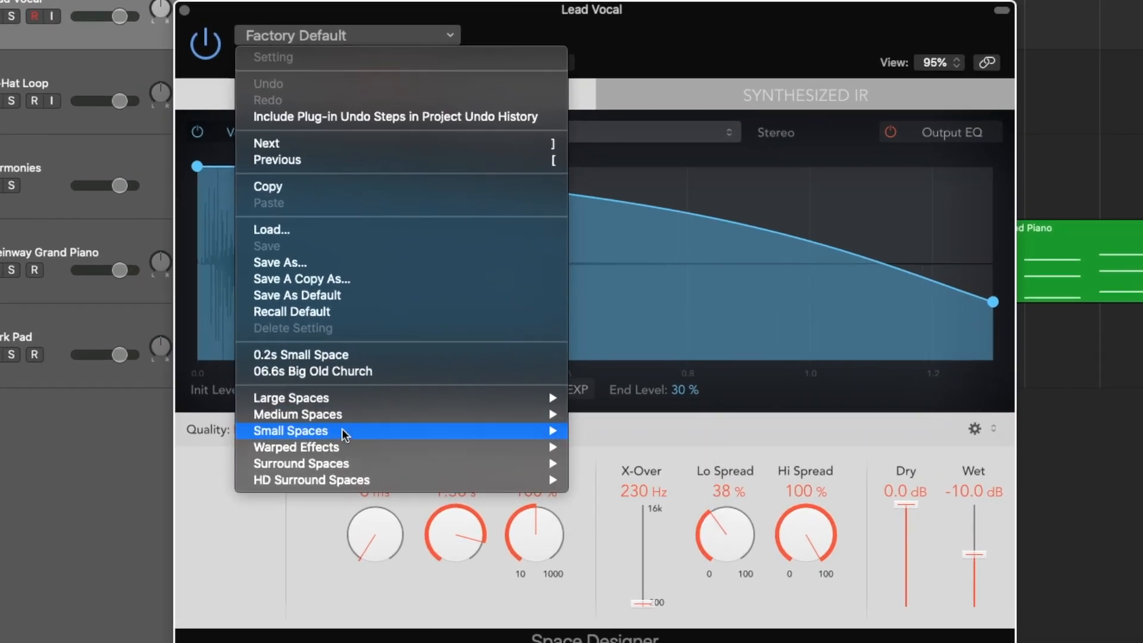
mouse_move(468, 422)
mouse_move(634, 463)
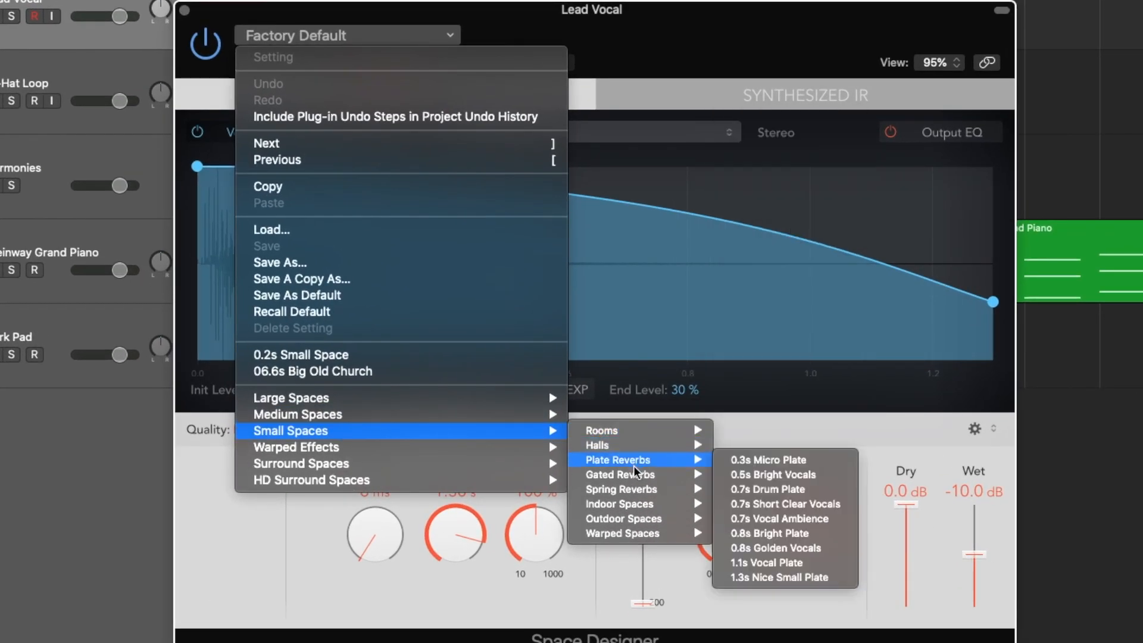
click(791, 563)
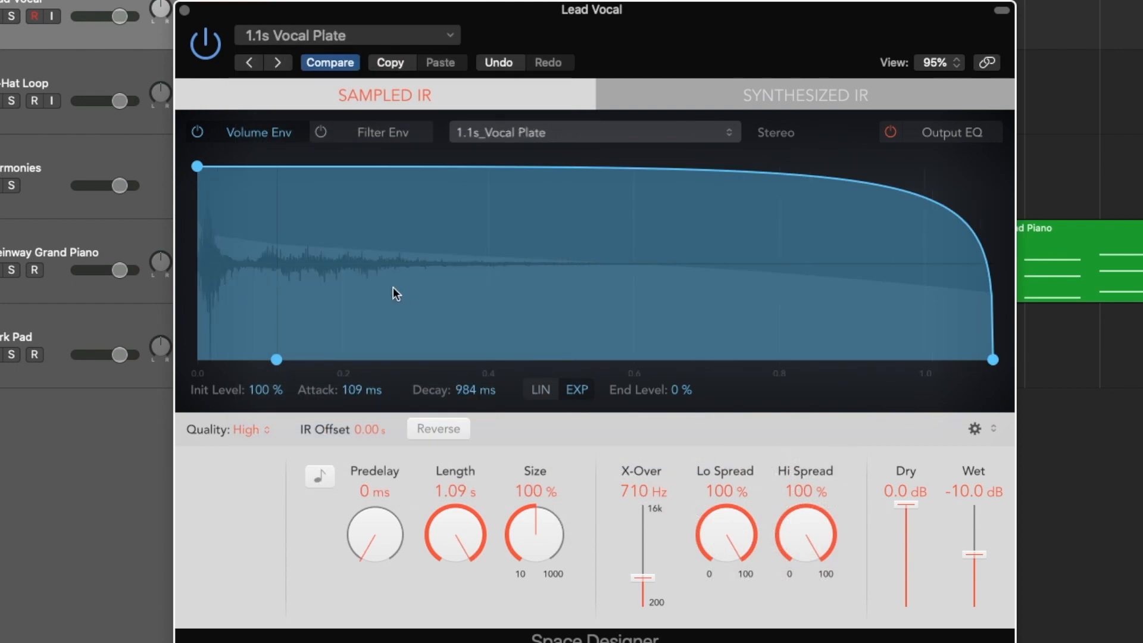
Adjust the reverb to a size of 170%, a predelay of 66 ms and a wet level of -7.2 dB
drag(543, 552, 543, 517)
drag(363, 556, 363, 538)
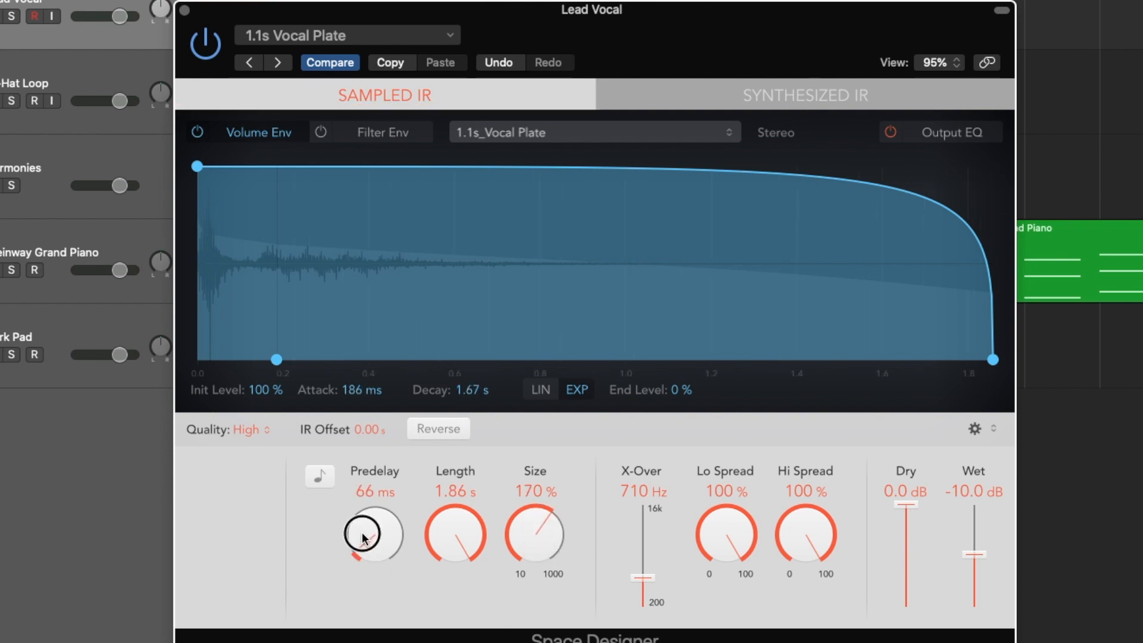
drag(964, 560, 965, 544)
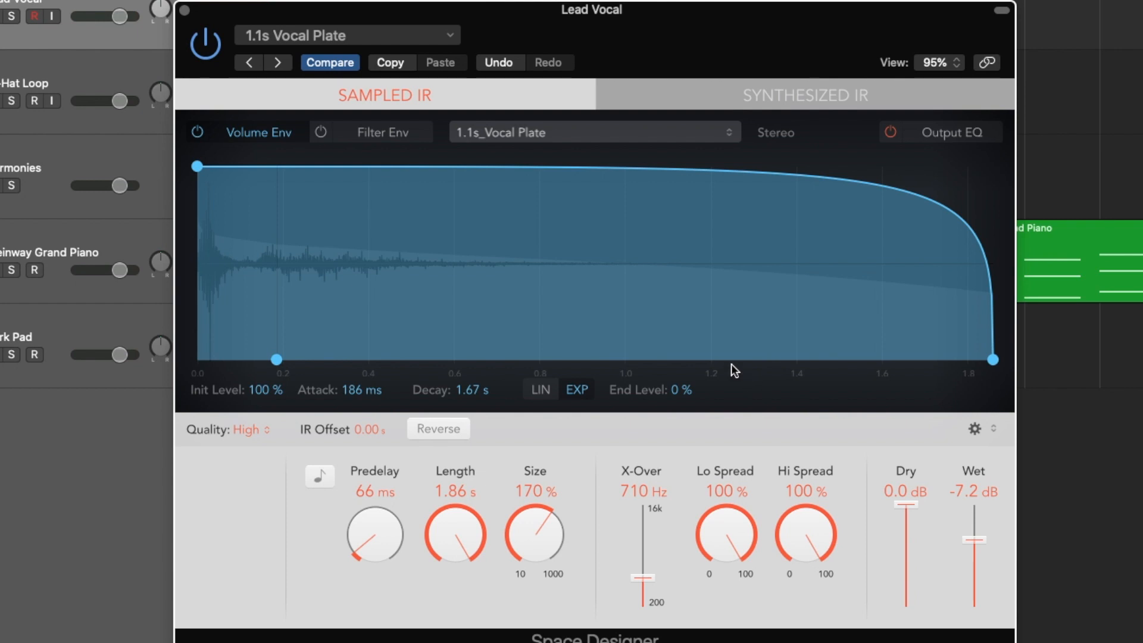
Save the reverb settings as a preset named My Lead Vocal Verb and close the plug-in window
click(437, 39)
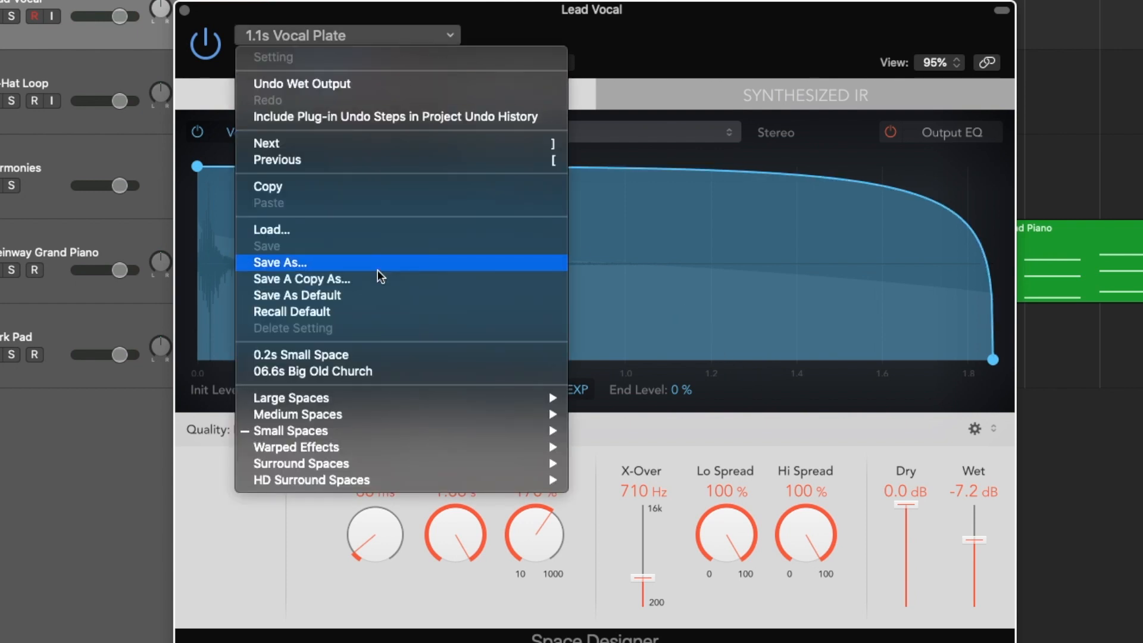
click(377, 265)
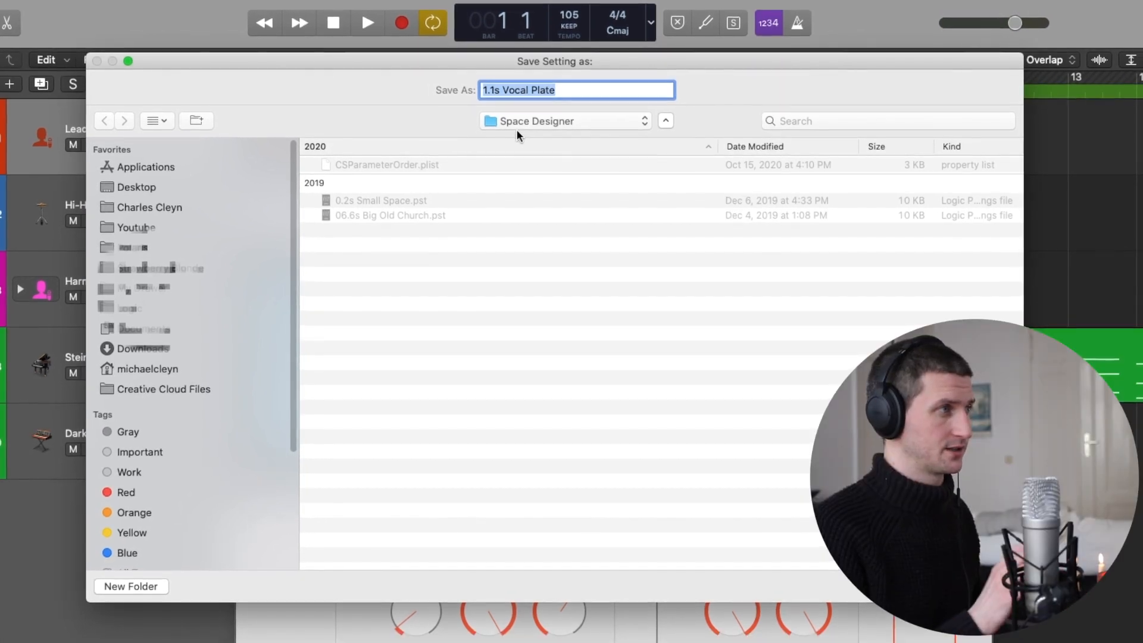
text(My Lead)
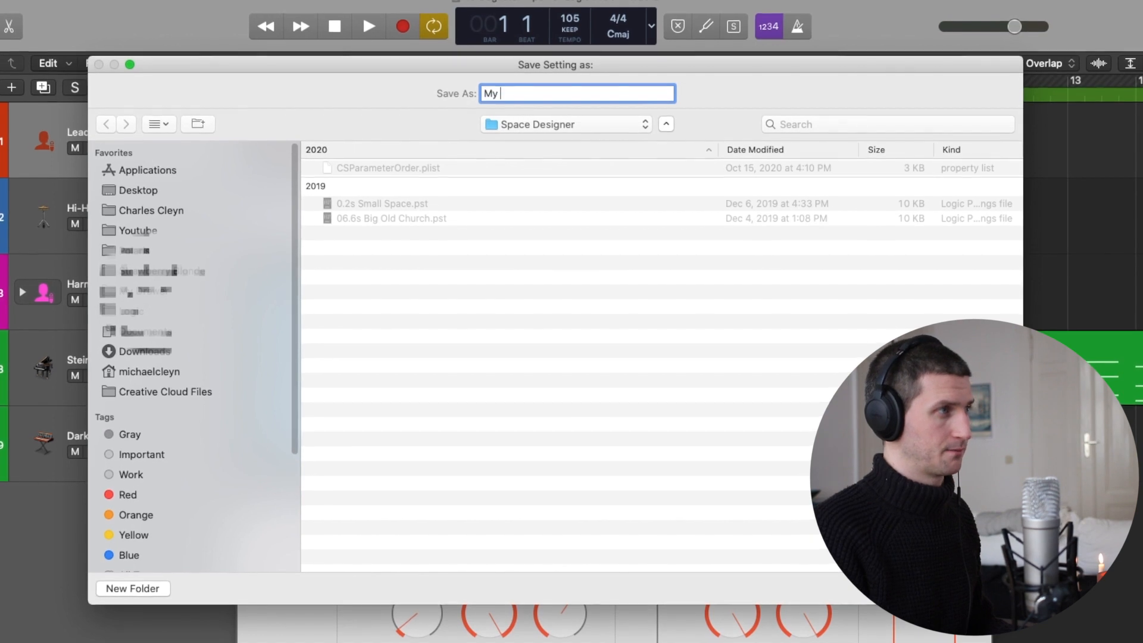
text( VOcal)
key(BackSpace)
key(BackSpace)
key(BackSpace)
key(BackSpace)
text(ocal V)
text(erb)
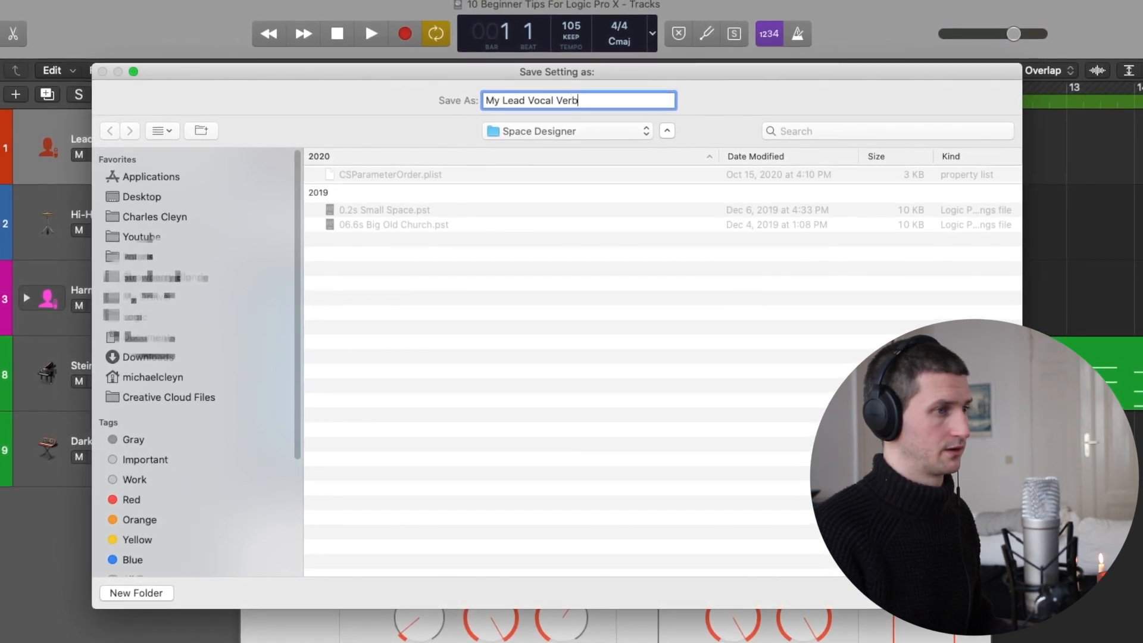
key(Return)
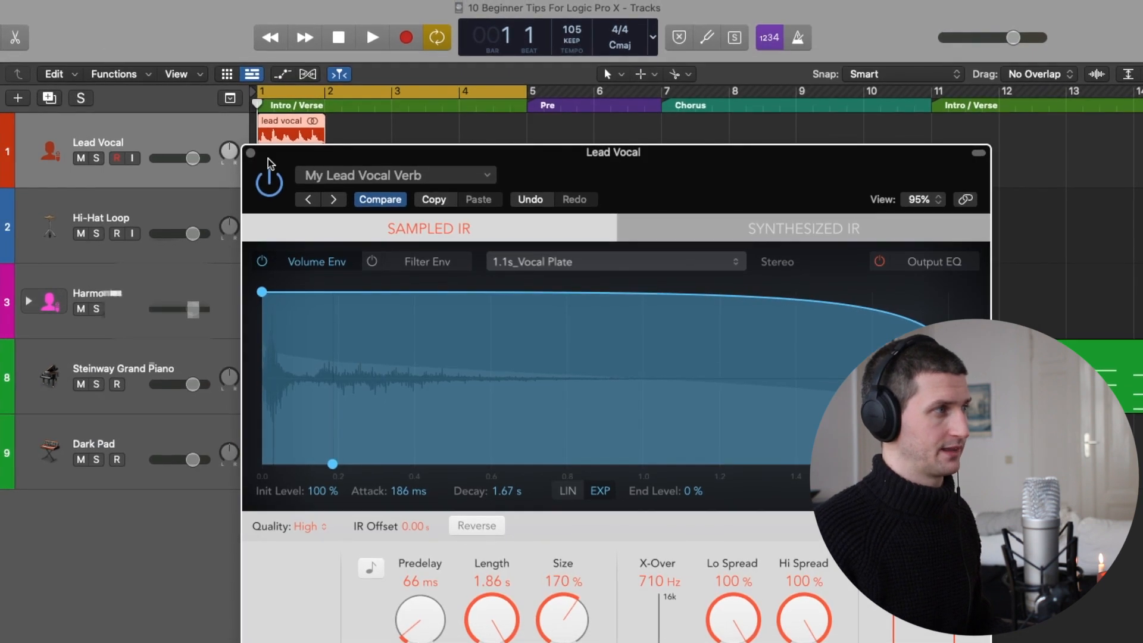
click(250, 151)
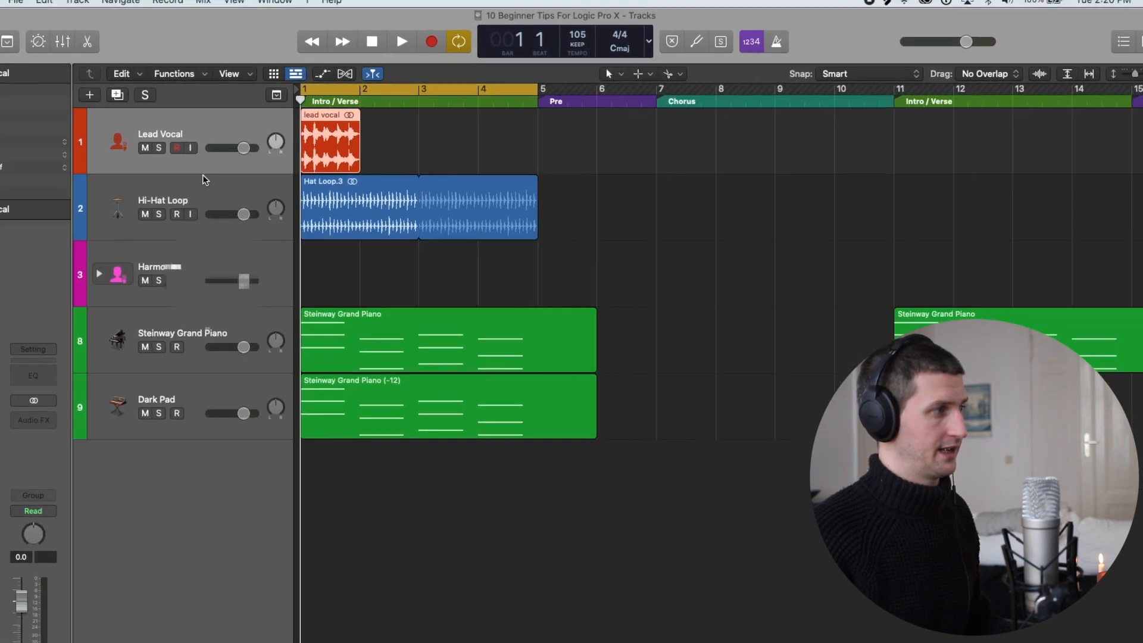
Create a new audio track below the Lead Vocal track
click(139, 6)
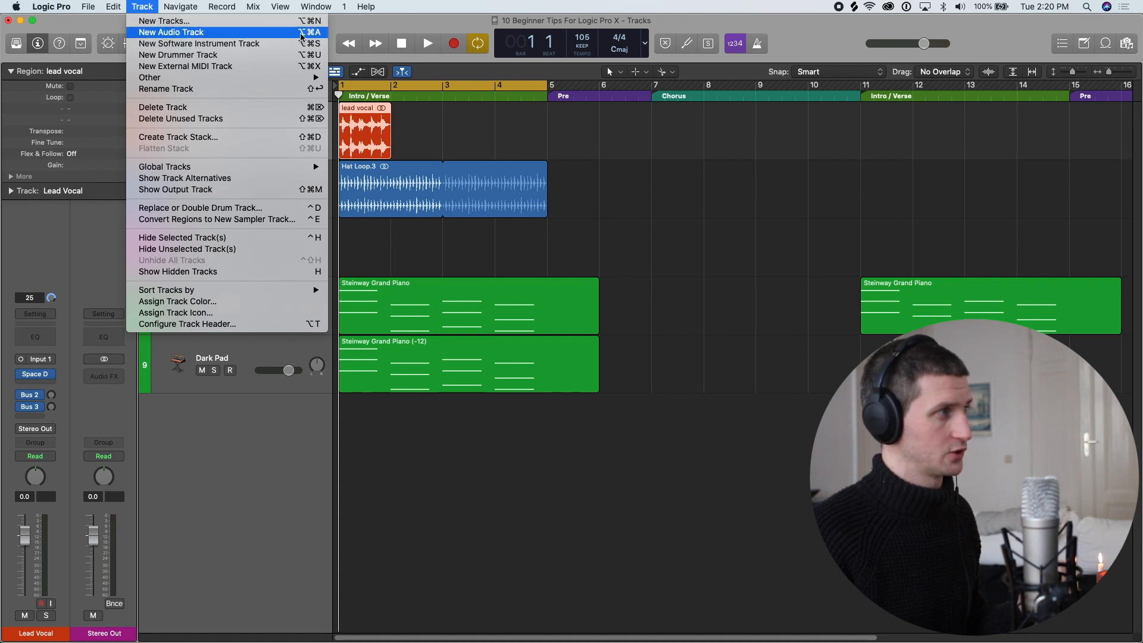
click(336, 27)
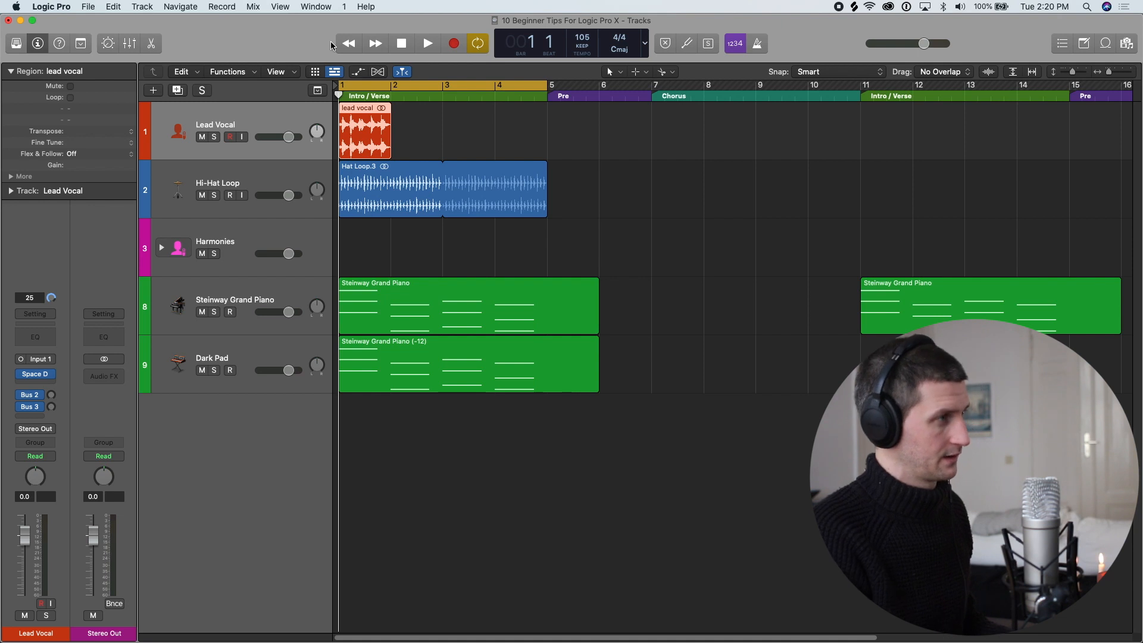
key(alt+super+a)
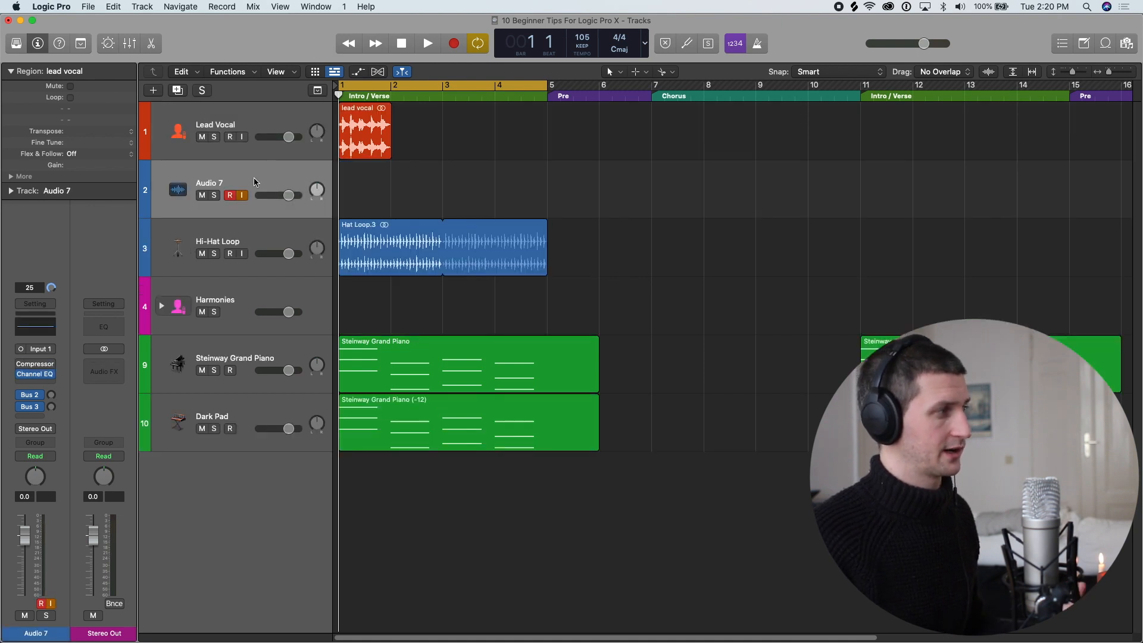
Insert a mono-to-stereo Space Designer on the new audio track after its Channel EQ
click(53, 373)
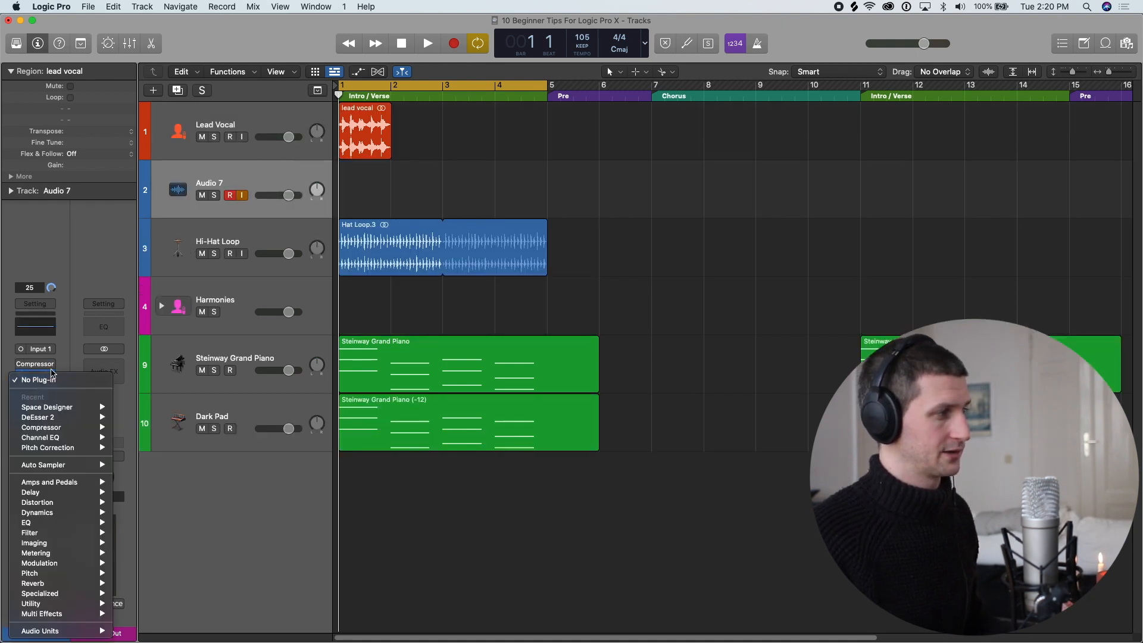
mouse_move(62, 409)
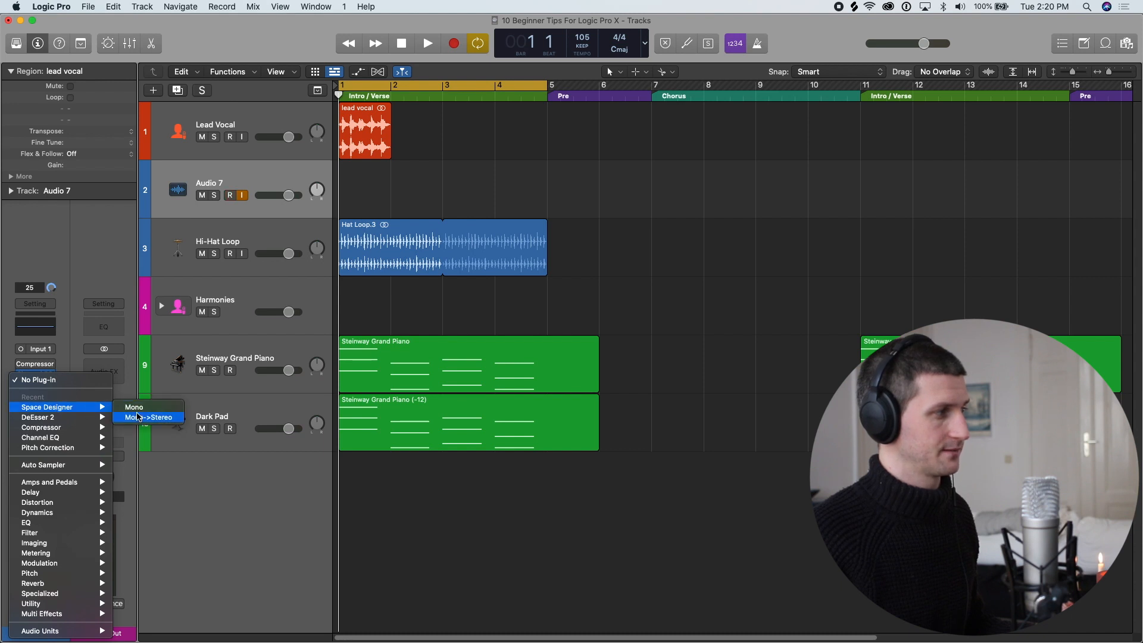
click(141, 418)
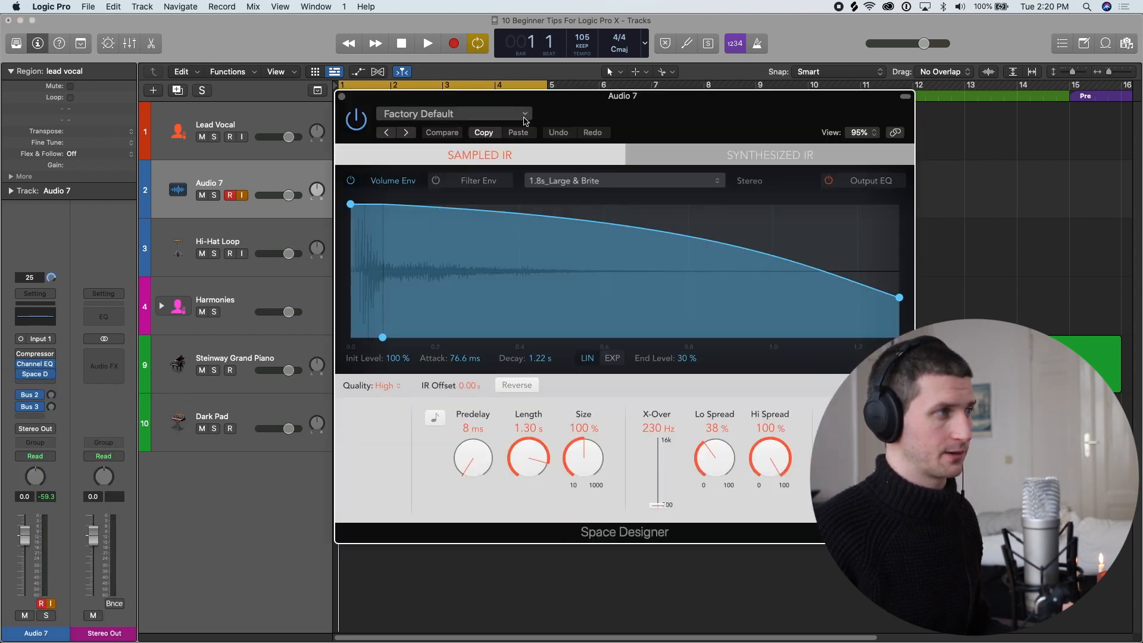
Load the saved My Lead Vocal Verb preset into the new track's Space Designer
click(524, 115)
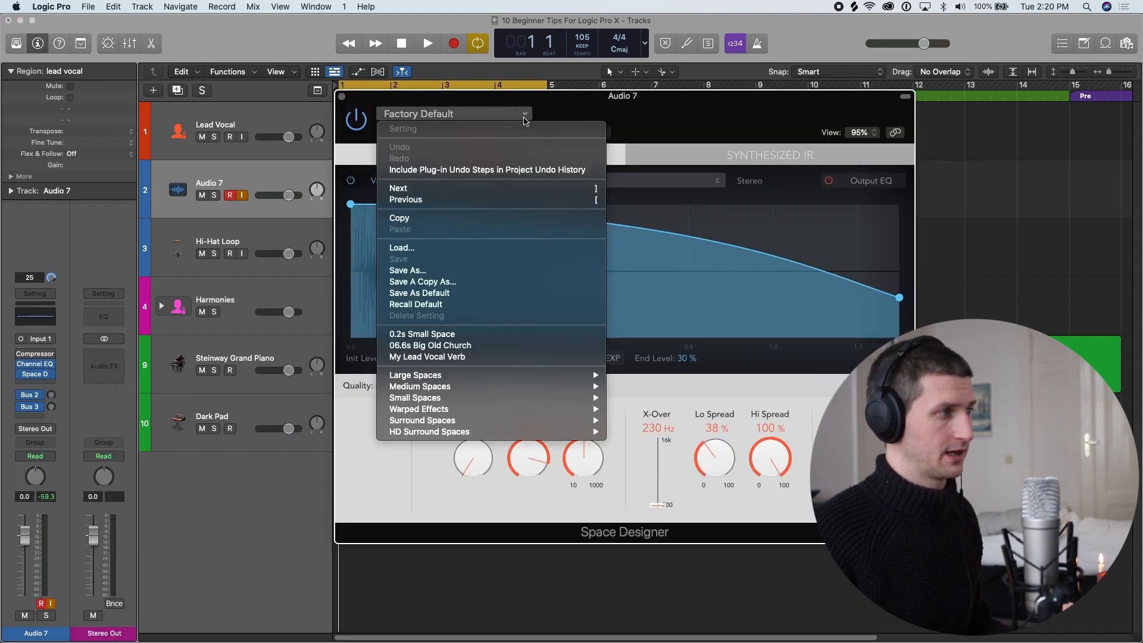
click(416, 357)
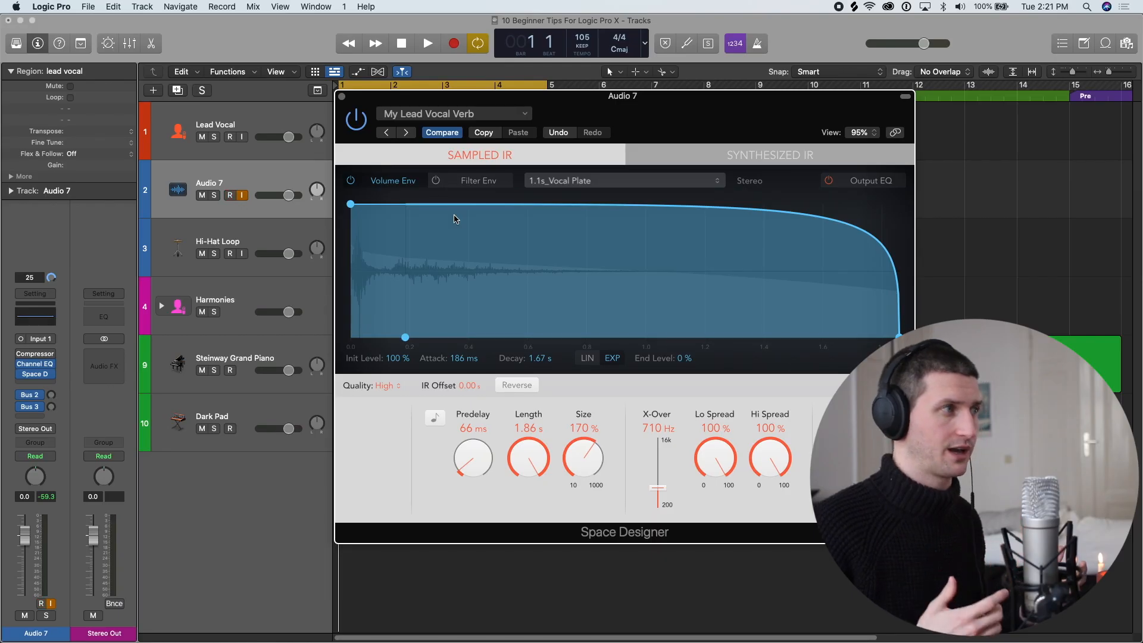
click(525, 114)
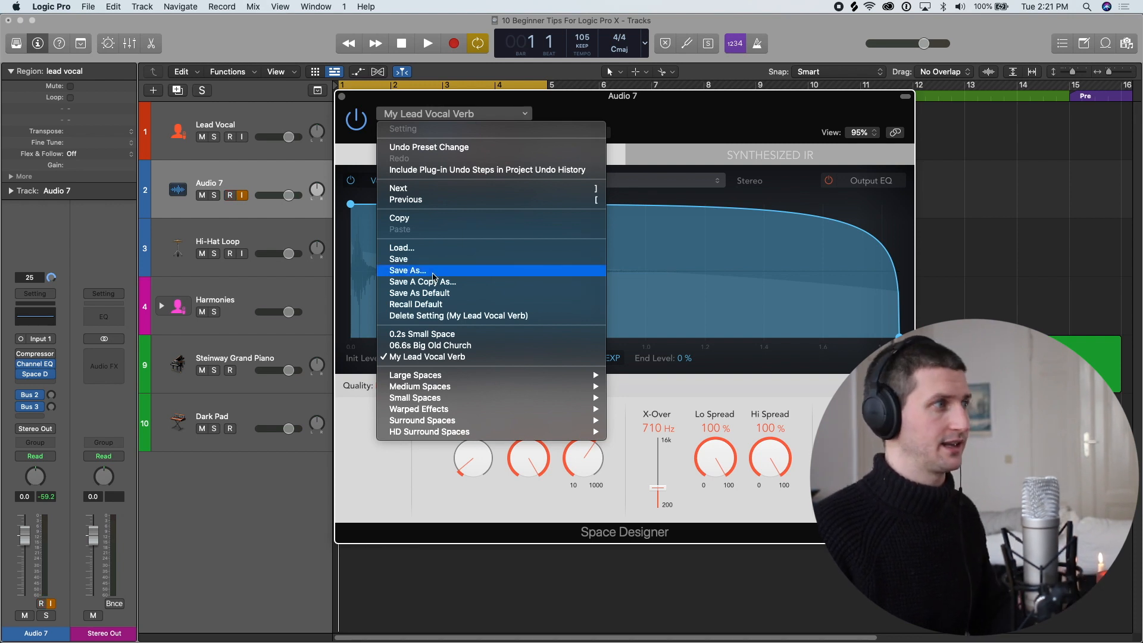
click(516, 116)
click(517, 116)
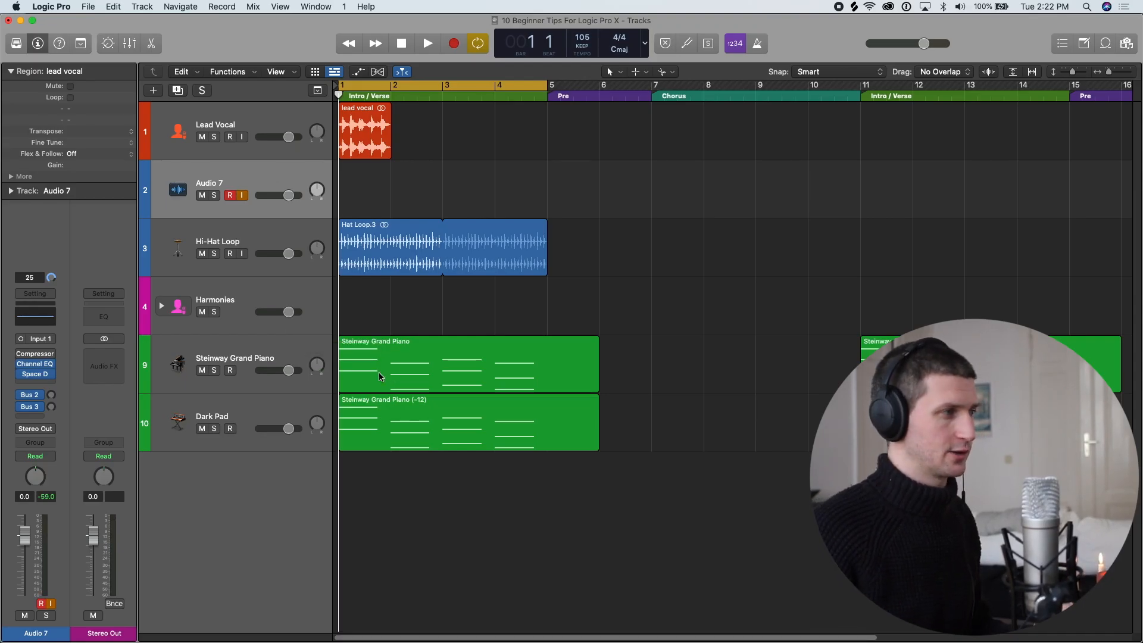
Open the first Steinway Grand Piano region in the Piano Roll and lengthen the top note of bar 1 to the start of bar 2
double_click(430, 361)
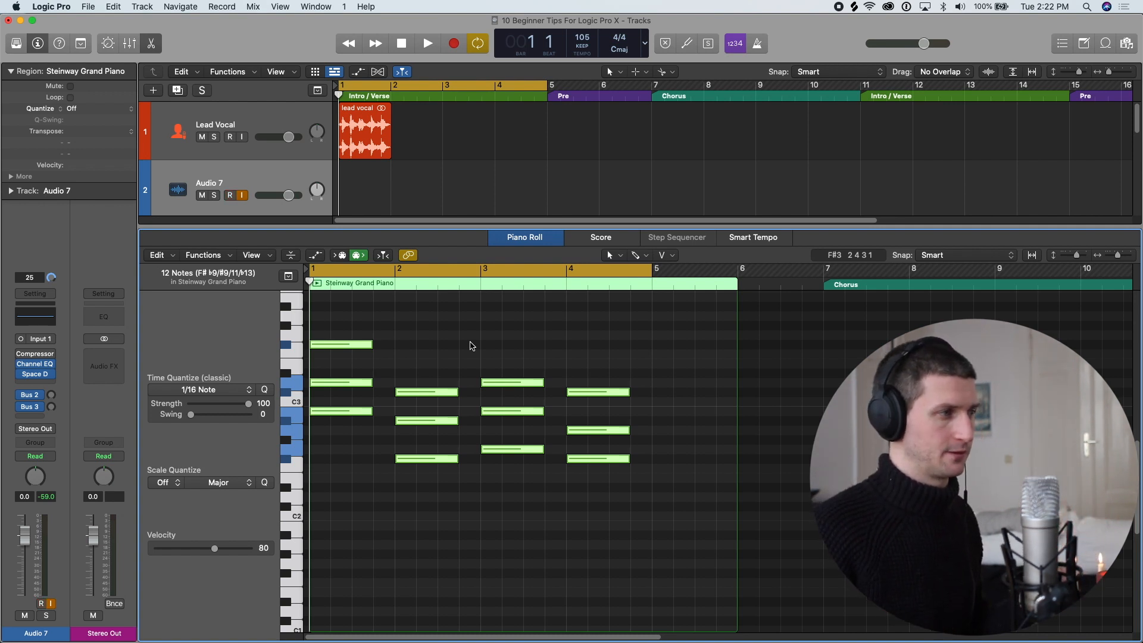
click(642, 547)
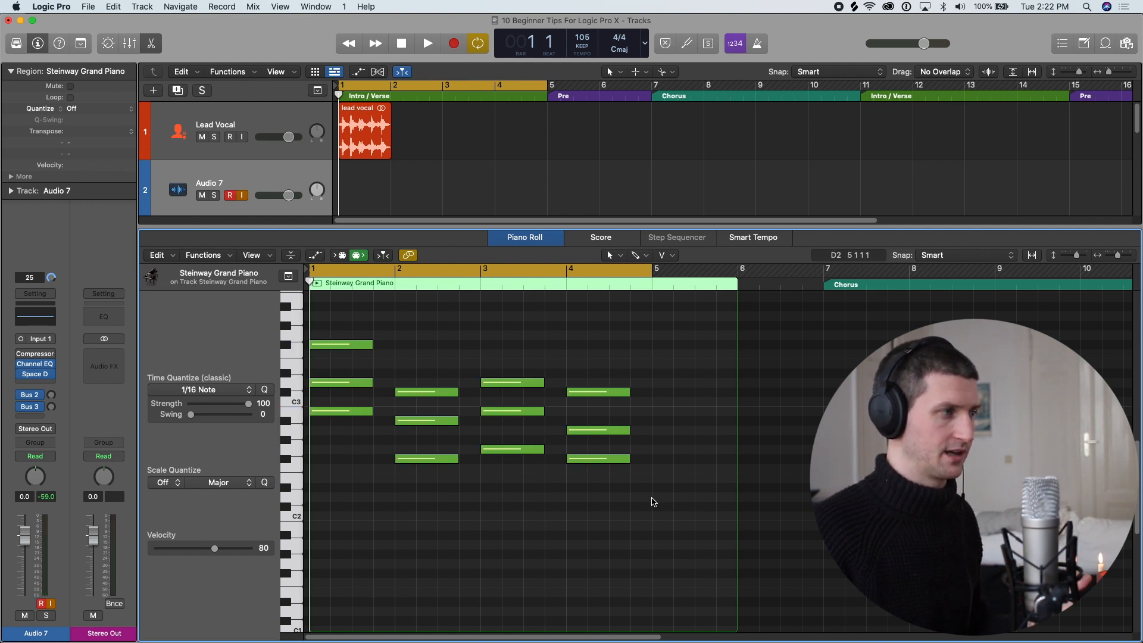
drag(371, 346, 391, 348)
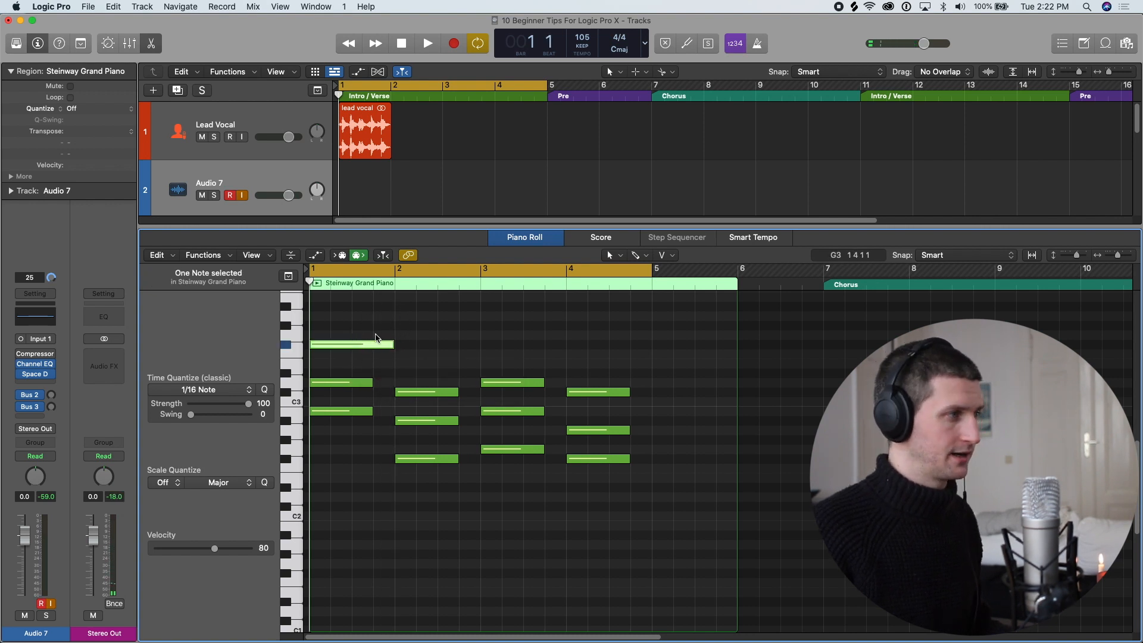
click(456, 355)
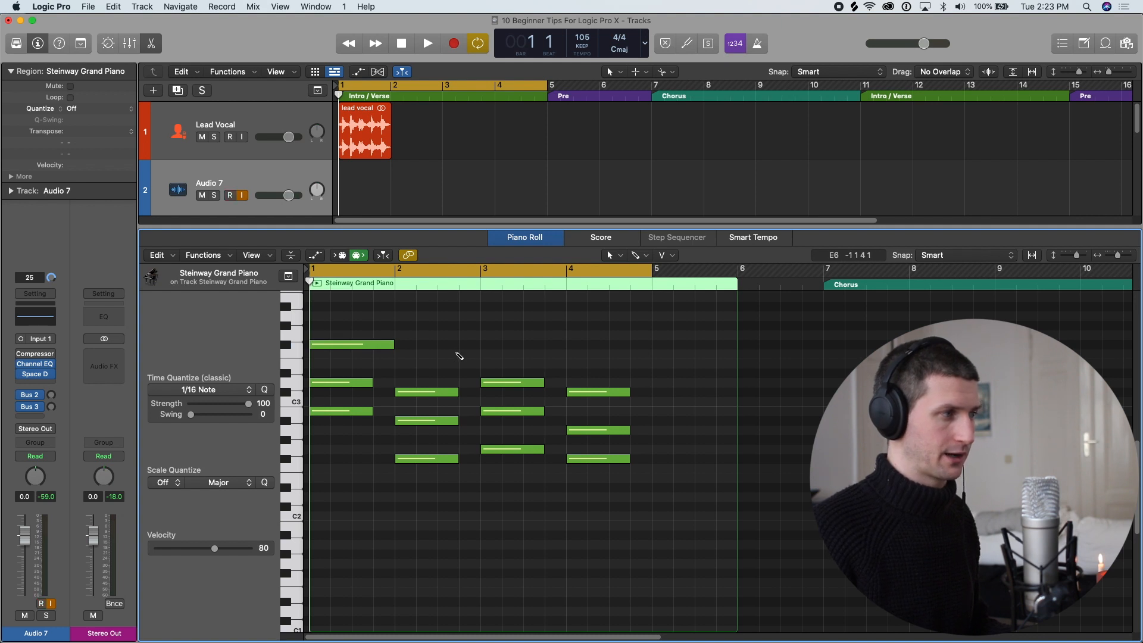
Stretch all the chord notes in the region together to the same one-bar length, and deselect them
key(super+a)
alt+shift+click(373, 384)
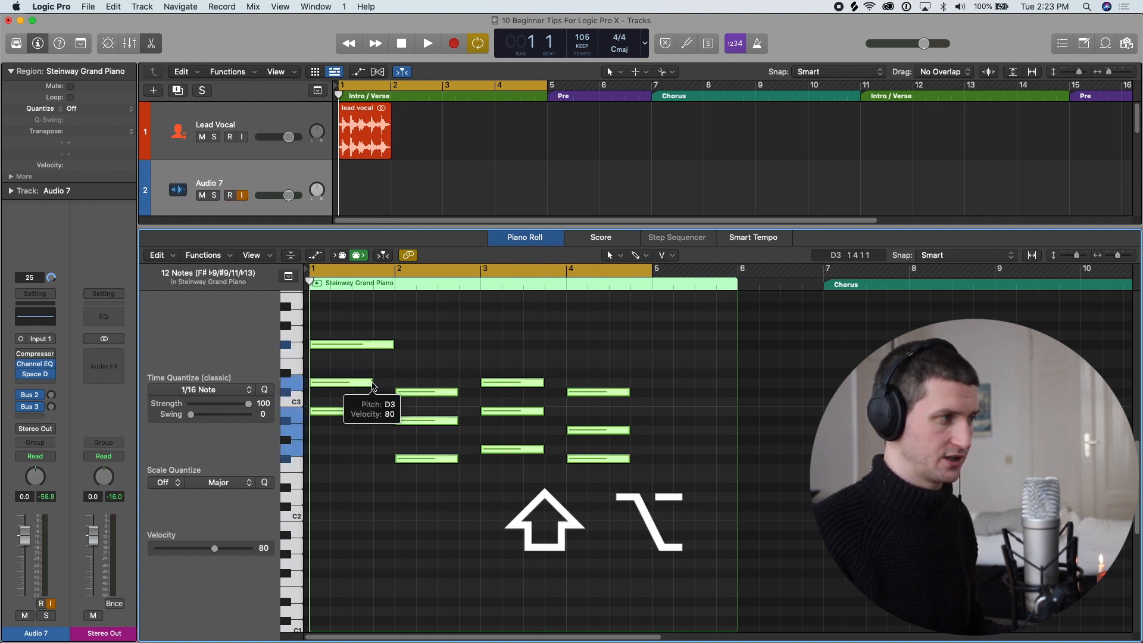
drag(373, 384, 392, 384)
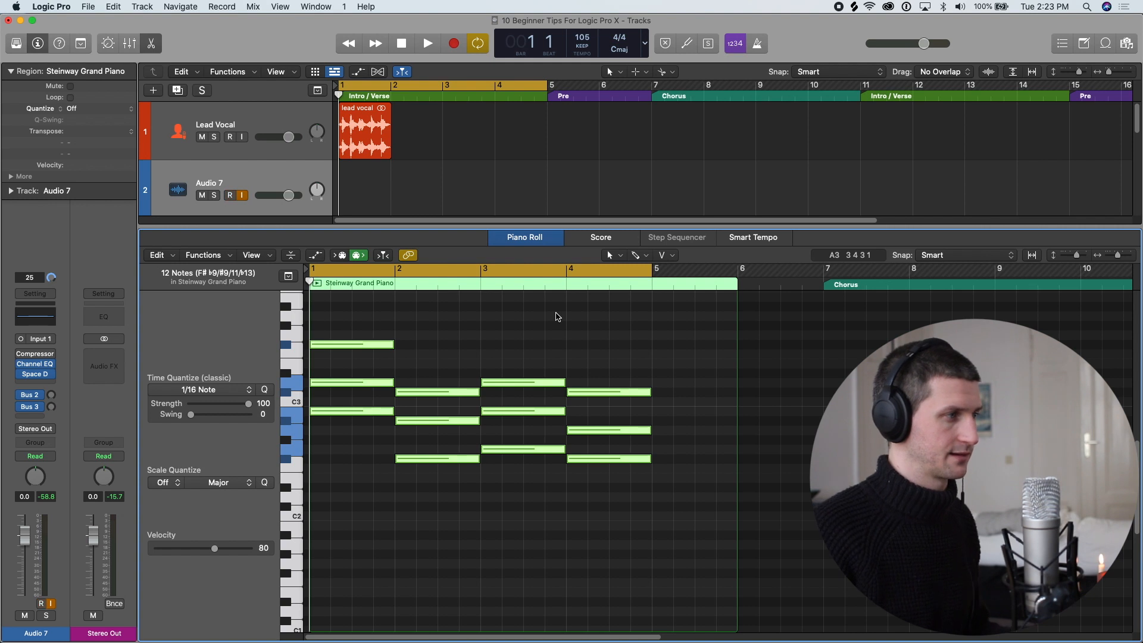
click(547, 326)
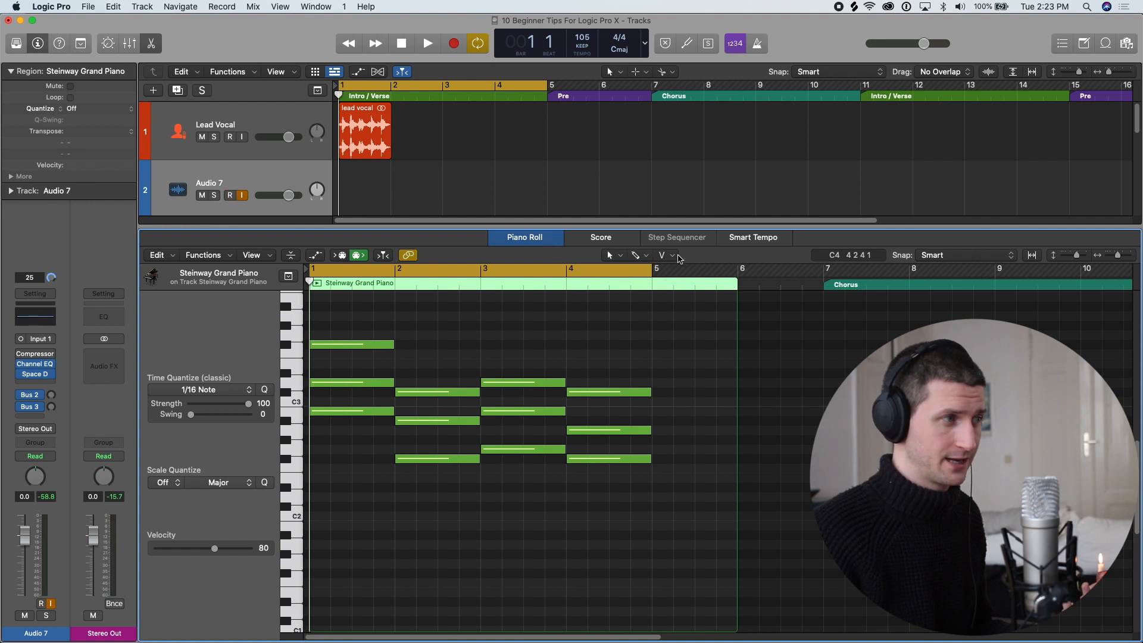
Draw four extra one-bar notes above the chords between bars 2 and 6, and select all four
click(434, 335)
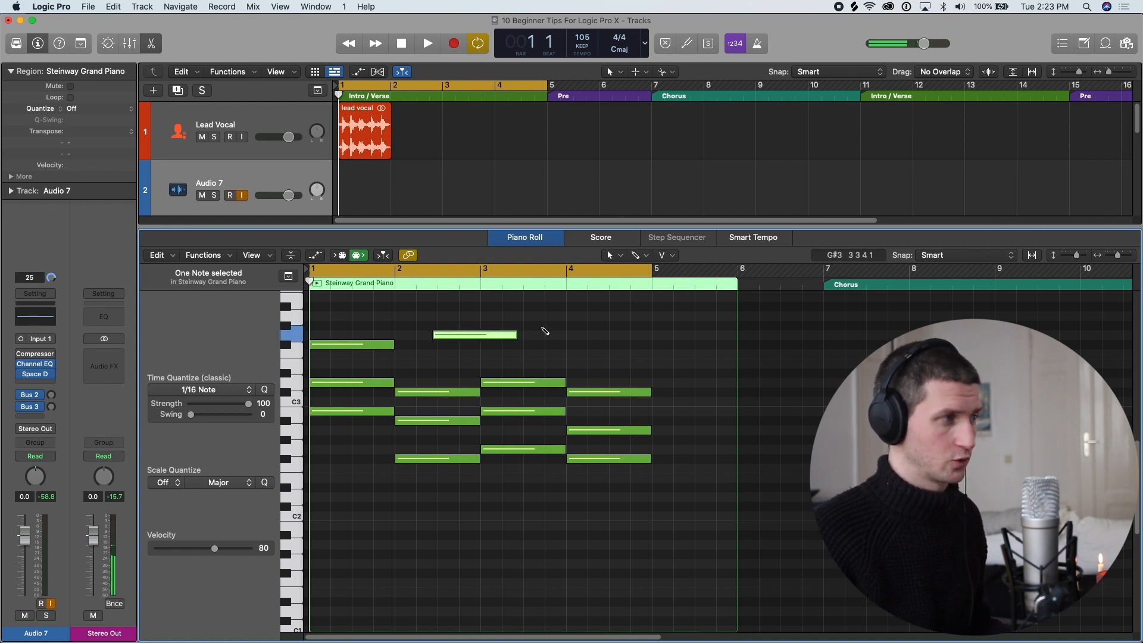
click(541, 326)
click(569, 354)
click(660, 336)
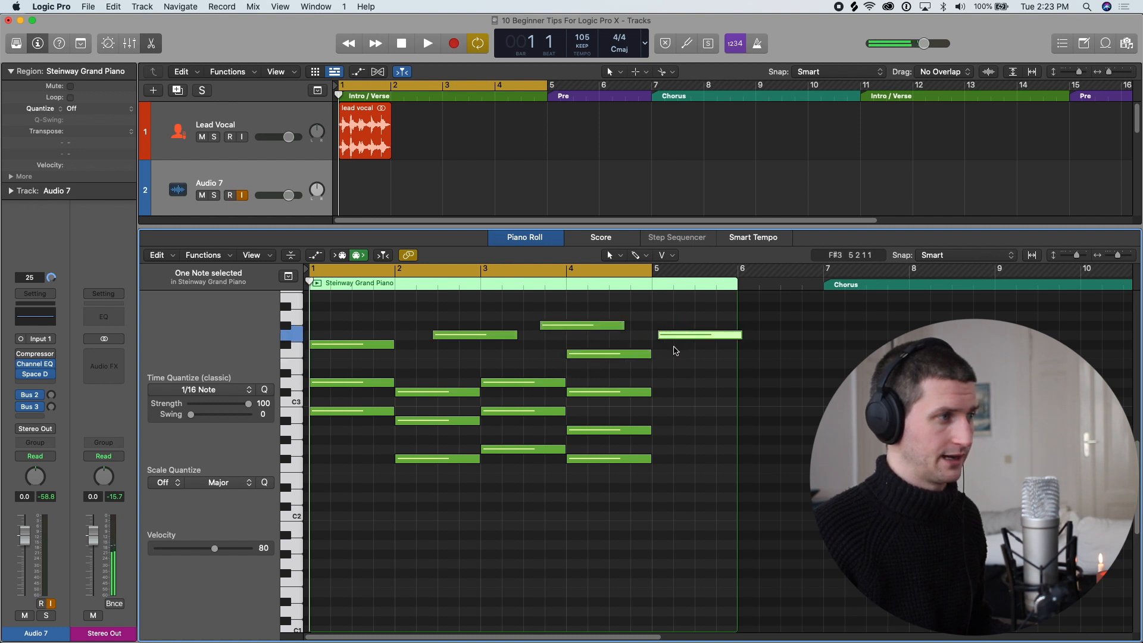
drag(689, 365, 440, 319)
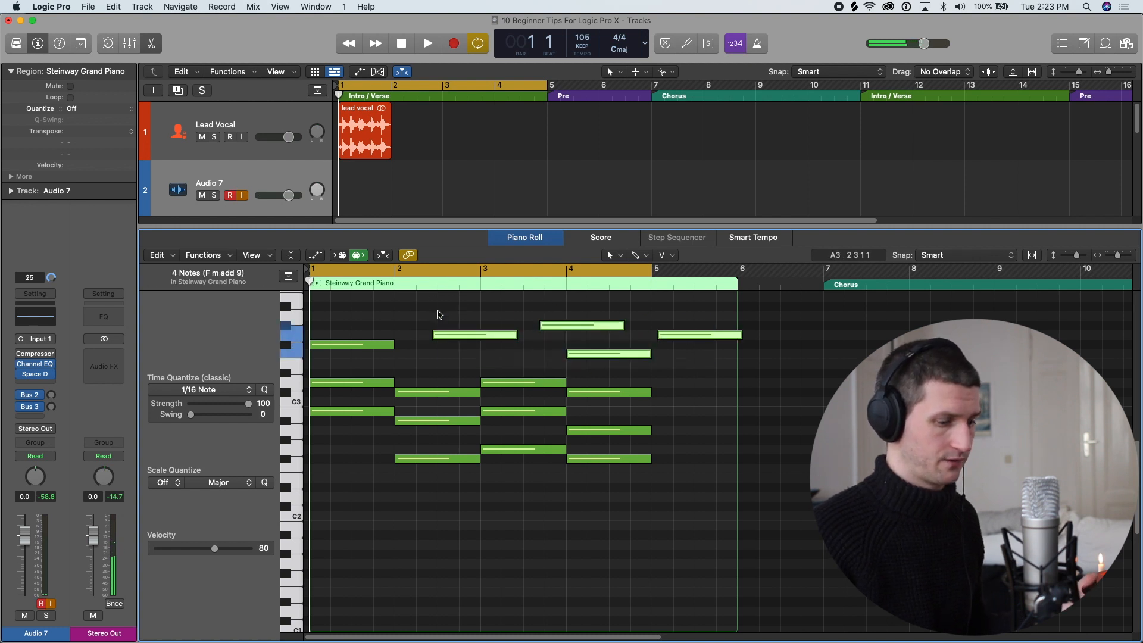
Delete the four selected extra notes and lower the velocities of the individual chord notes in bar 1
key(Delete)
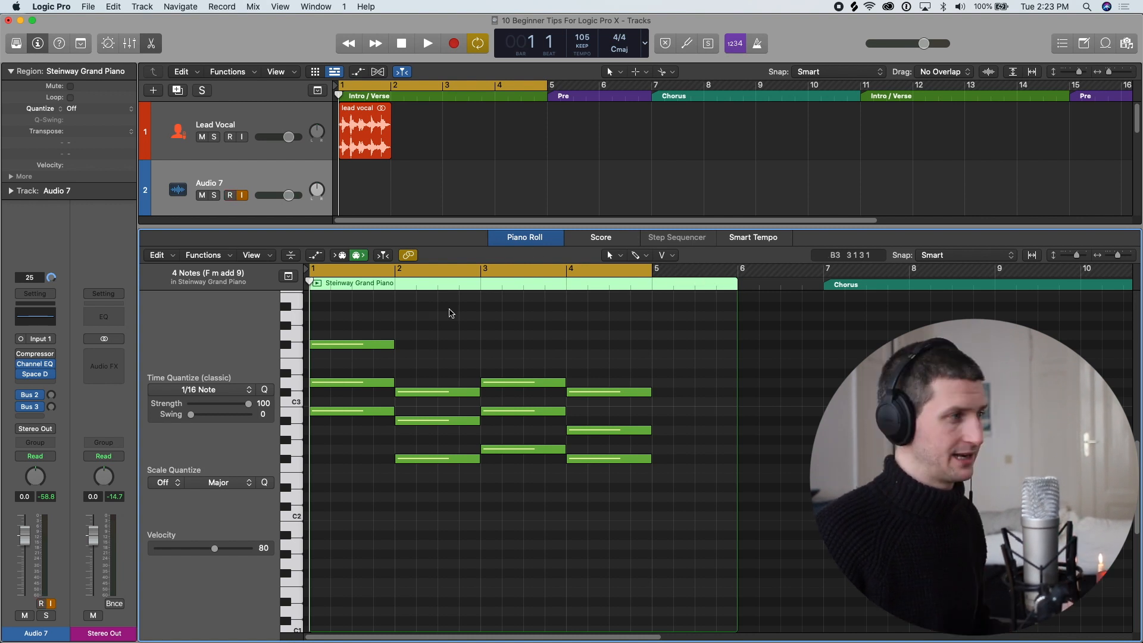
click(353, 343)
mouse_move(352, 344)
mouse_down()
mouse_move(355, 395)
mouse_move(353, 271)
mouse_move(363, 364)
mouse_up()
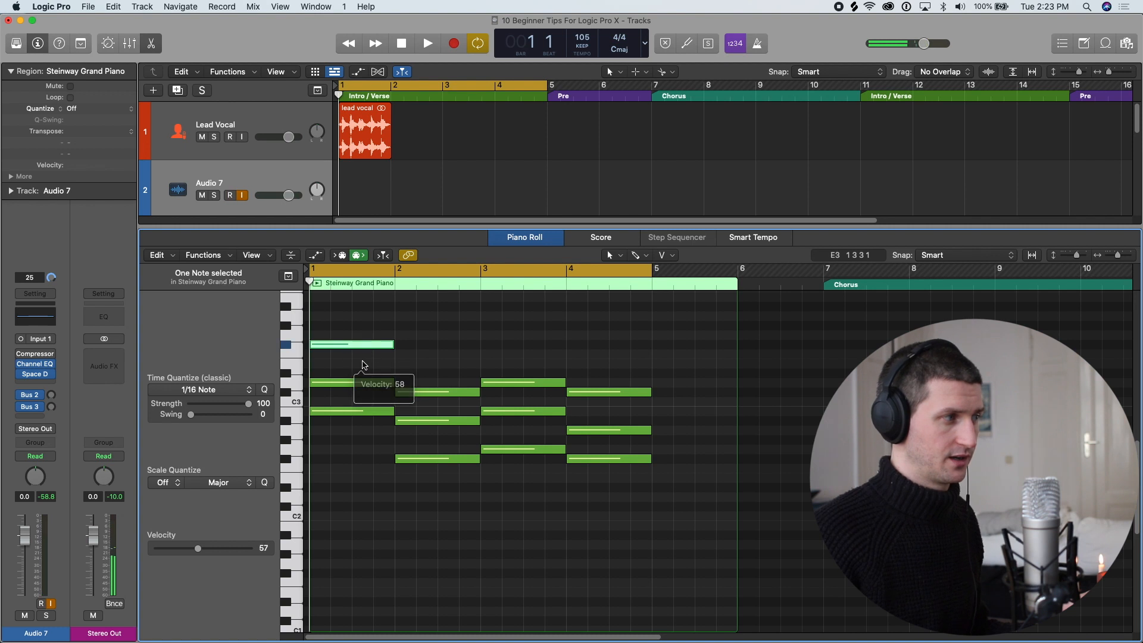
mouse_move(371, 346)
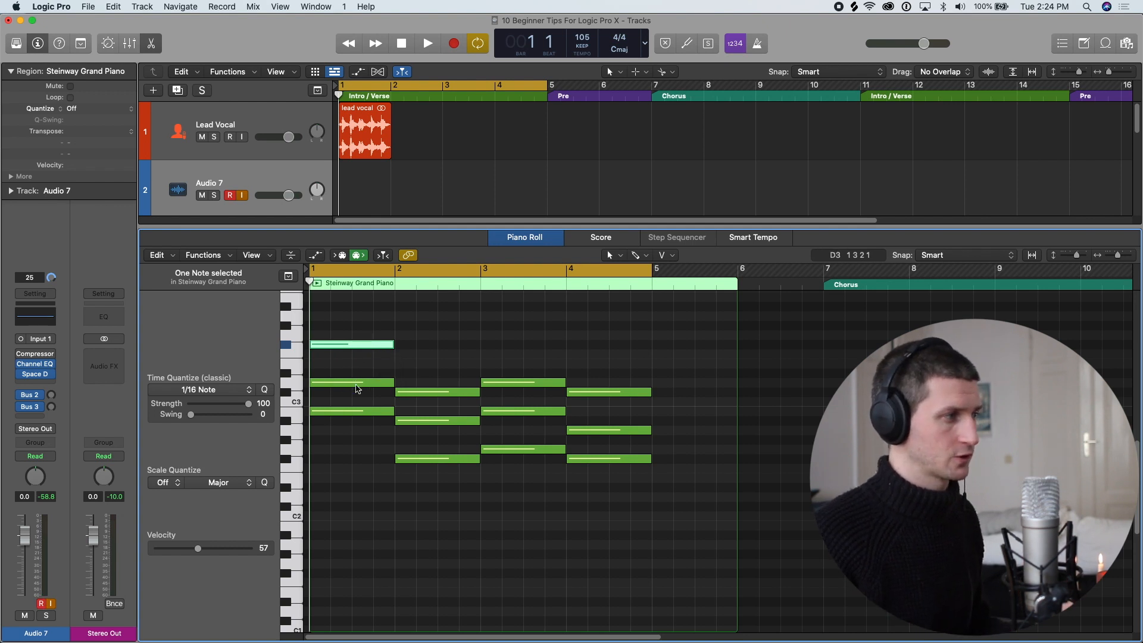
click(356, 382)
drag(345, 410, 369, 480)
drag(367, 343, 368, 368)
Vary the velocities of the individual chord notes in bars 2 and 3
mouse_move(436, 391)
mouse_down()
mouse_move(435, 405)
mouse_move(450, 401)
mouse_up()
click(458, 462)
drag(459, 466, 459, 472)
drag(509, 383, 524, 410)
drag(524, 448, 530, 522)
drag(533, 410, 524, 458)
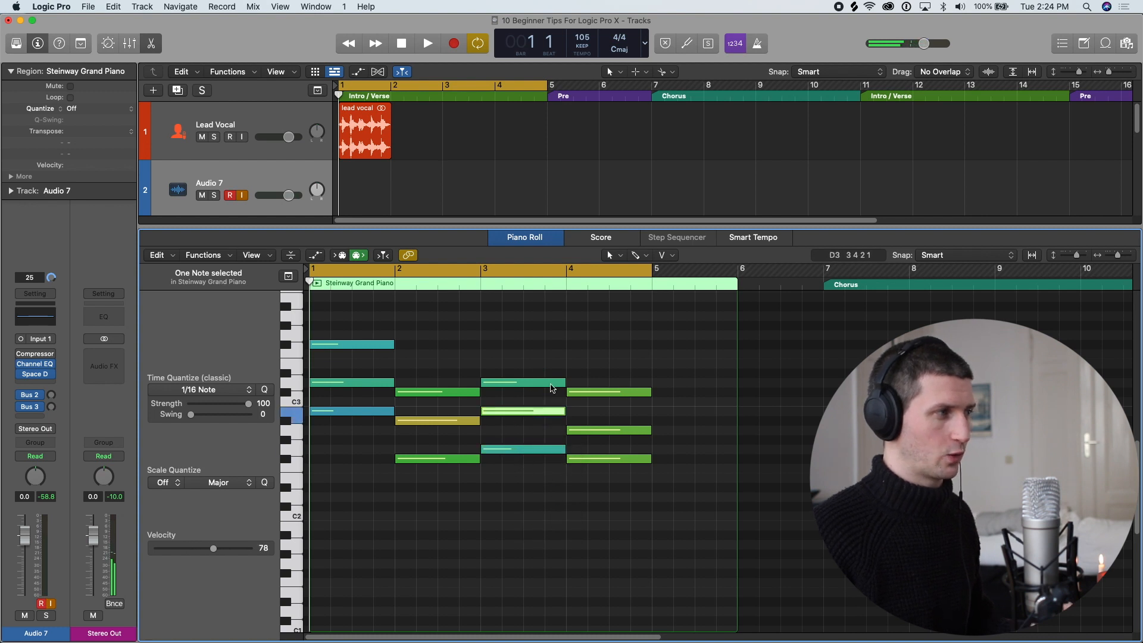
Adjust the velocities of the individual chord notes in bar 4
mouse_move(553, 388)
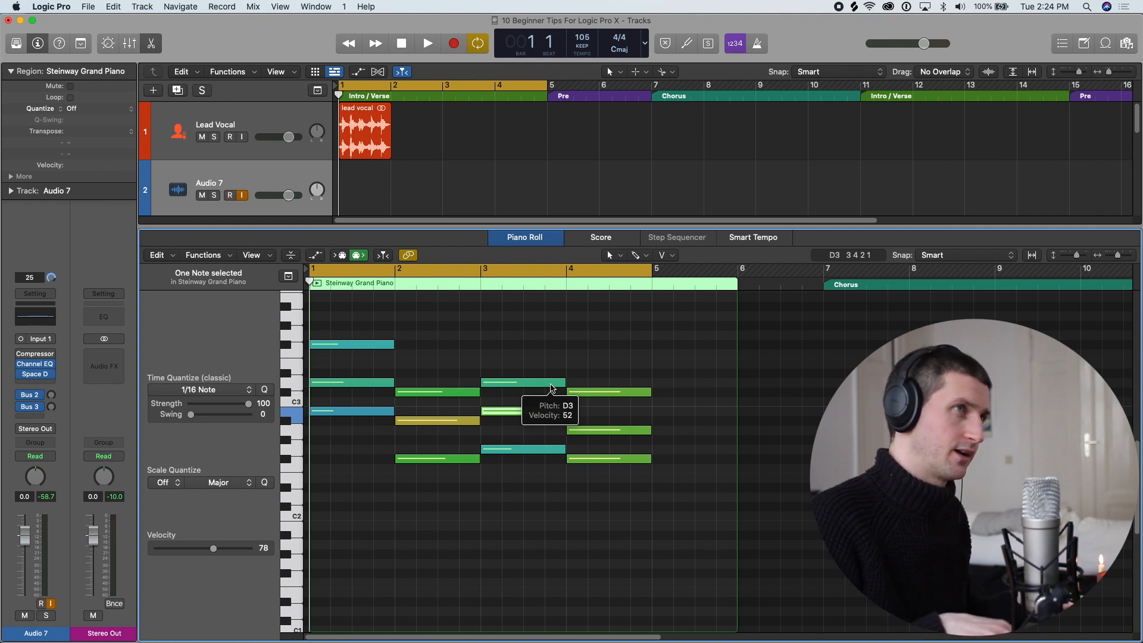
click(600, 429)
drag(600, 427, 605, 491)
drag(615, 392, 621, 421)
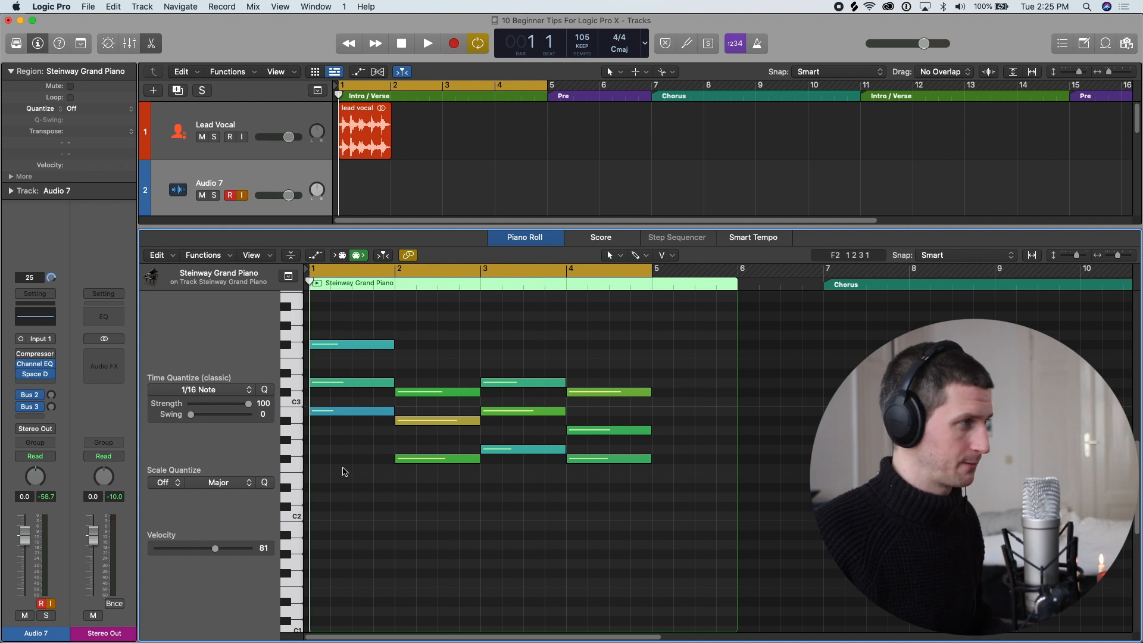
Shift the chords in bars 1, 2 and 3 slightly late, off the grid
scroll(357, 470, up, 5)
drag(351, 316, 373, 459)
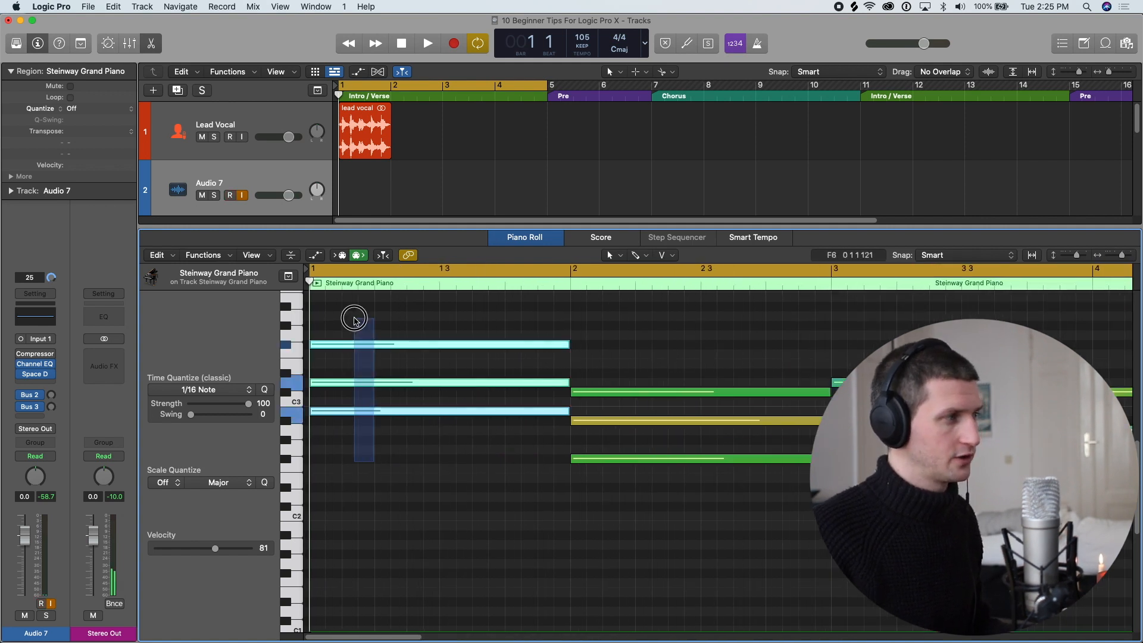
drag(337, 347, 346, 345)
drag(589, 331, 629, 507)
drag(595, 391, 600, 392)
drag(846, 350, 896, 506)
drag(848, 384, 853, 385)
Shift the bar 4 chord slightly late and push single lower notes in bars 3 and 4 further off the beat
scroll(815, 384, right, 5)
drag(932, 346, 923, 527)
drag(891, 400, 893, 438)
click(887, 444)
click(885, 433)
click(784, 534)
key(super+Left)
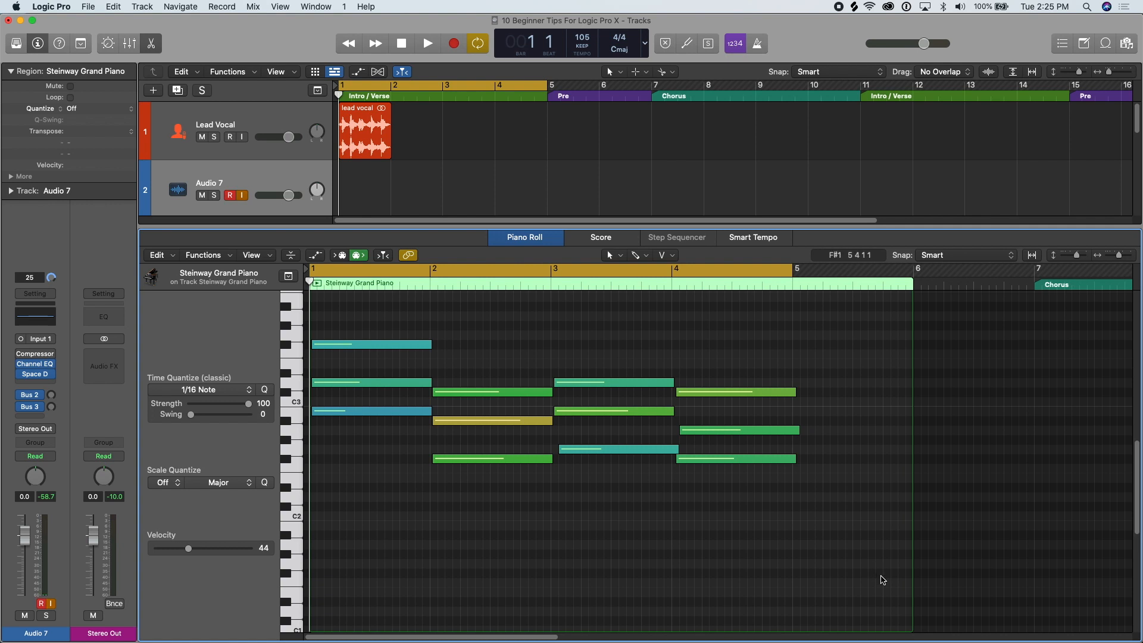
Quantize all twelve chord notes to 1/16 Note and deselect them
key(super+a)
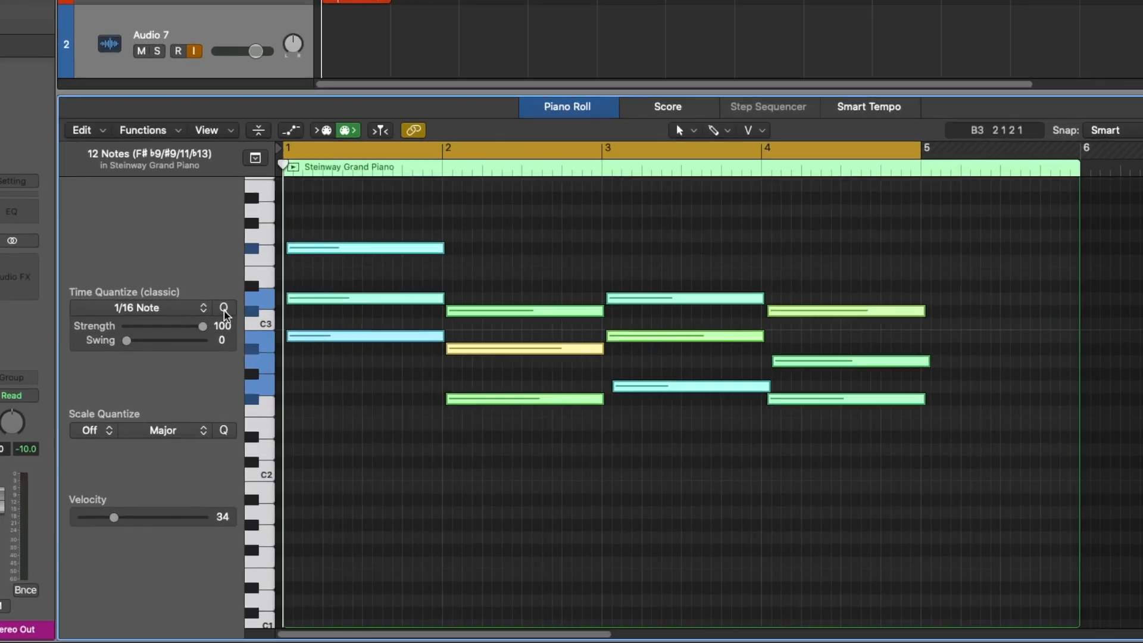
click(265, 390)
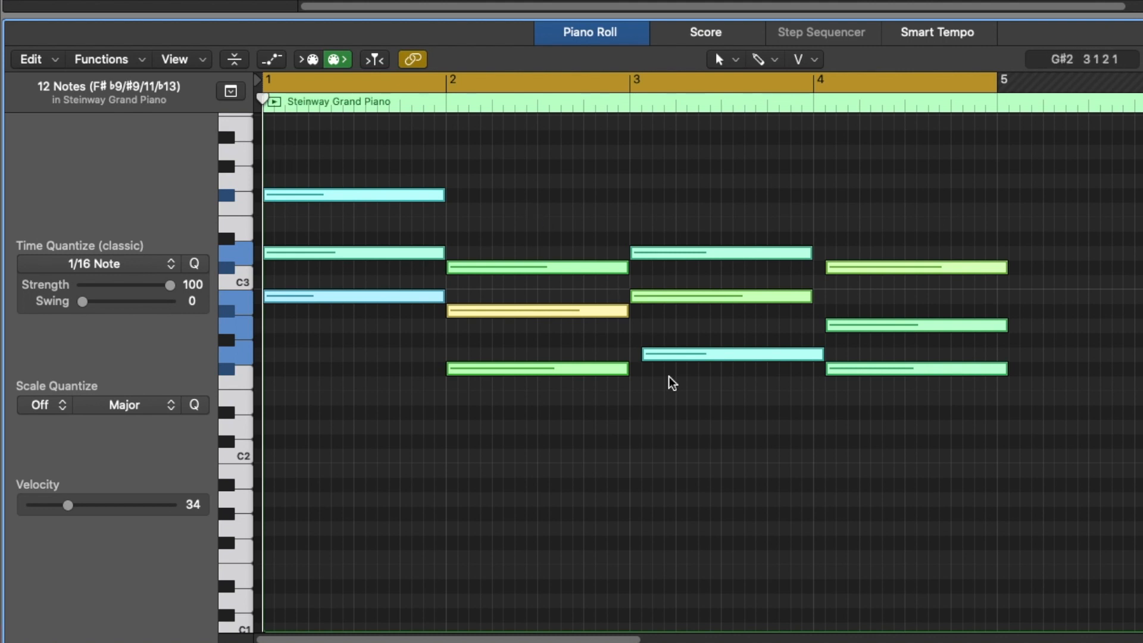
click(809, 372)
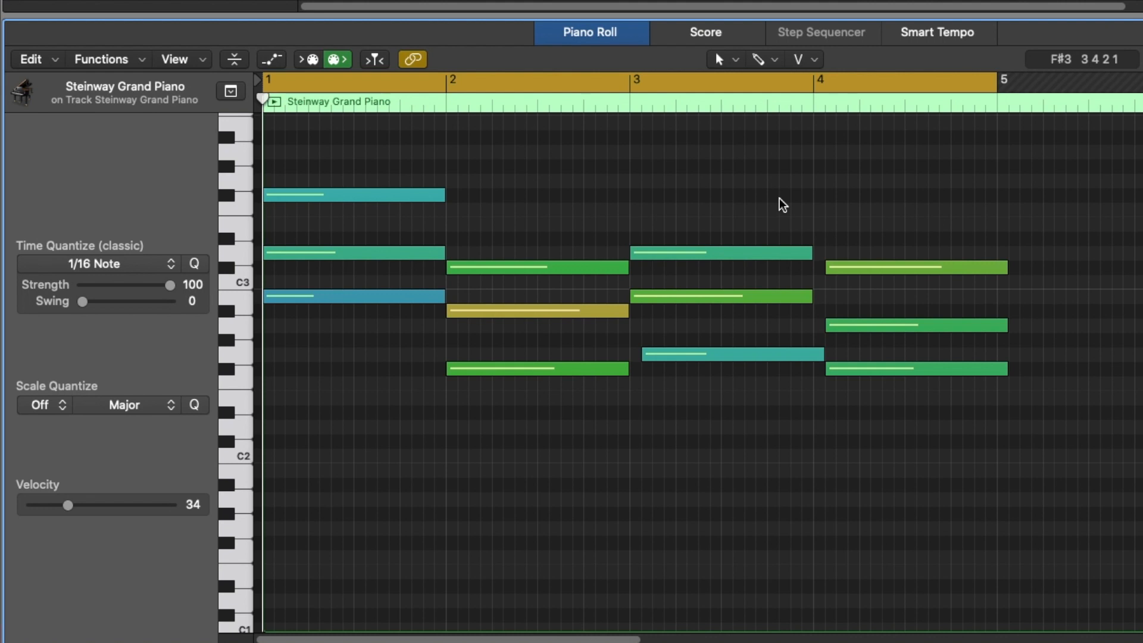
Select all the chord notes and change their time quantize to 1/8 Note
key(super+a)
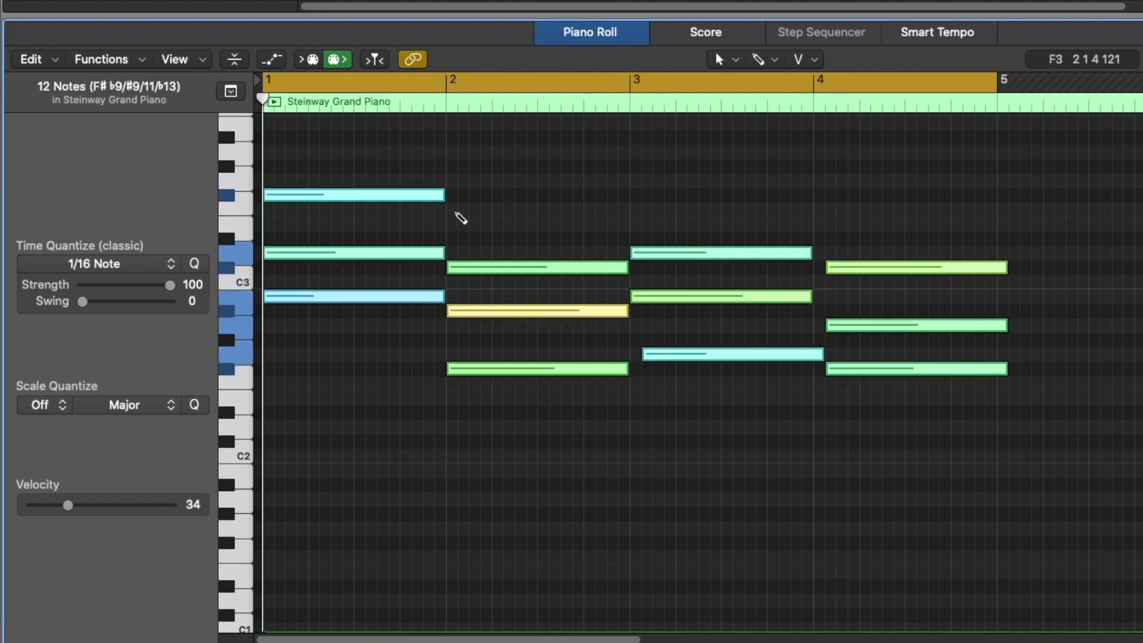
click(169, 264)
click(116, 360)
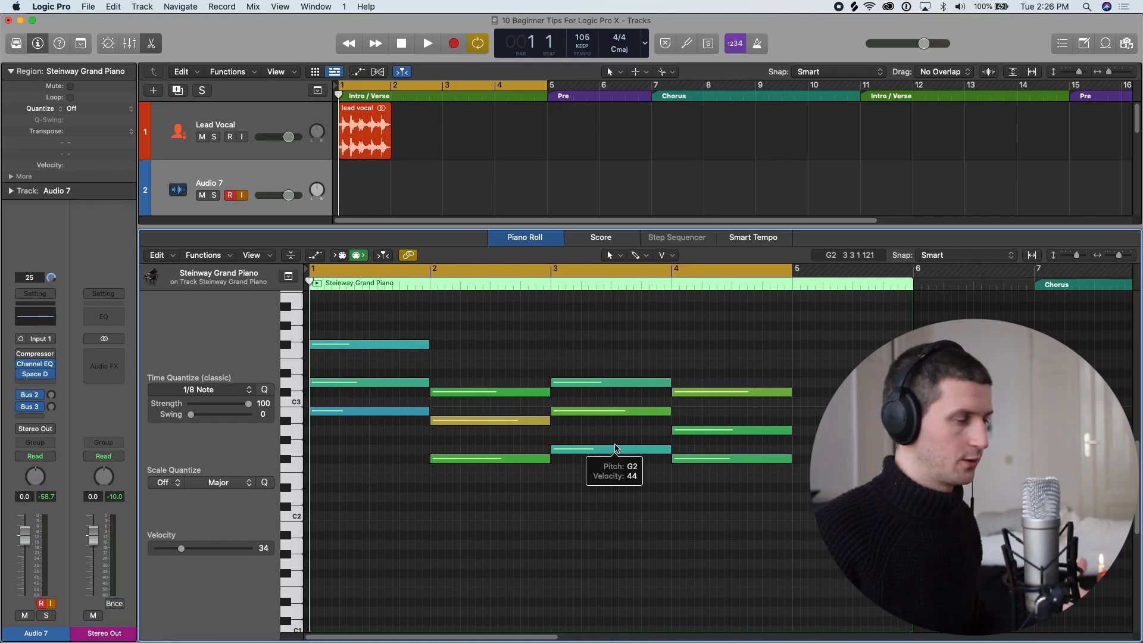
Reselect all the chord notes and change their time quantize to 1/1 Note
drag(845, 567, 378, 306)
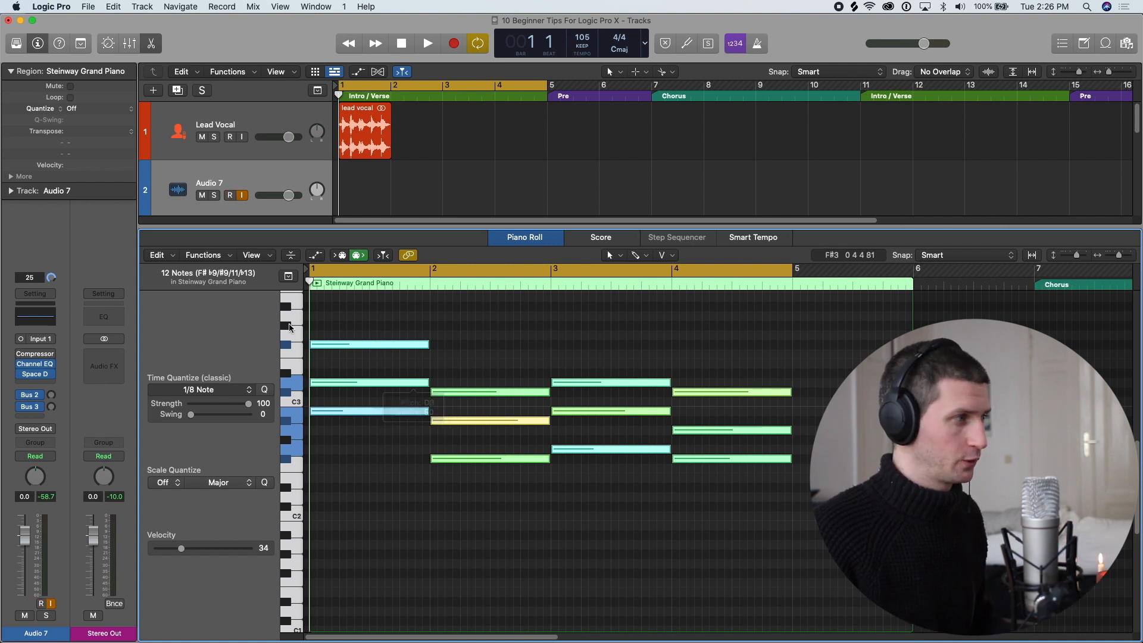
drag(309, 279, 739, 282)
drag(828, 527, 363, 324)
click(214, 390)
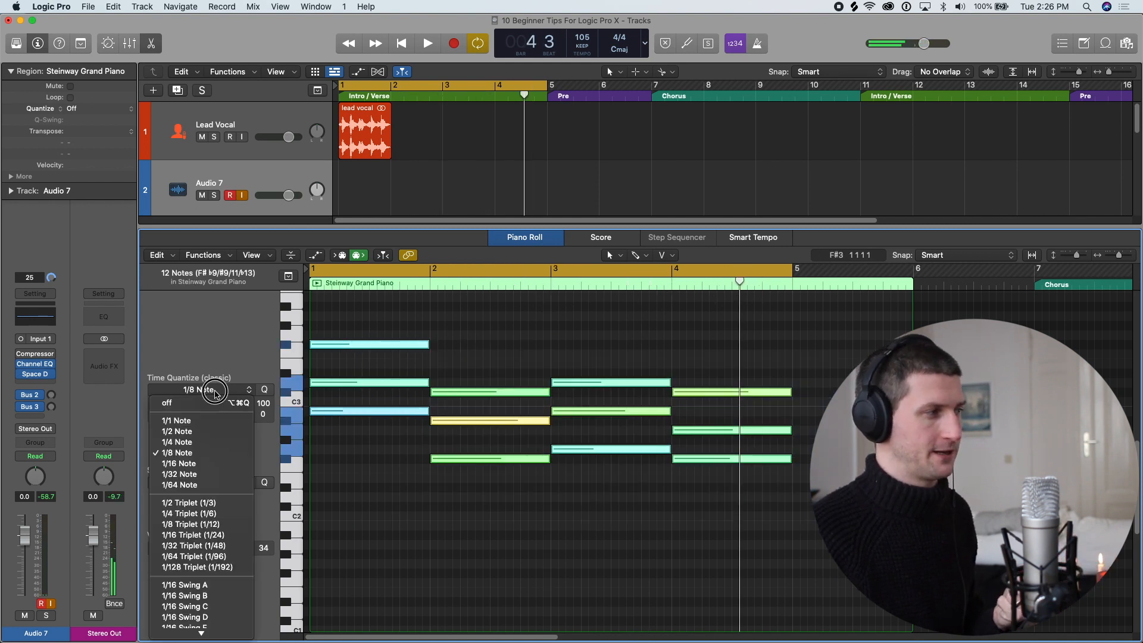
click(219, 421)
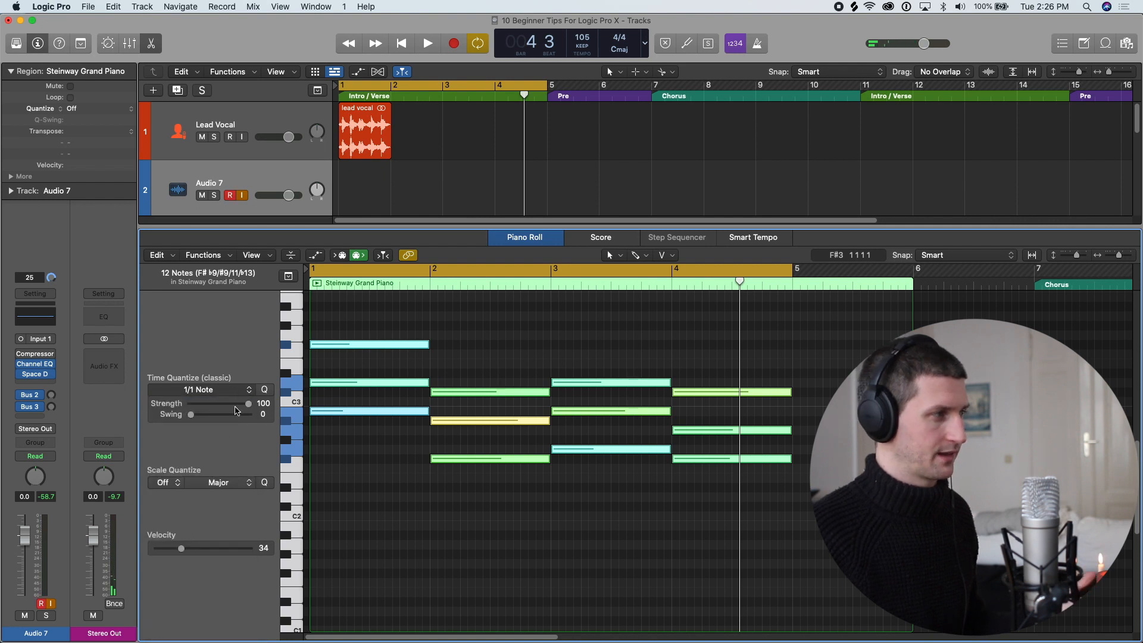
Return the chord notes' time quantize to 1/16 Note and select only the top note of bar 3
click(239, 391)
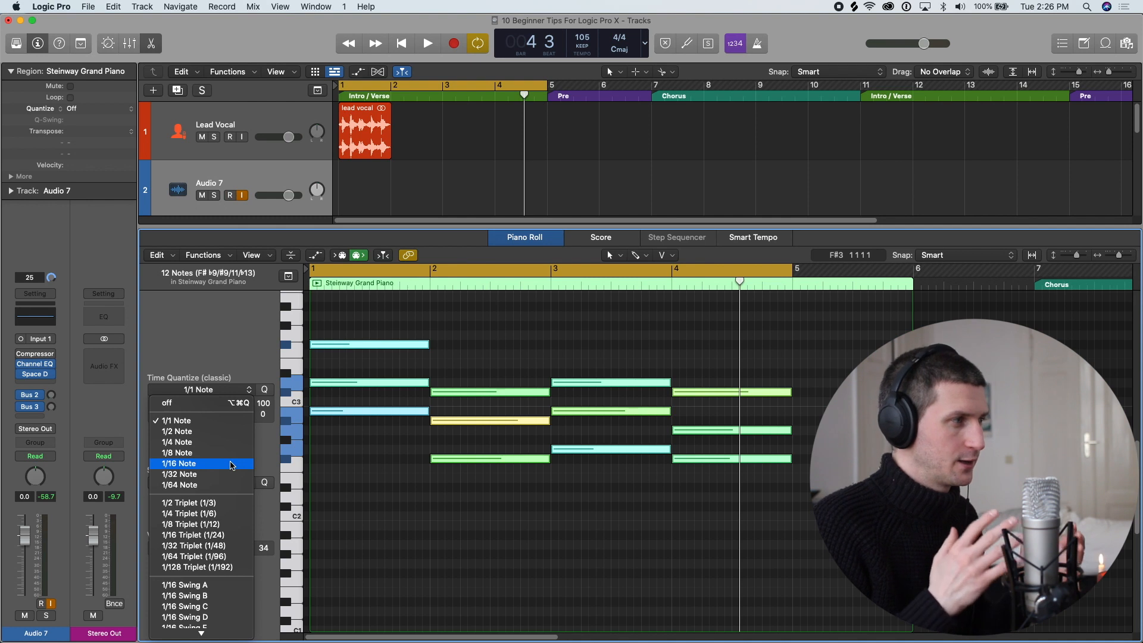
click(232, 464)
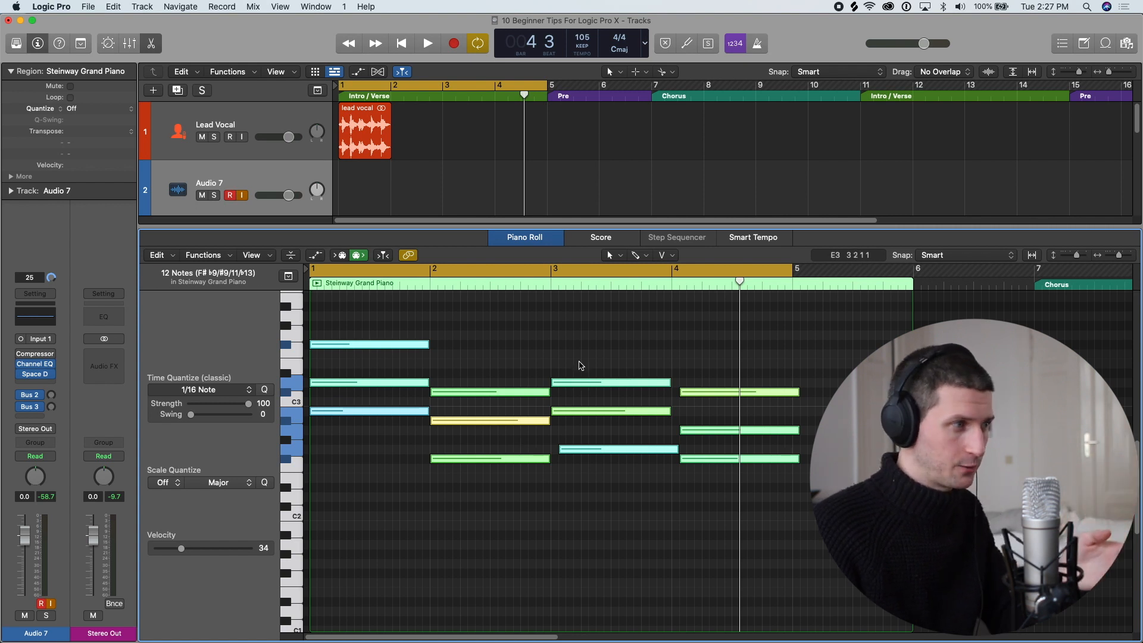
click(516, 438)
click(570, 383)
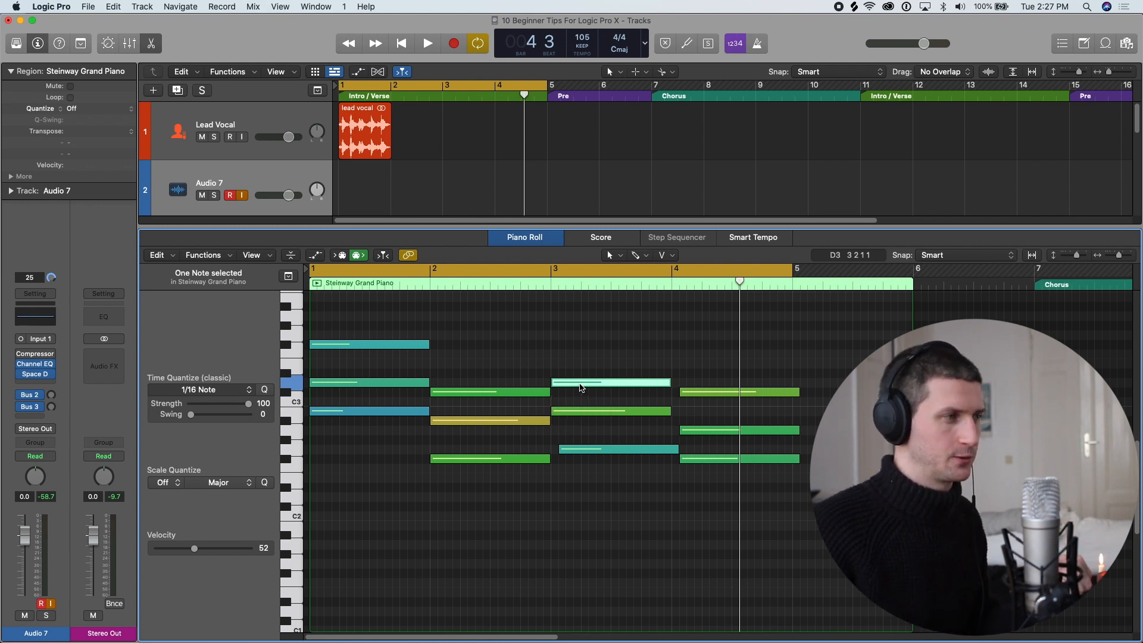
drag(585, 382, 582, 382)
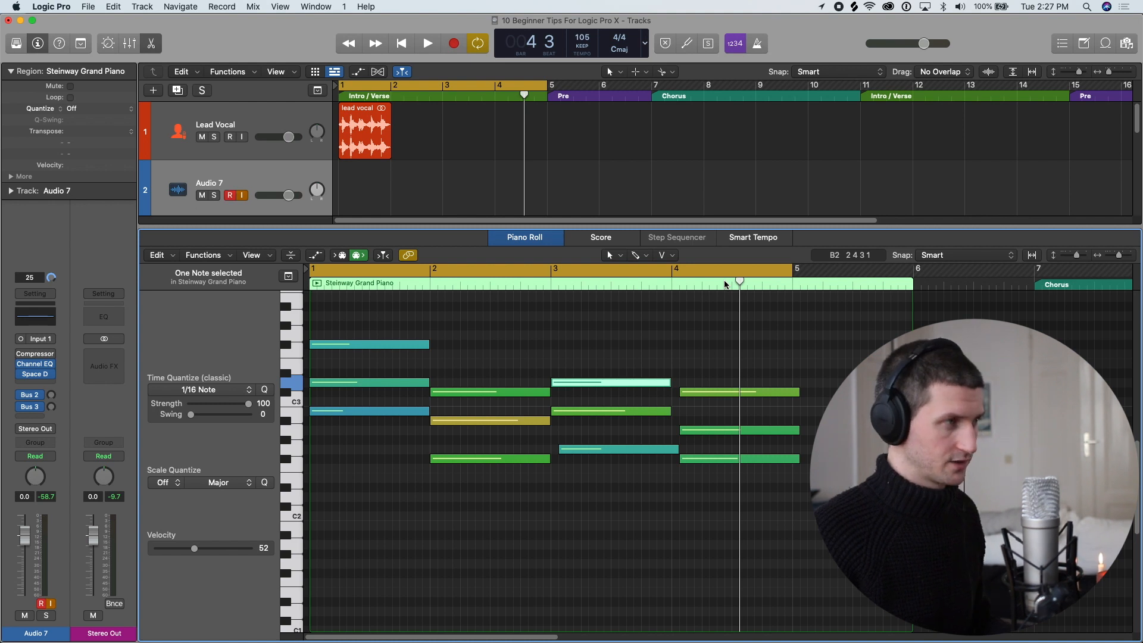
Close the Piano Roll and deselect the piano region
key(p)
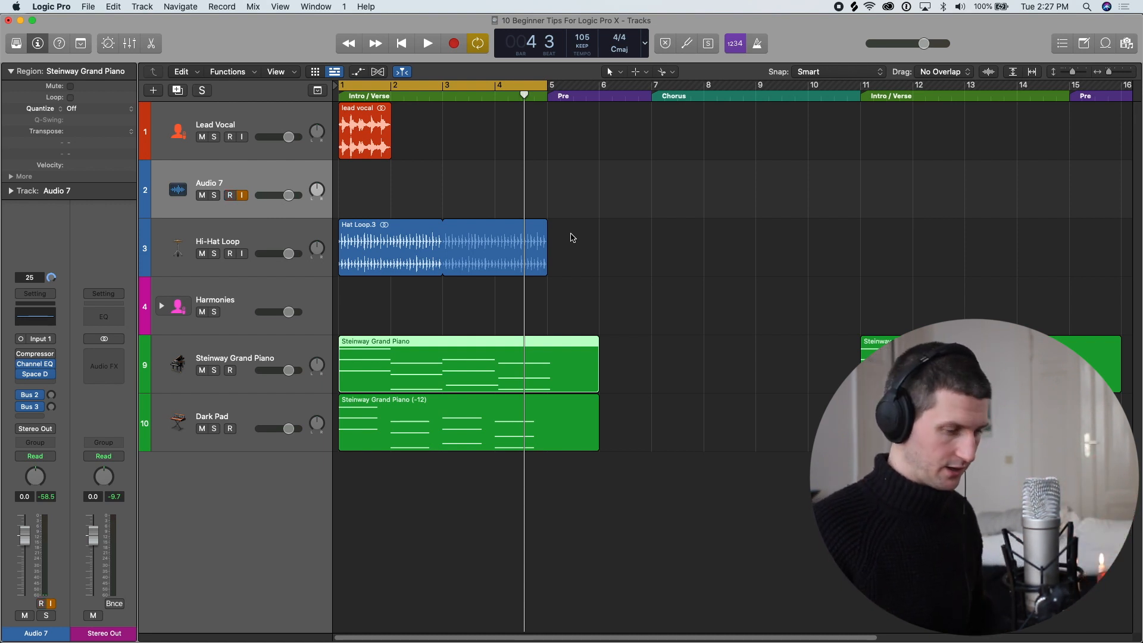
click(597, 509)
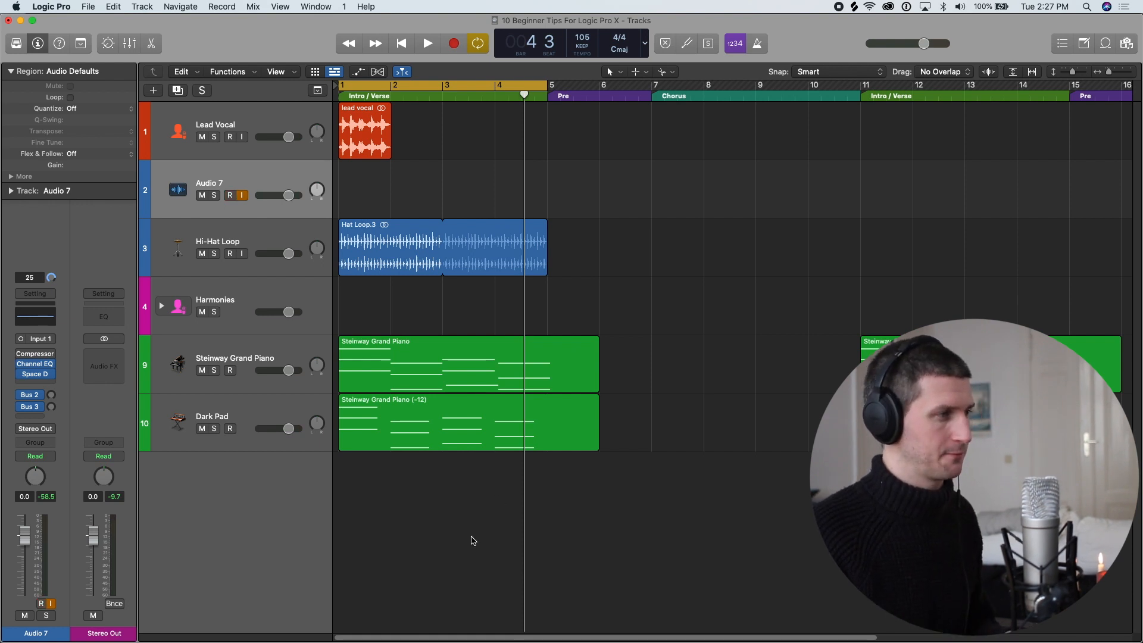
Review the I/O Buffer Size options in the audio device preferences, keep 1024 samples, and close the preferences
key(super+comma)
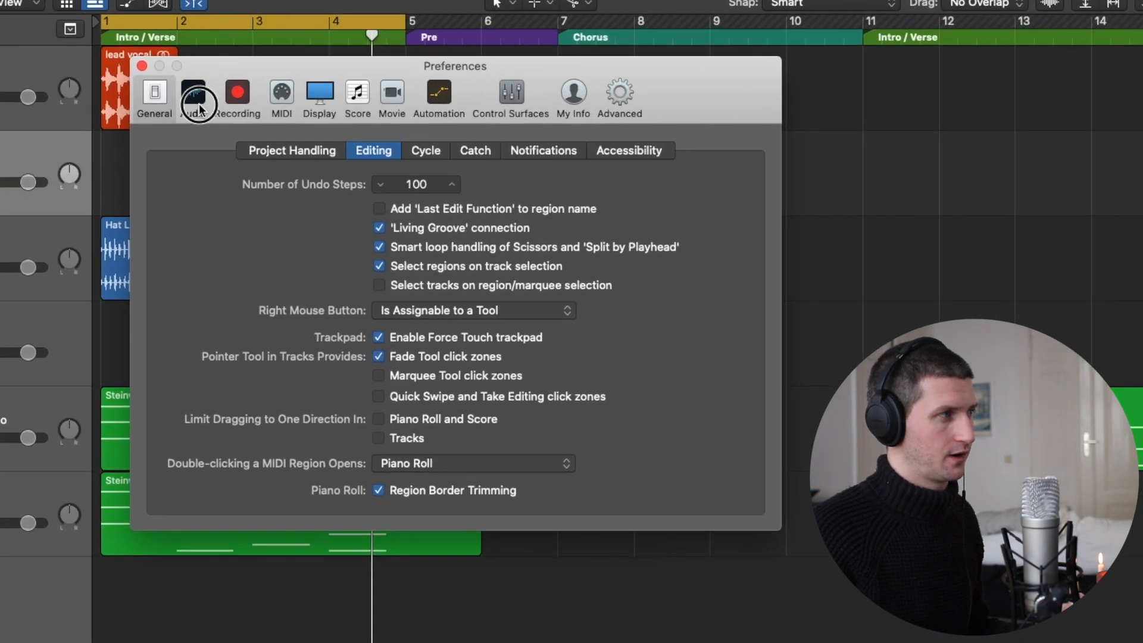
click(405, 142)
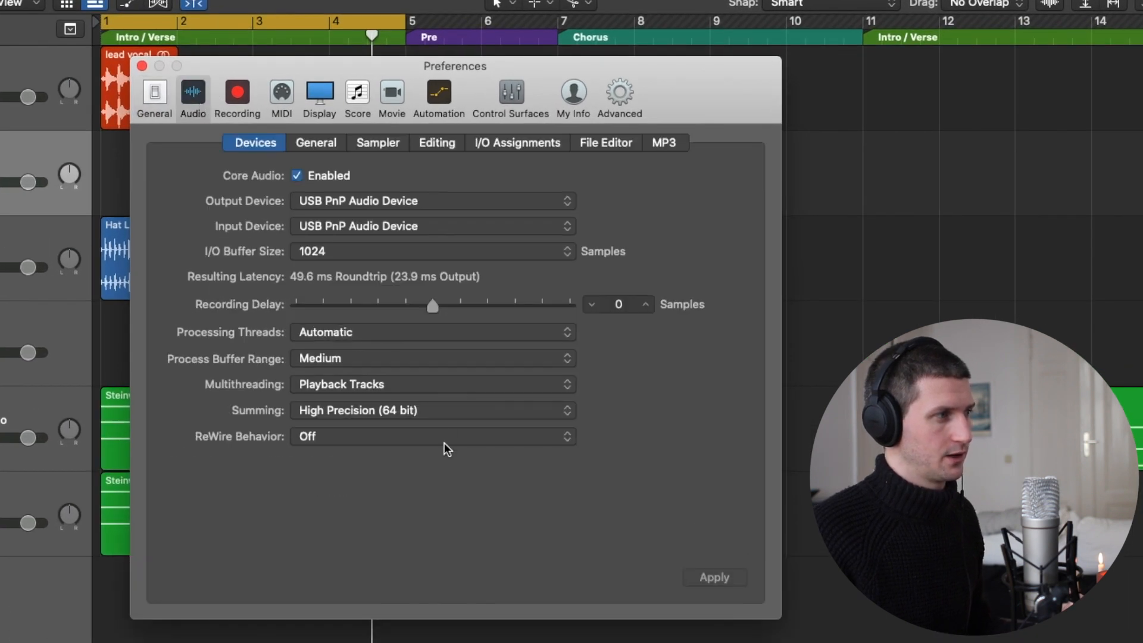
click(320, 256)
click(397, 256)
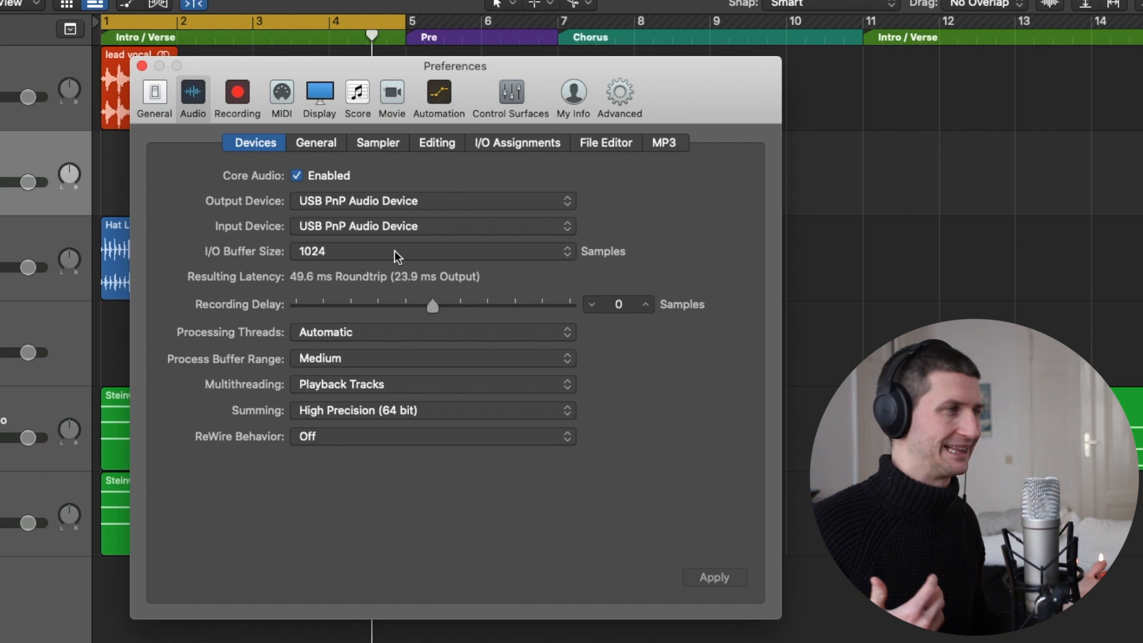
click(398, 256)
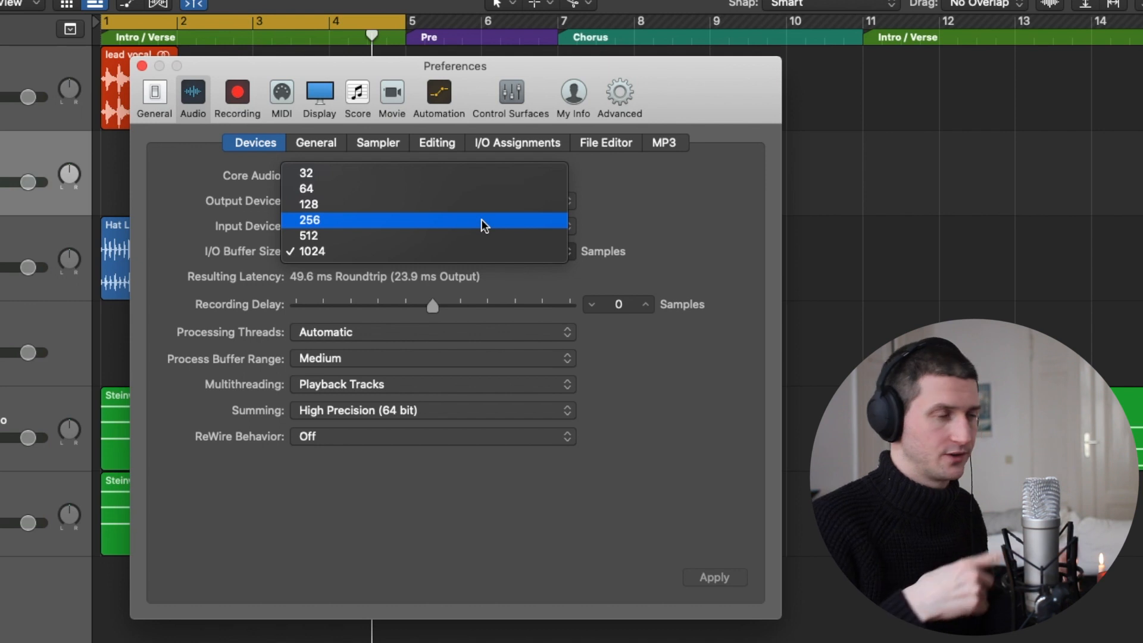
click(554, 255)
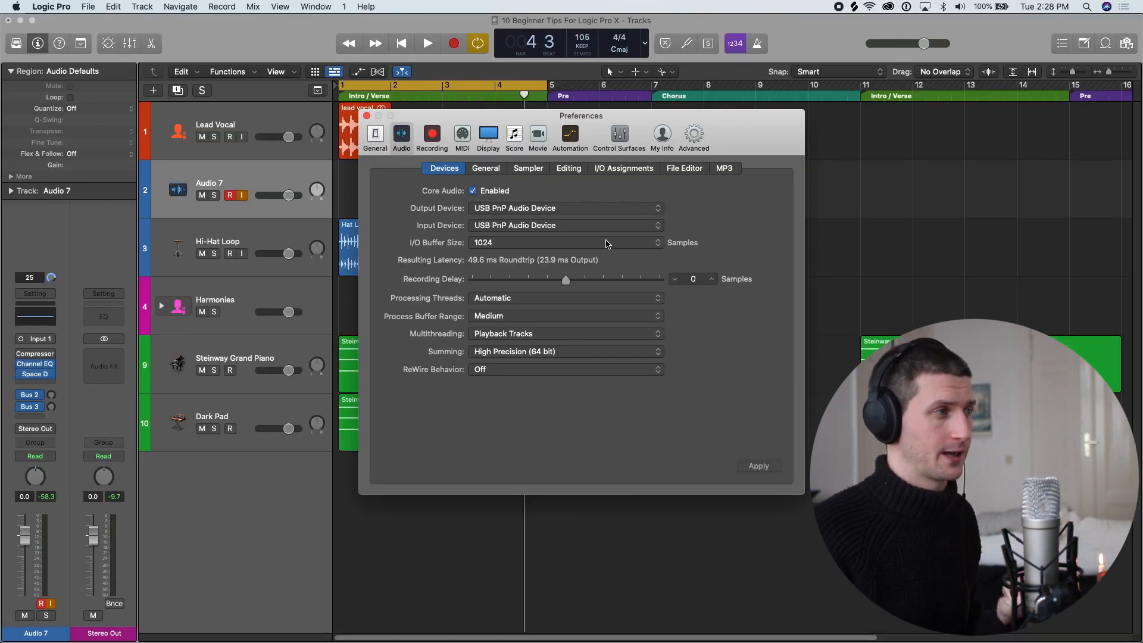
click(534, 243)
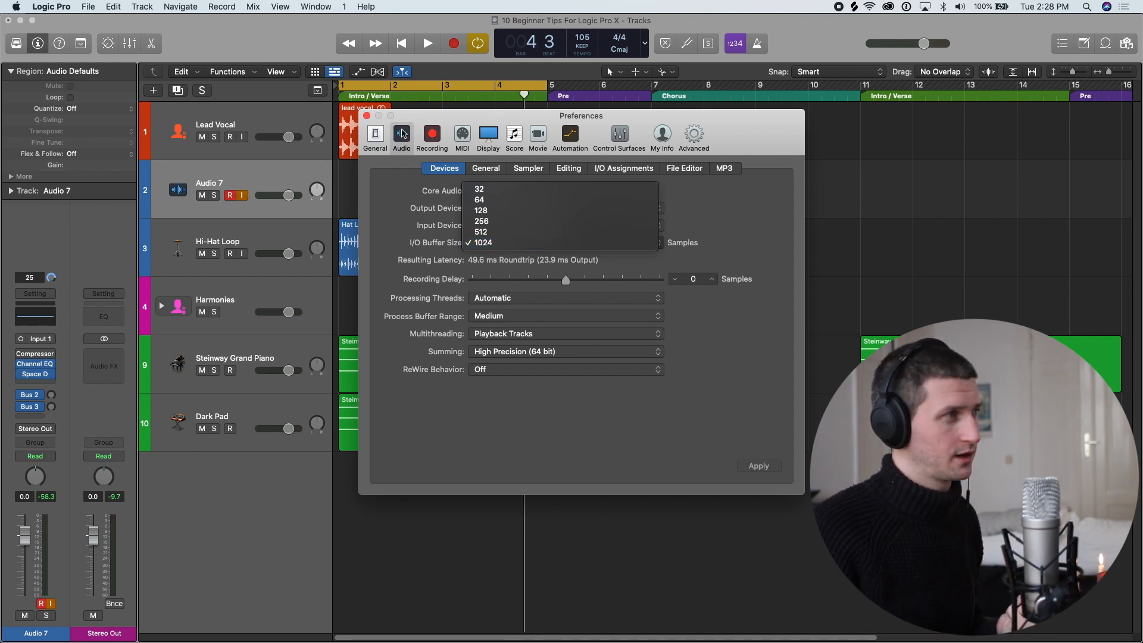
click(369, 123)
click(367, 116)
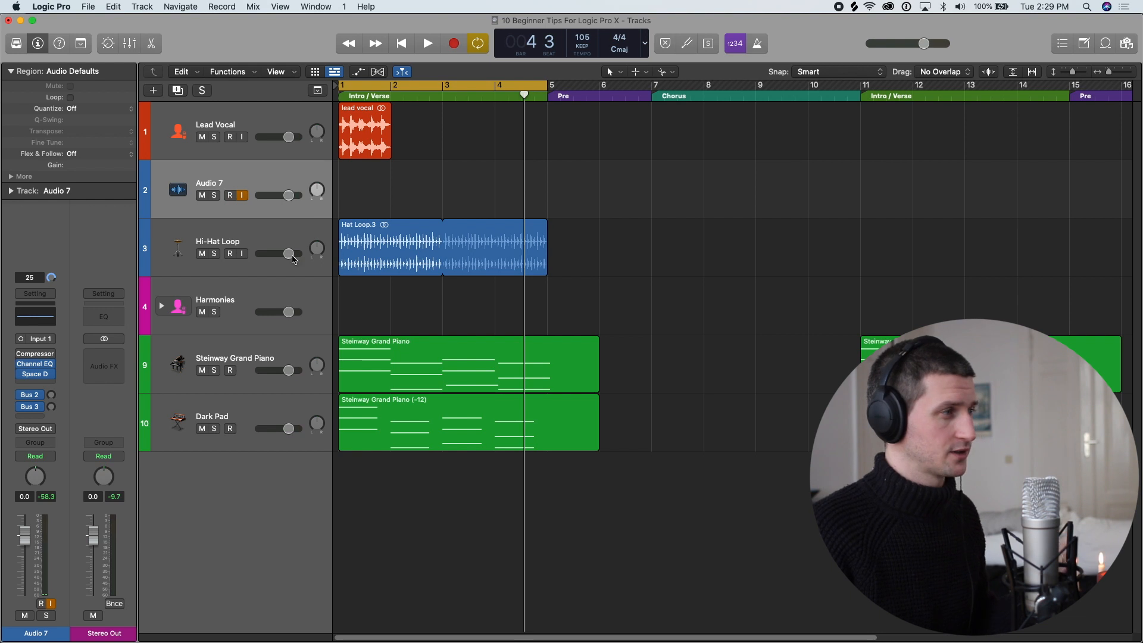
Add the Freeze button to the track headers, starting from the Steinway Grand Piano track
click(290, 345)
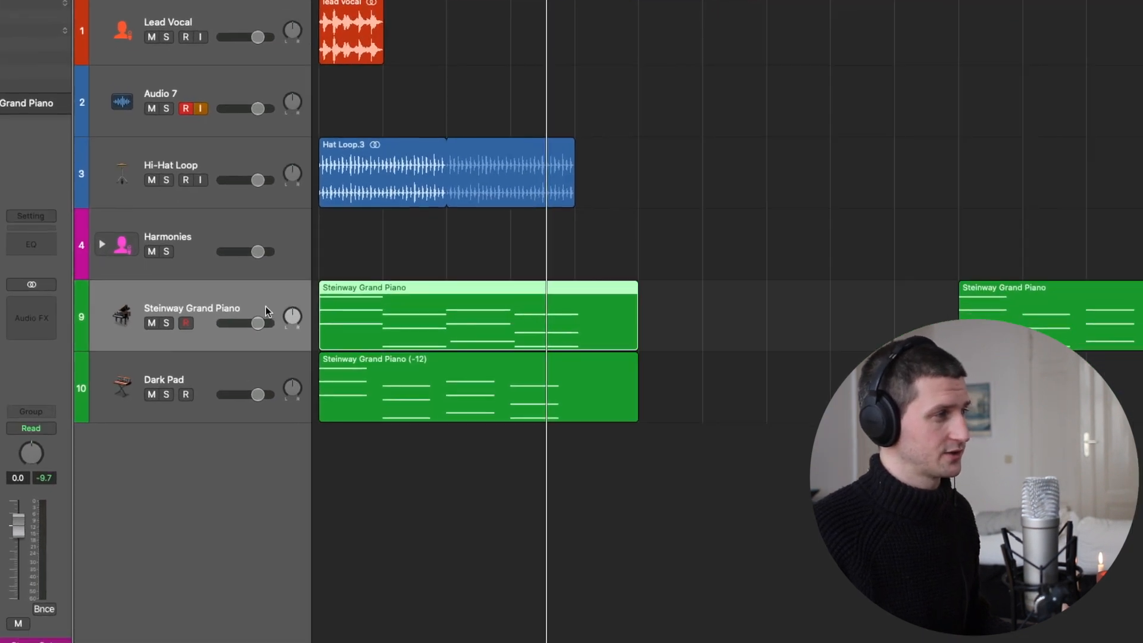
right_click(294, 356)
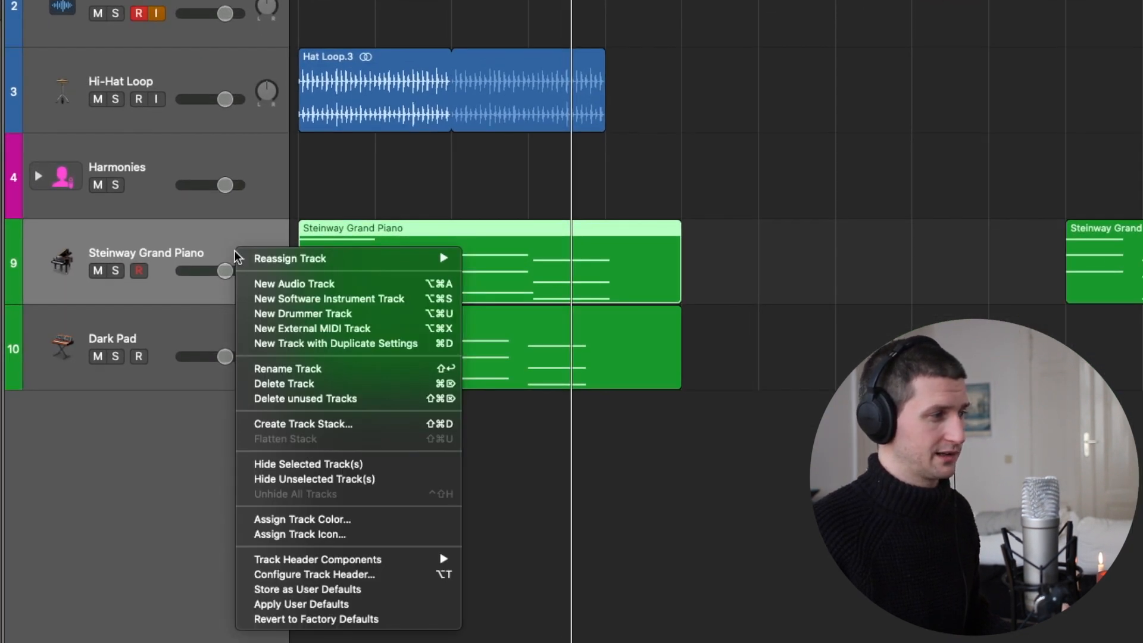
mouse_move(322, 562)
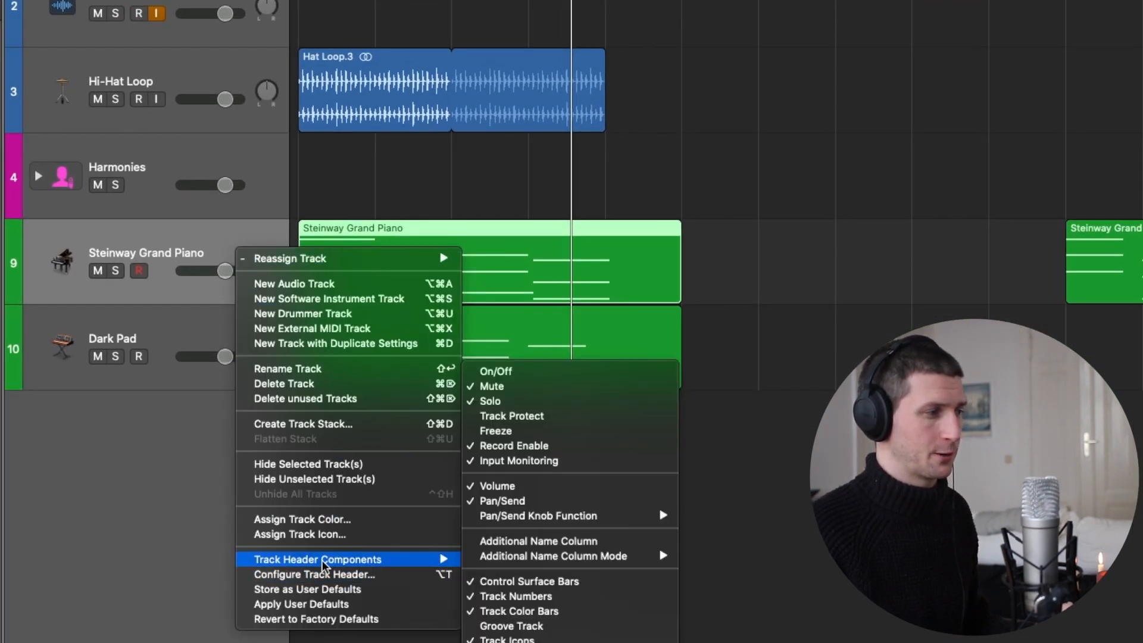
click(526, 433)
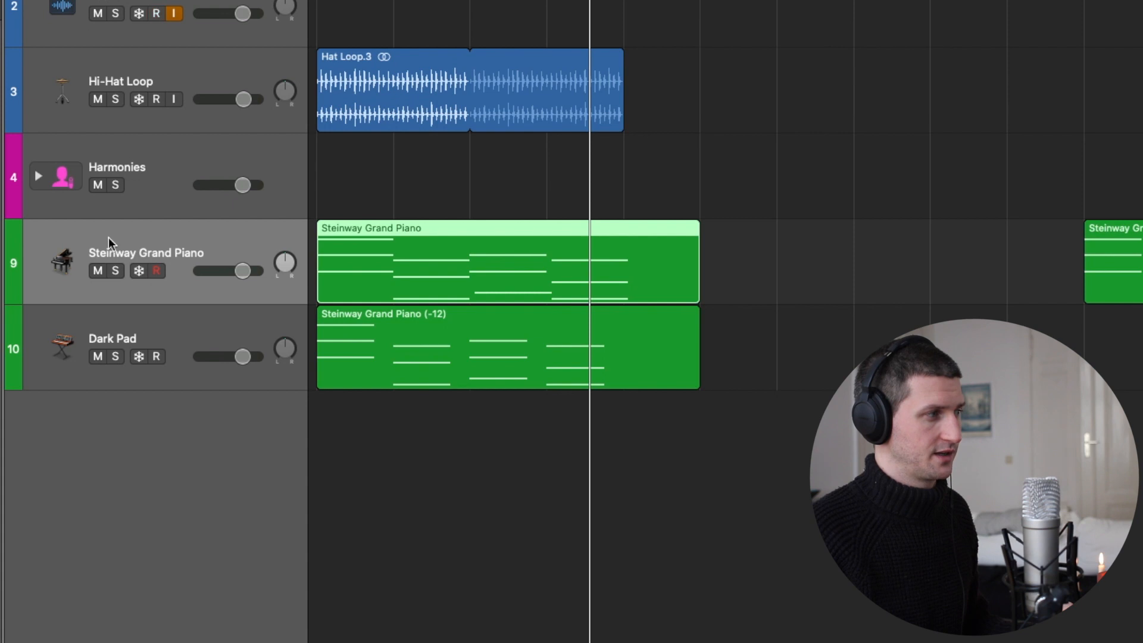
Freeze the Steinway Grand Piano track and unfreeze it again
click(139, 270)
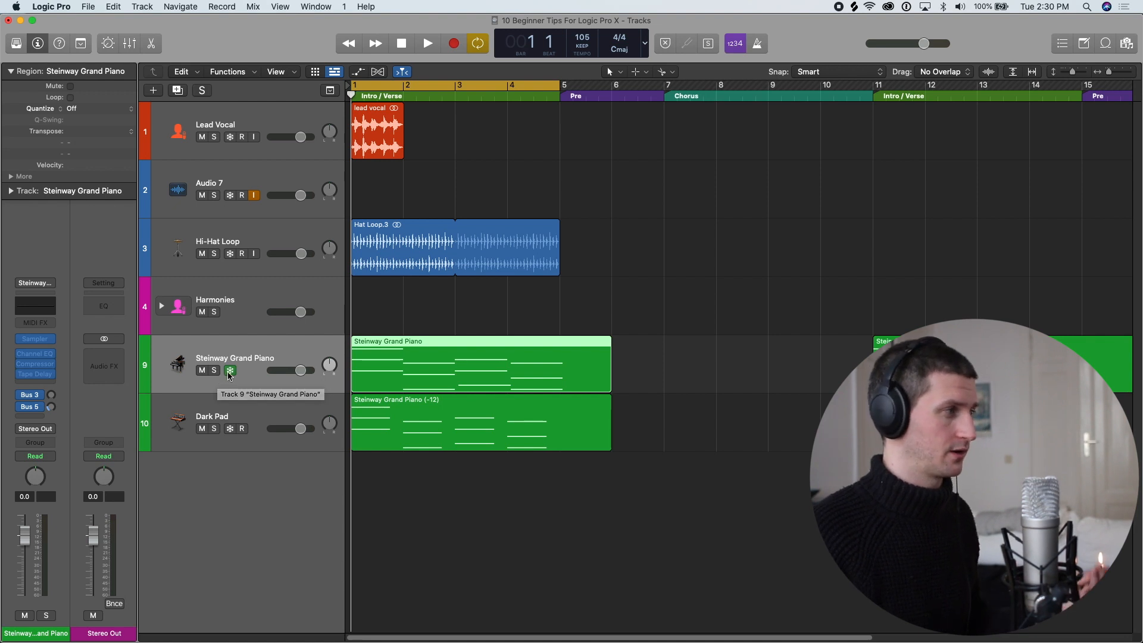
click(229, 370)
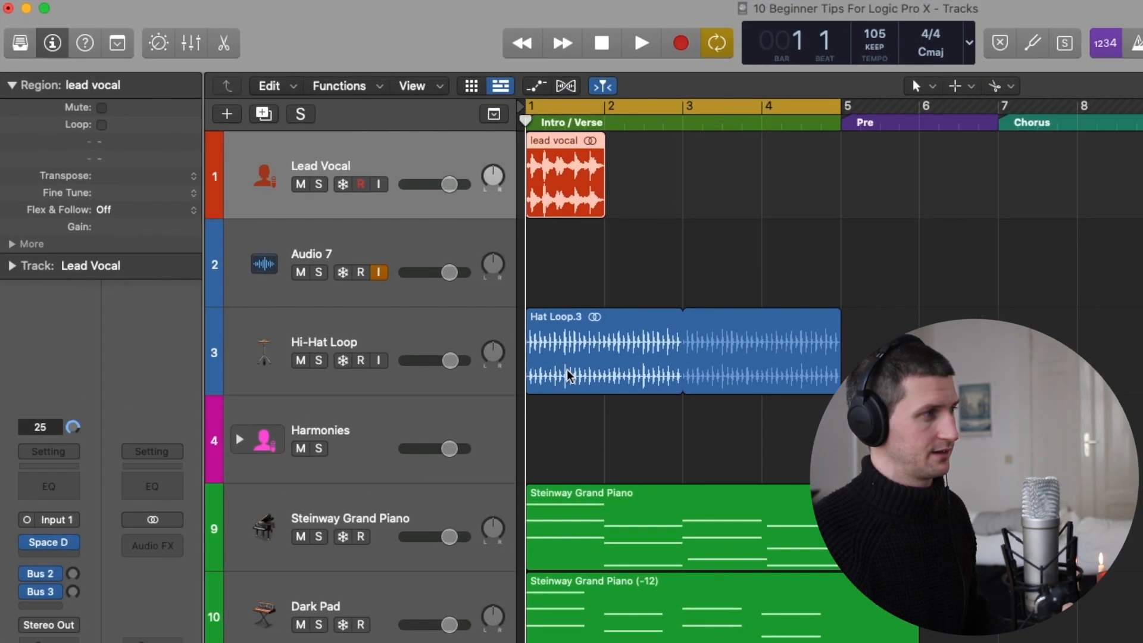
Toggle Mute and Loop on and off for the lead vocal region and go through its transpose and gain parameters
click(384, 234)
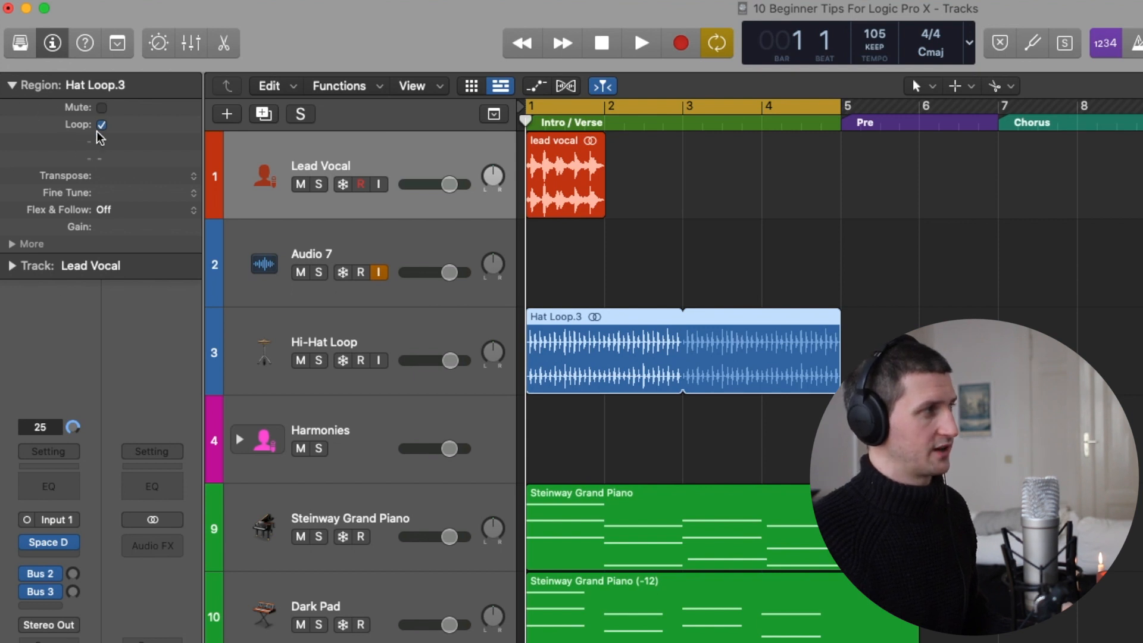
click(542, 188)
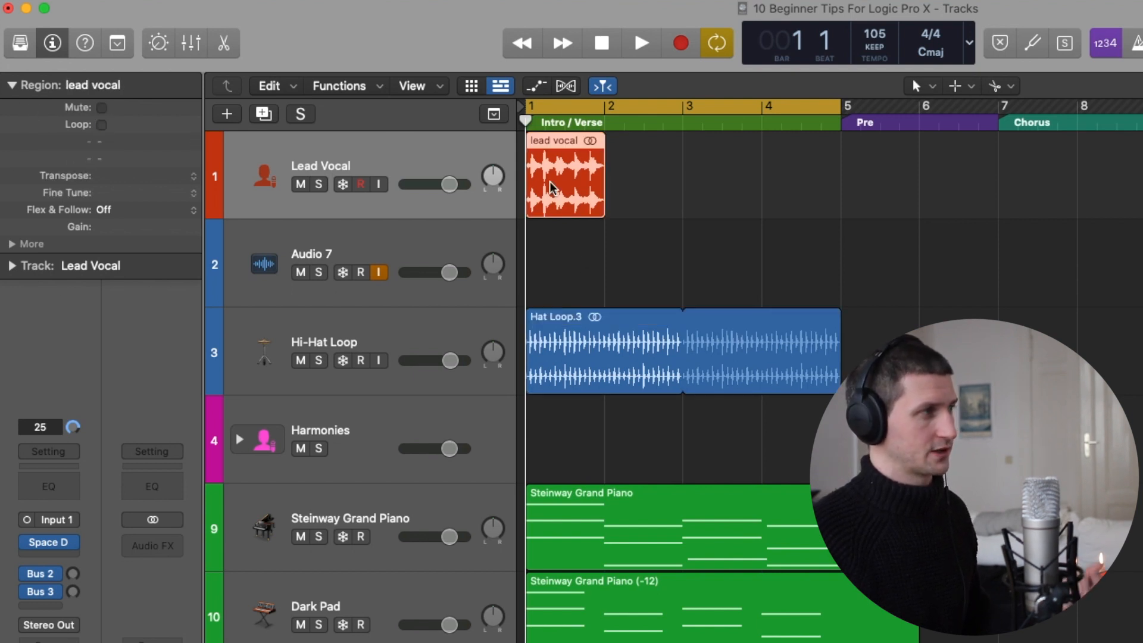
click(101, 108)
click(102, 108)
click(102, 125)
click(102, 125)
double_click(143, 177)
click(142, 164)
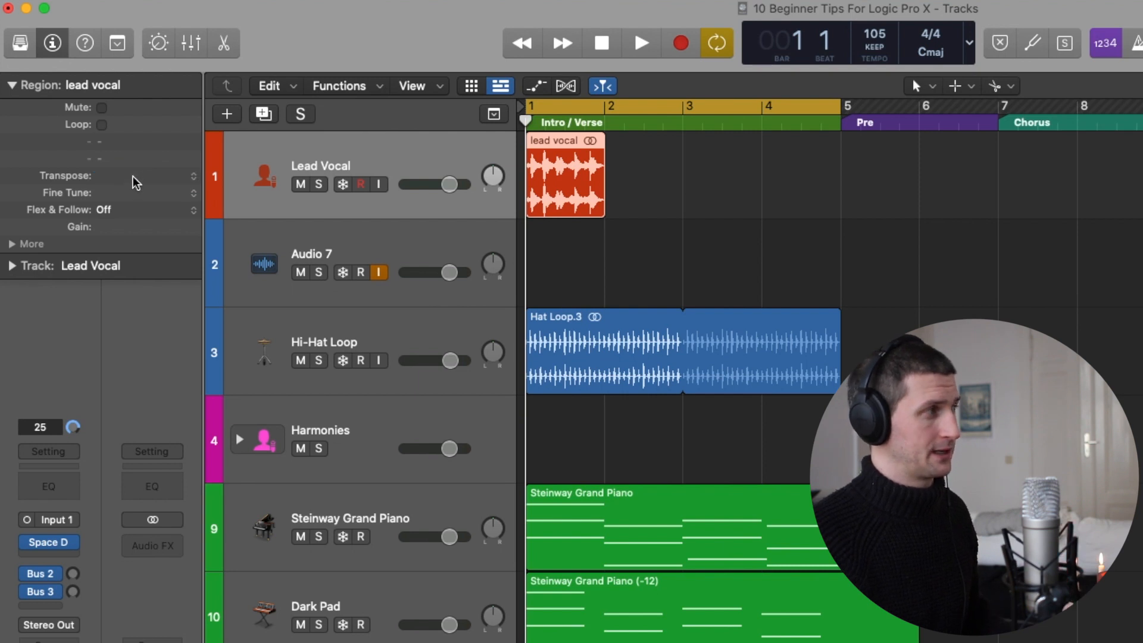
drag(130, 180, 152, 141)
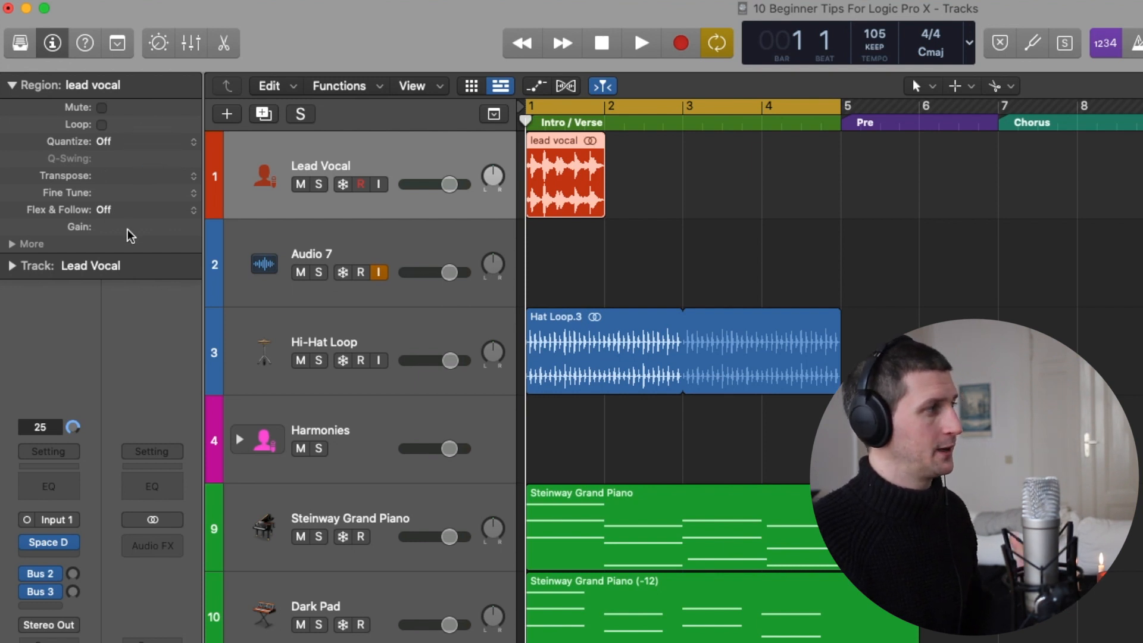
mouse_move(130, 236)
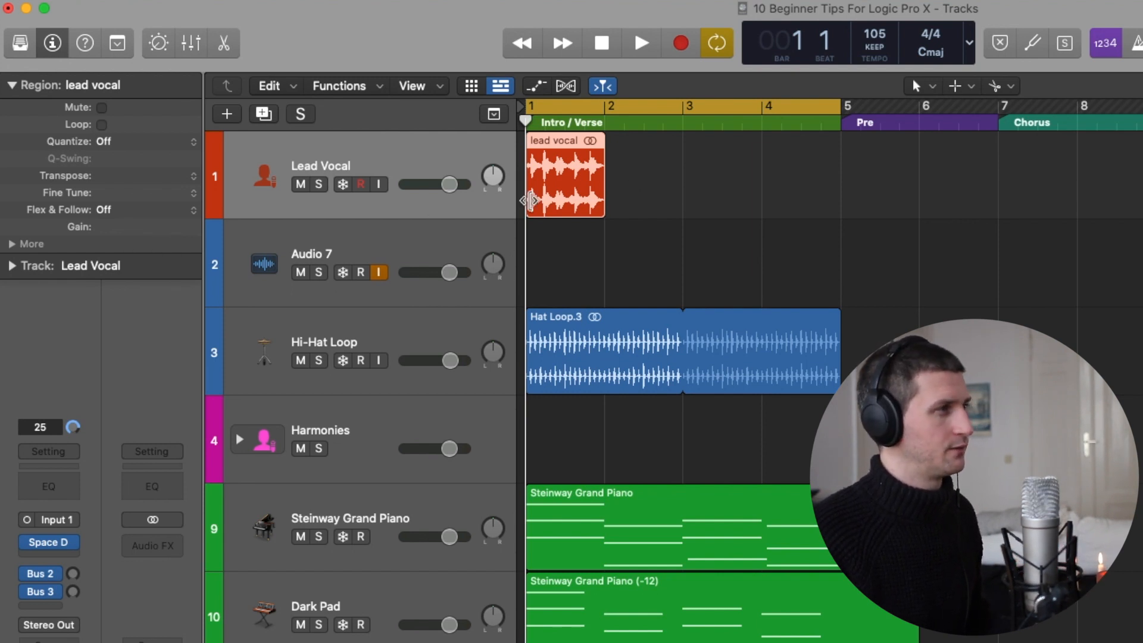
Split the lead vocal region in two at position 1 1 4 61
key(super+Right)
key(super+Right)
key(super+Right)
key(super+Right)
key(super+Right)
key(super+Right)
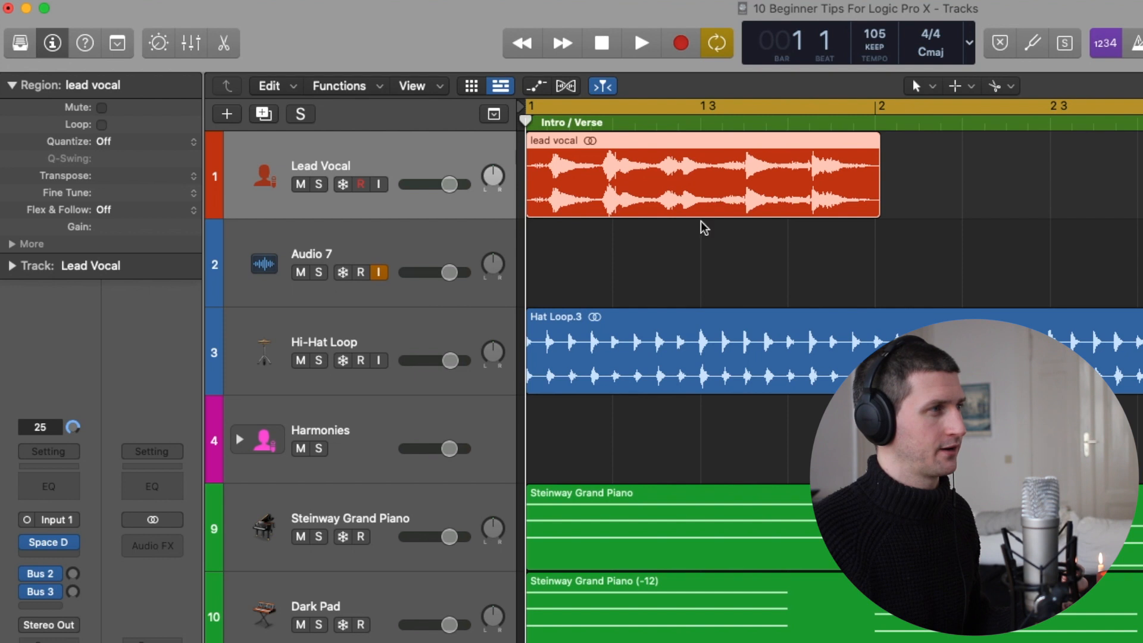
click(792, 239)
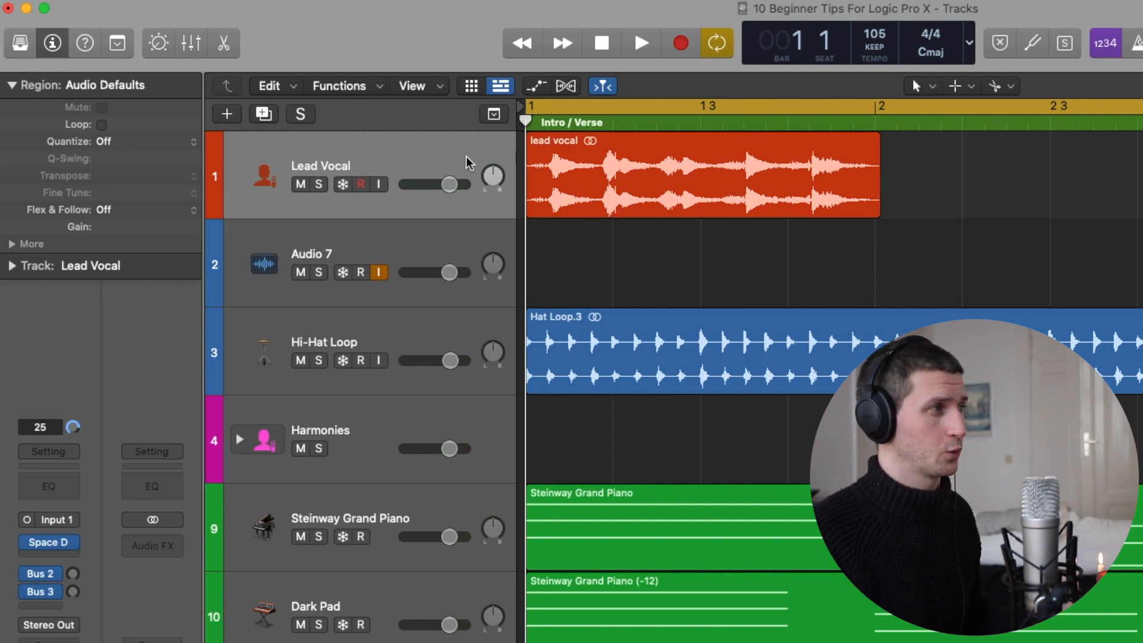
click(595, 186)
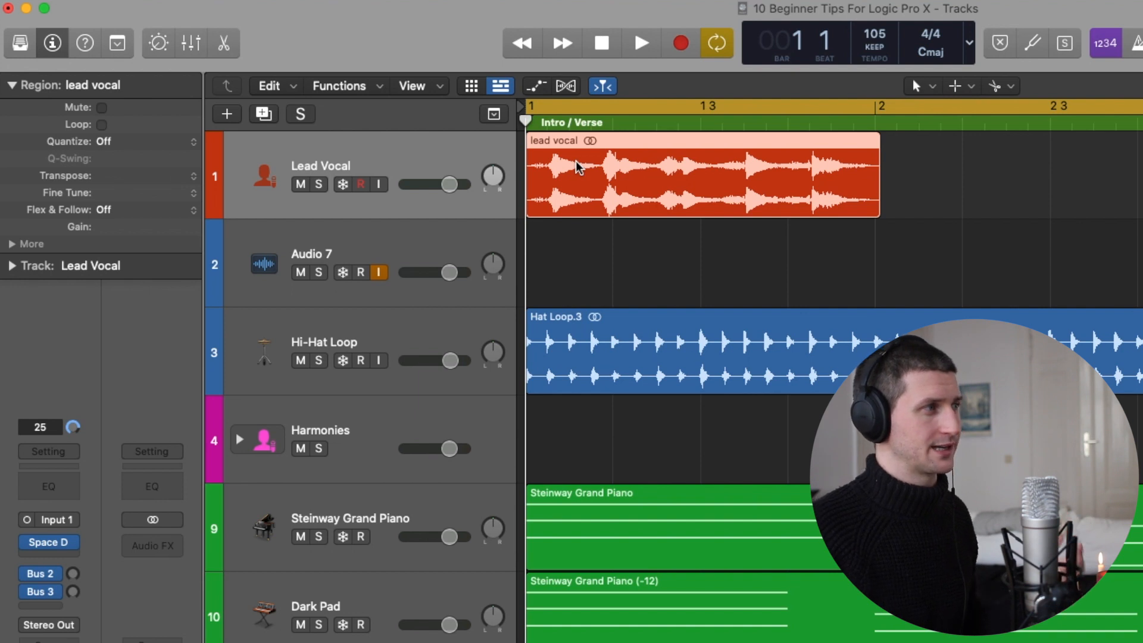
right_click(597, 178)
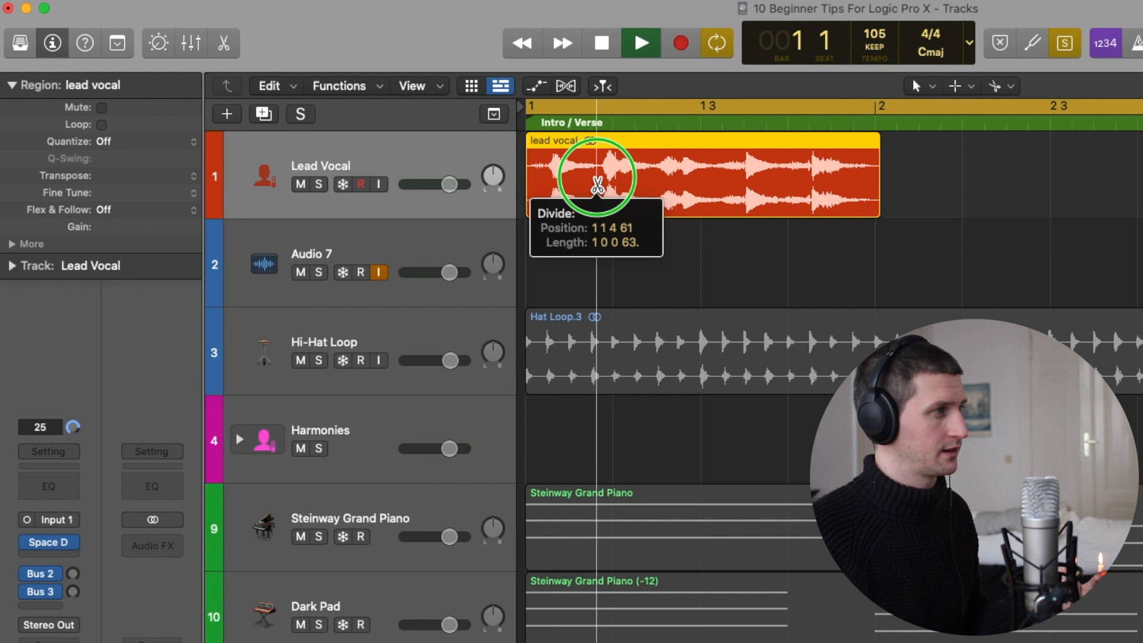
Set the gain of the first lead vocal piece to -0.4 dB and add a fade-in and a fade-out to it
click(569, 174)
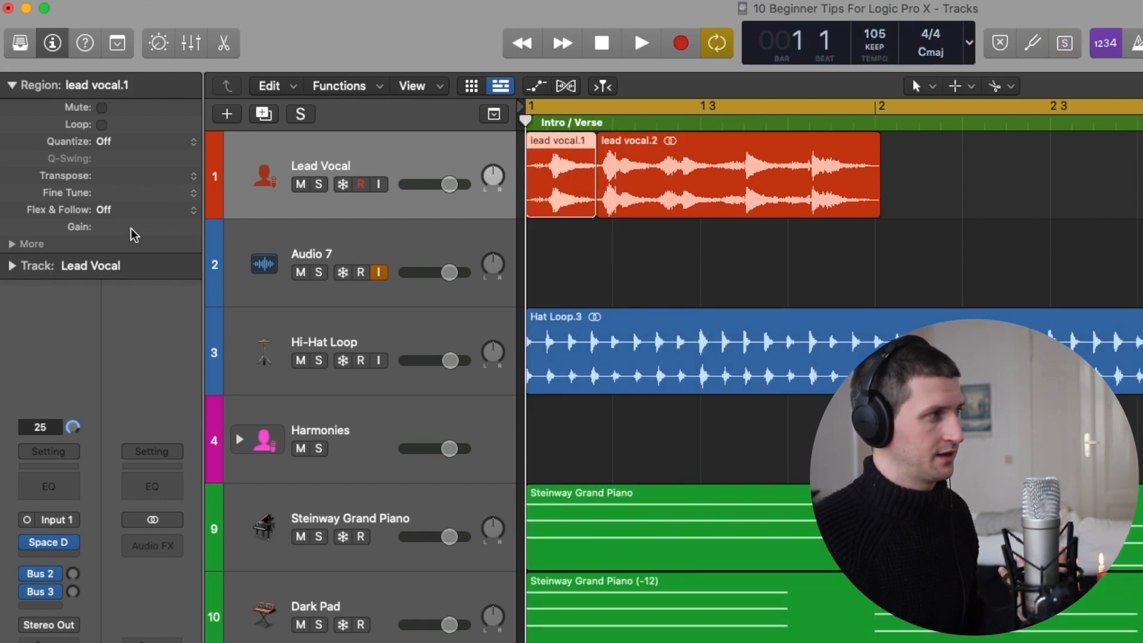
drag(147, 232, 146, 280)
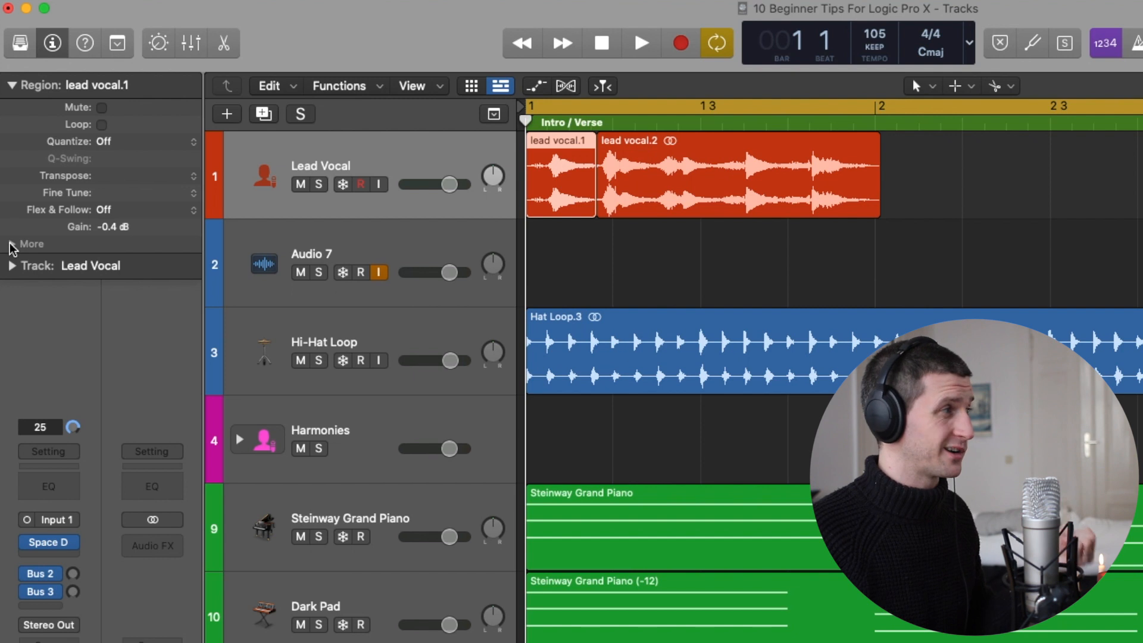
click(11, 244)
drag(135, 283, 142, 234)
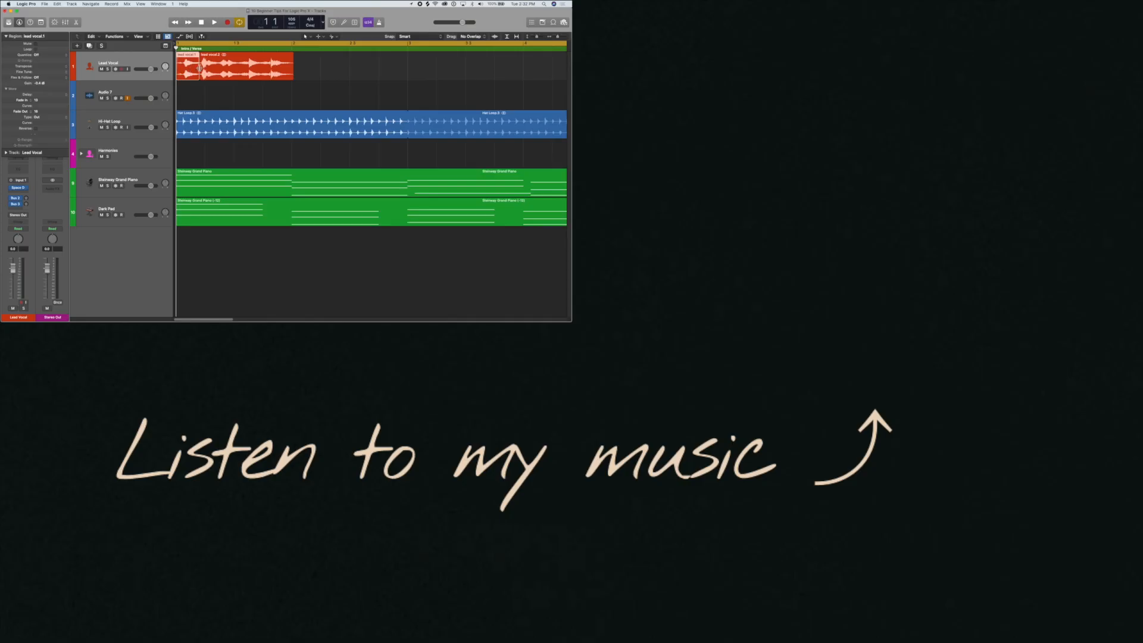
Reverse the first lead vocal piece
key(super+Right)
key(super+Right)
key(super+Right)
key(super+Right)
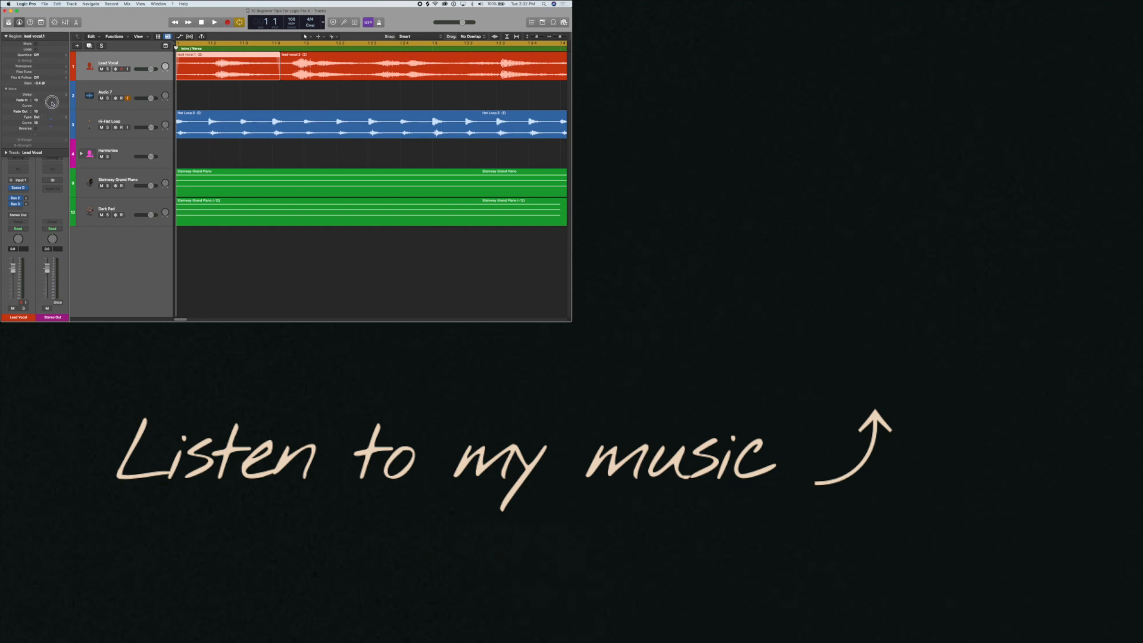
click(35, 130)
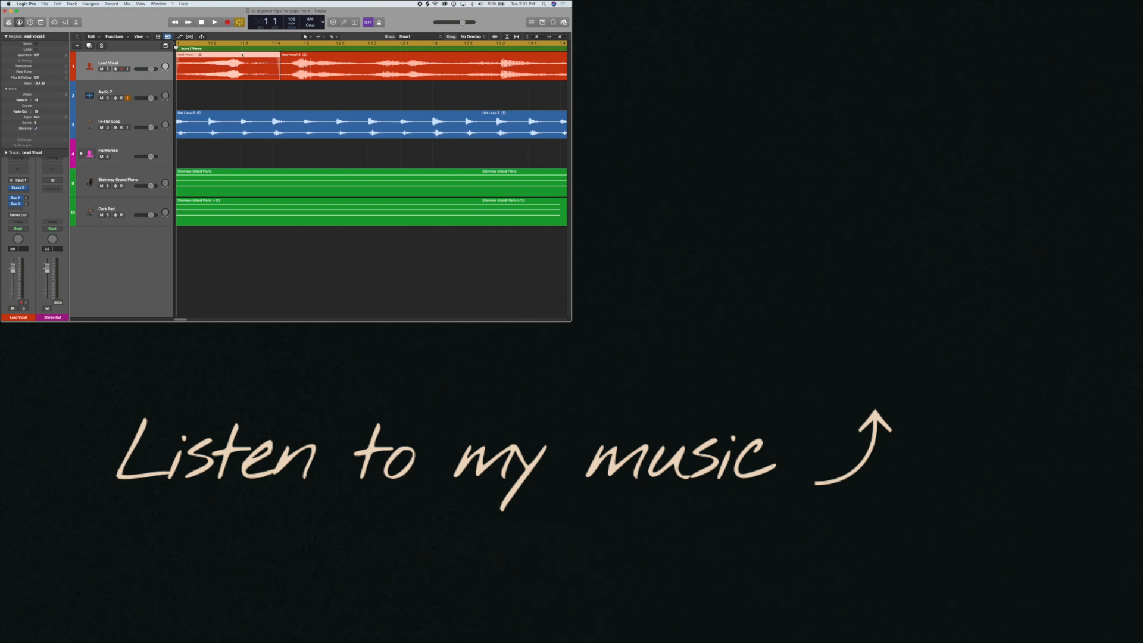